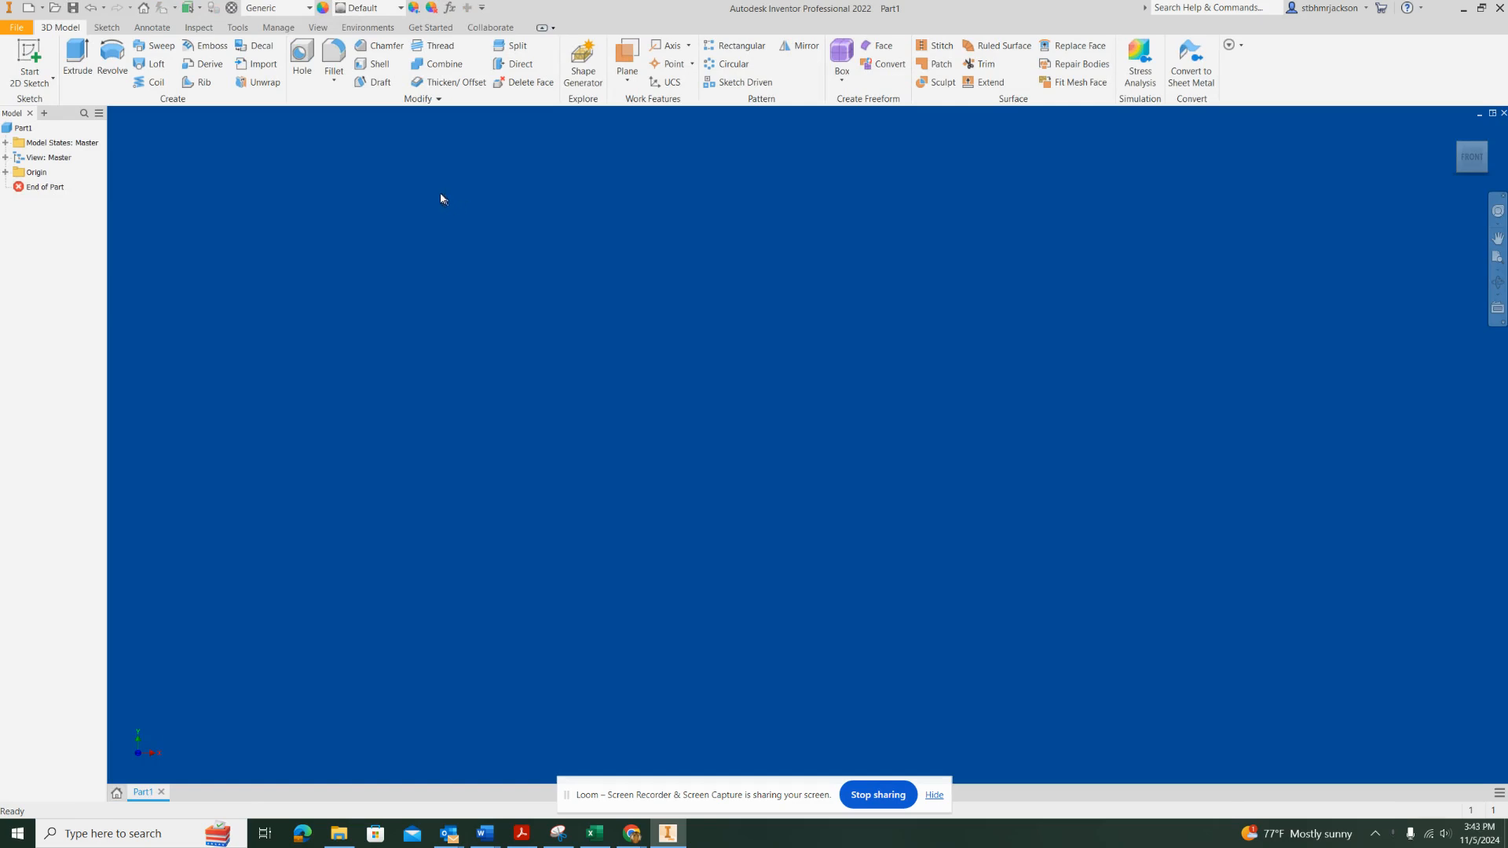
Sketch an 8.5 in wide by 5 in high rectangle on the front (XY) plane, with its lower-left corner at the origin
left_click(33, 61)
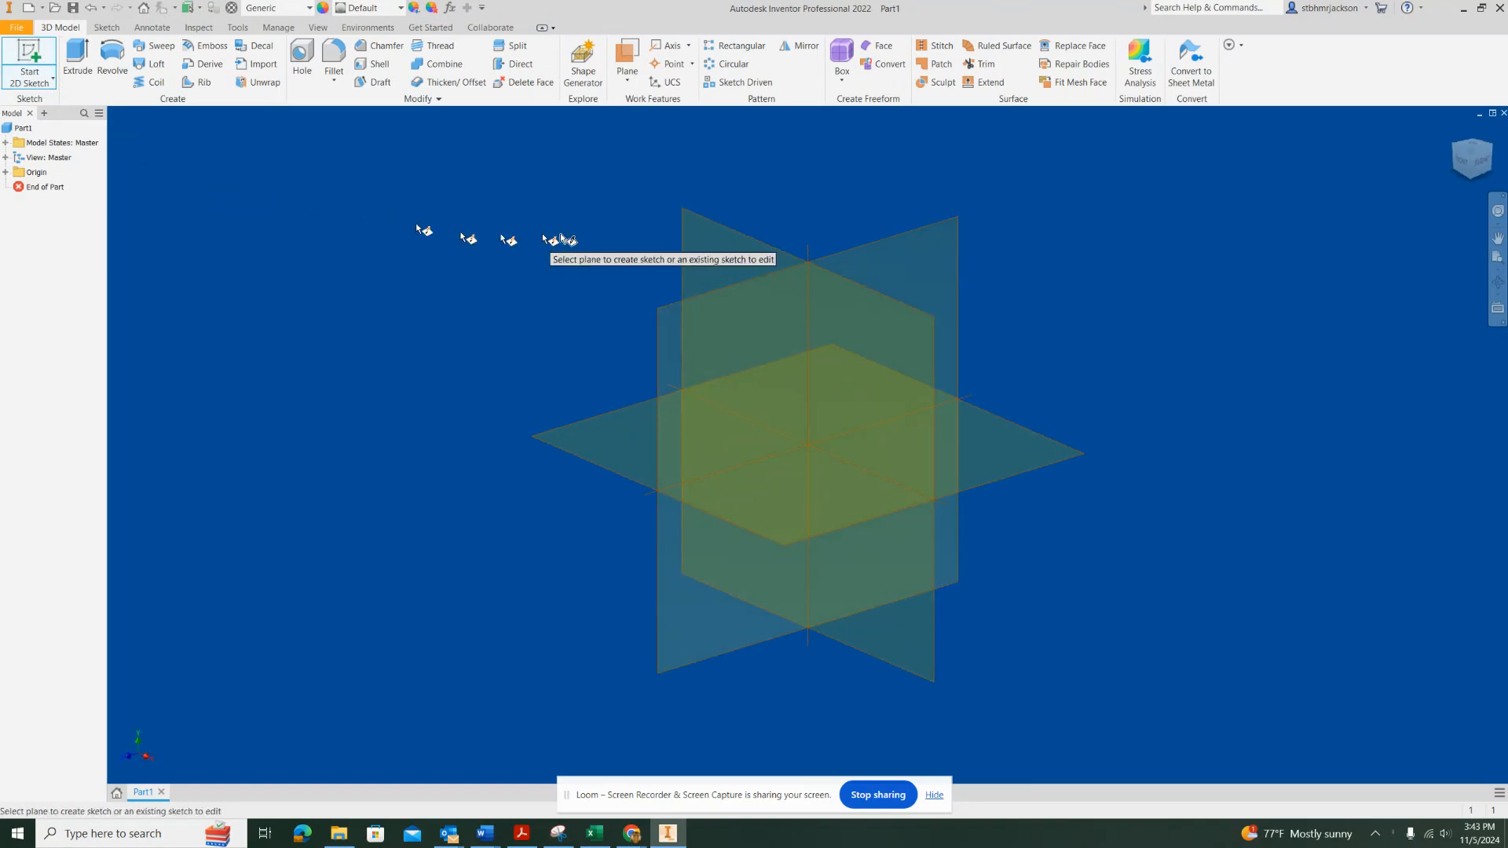
left_click(734, 257)
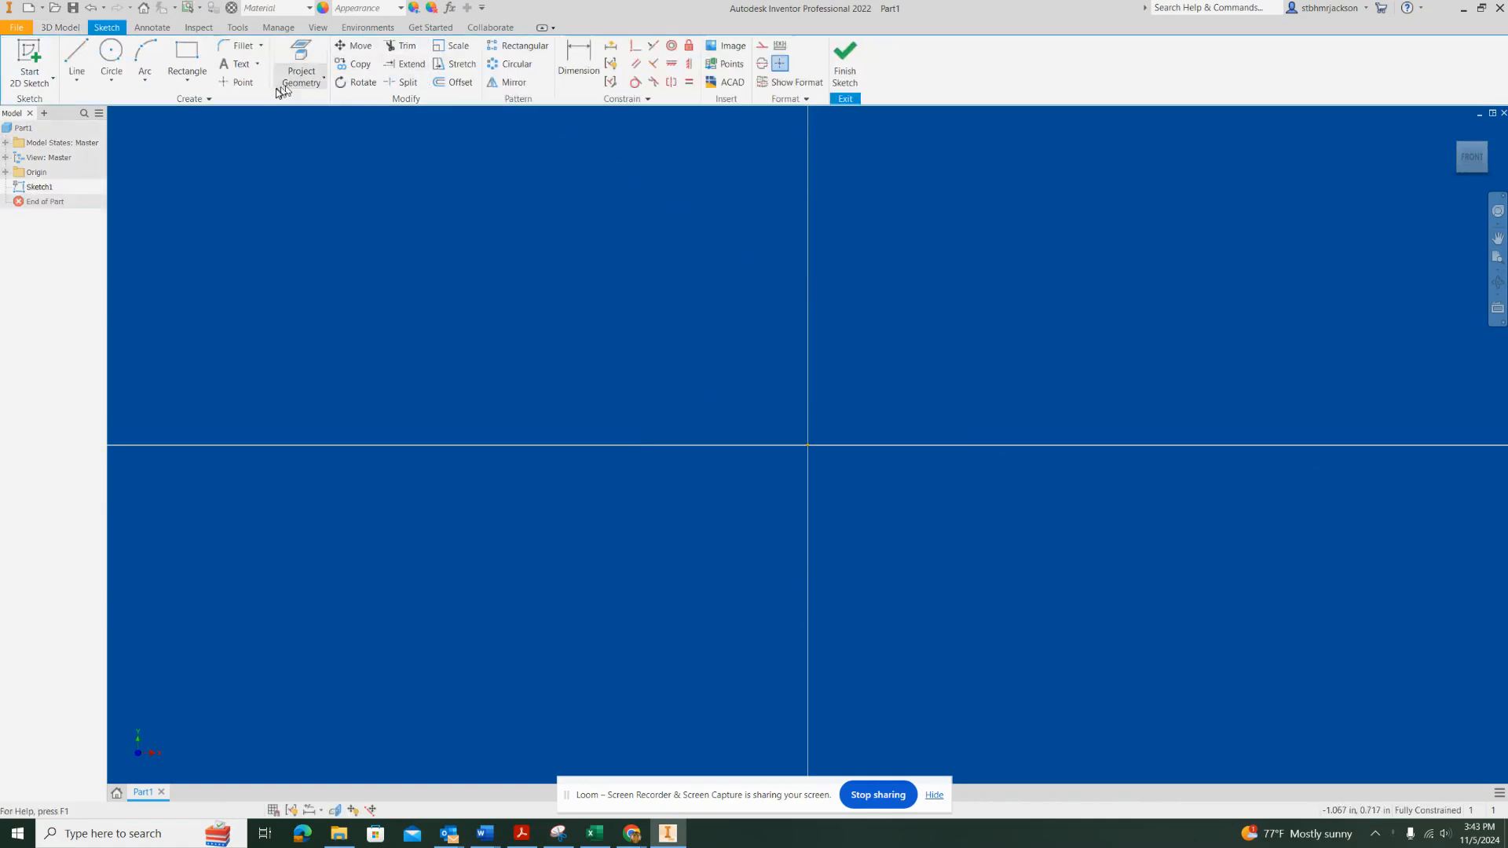
left_click(191, 63)
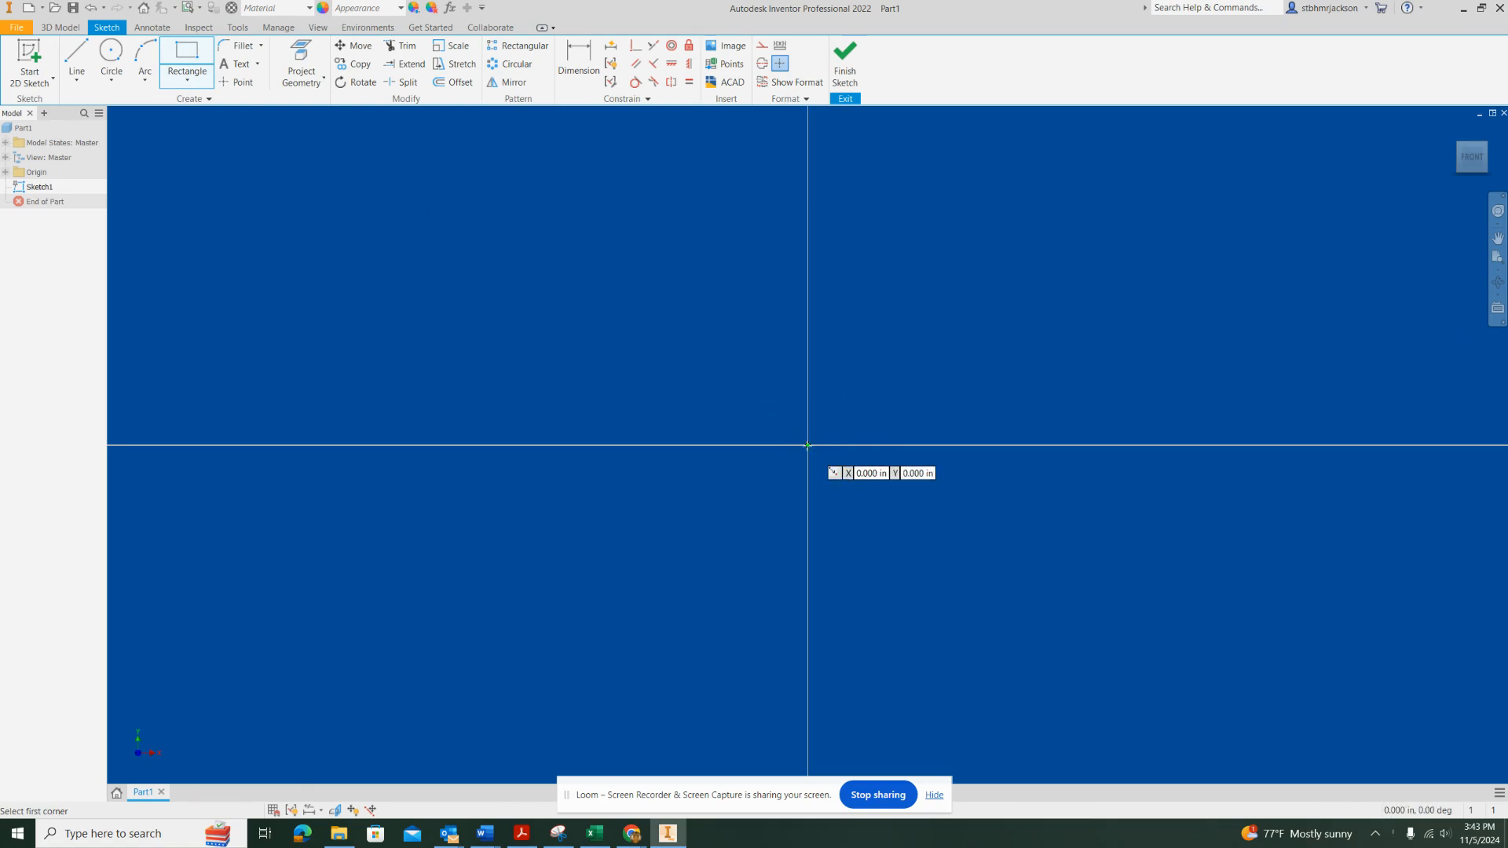
left_click(808, 445)
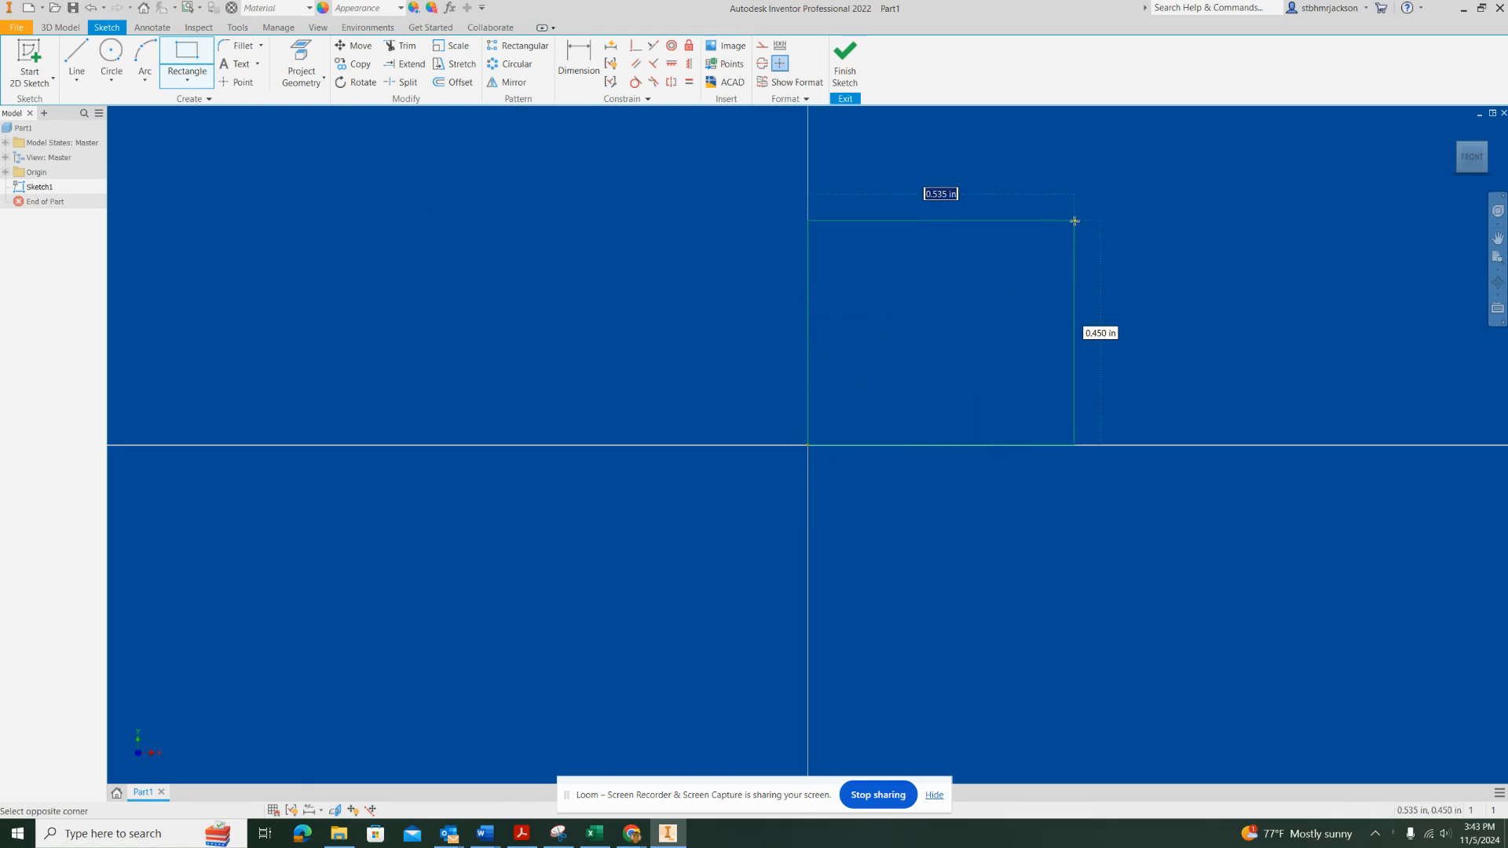
type("8")
key("Tab")
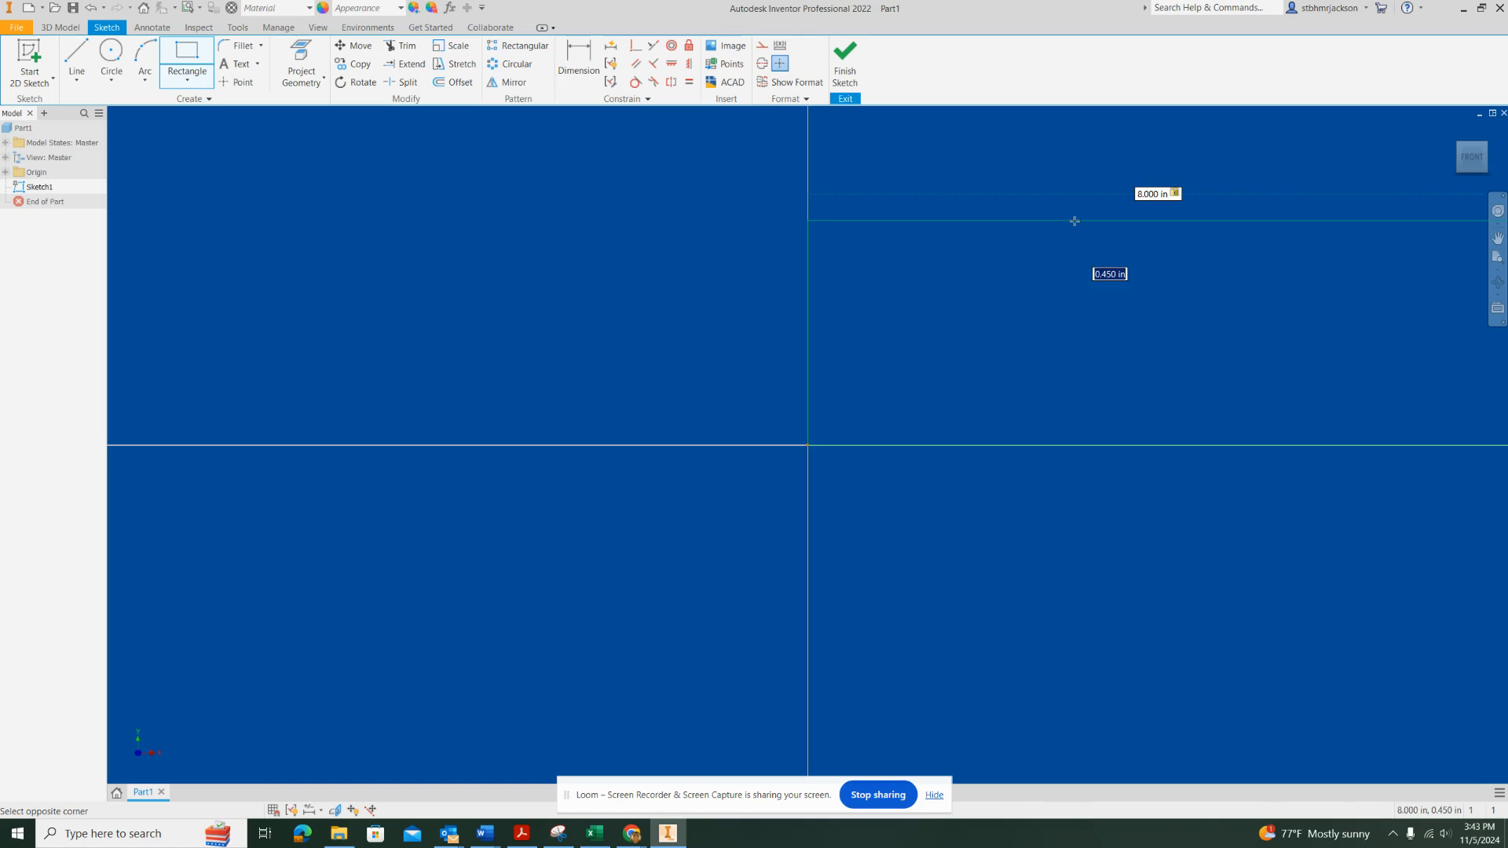
type("5")
key("Tab")
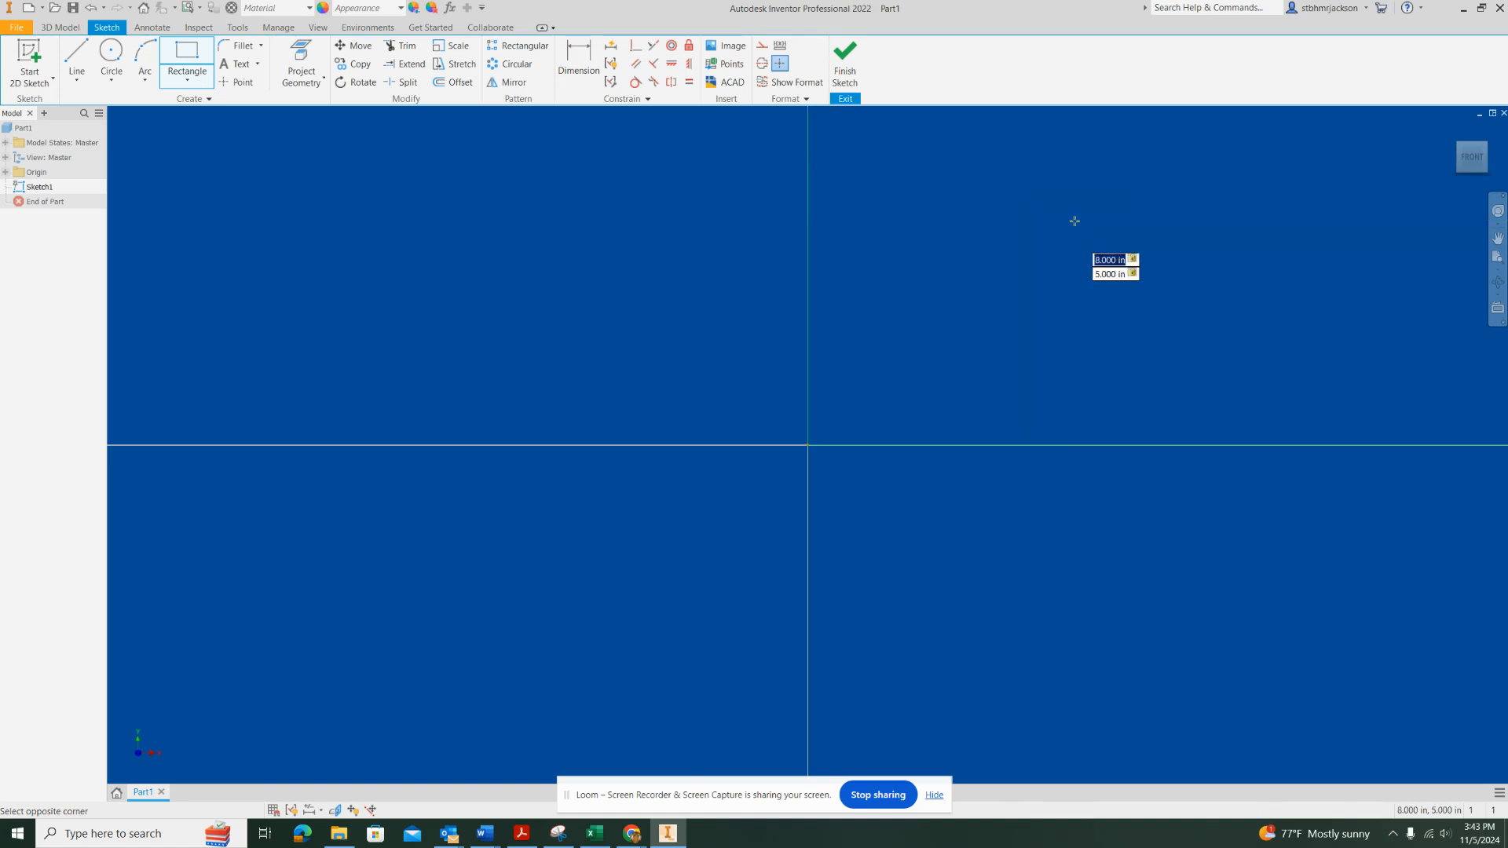
type("8.50")
key("Tab")
key("Return")
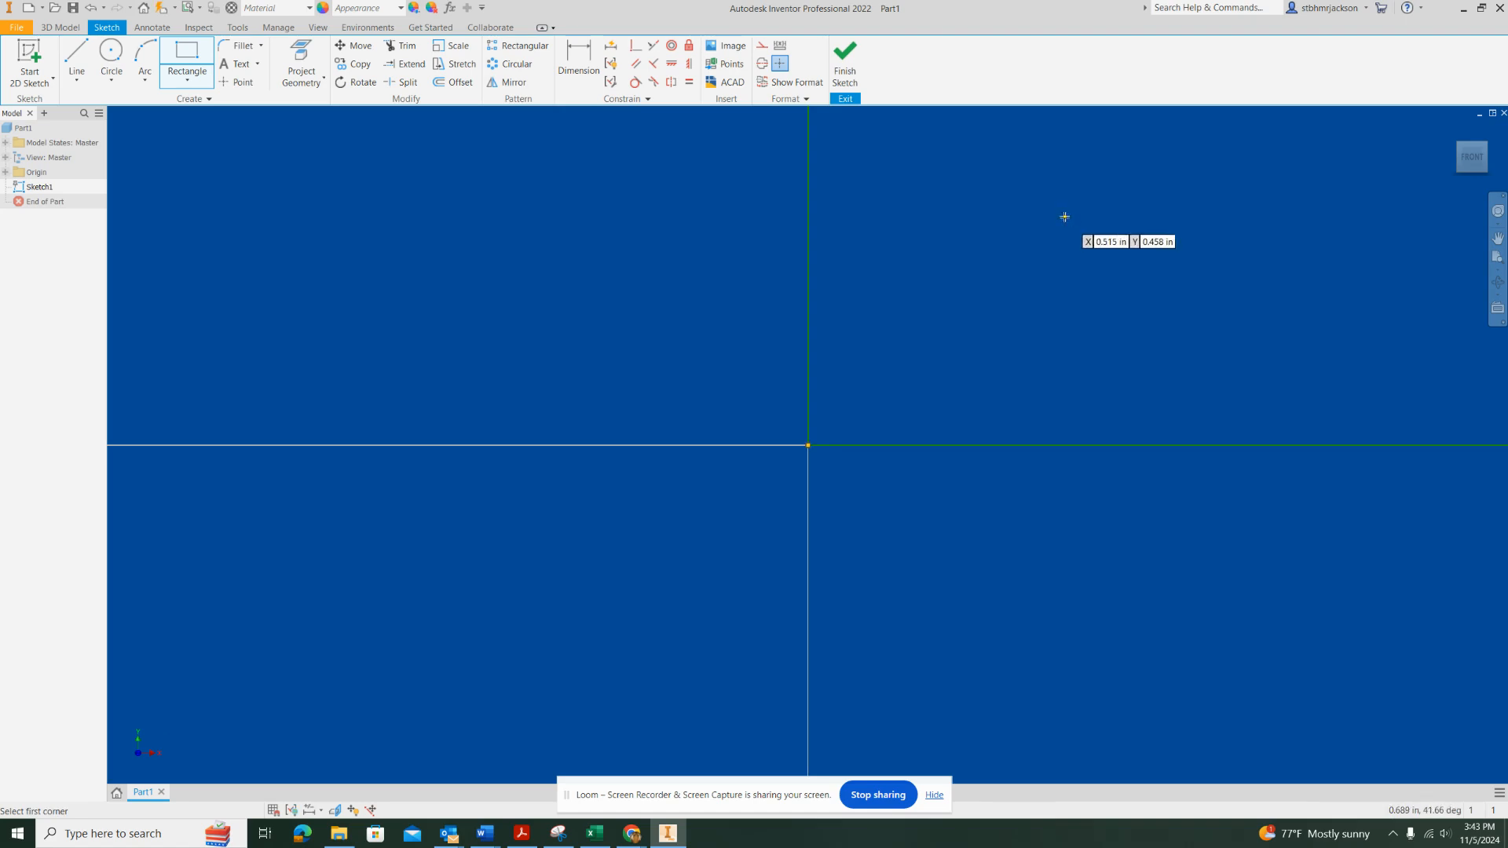
Finish the sketch and extrude the rectangle 0.25 in into a plate
scroll(1088, 279, "up", 2)
scroll(1087, 279, "up", 5)
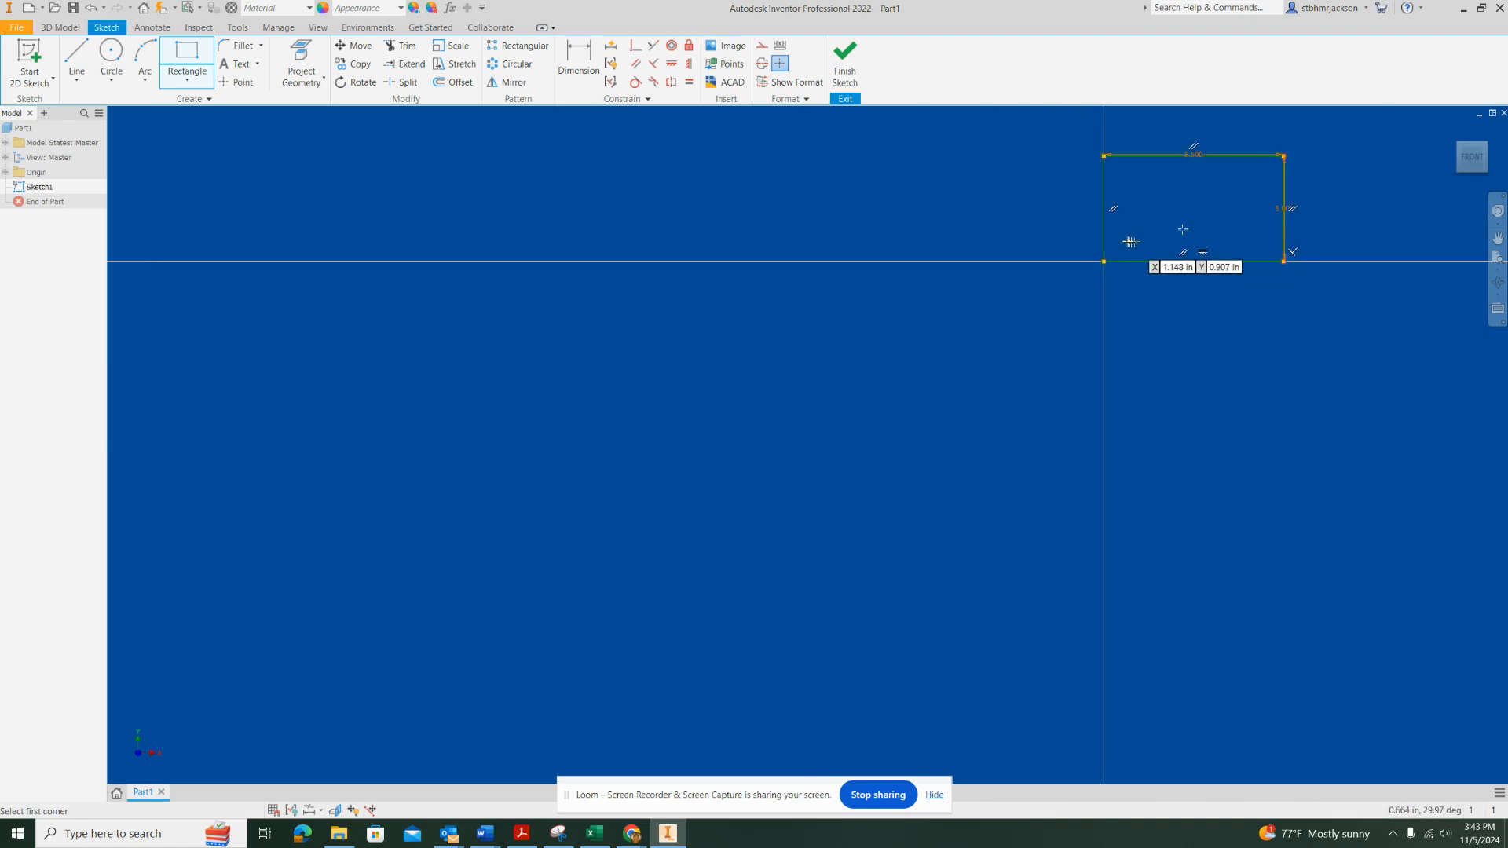
middle_click_drag(1129, 242, 942, 344)
scroll(993, 303, "up", 1)
scroll(928, 355, "down", 6)
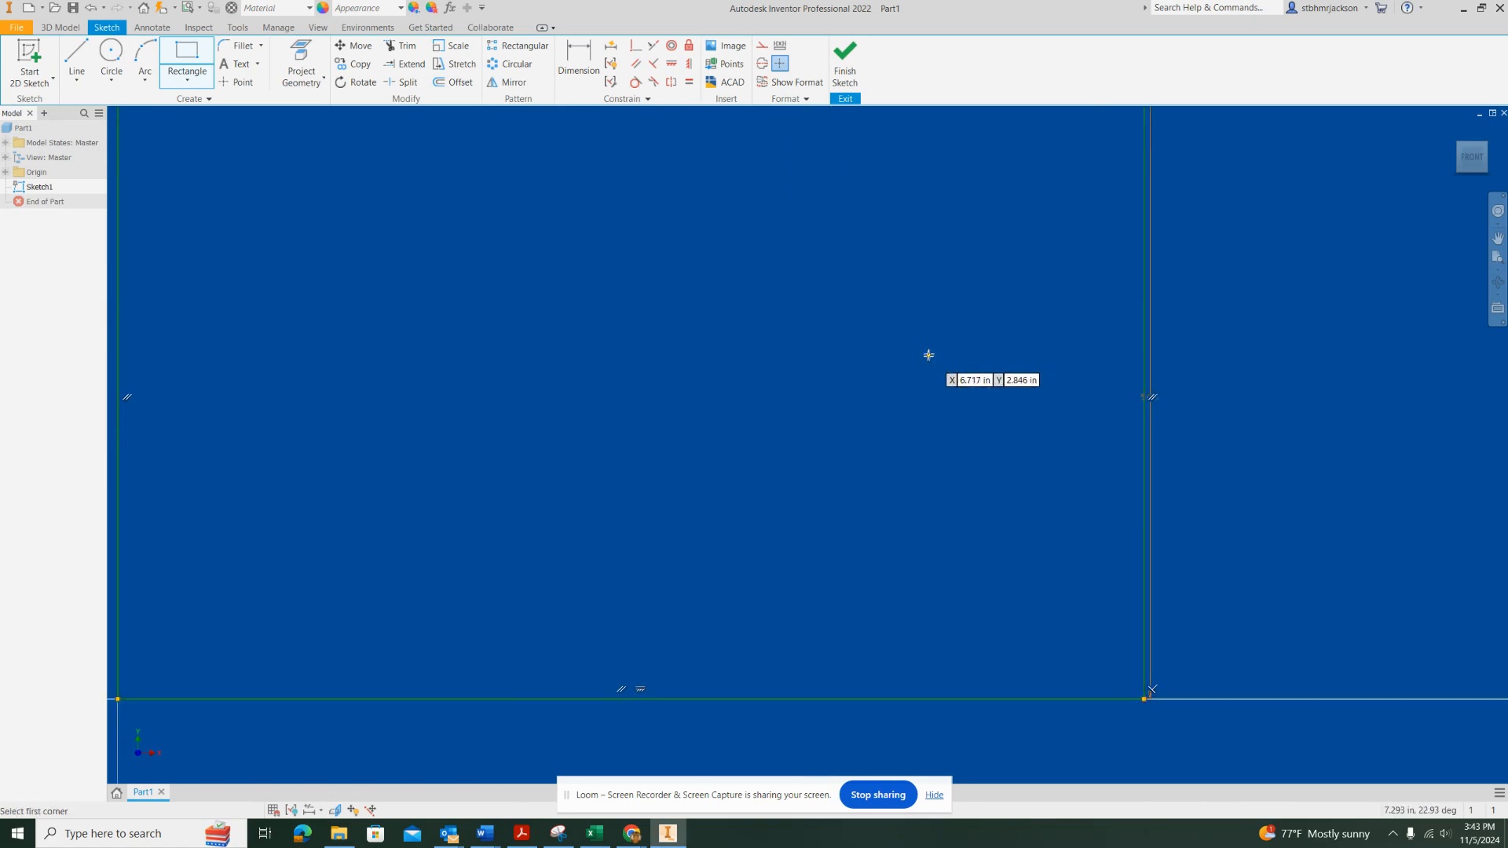
scroll(931, 347, "up", 3)
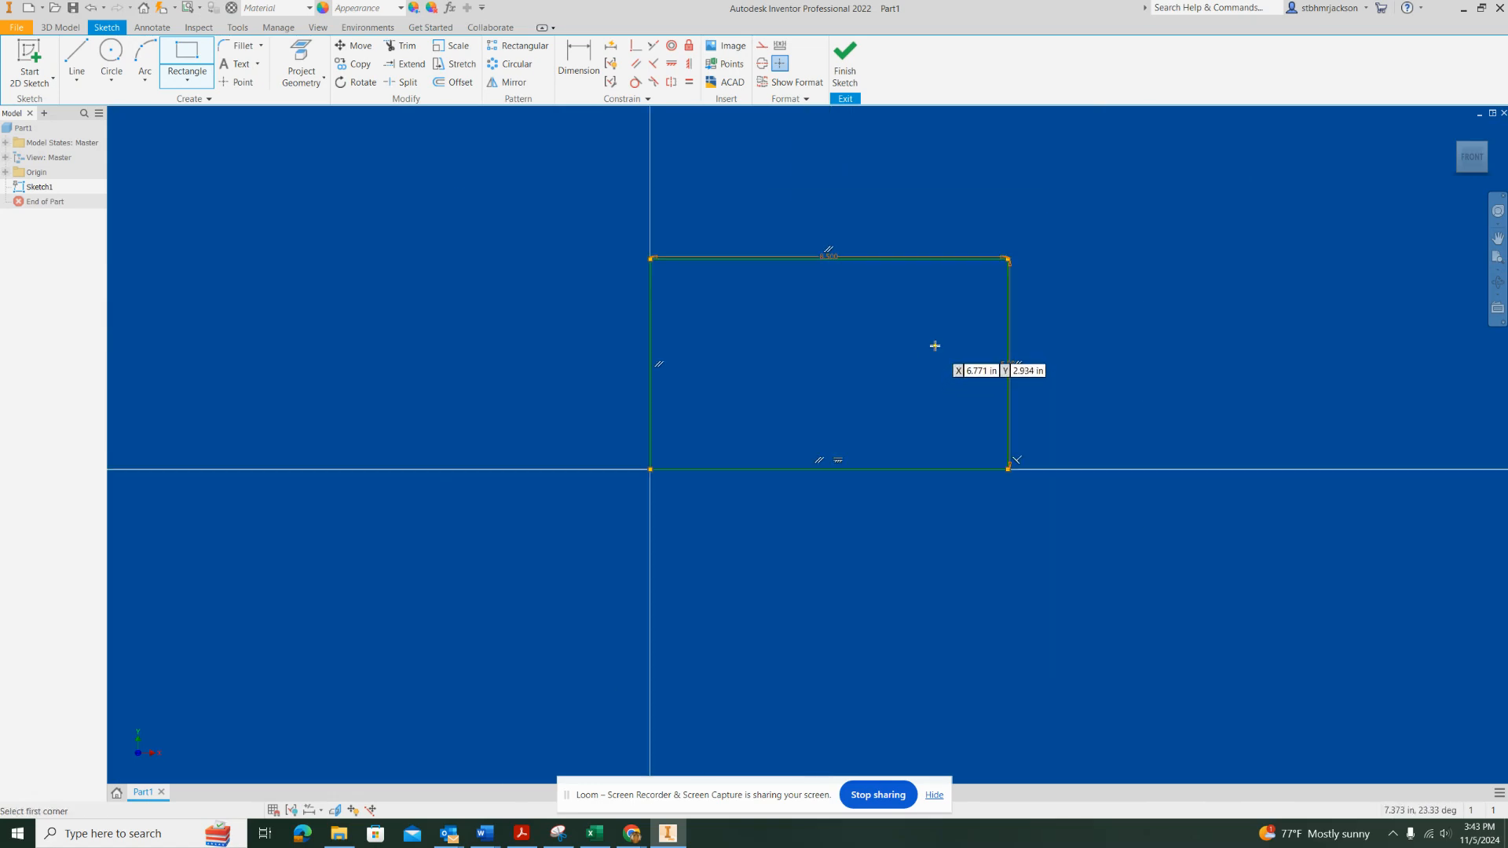
left_click(845, 59)
scroll(947, 313, "down", 5)
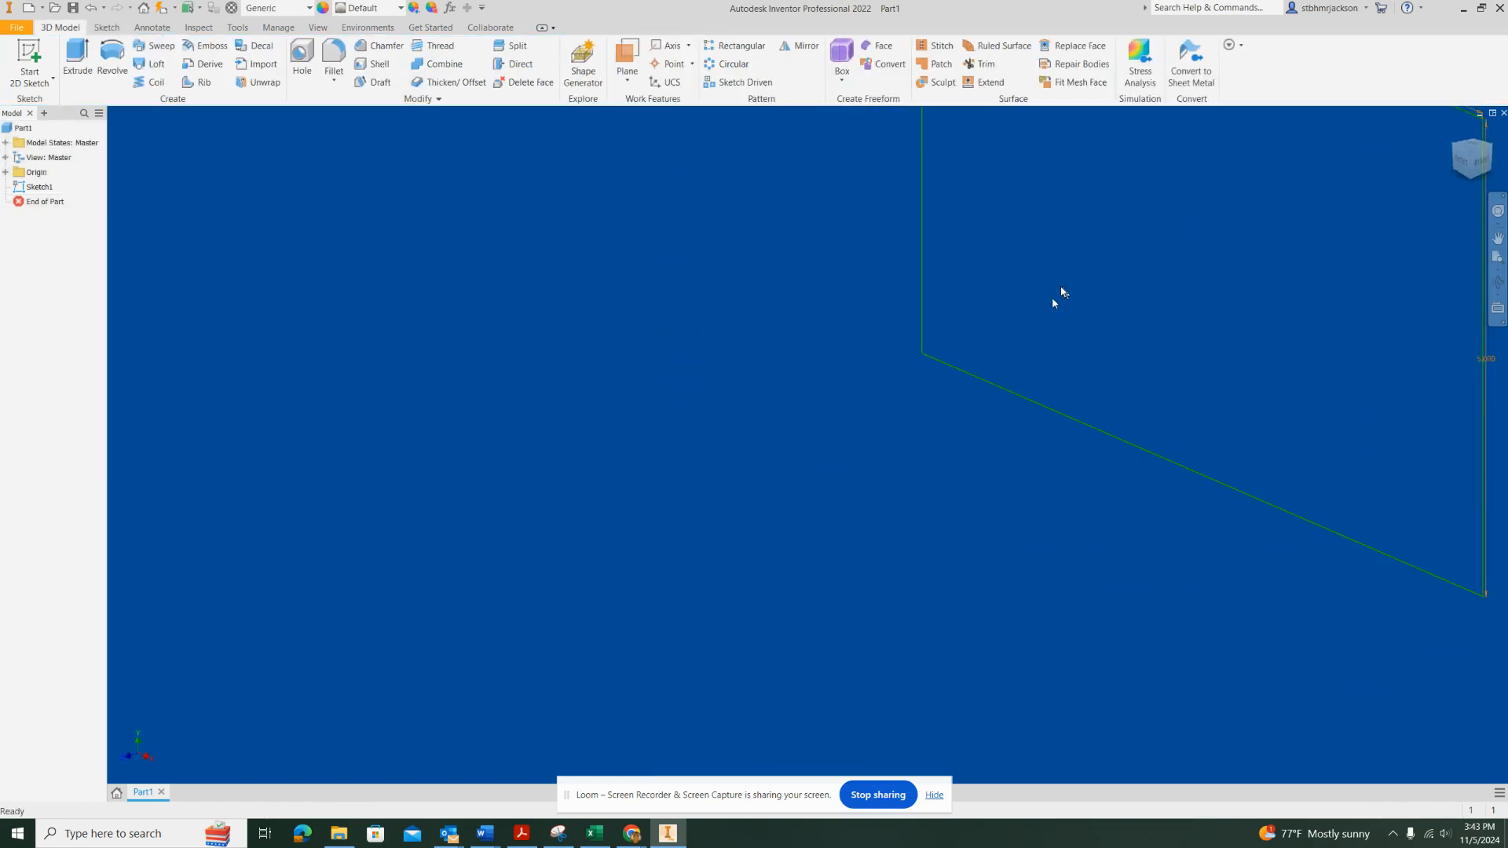
scroll(1060, 292, "up", 5)
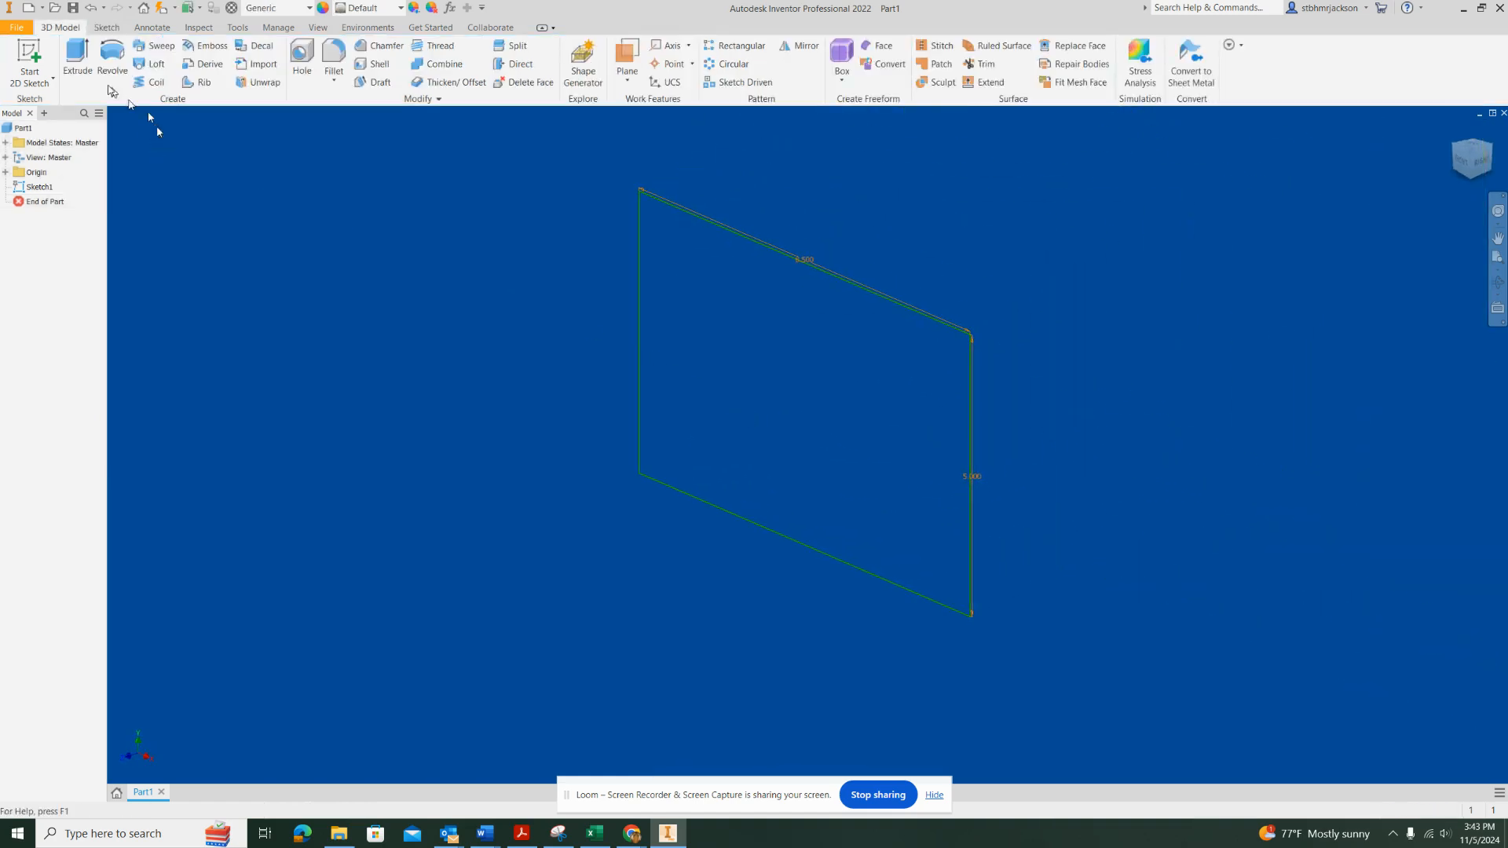
left_click(77, 56)
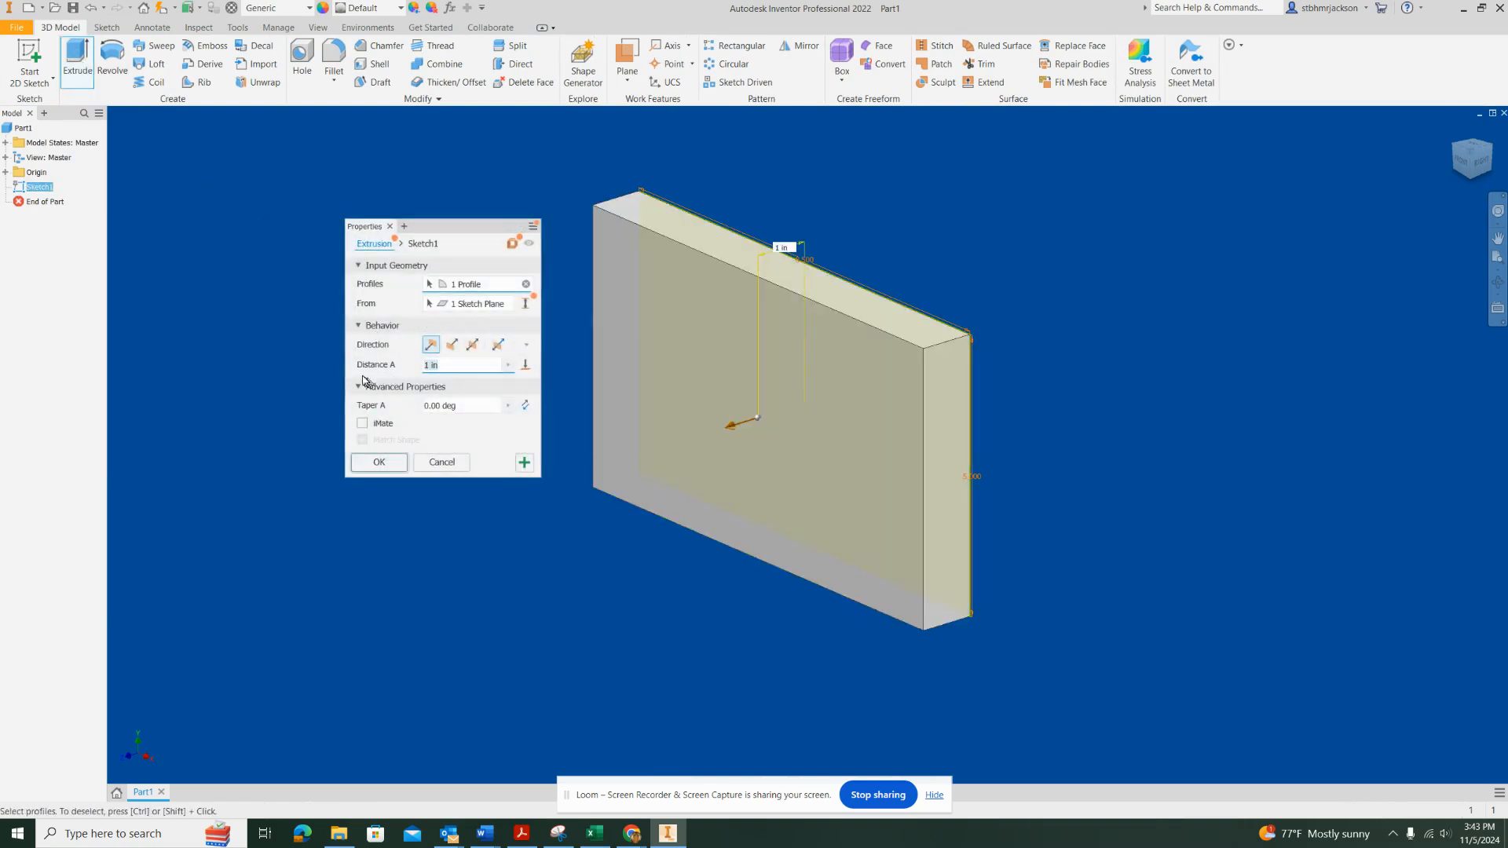
type(".25")
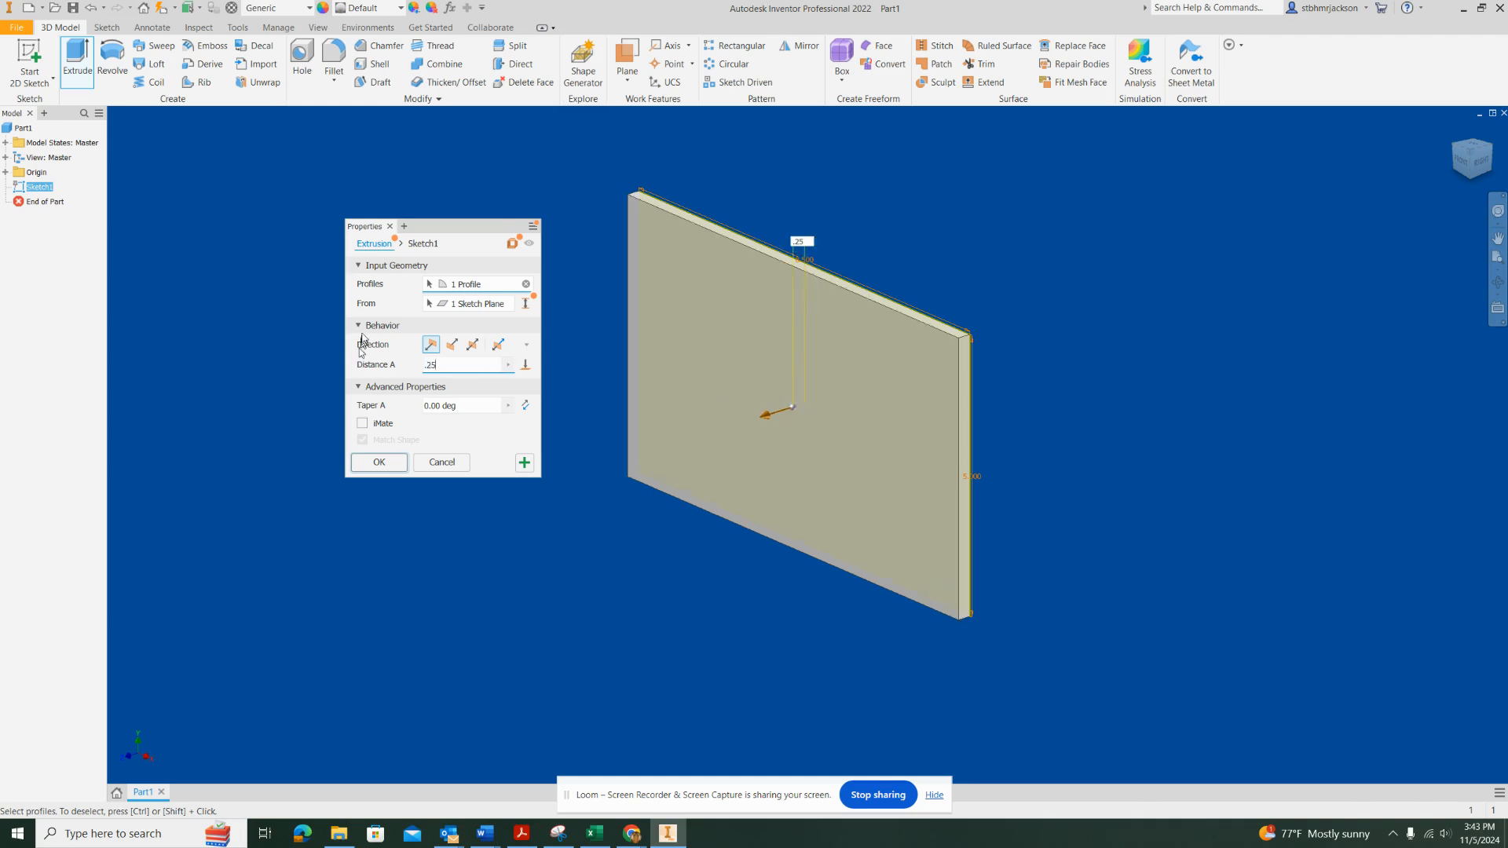
left_click(384, 462)
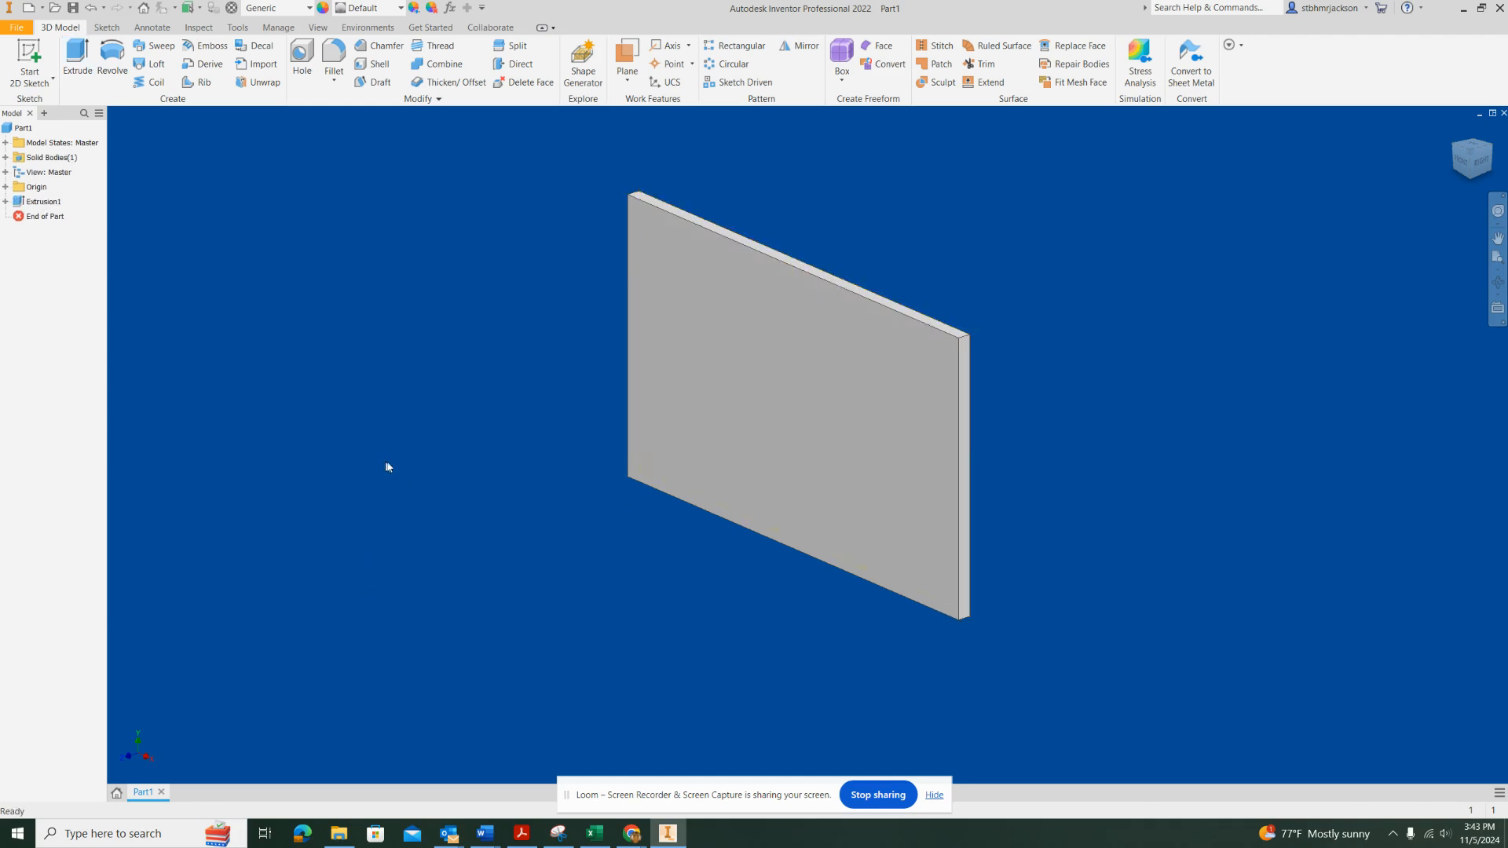
Start a sketch on the plate's front face and draw a 3 by 3 in square near its middle
left_click(43, 51)
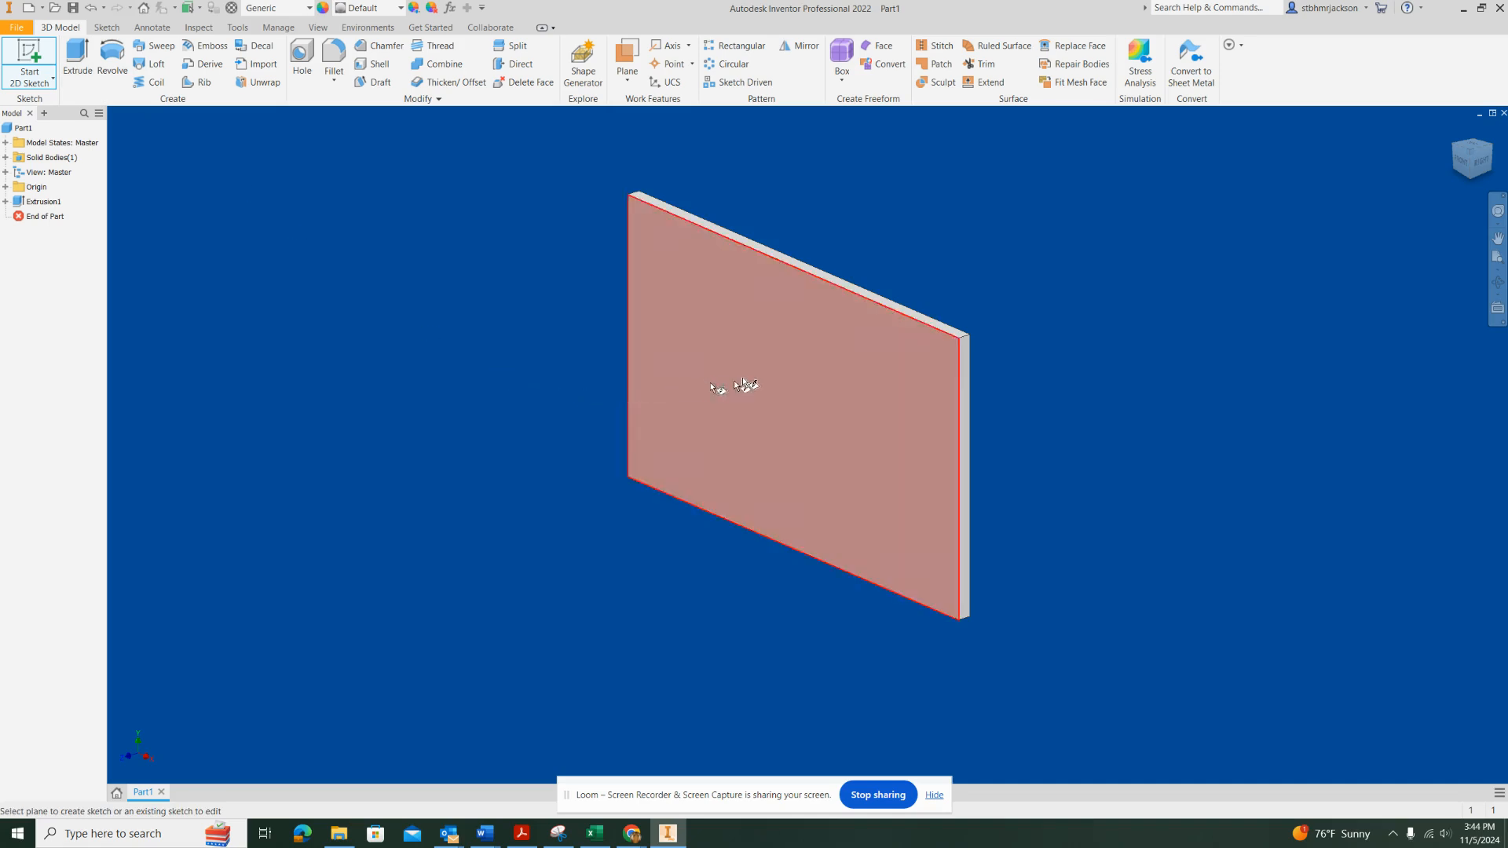
left_click(737, 382)
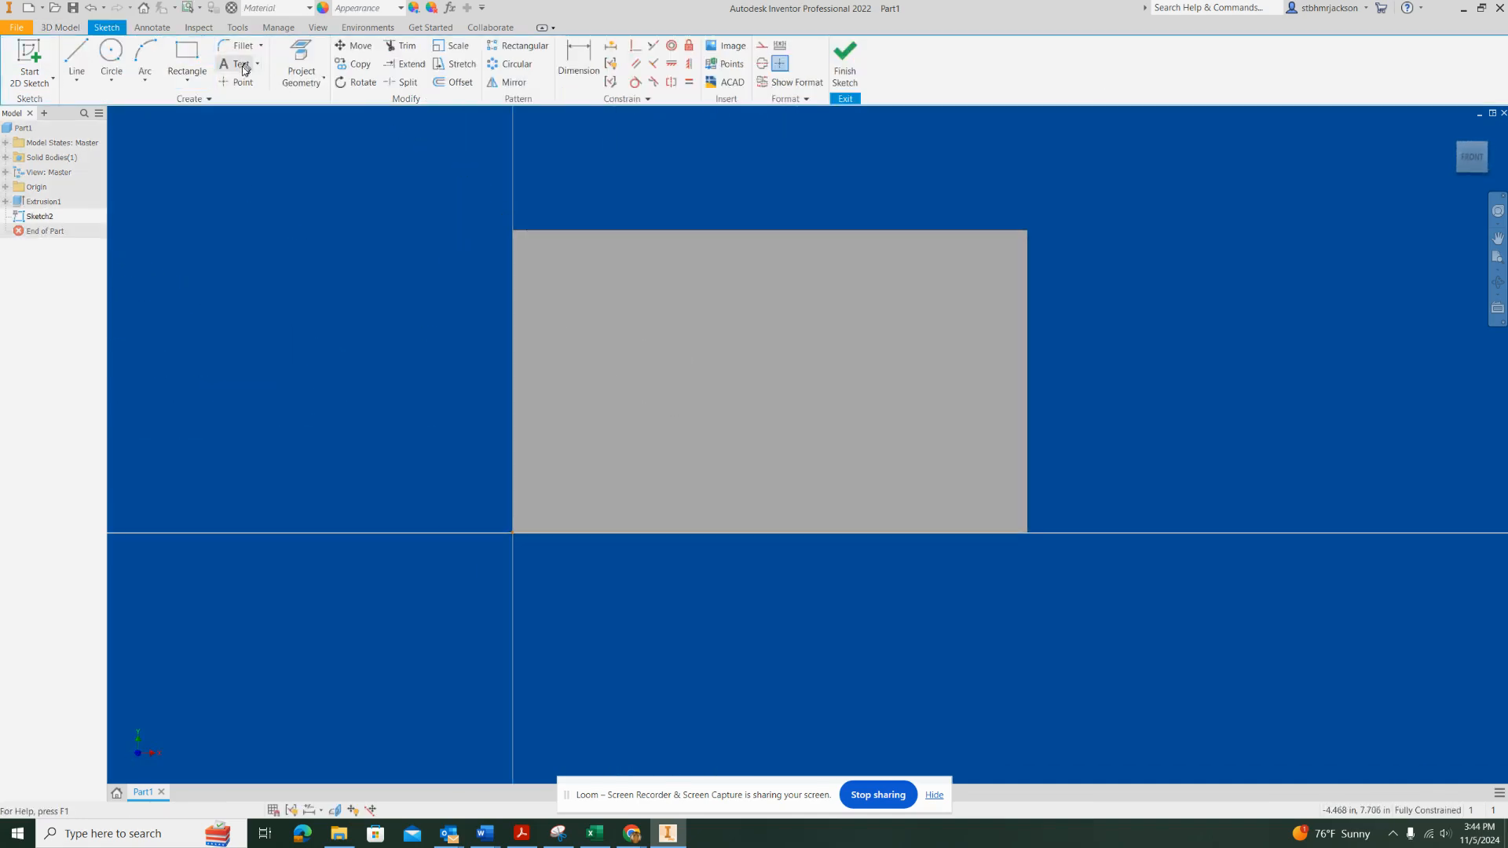
left_click(187, 55)
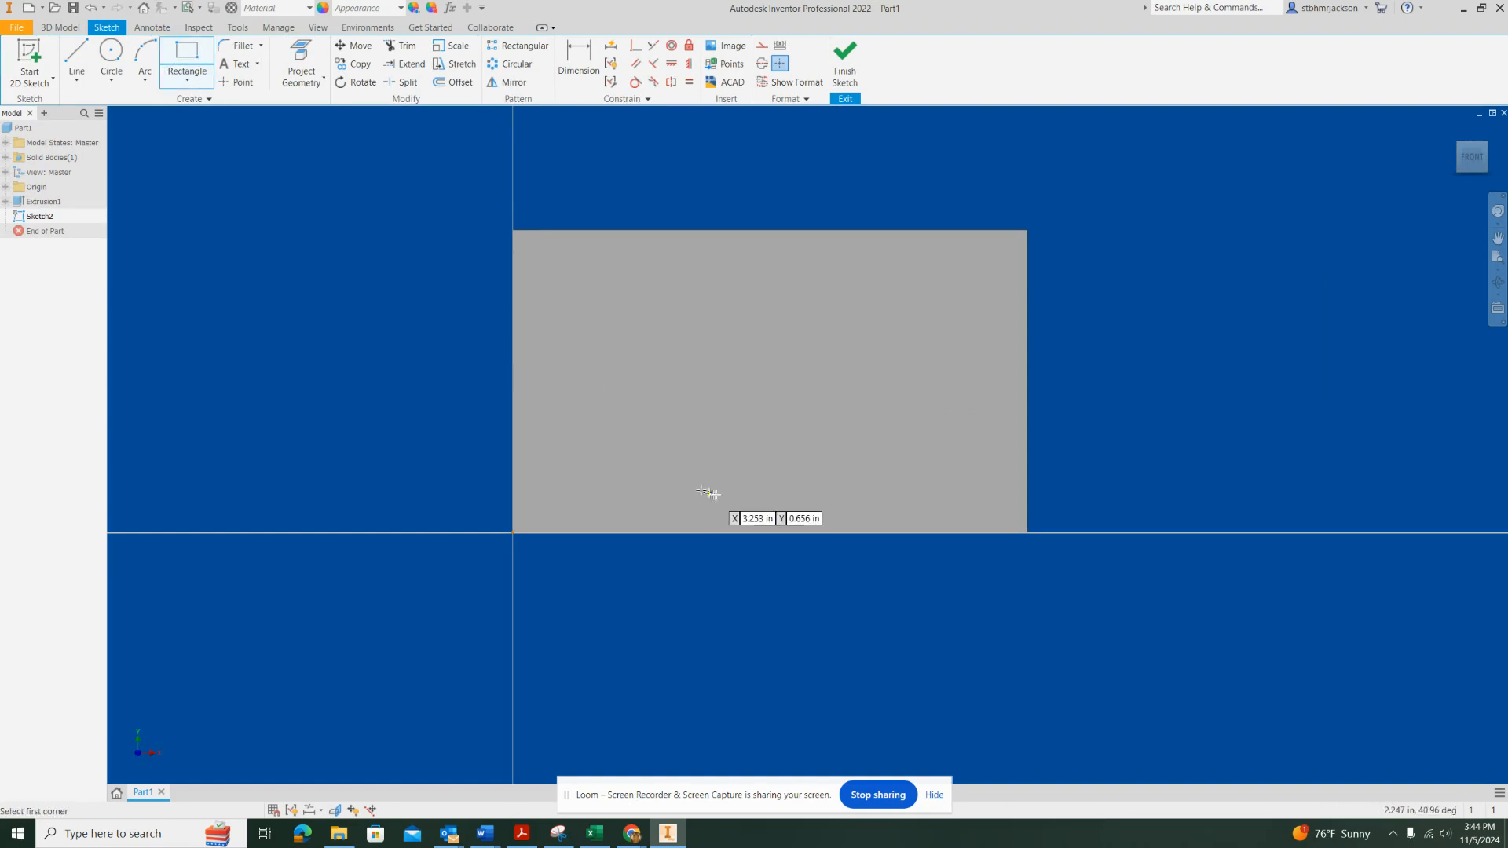
left_click(678, 473)
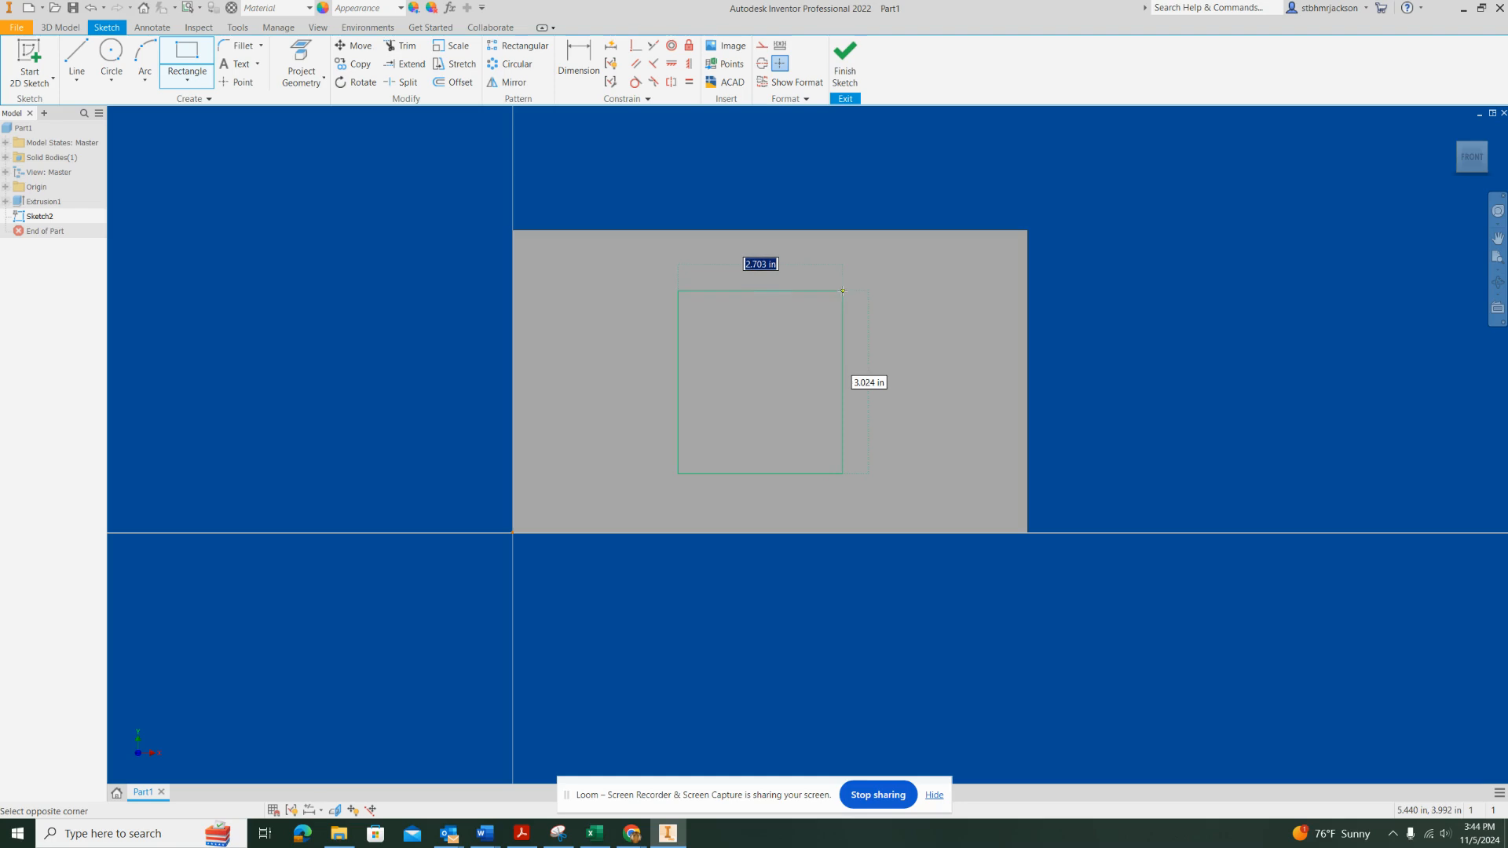
type("3")
key("Tab")
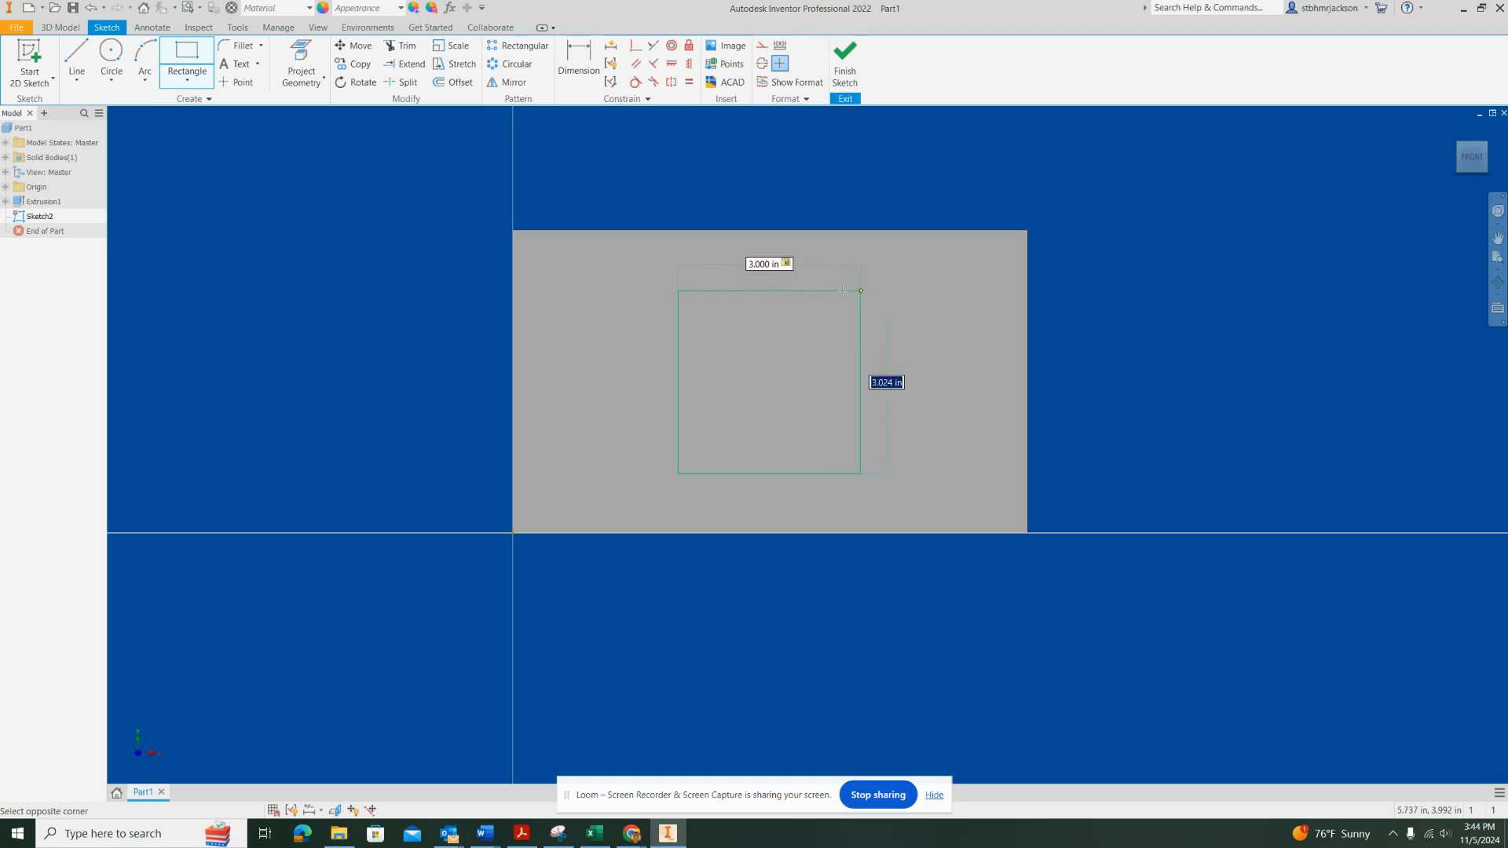
type("3")
key("Return")
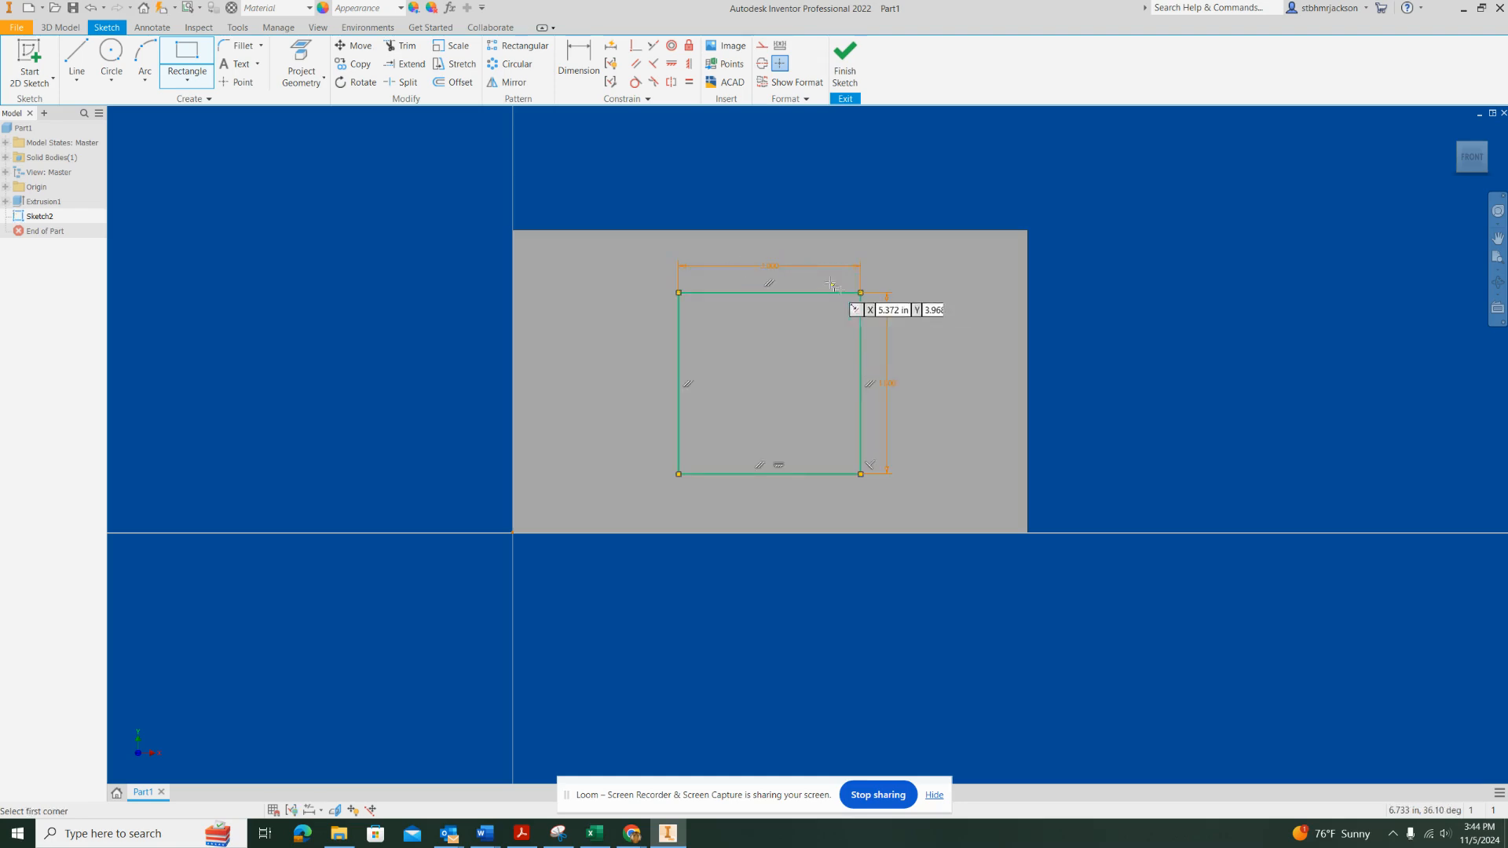
Dimension the distance between the square's right edge and the plate's right edge as 2.75 in
scroll(794, 339, "up", 3)
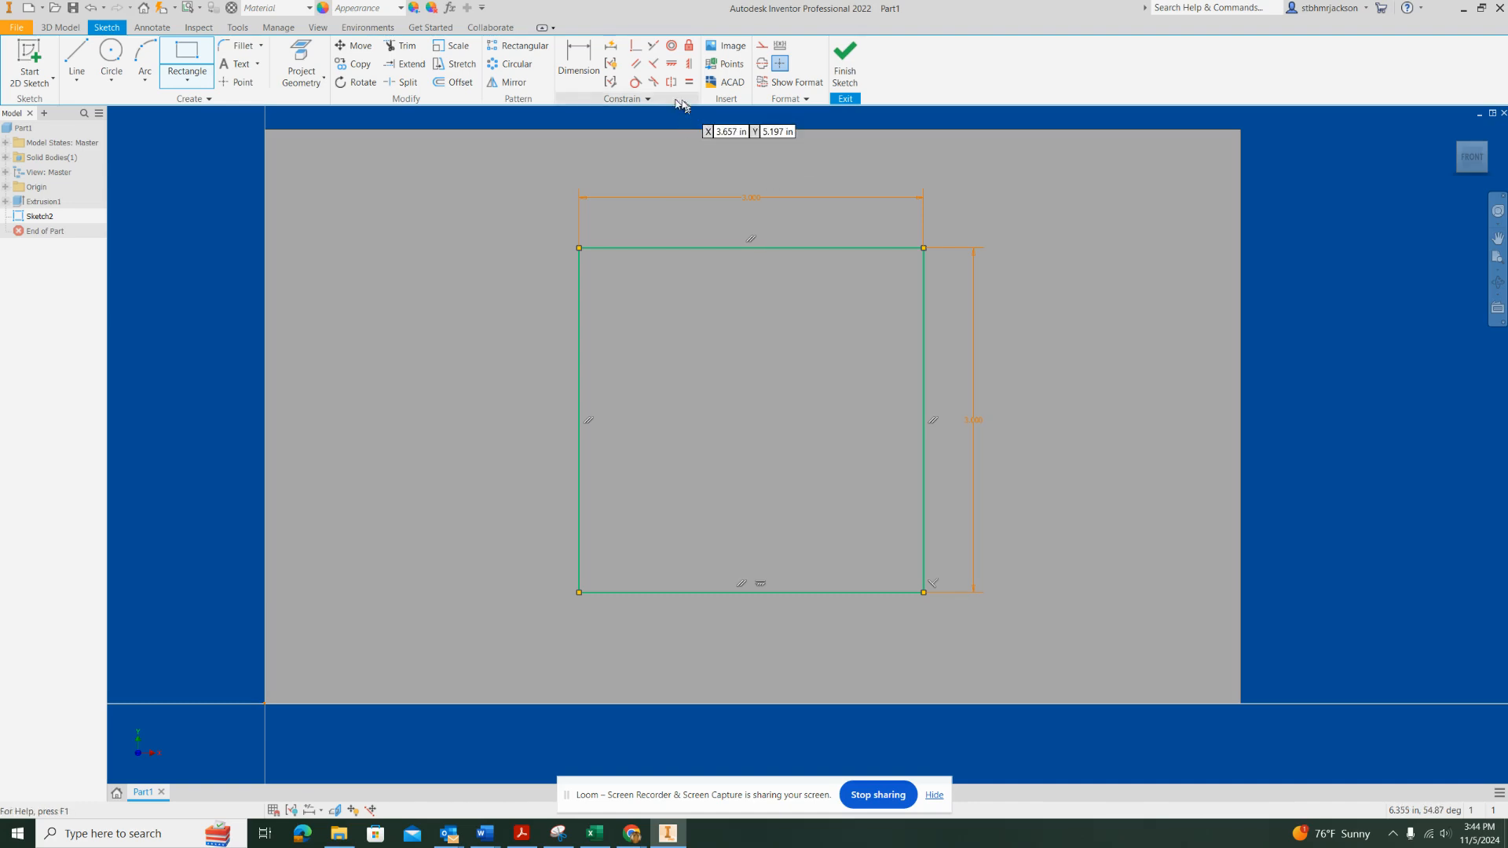
left_click(595, 67)
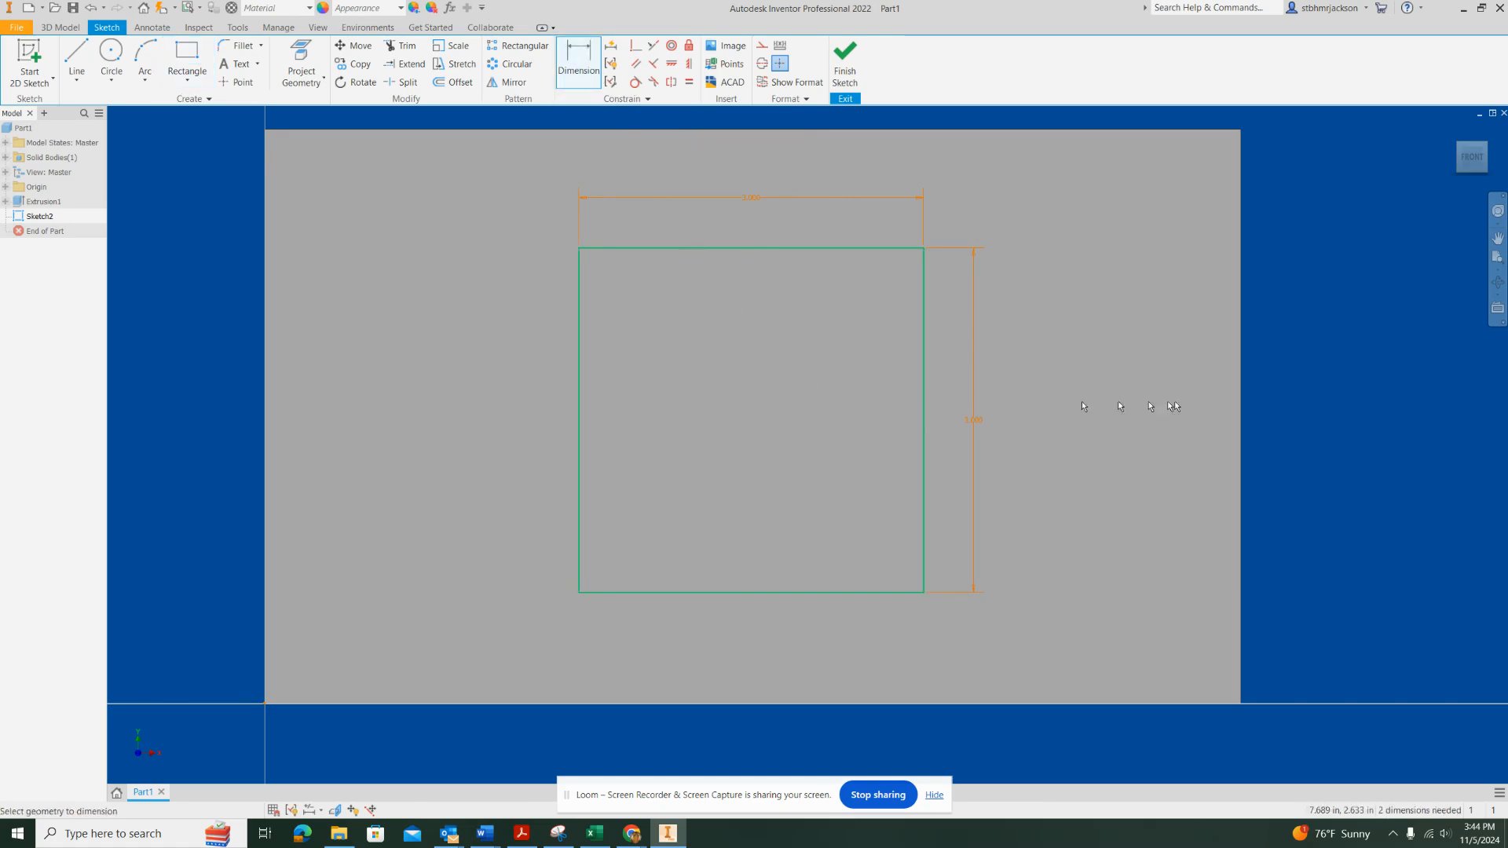
left_click(929, 425)
left_click(1242, 419)
left_click(1057, 392)
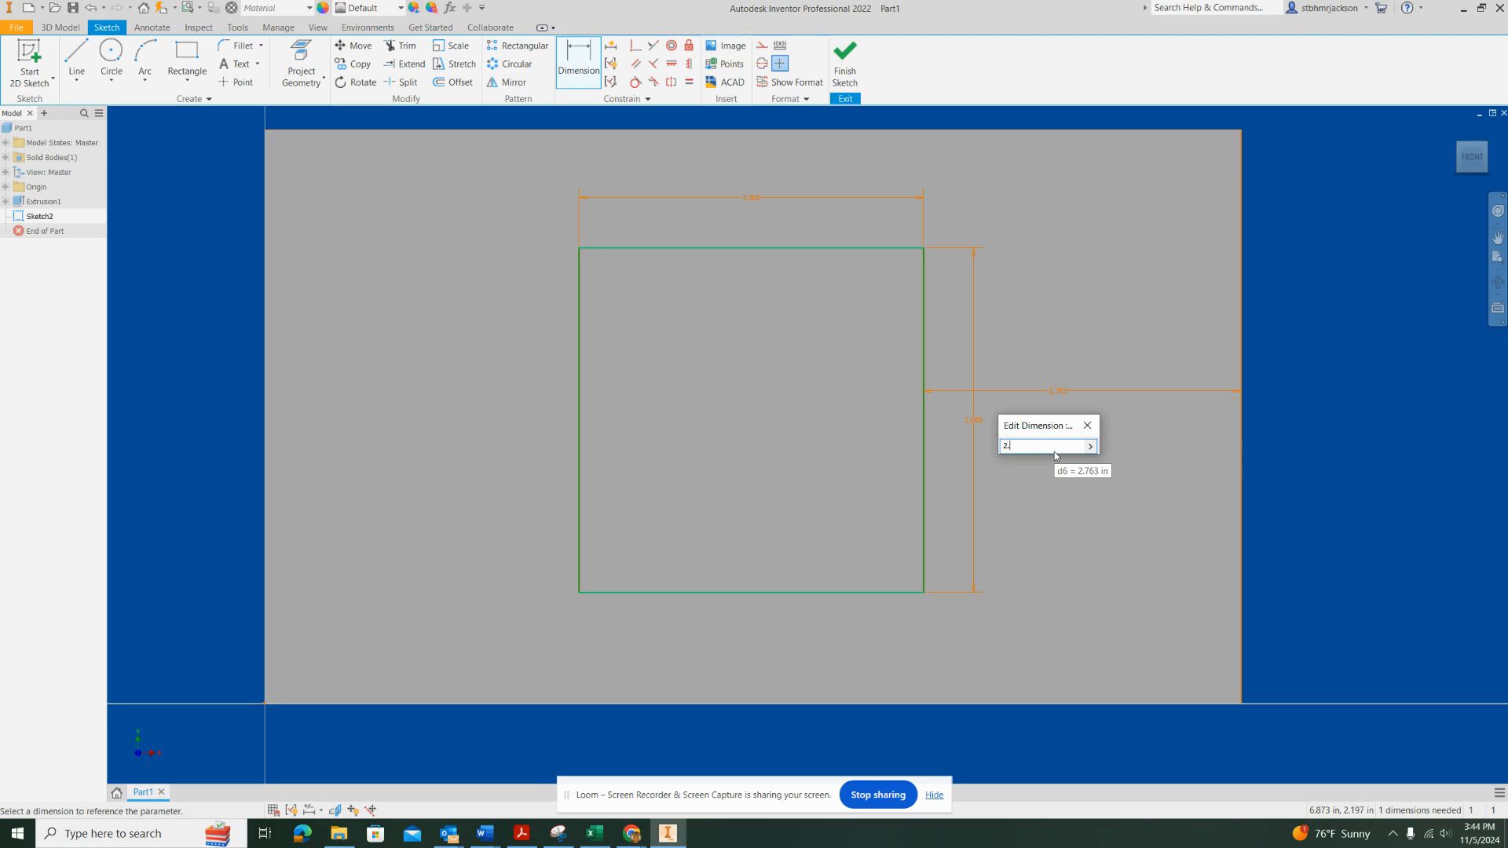
type("5")
key("Return")
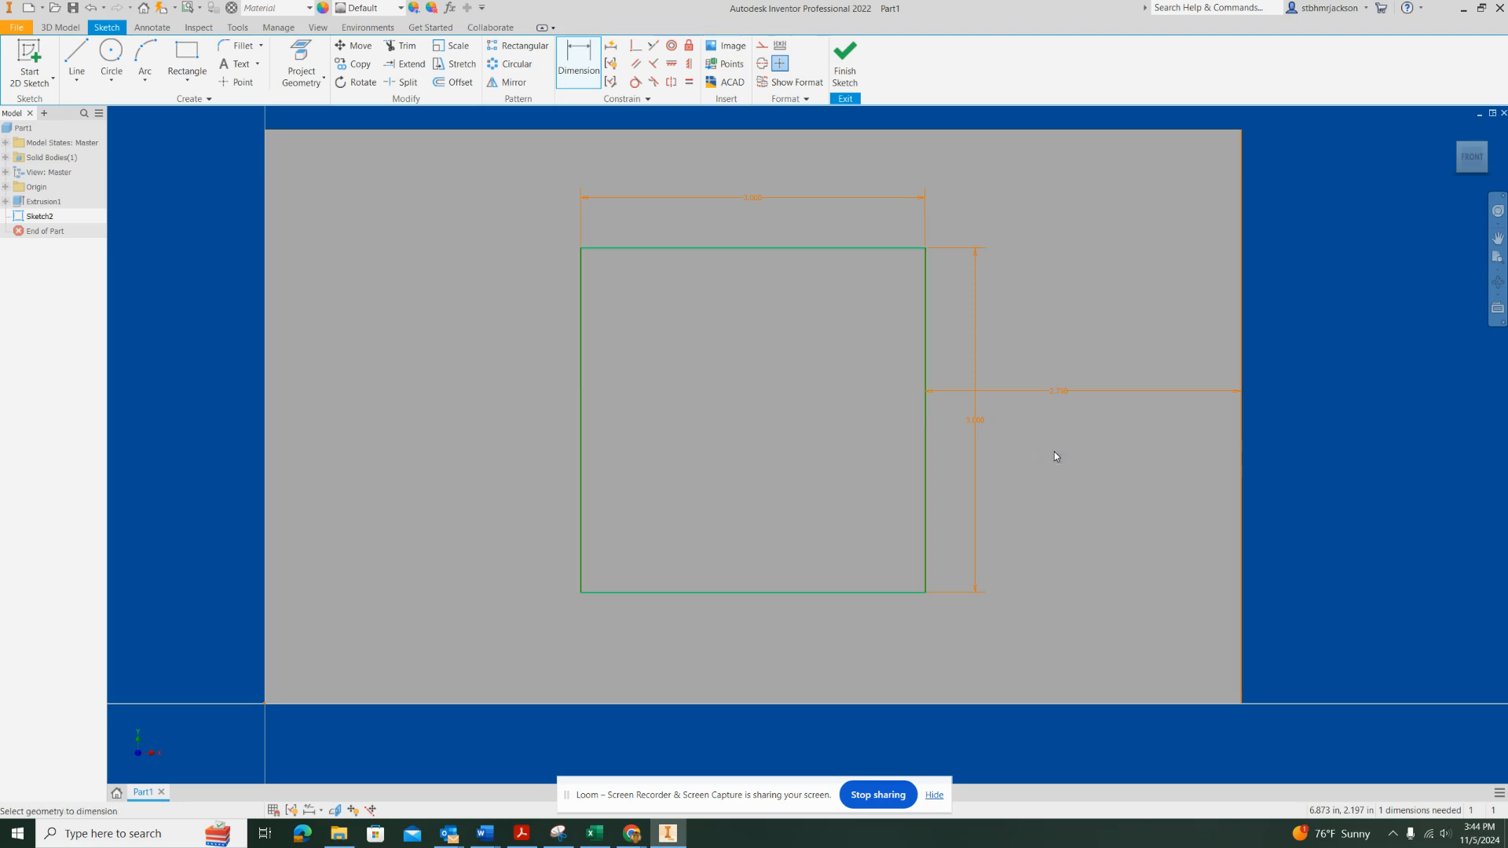
Try to dimension the distance between the square's left edge and the plate's left edge
left_click(580, 404)
left_click(267, 422)
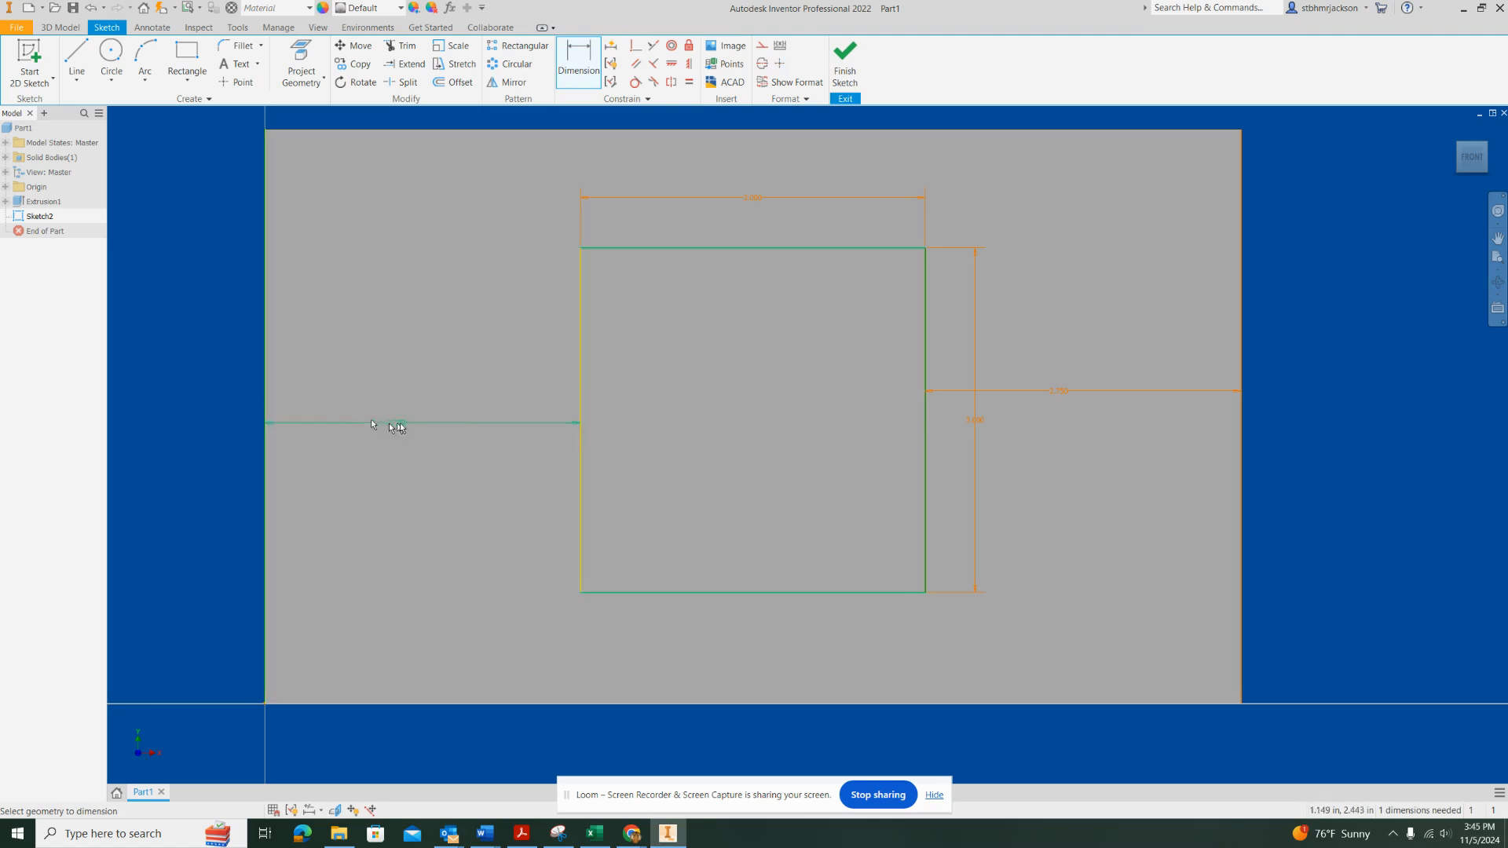
left_click(417, 411)
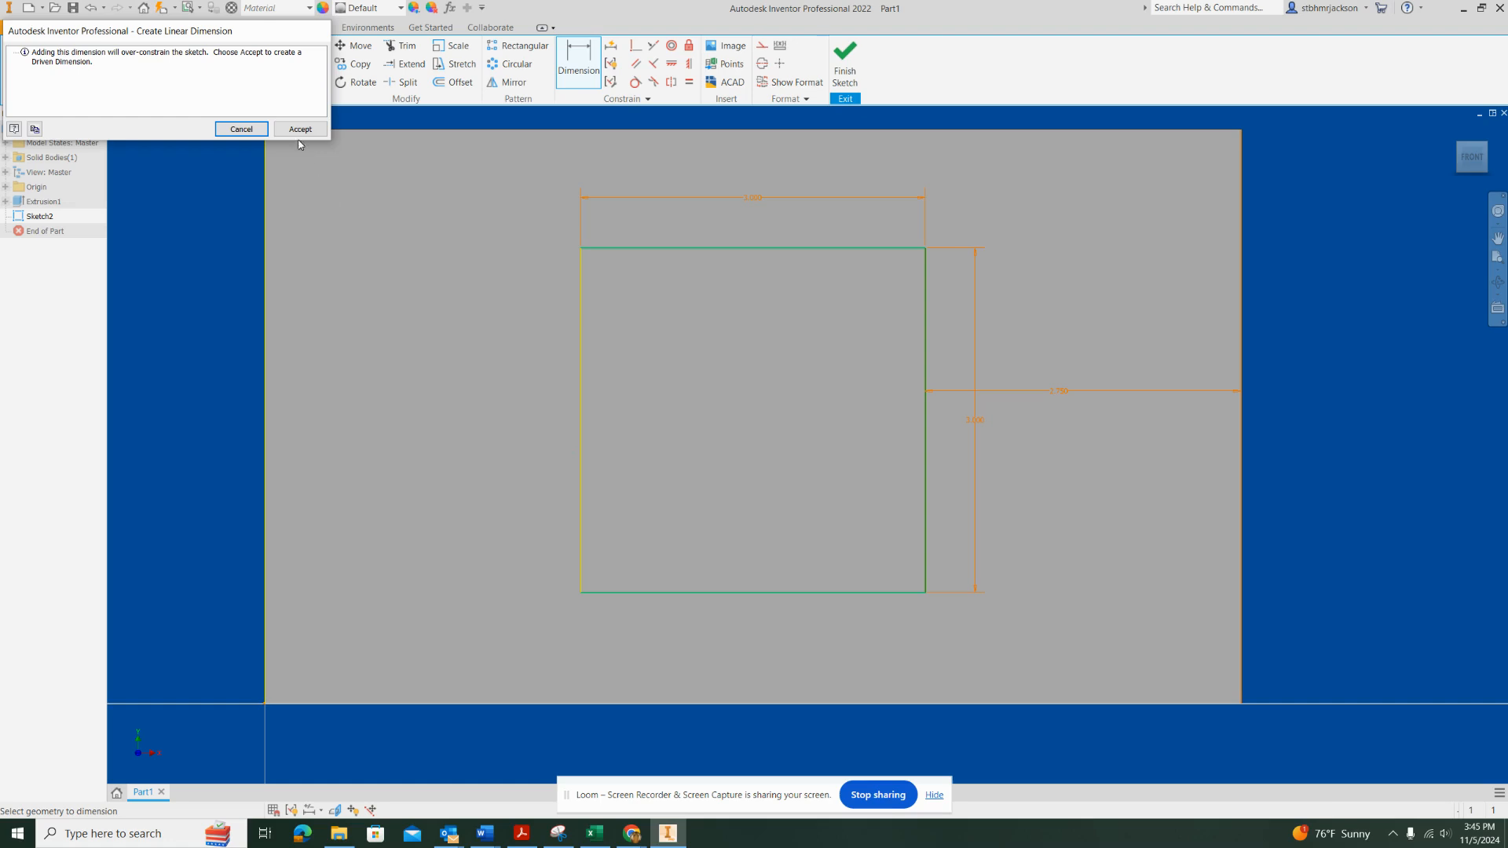
left_click(245, 132)
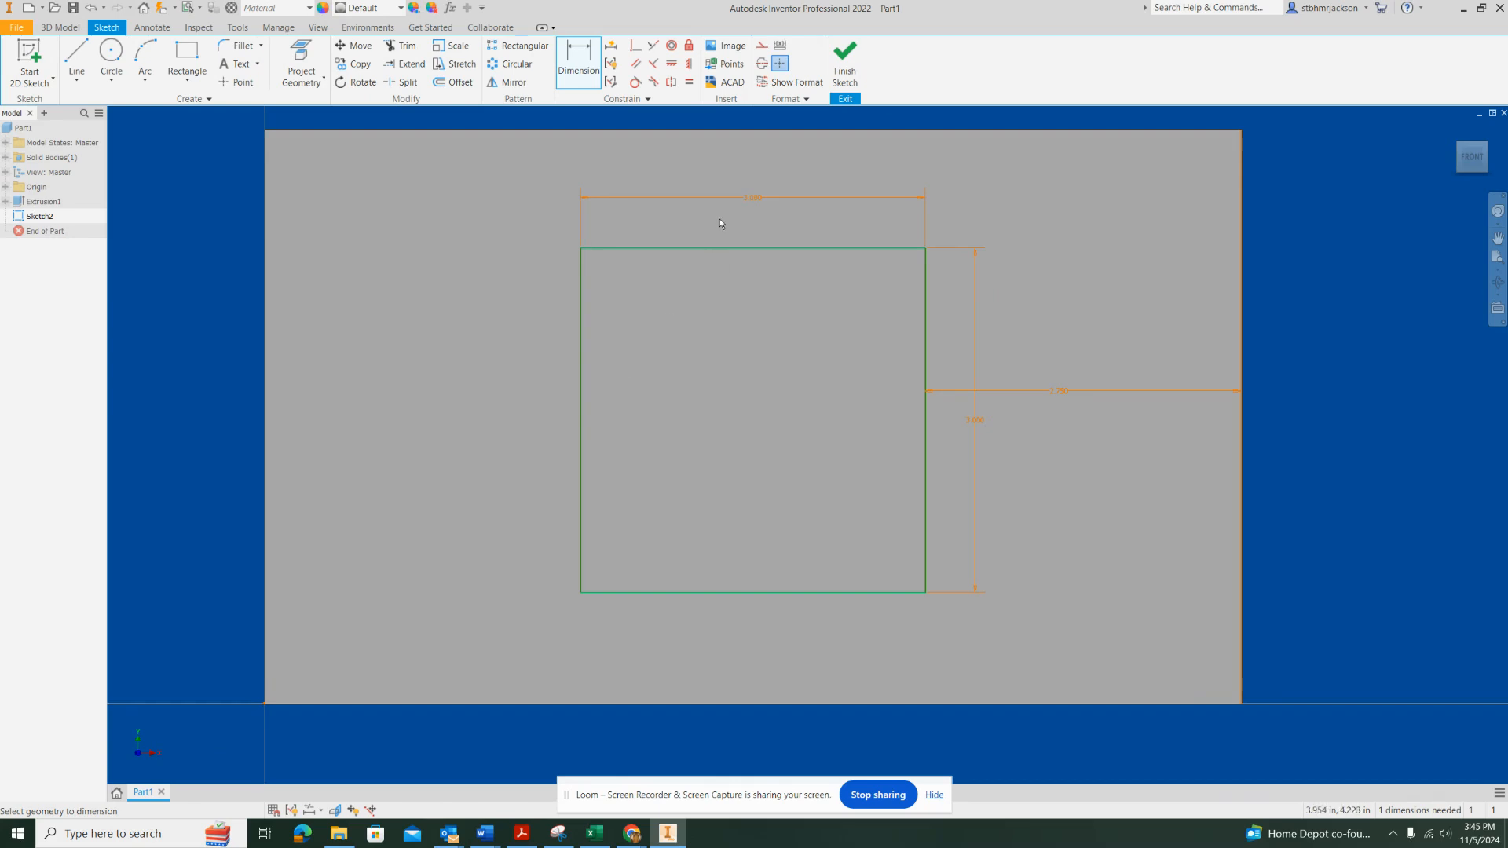
Dimension the distance between the square's top edge and the plate's top edge as 1 in
left_click(758, 250)
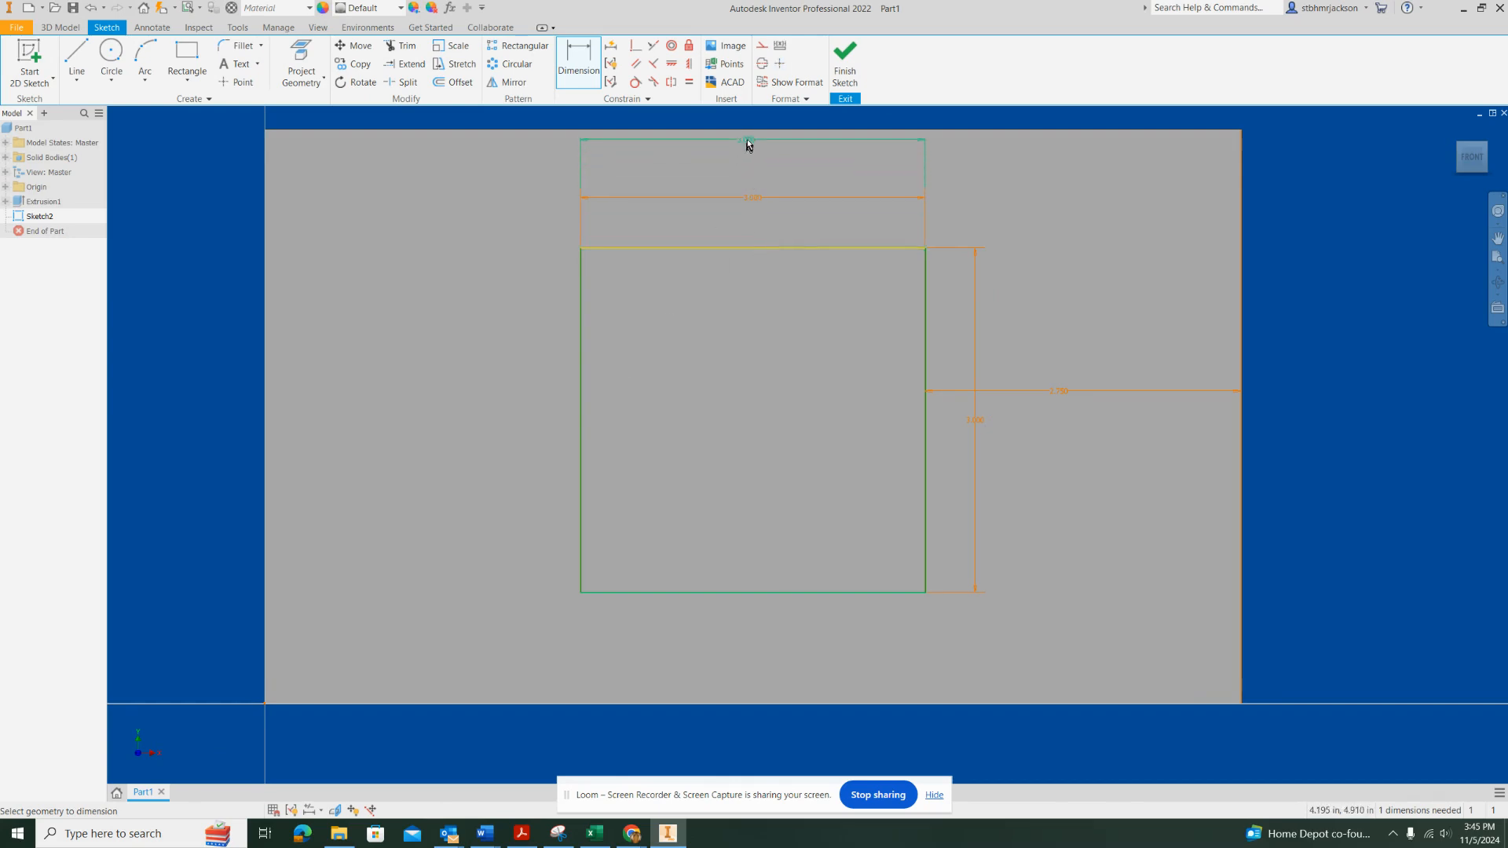
left_click(746, 131)
left_click(756, 181)
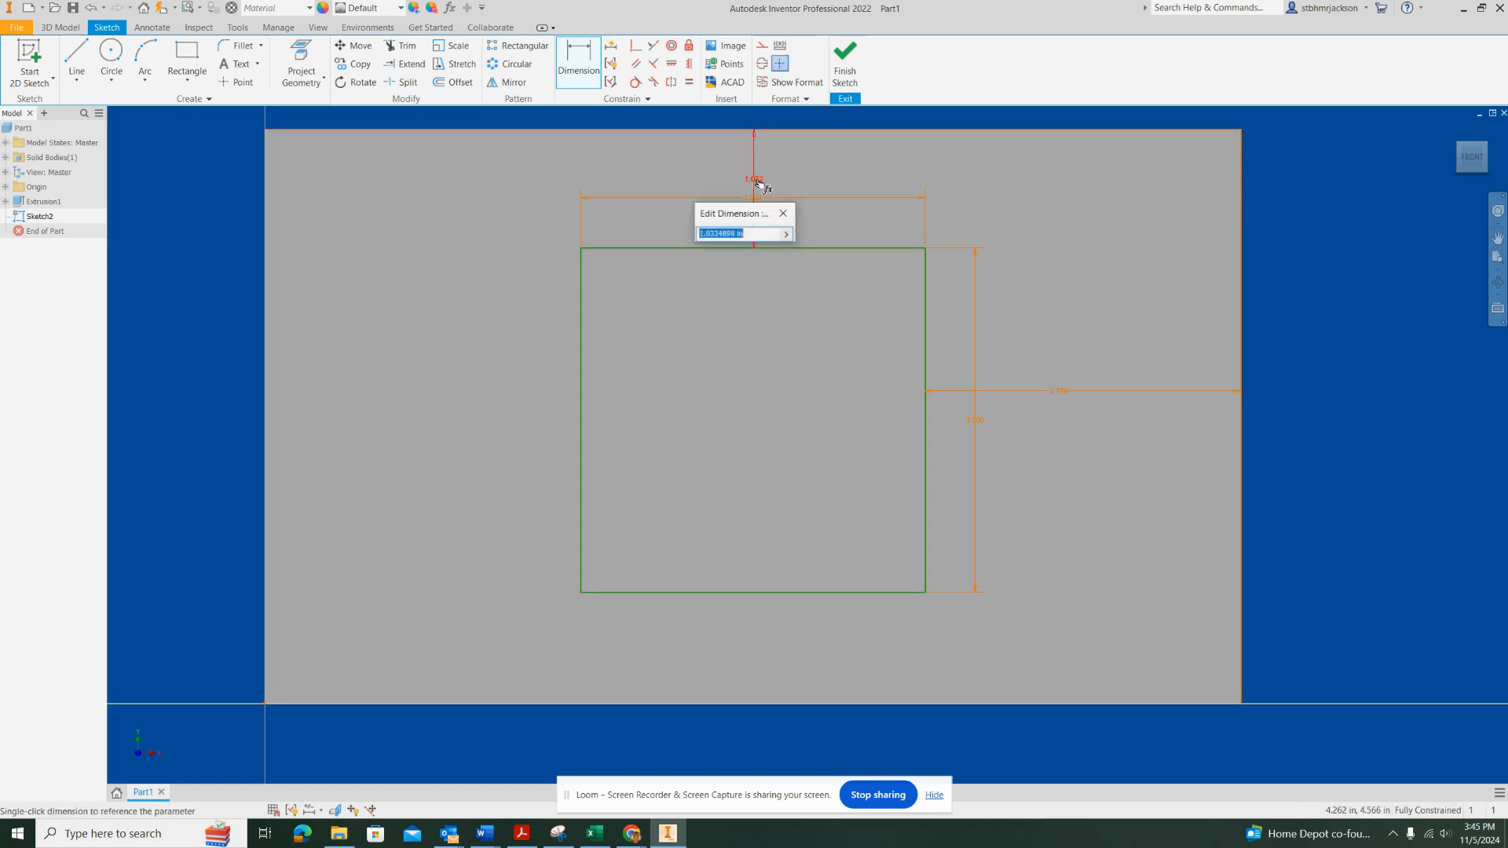
type("1")
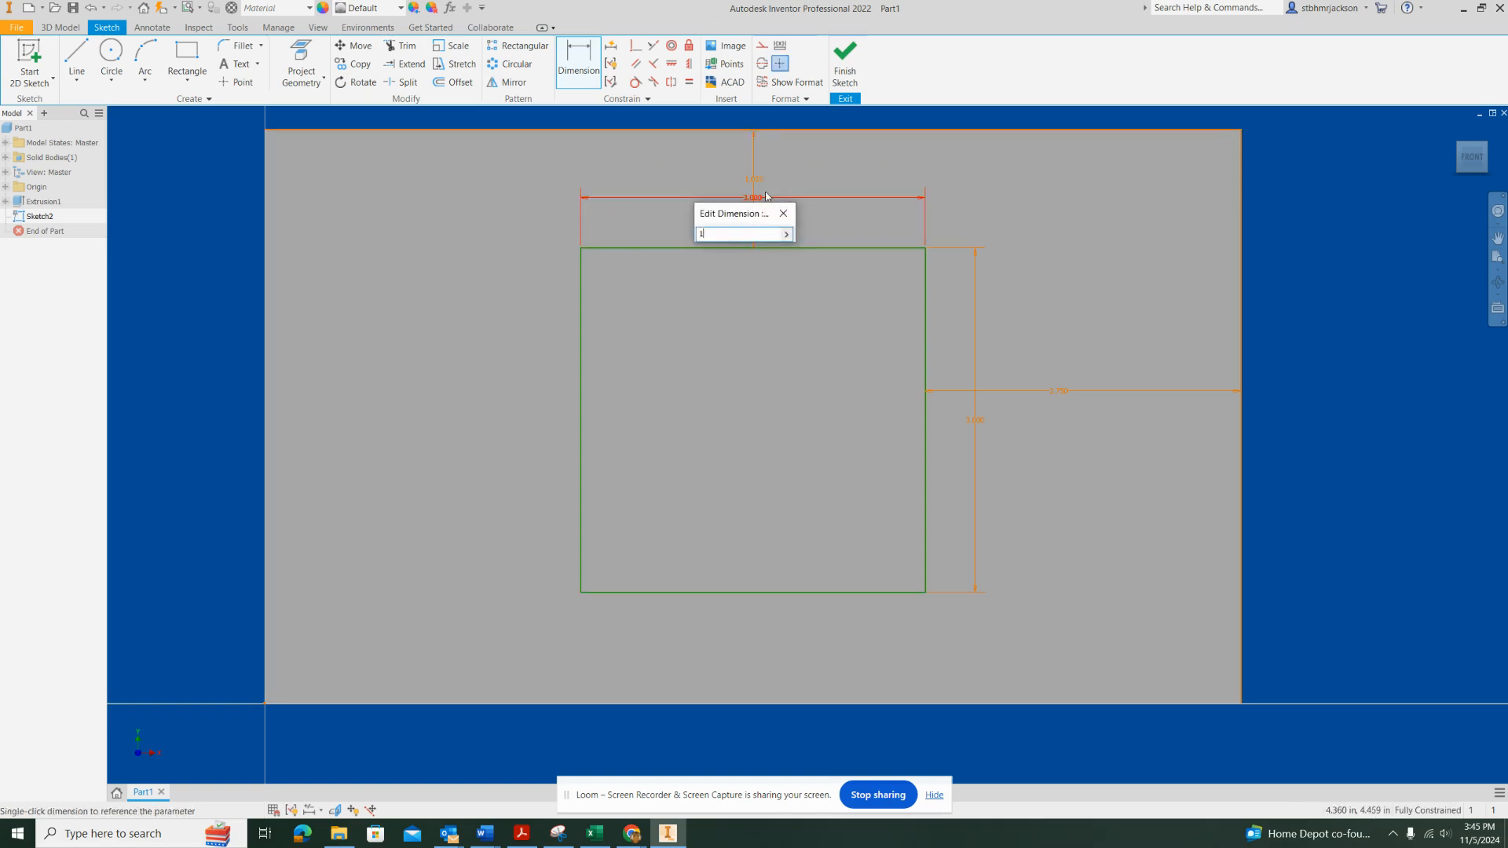
key("Return")
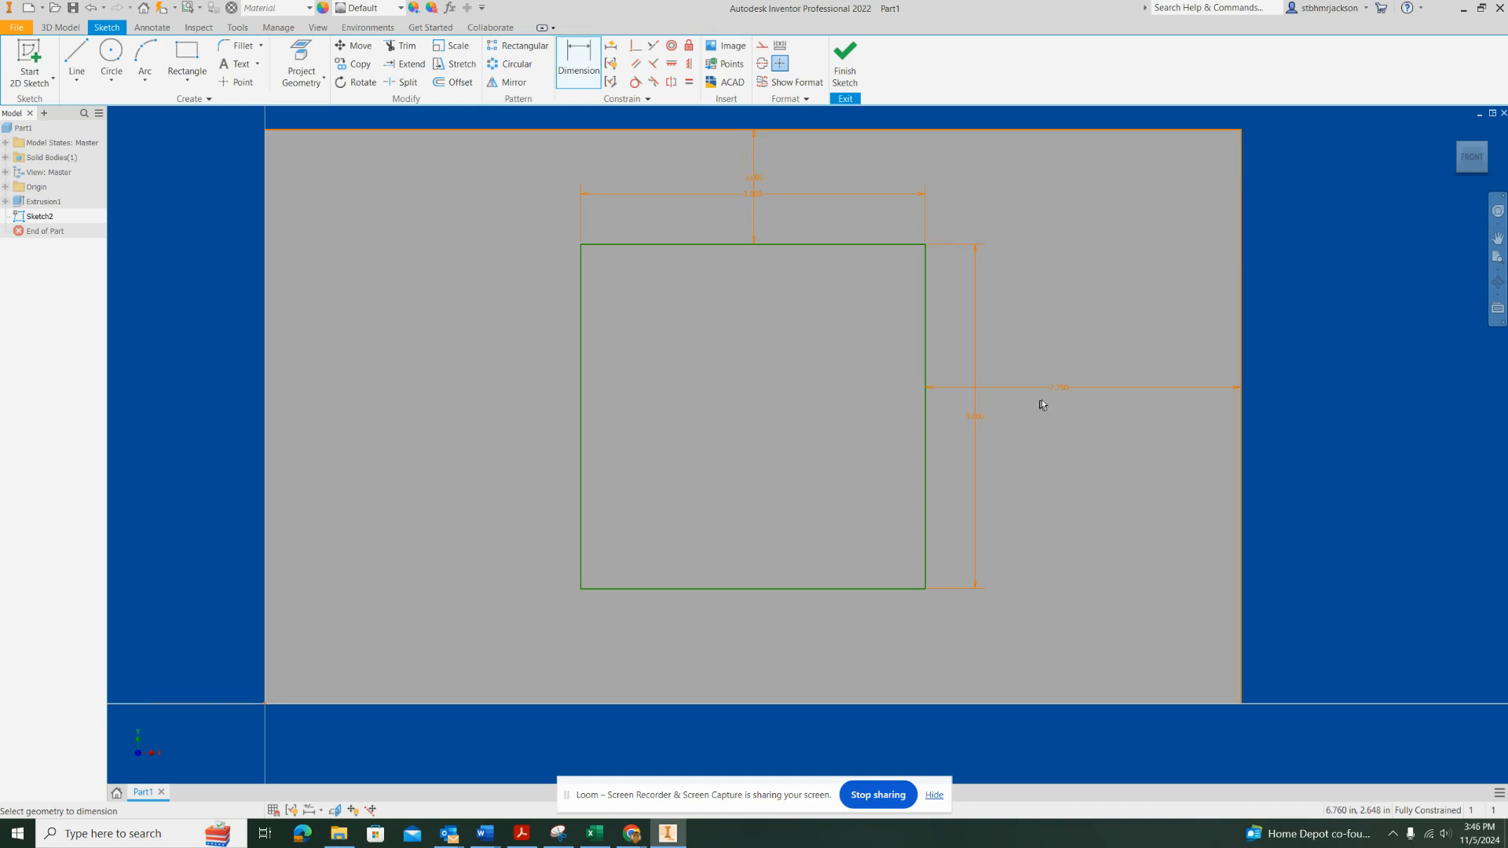
Finish the sketch and extrude the 3 in square as a 0.25 in deep cut through the plate
left_click(844, 59)
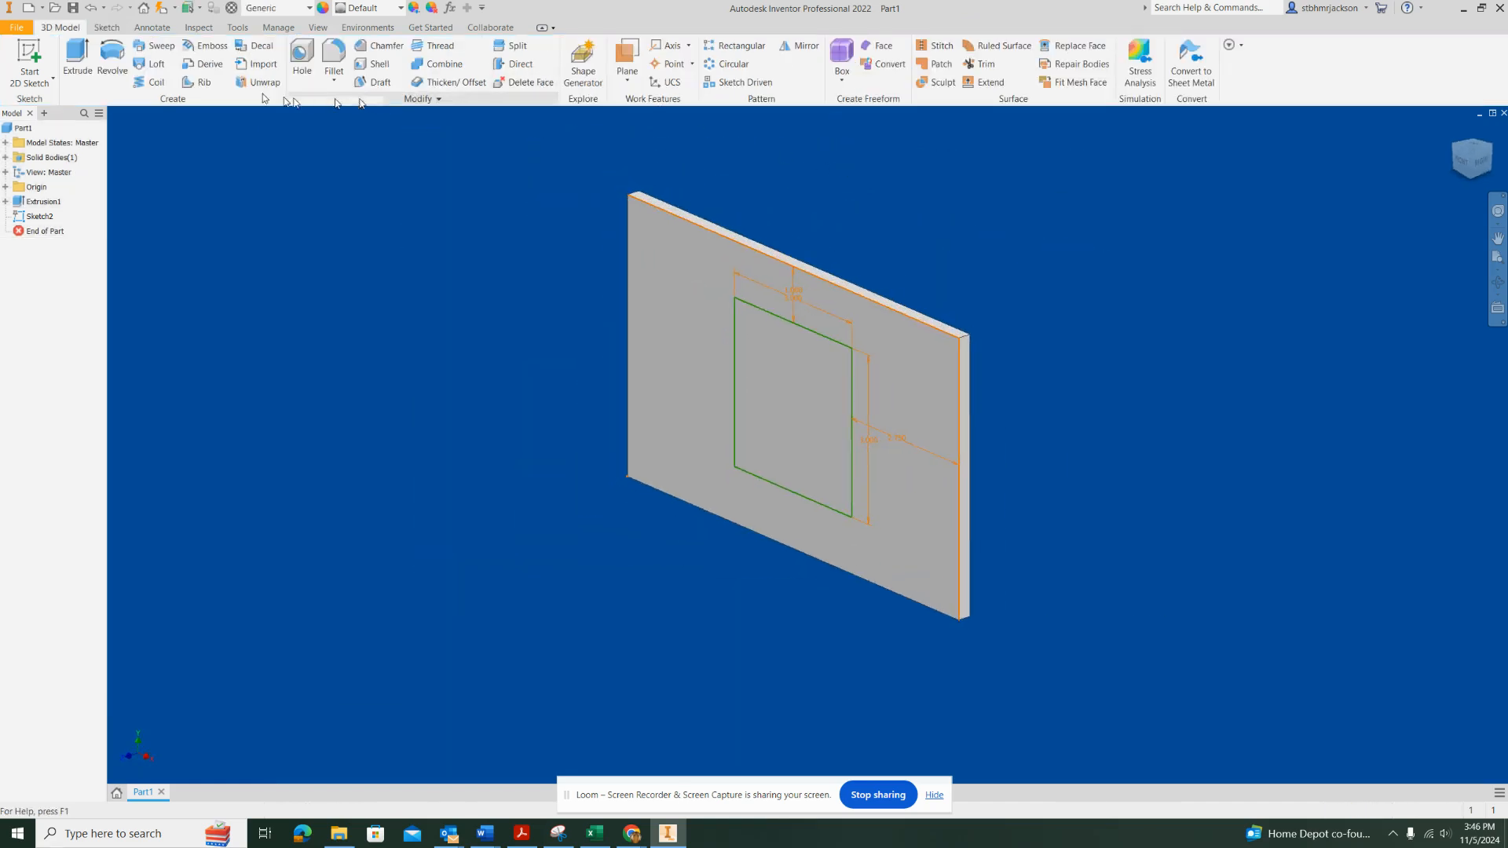
left_click(77, 54)
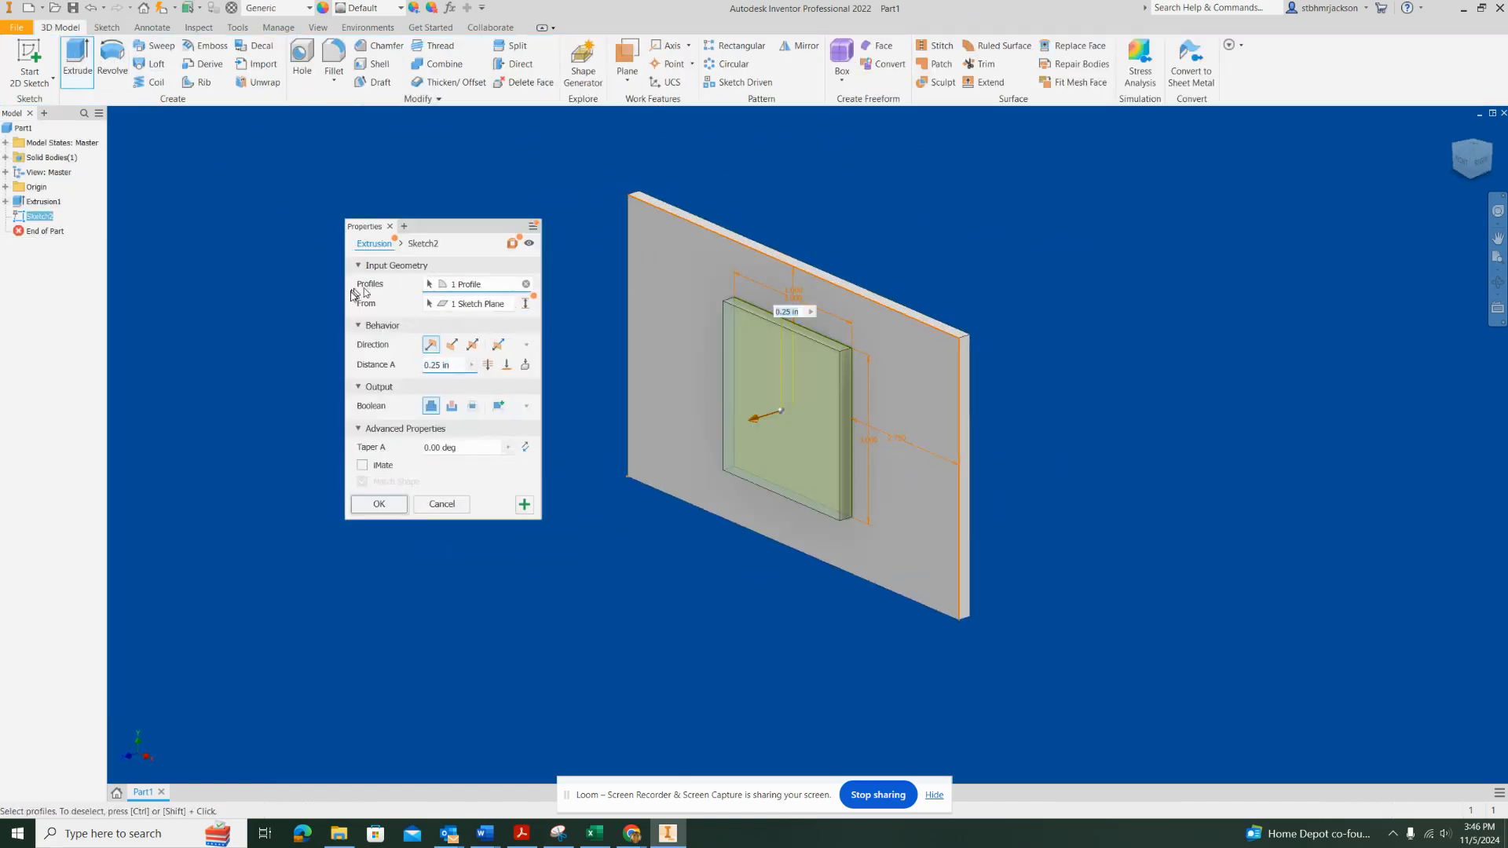
left_click(452, 405)
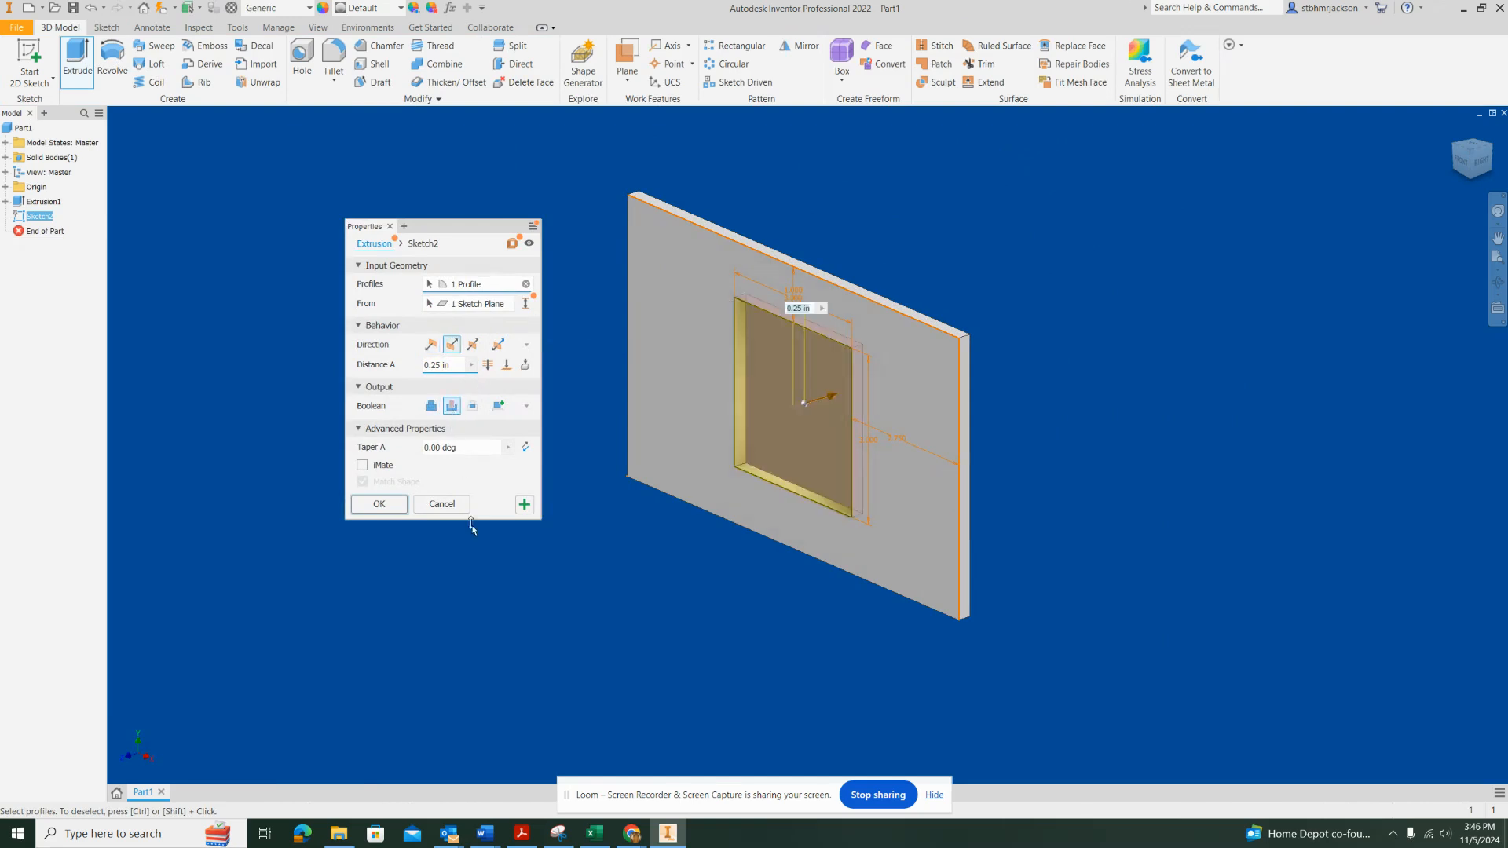
left_click(384, 506)
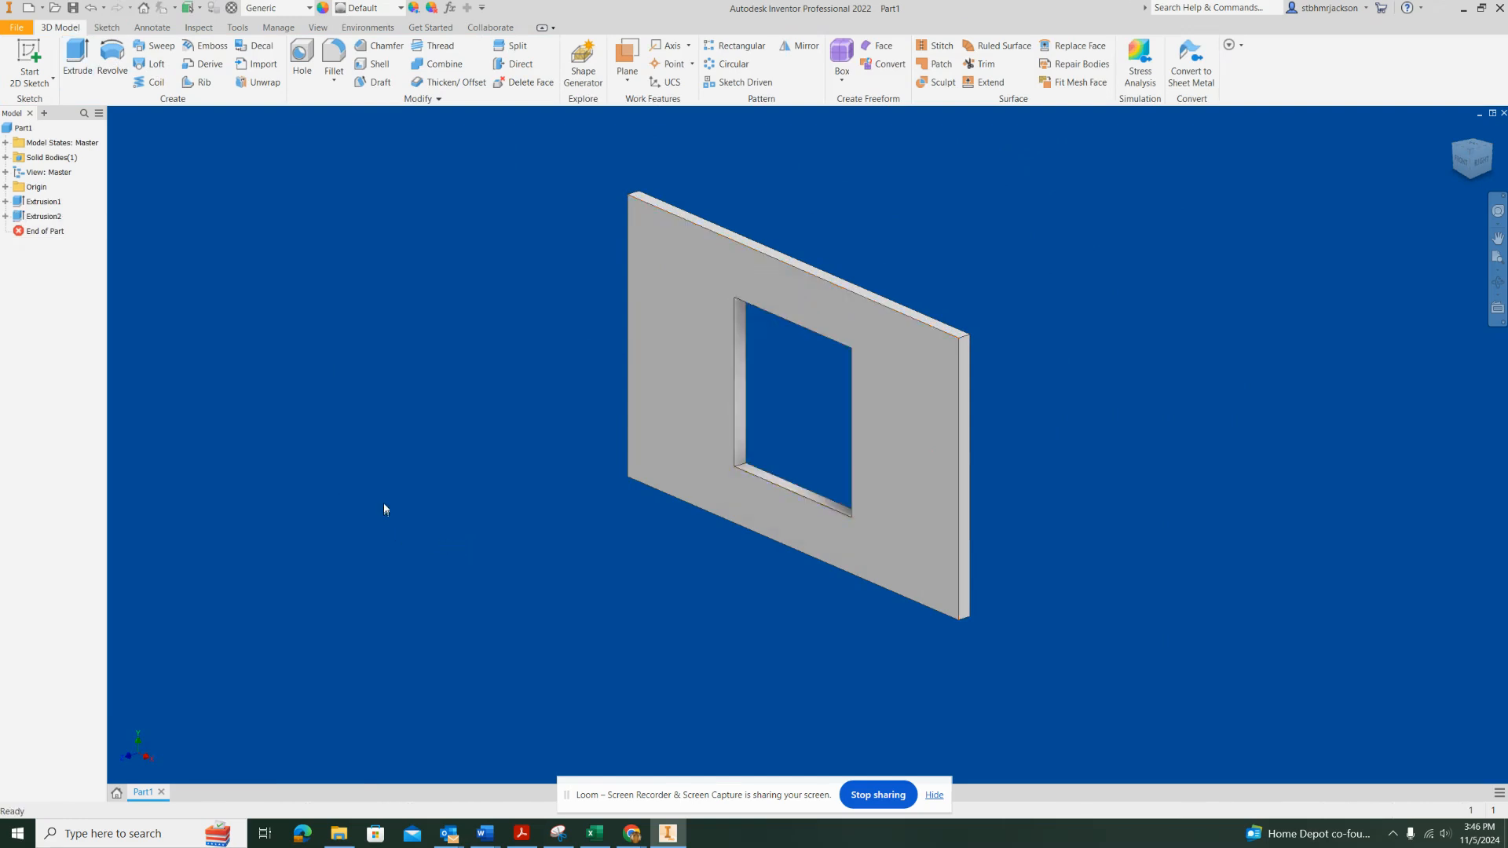
Start a sketch on the plate's front face and draw a 0.75 in wide by 2 in high rectangle left of the square opening
left_click(29, 55)
left_click(632, 292)
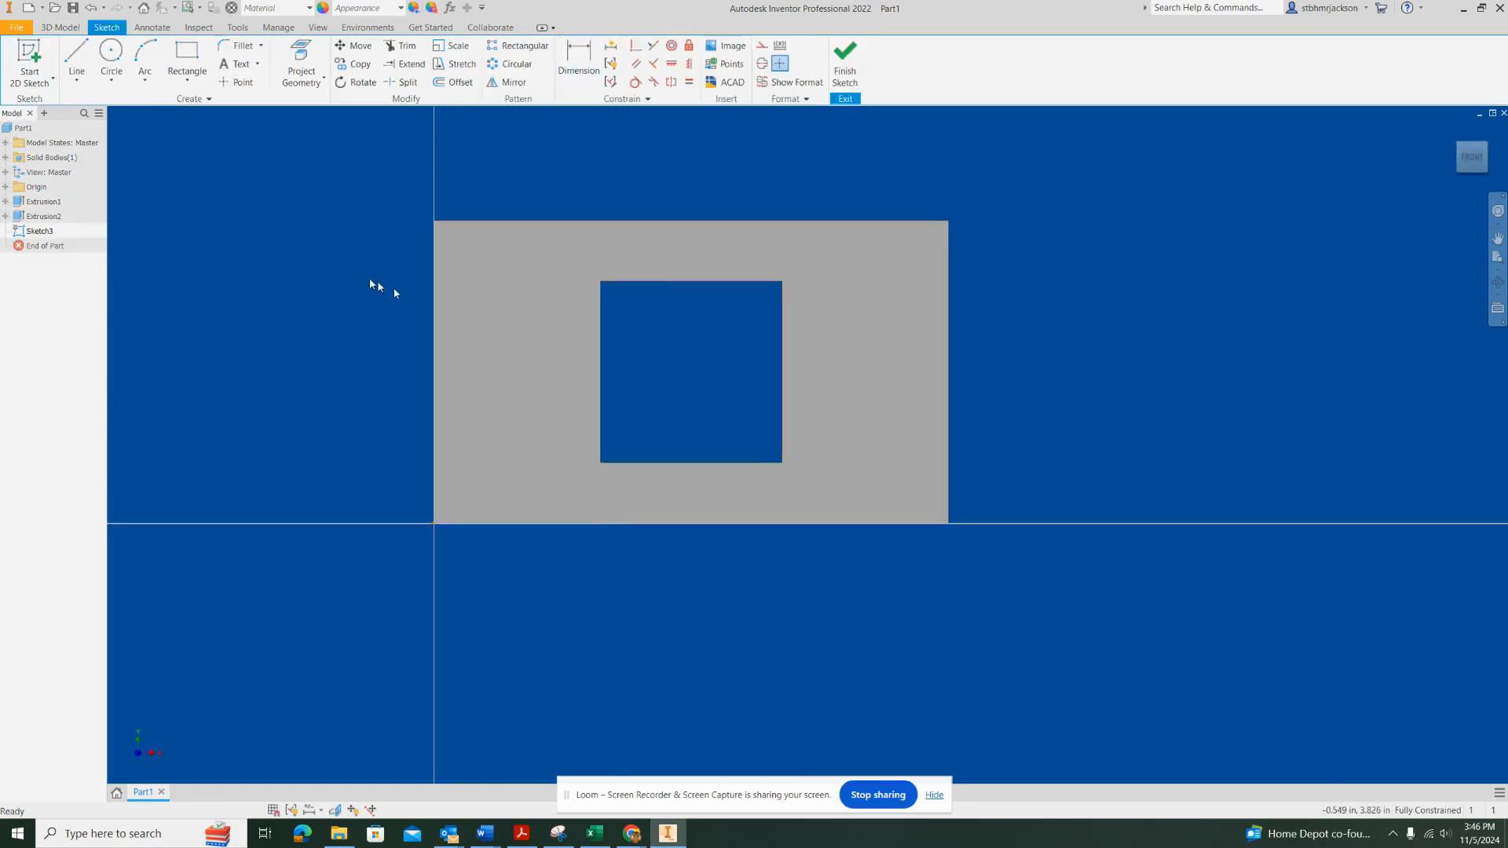
left_click(187, 55)
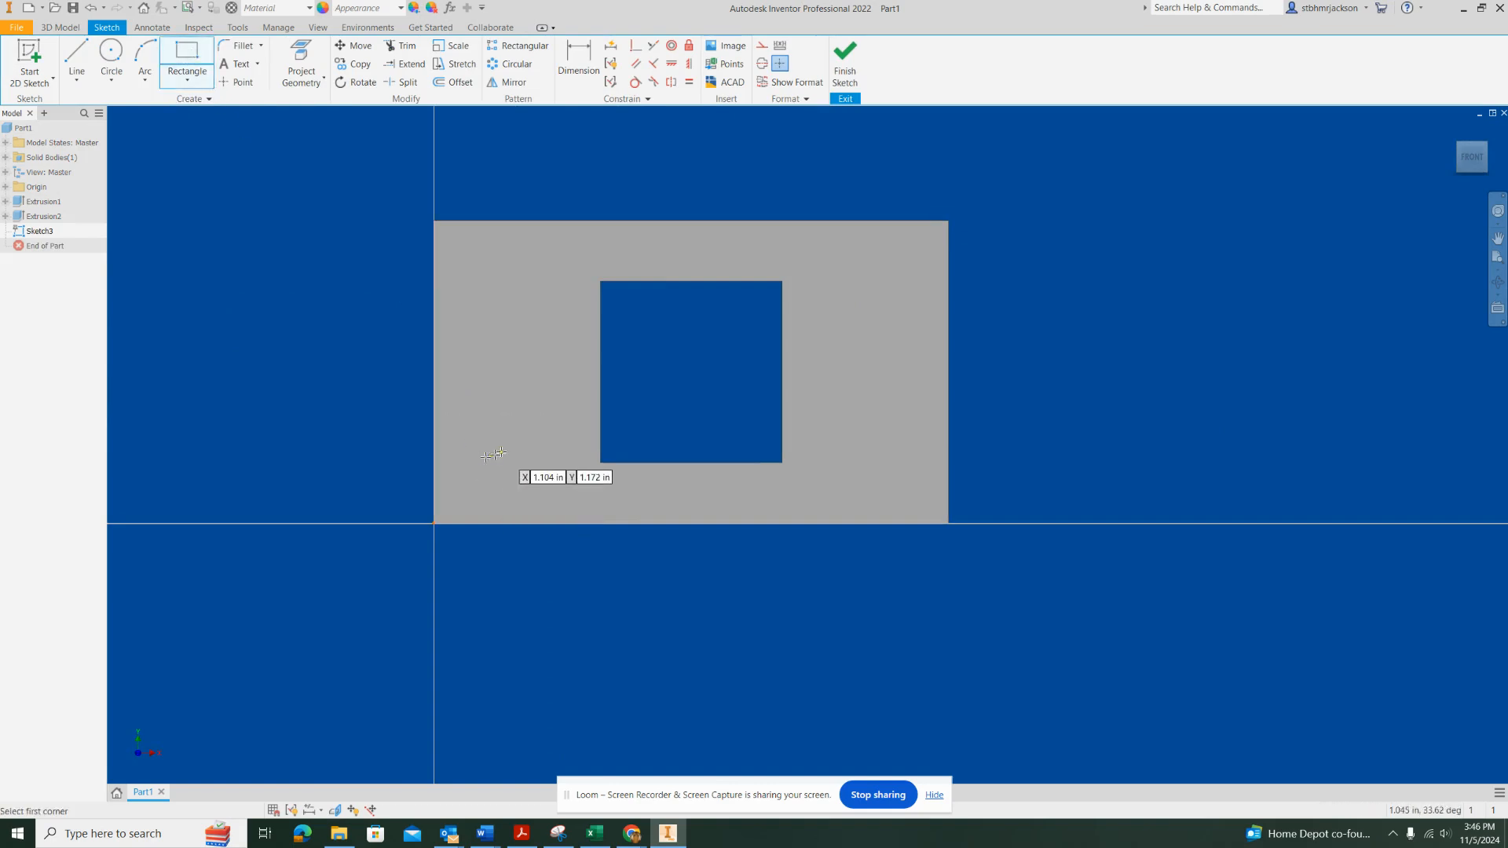
left_click(488, 455)
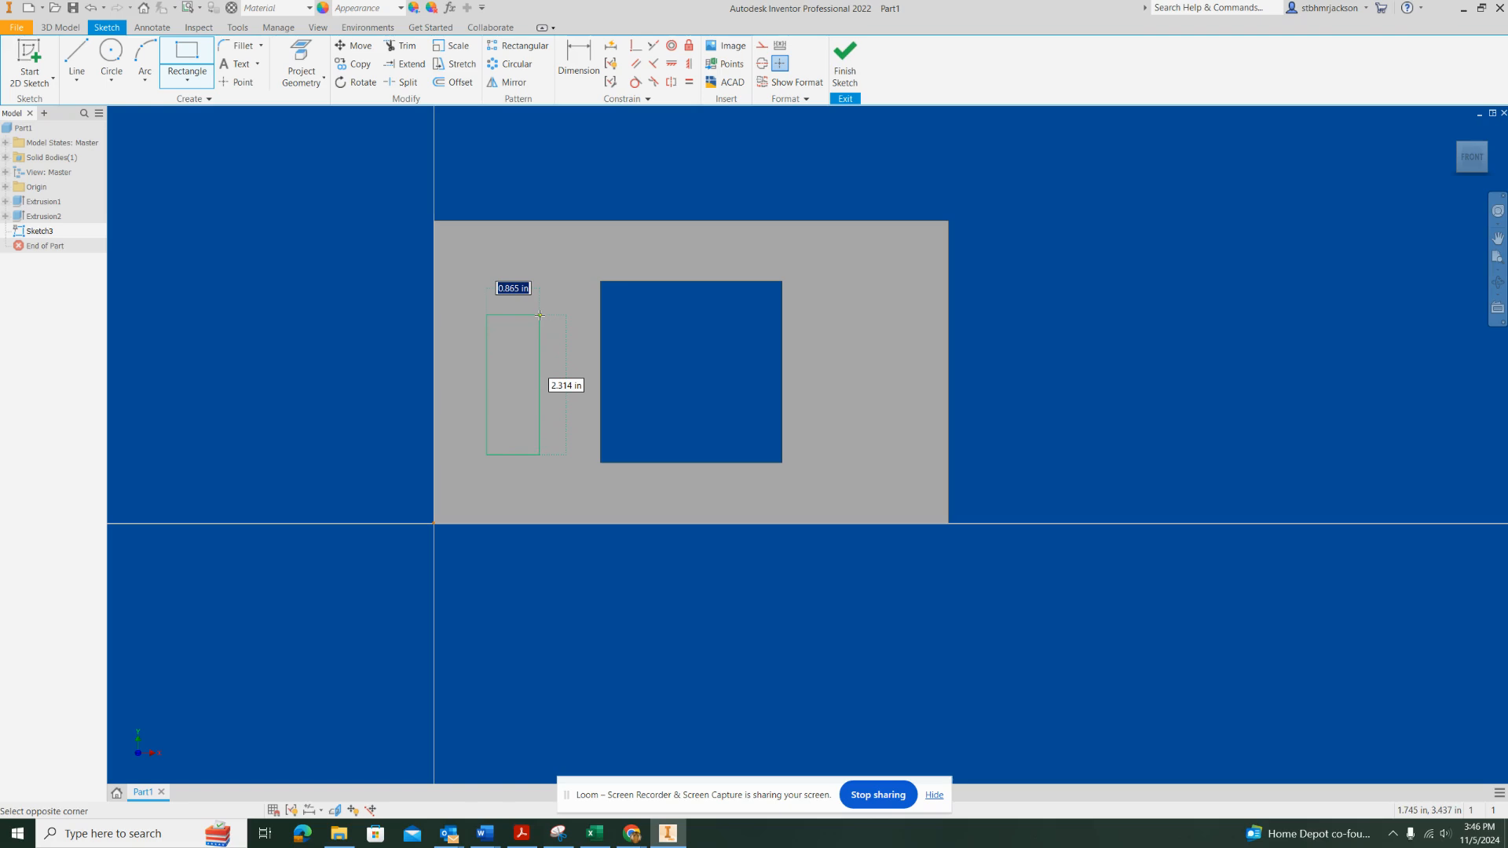
type(".75")
key("Tab")
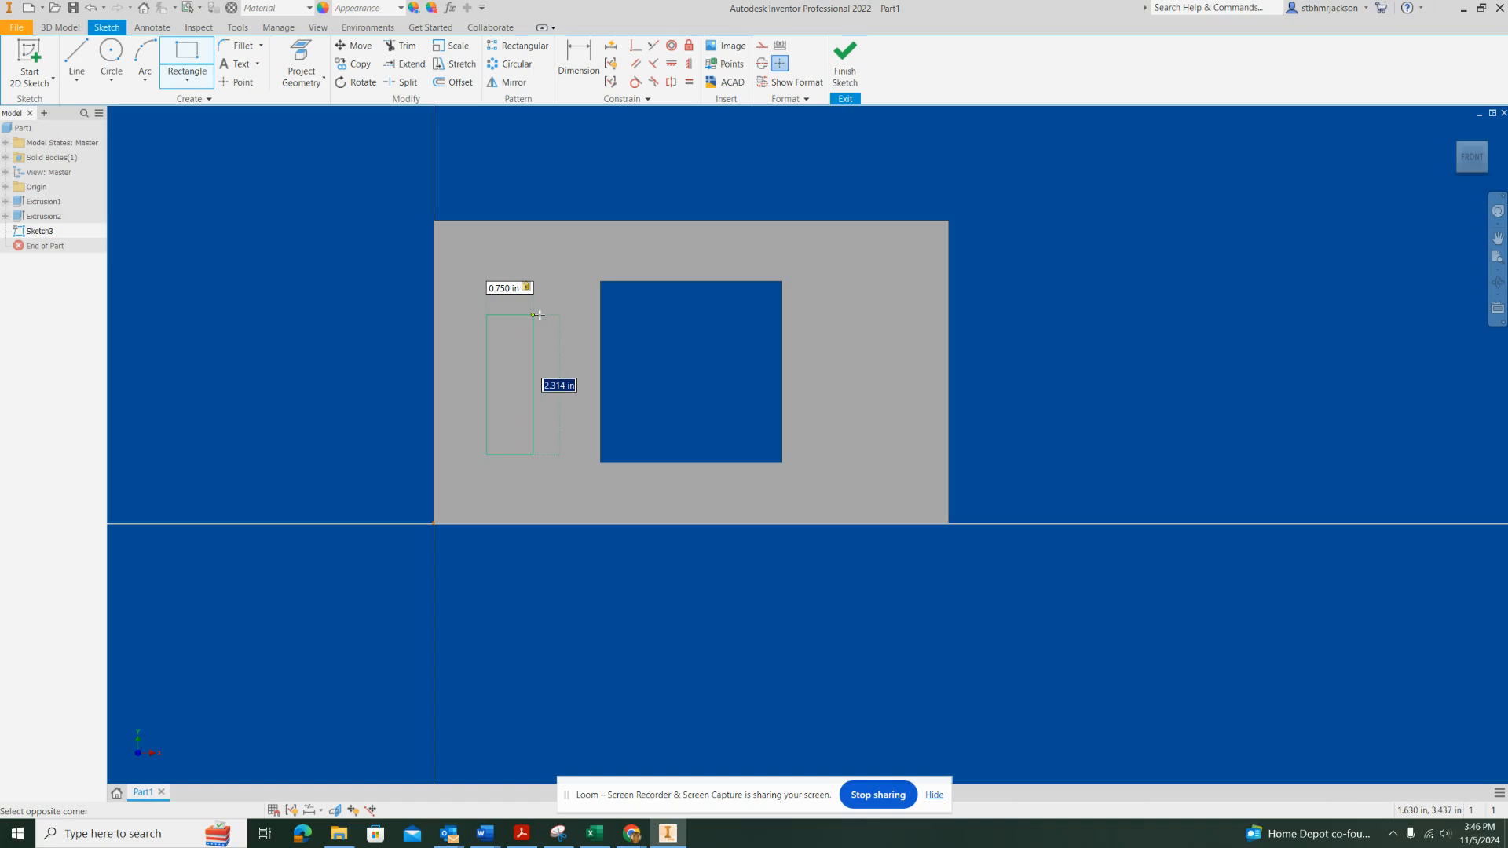
type("2")
key("Return")
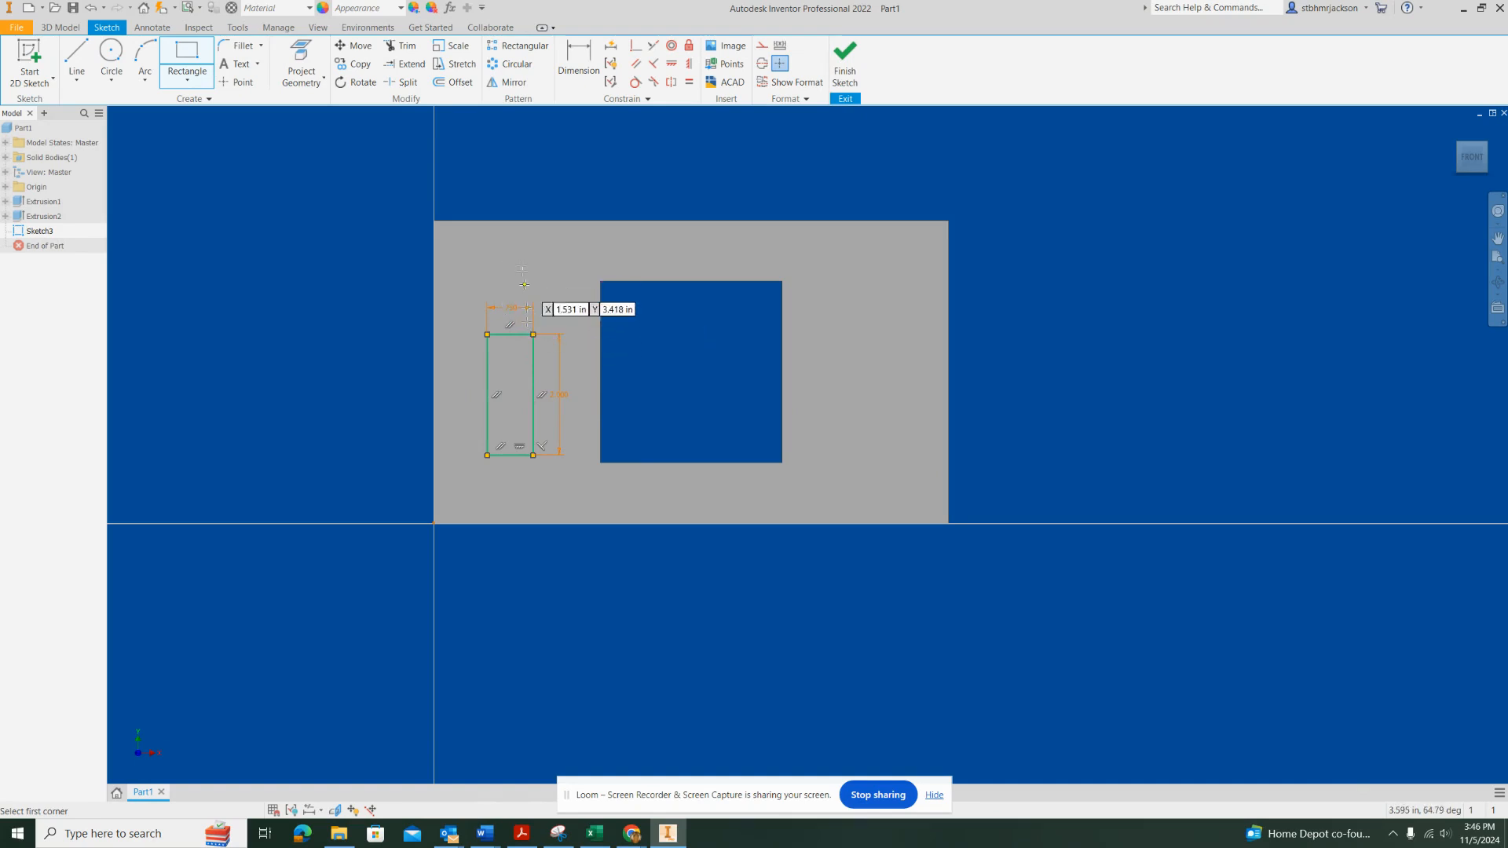
Dimension the distance between the rectangle's right edge and the square opening's left edge as 1 in
left_click(578, 52)
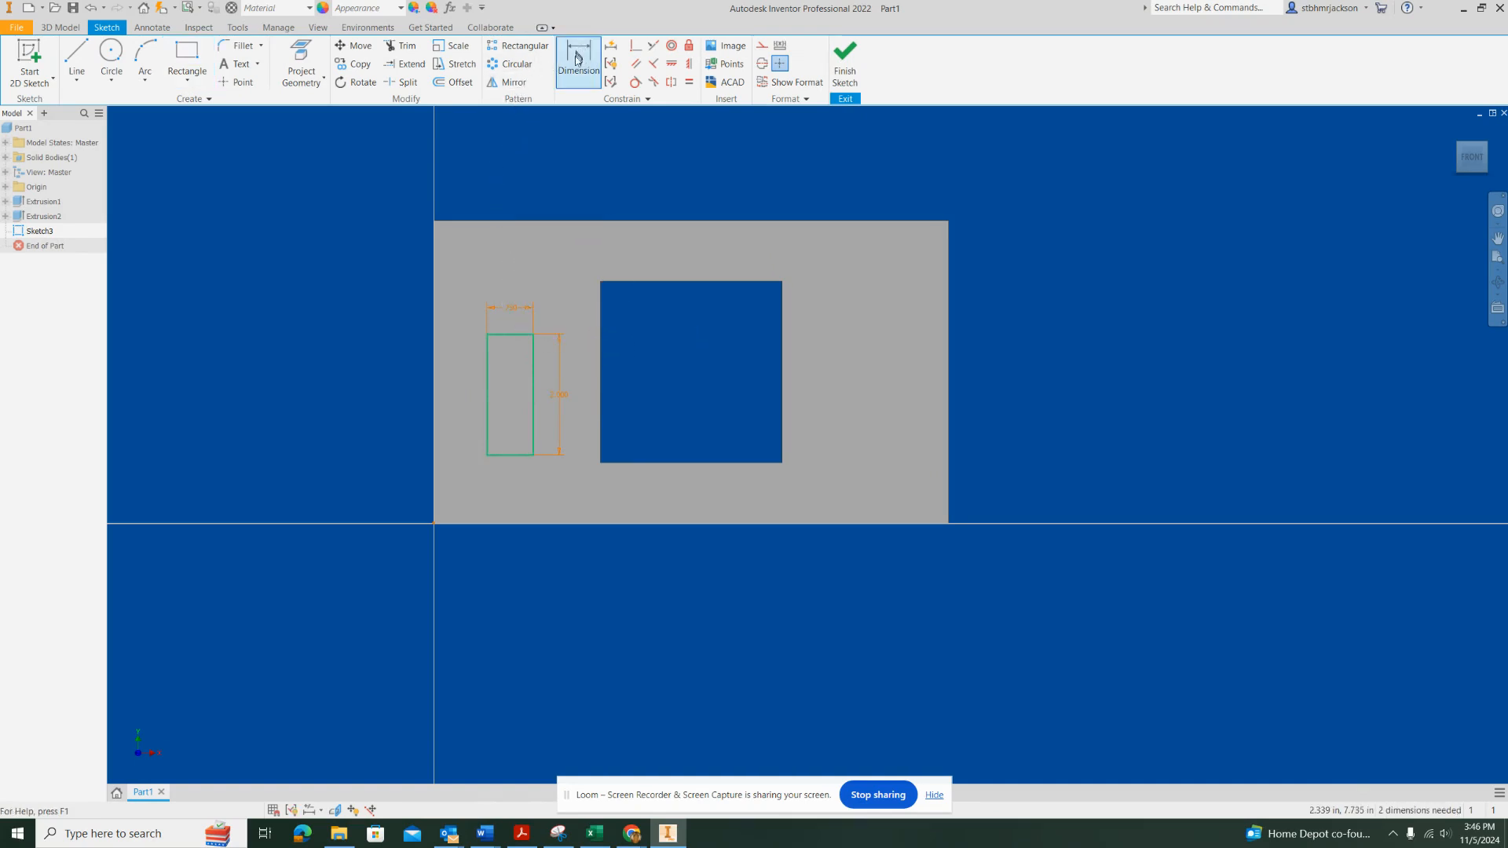
left_click(599, 382)
left_click(534, 384)
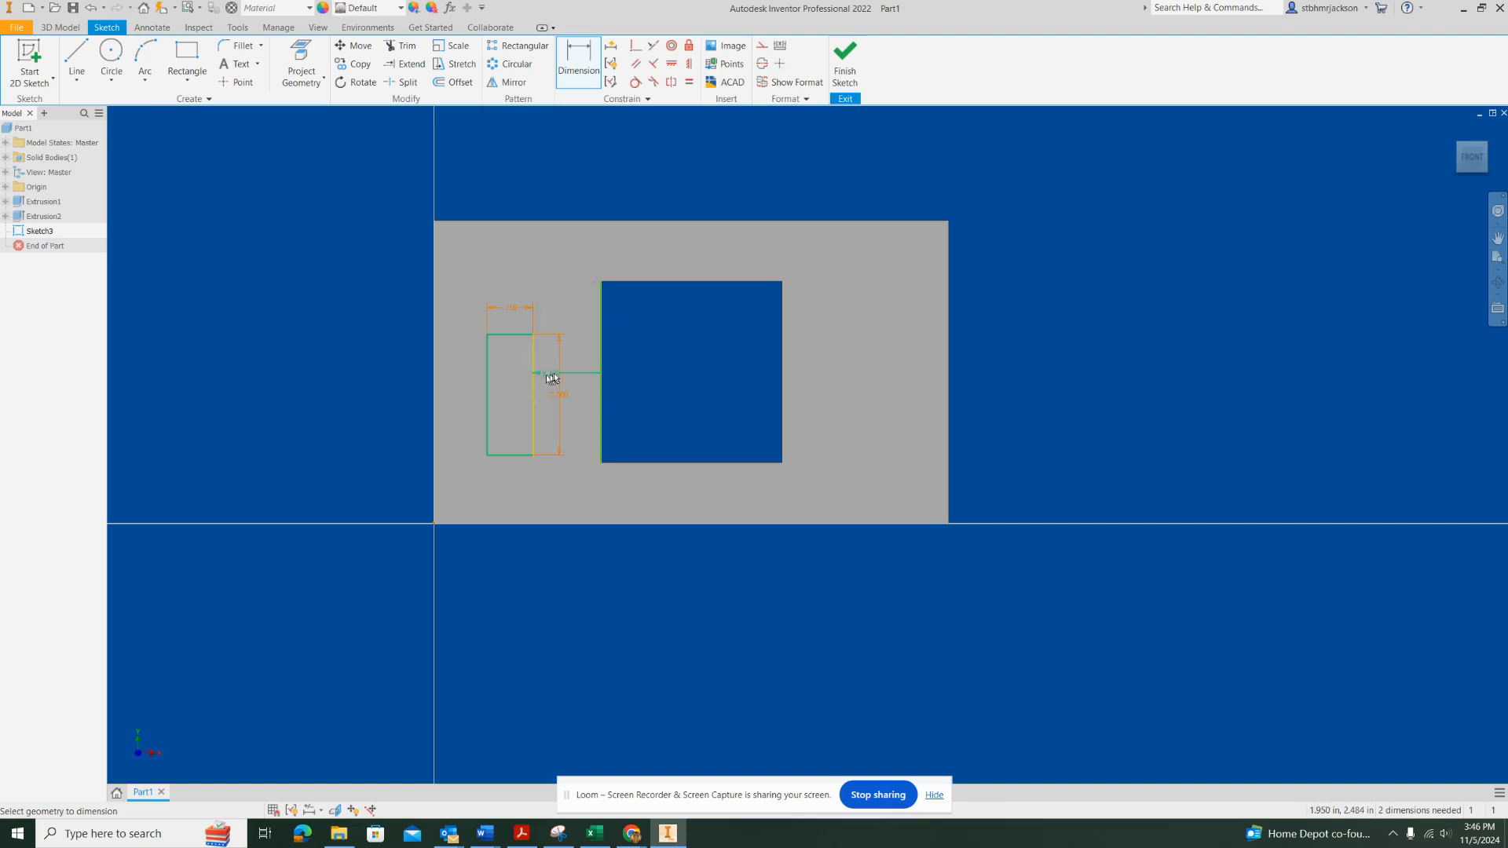
left_click(585, 372)
type("1")
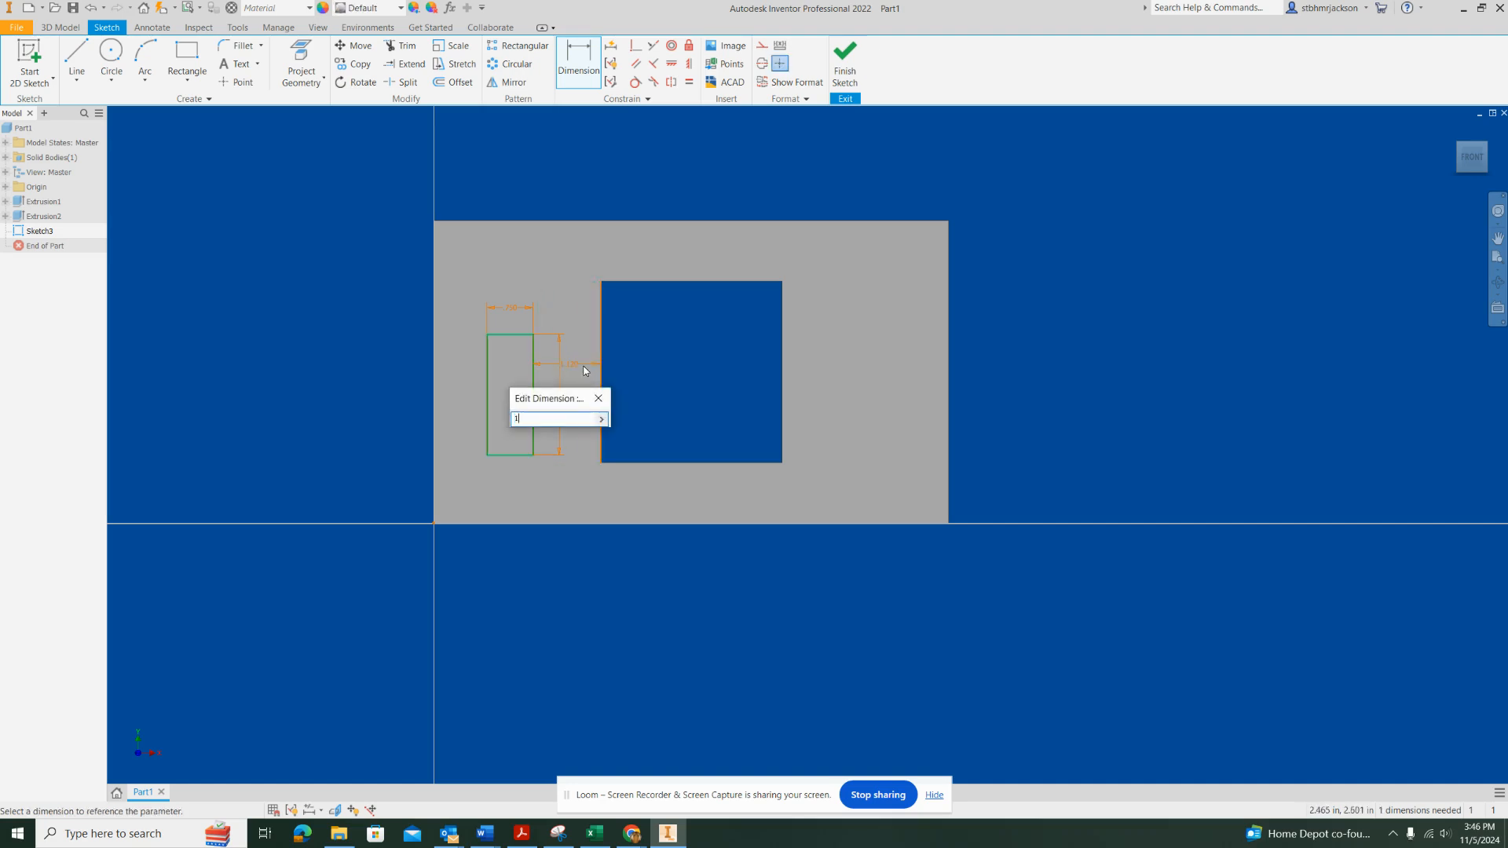
key("Return")
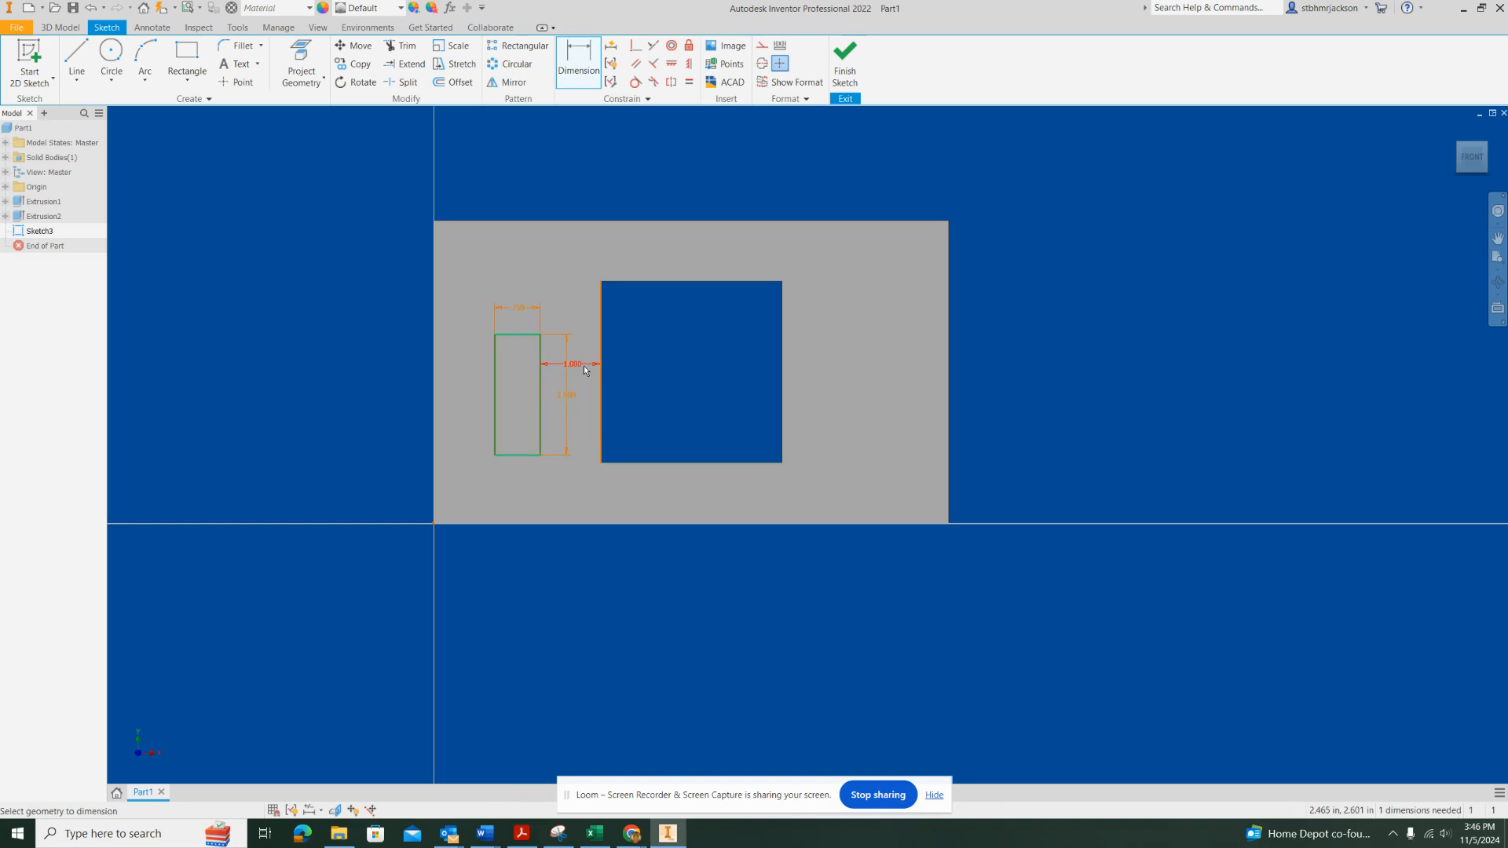
Dimension the distance between the rectangle's bottom edge and the plate's bottom edge as 1.5 in
left_click(531, 524)
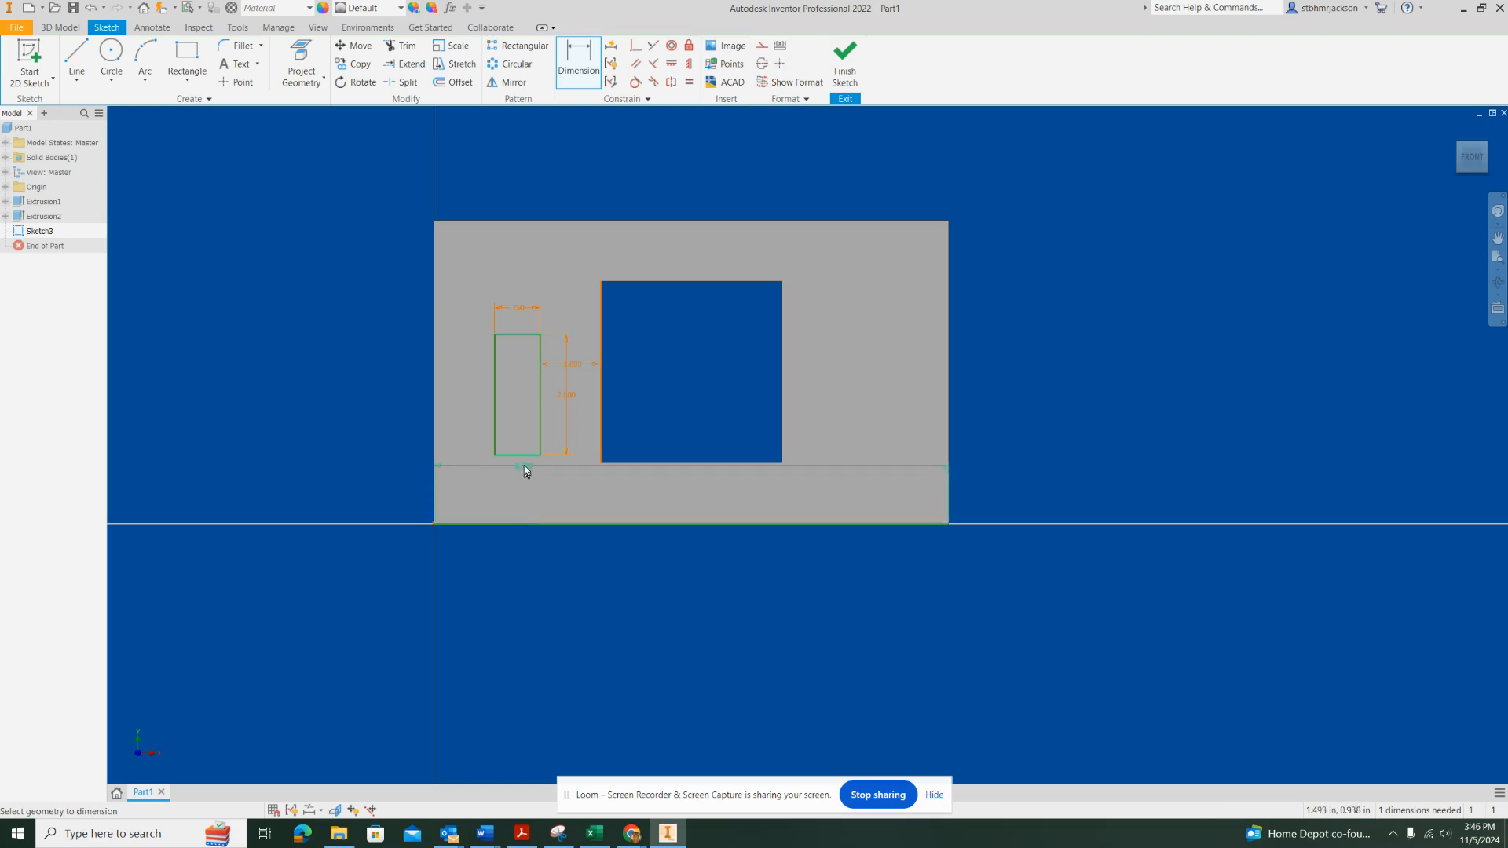
left_click(525, 457)
left_click(527, 494)
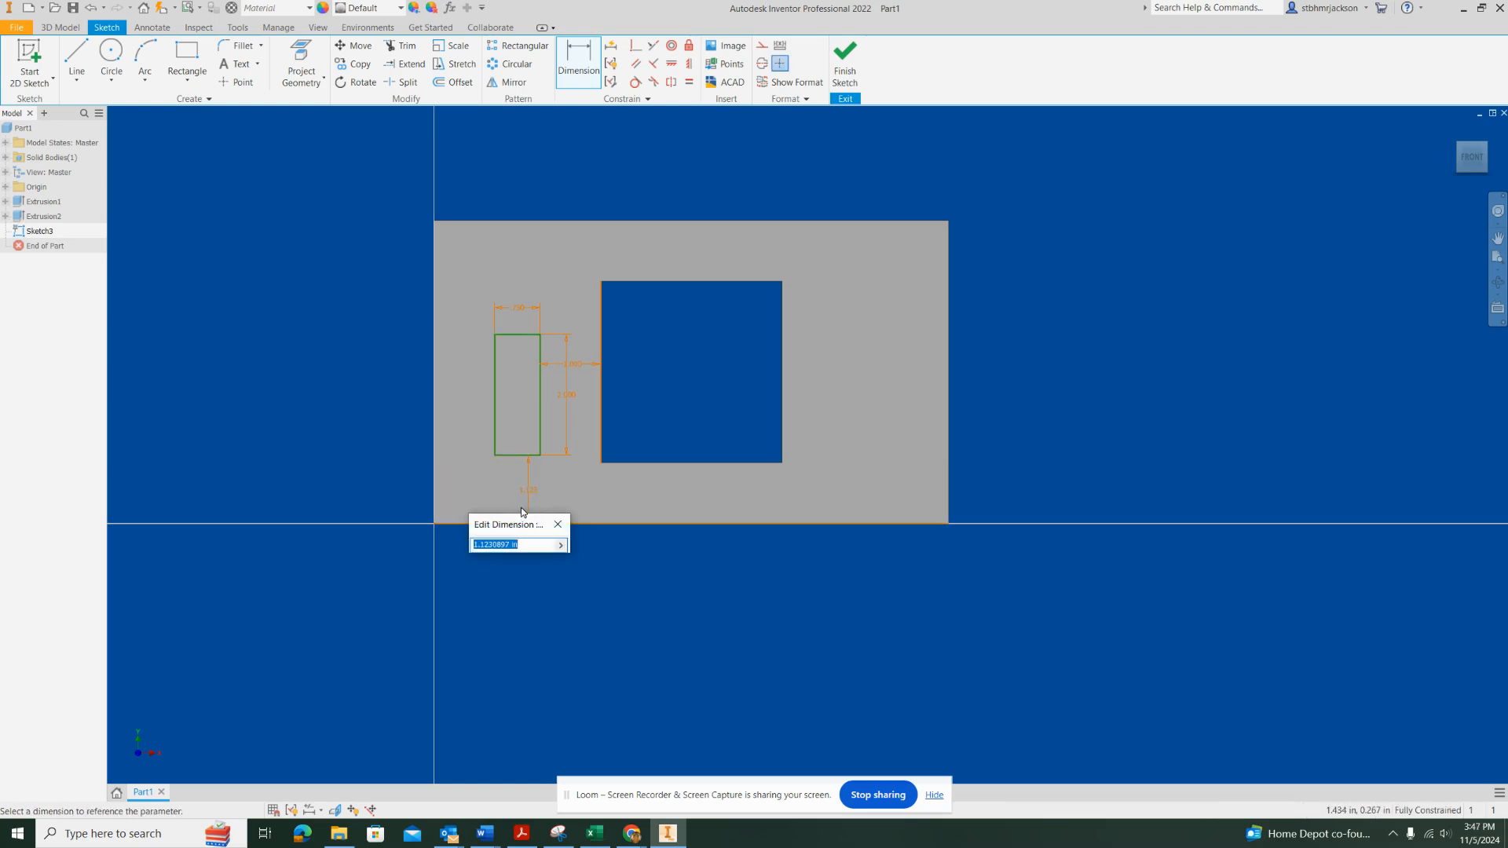
type("1.50")
key("Return")
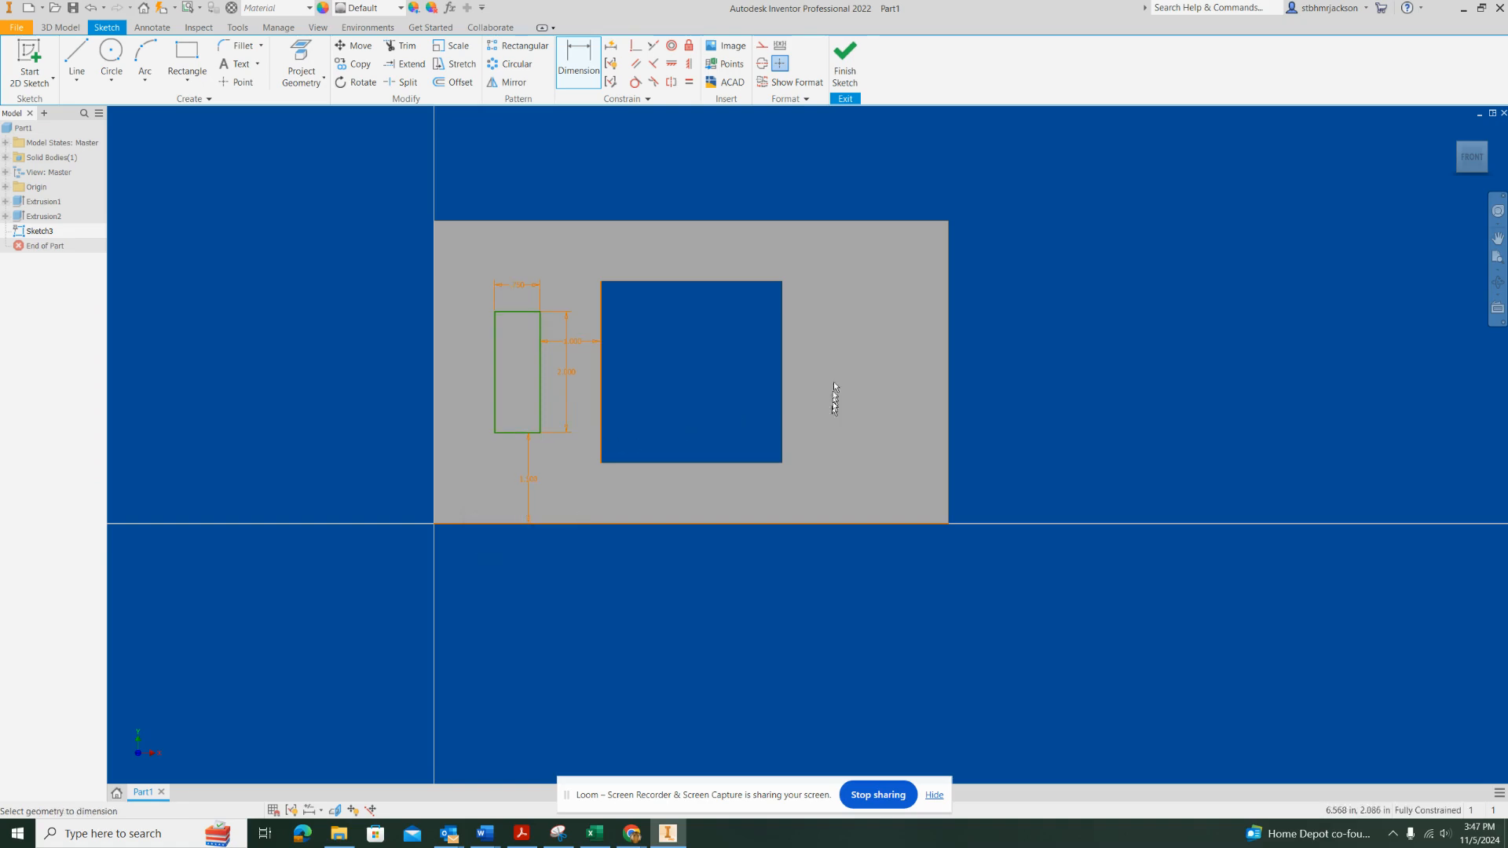
Draw a second rectangle, 0.75 in wide by 2 in high, right of the square opening and level with the first one
left_click(201, 69)
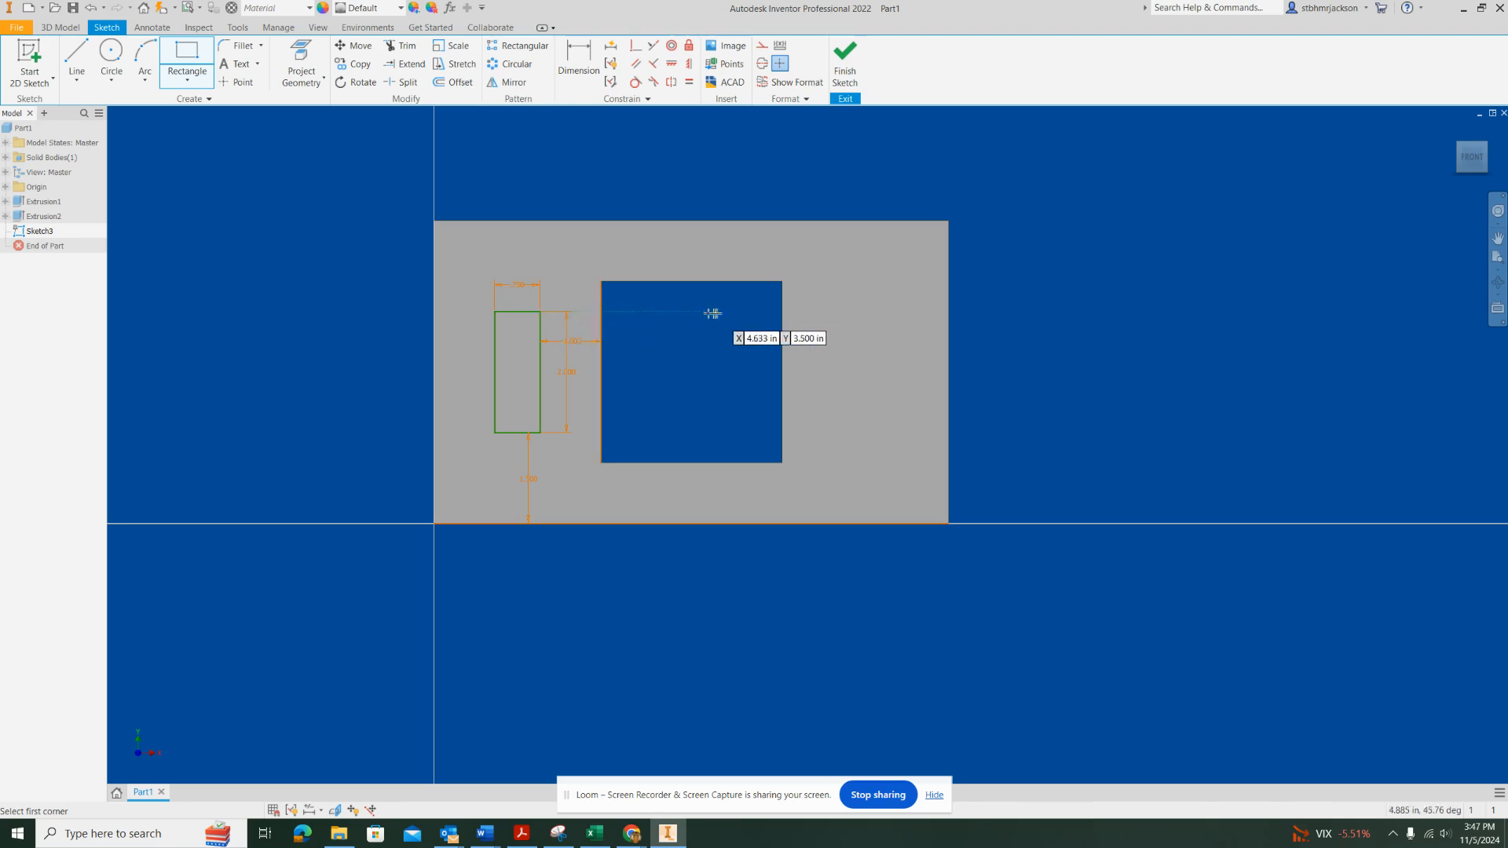
left_click(832, 312)
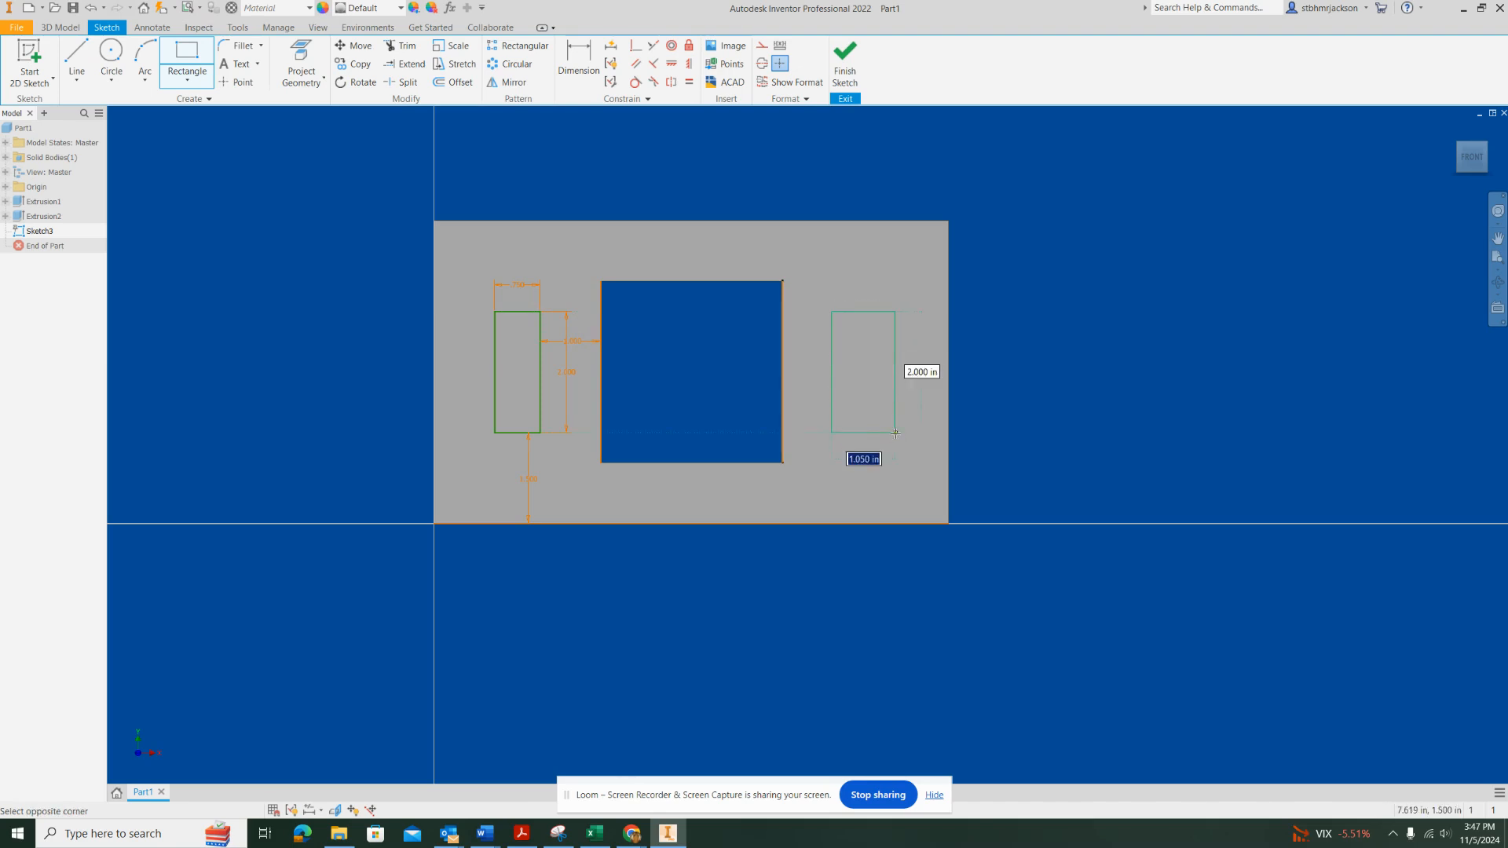
type(".75")
key("Tab")
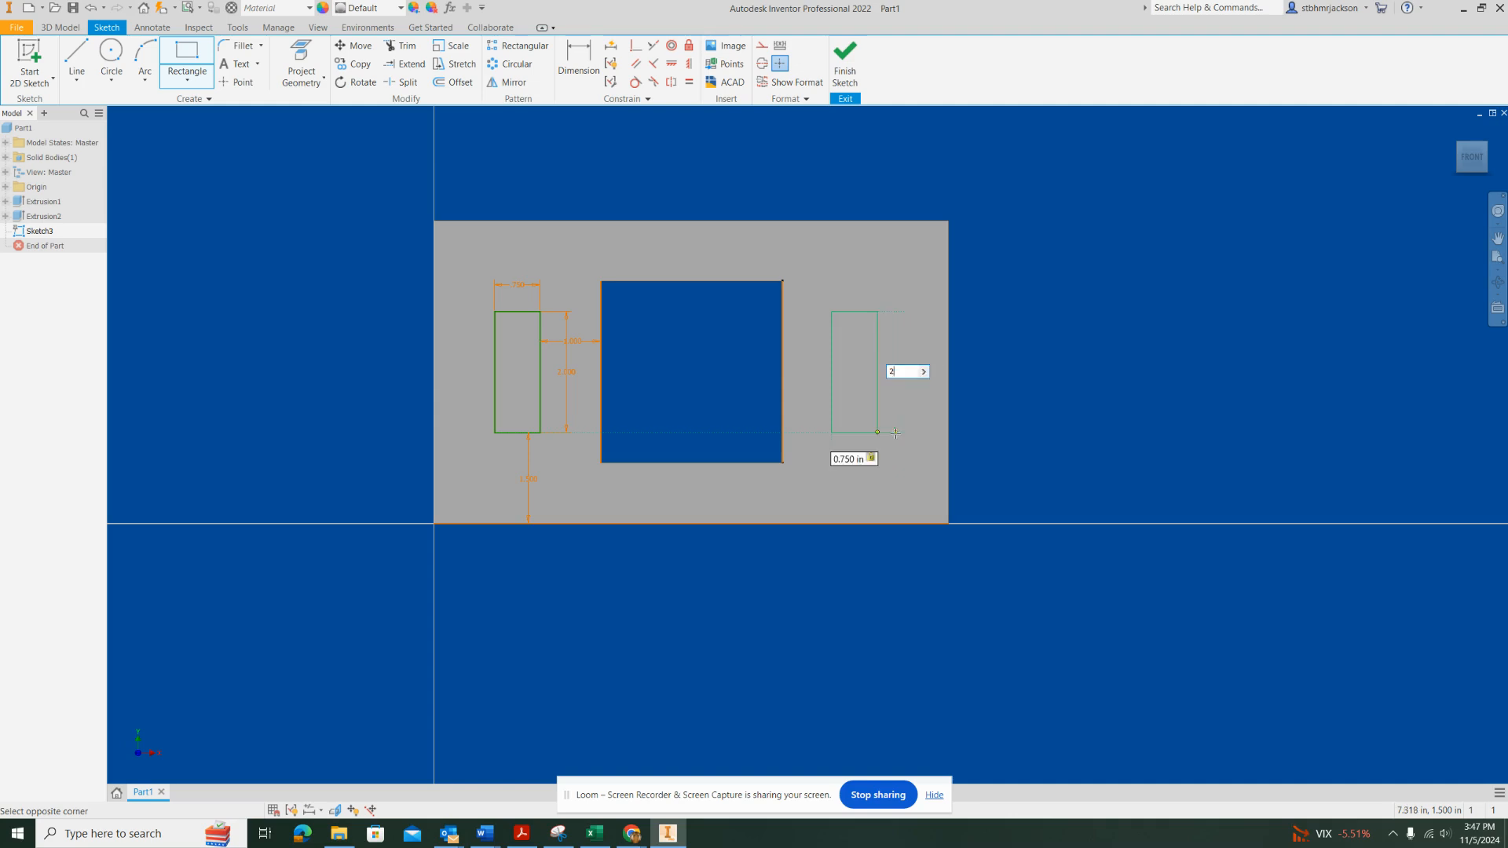
key("Return")
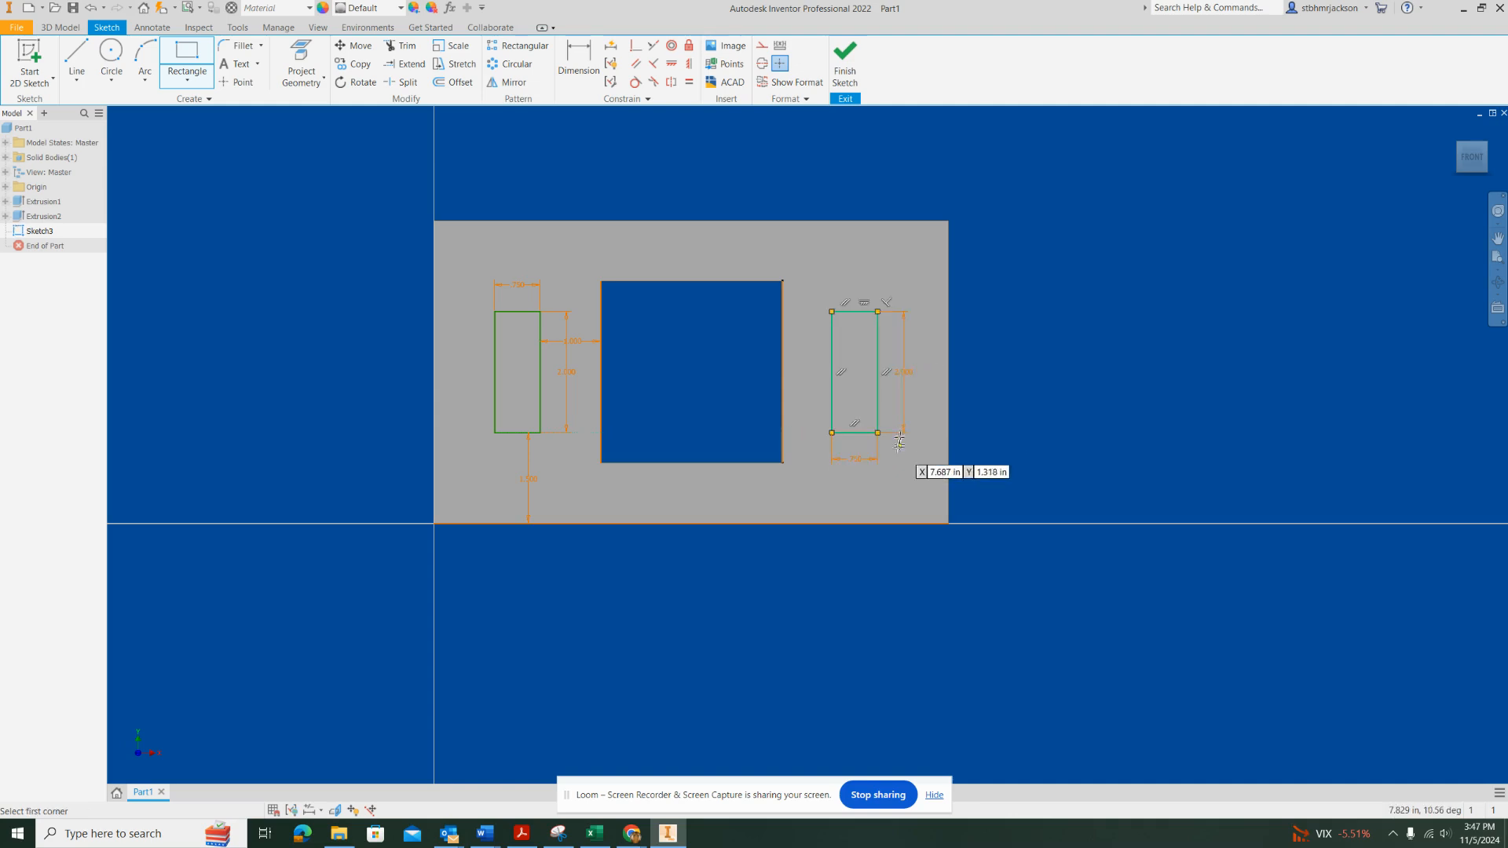
Dimension the distance between the square opening's right edge and the second rectangle's left edge as 1 in
left_click(582, 58)
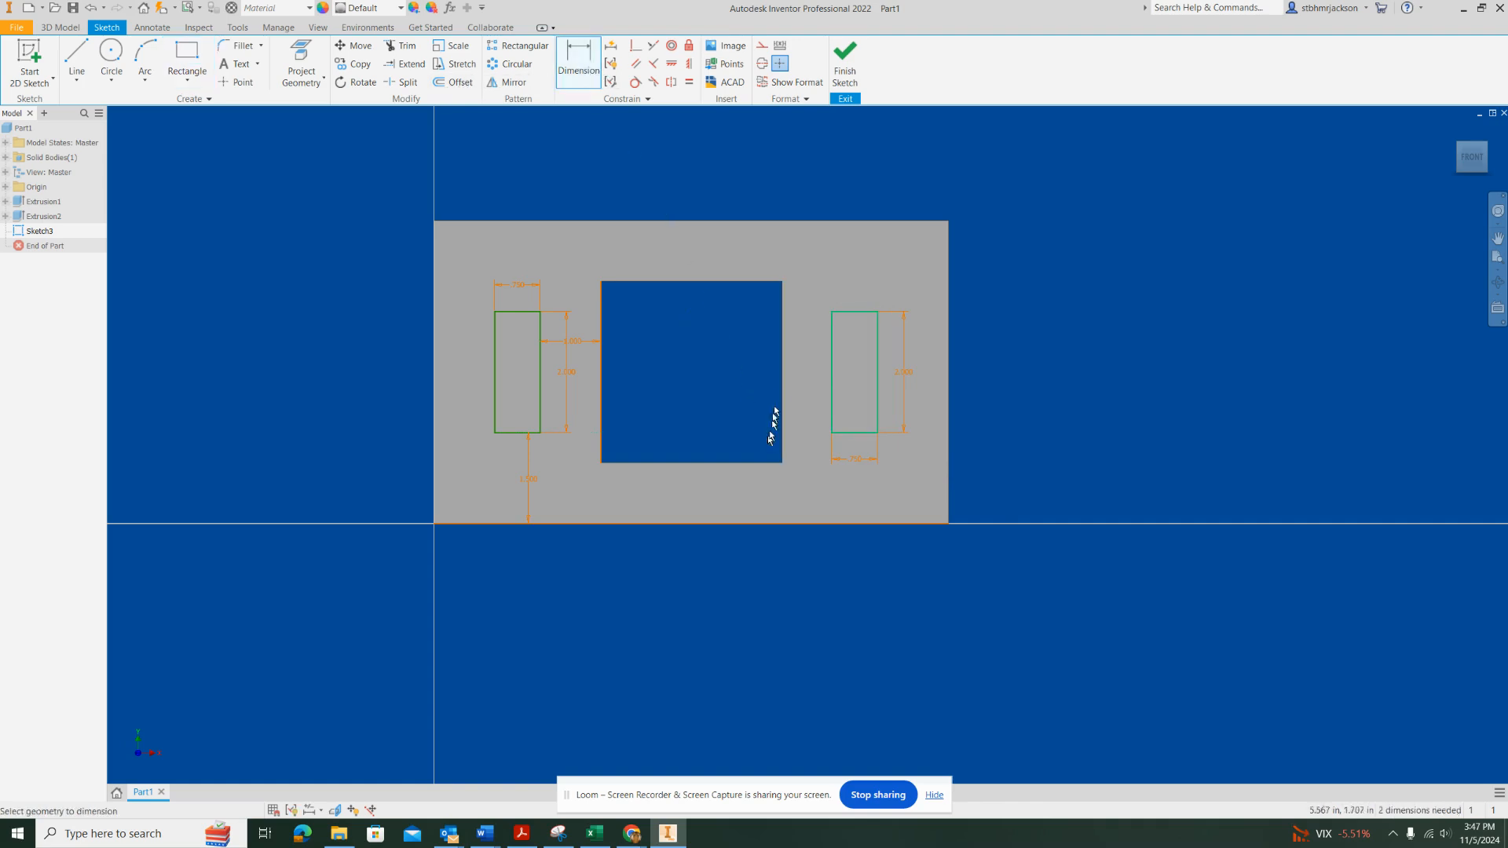
left_click(830, 362)
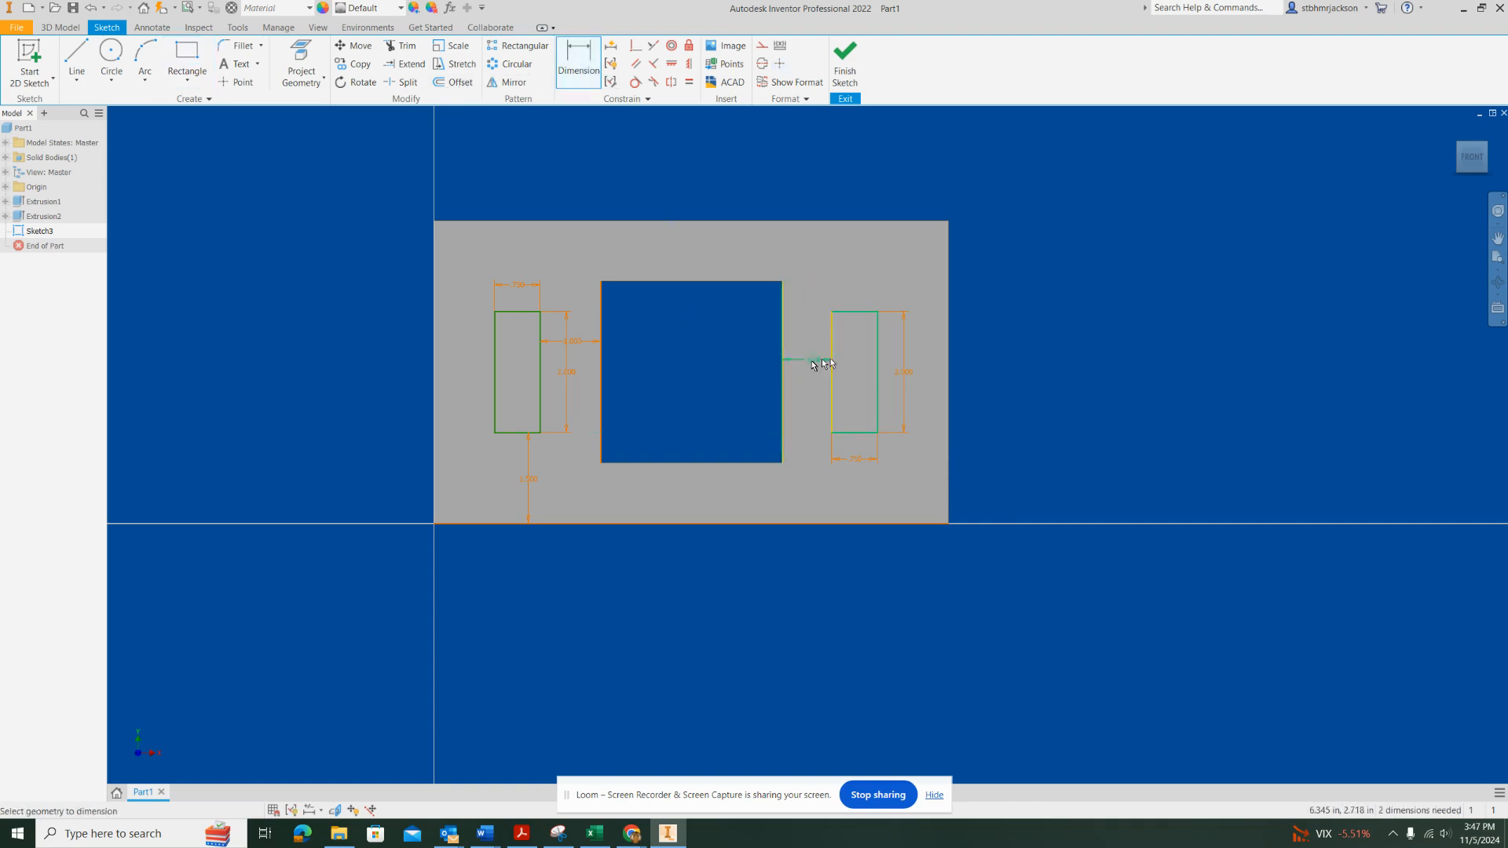
left_click(810, 360)
type("1")
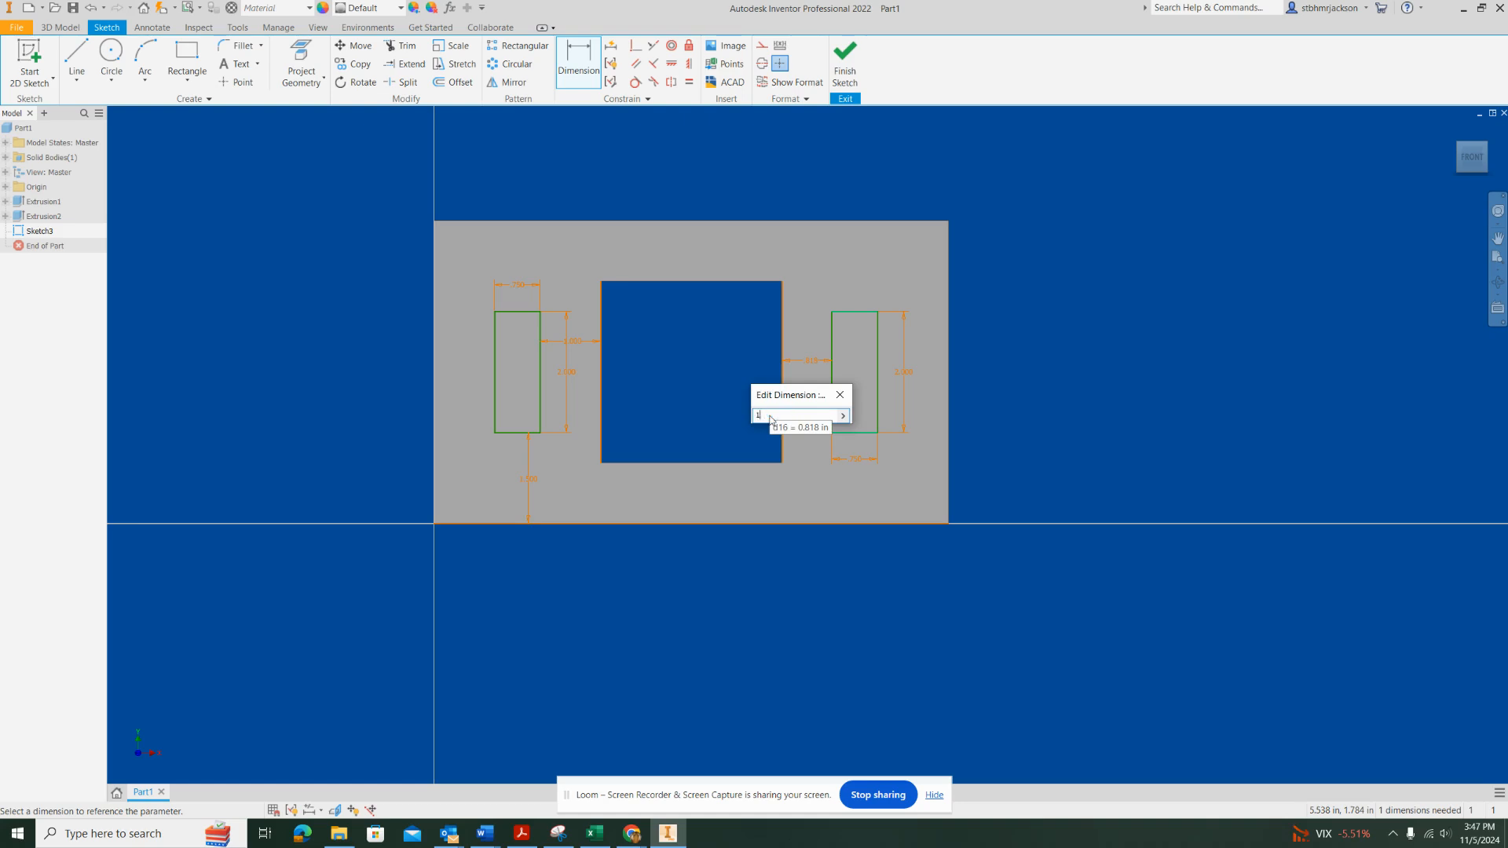
key("Return")
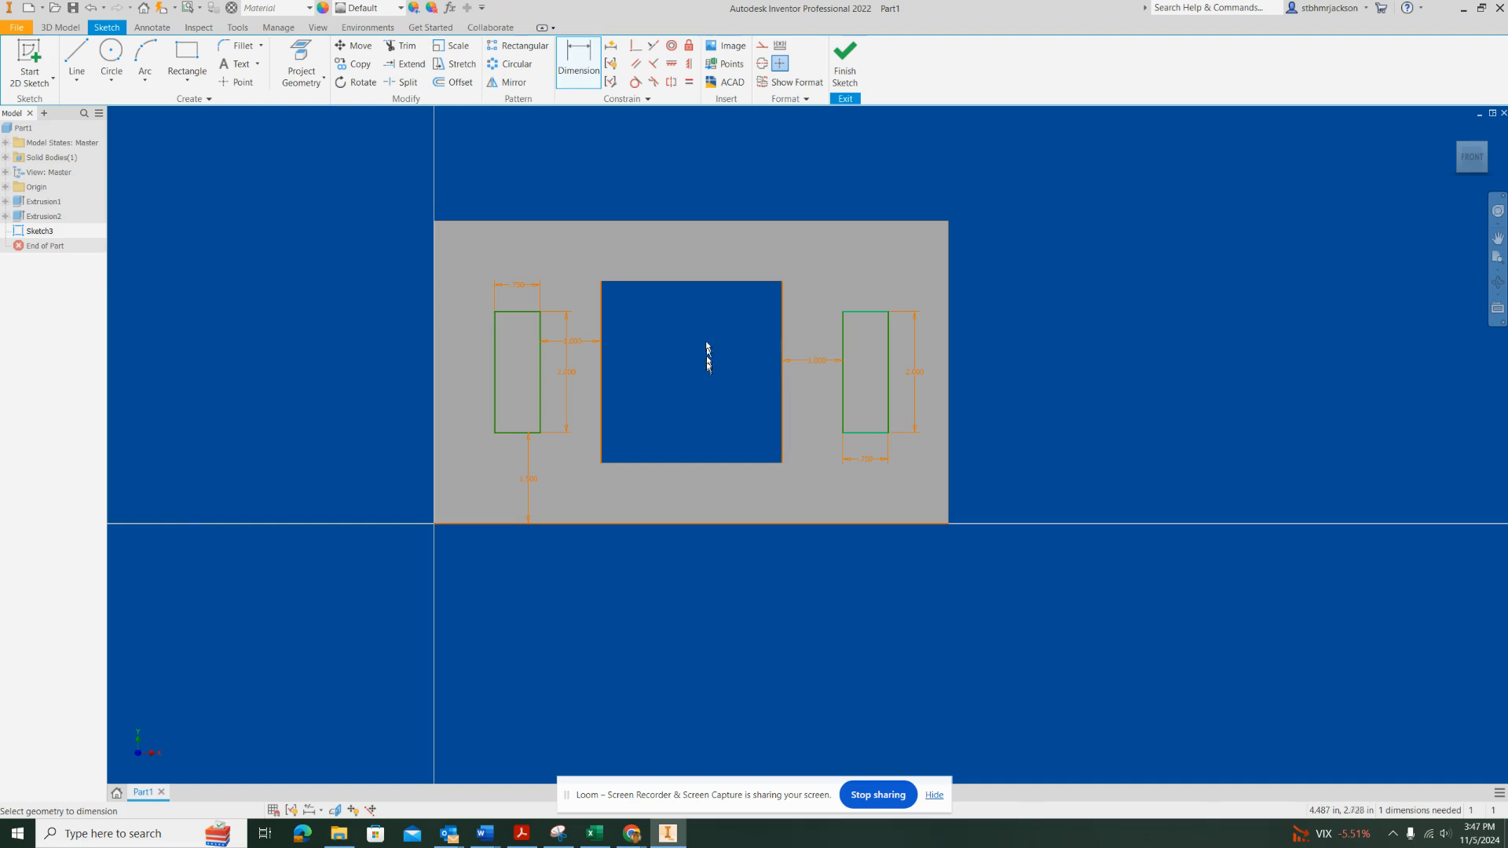
Try to apply a horizontal constraint to the top edge of the left rectangle
left_click(672, 64)
left_click(525, 311)
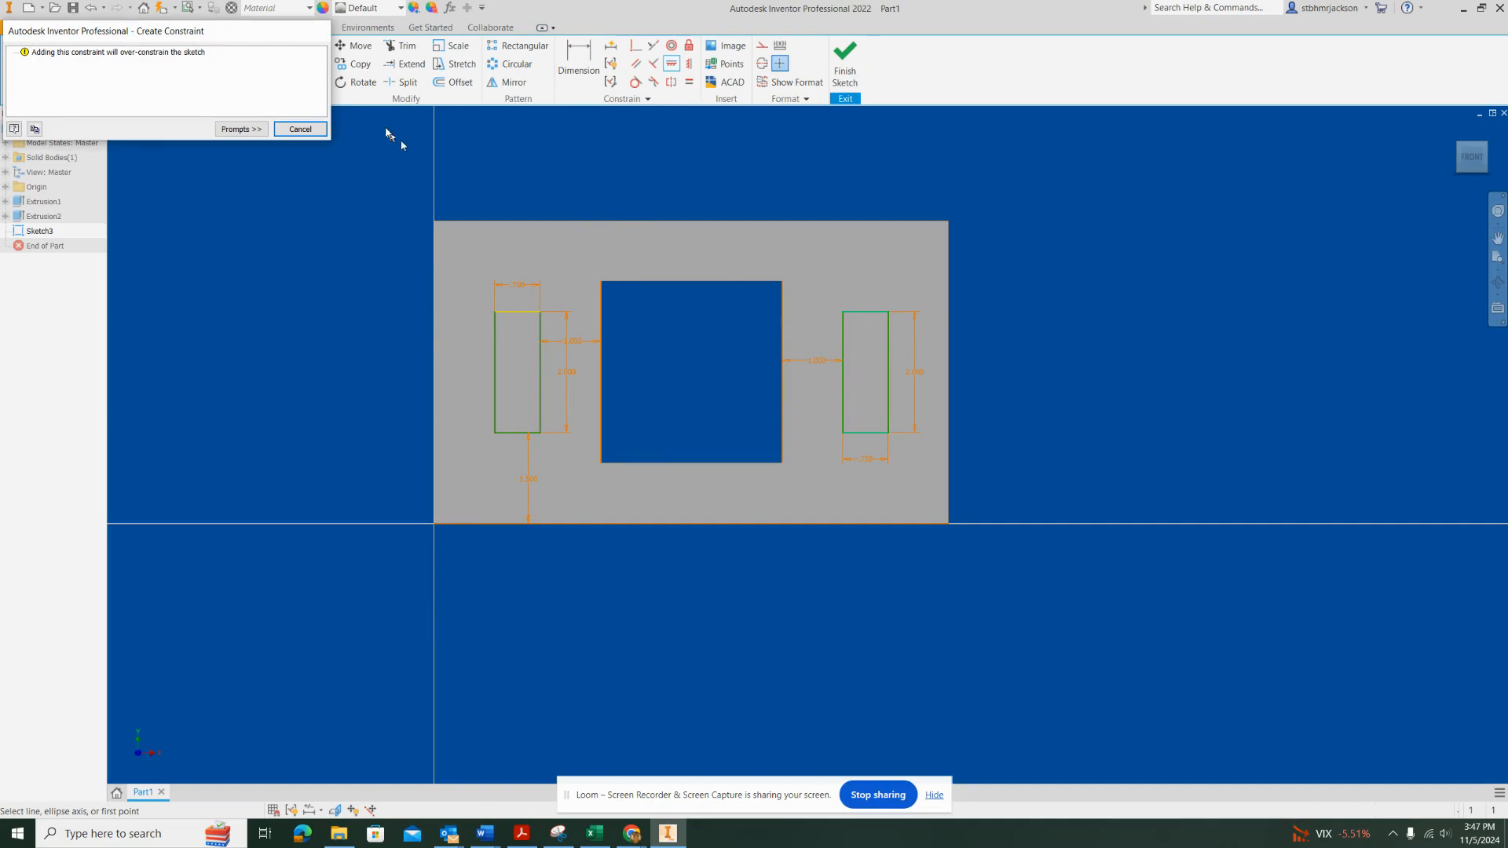
left_click(300, 130)
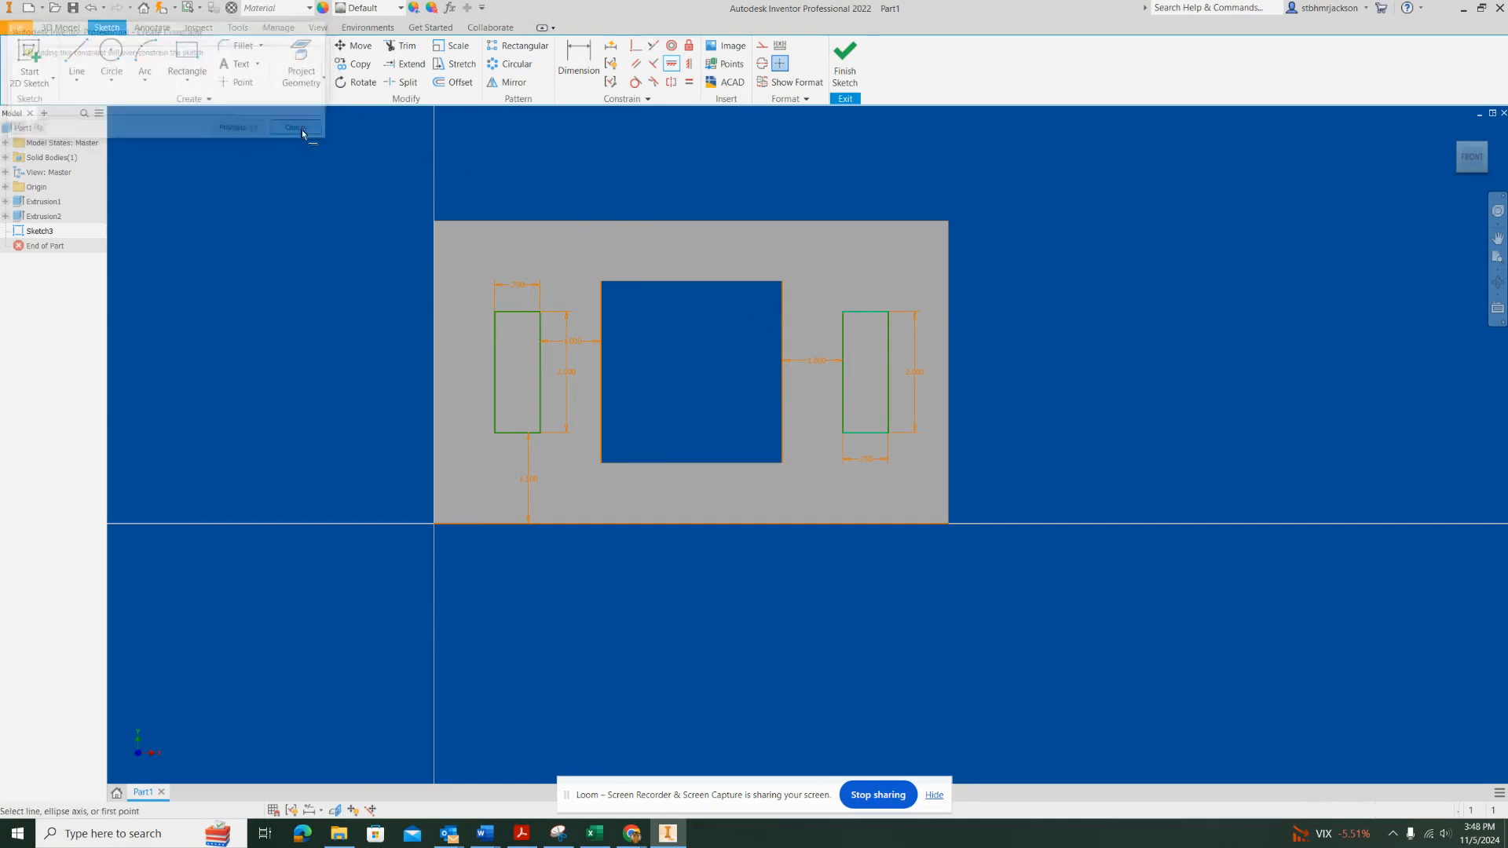
Apply a parallel constraint between the top edges of the left and right rectangles
left_click(636, 64)
left_click(519, 313)
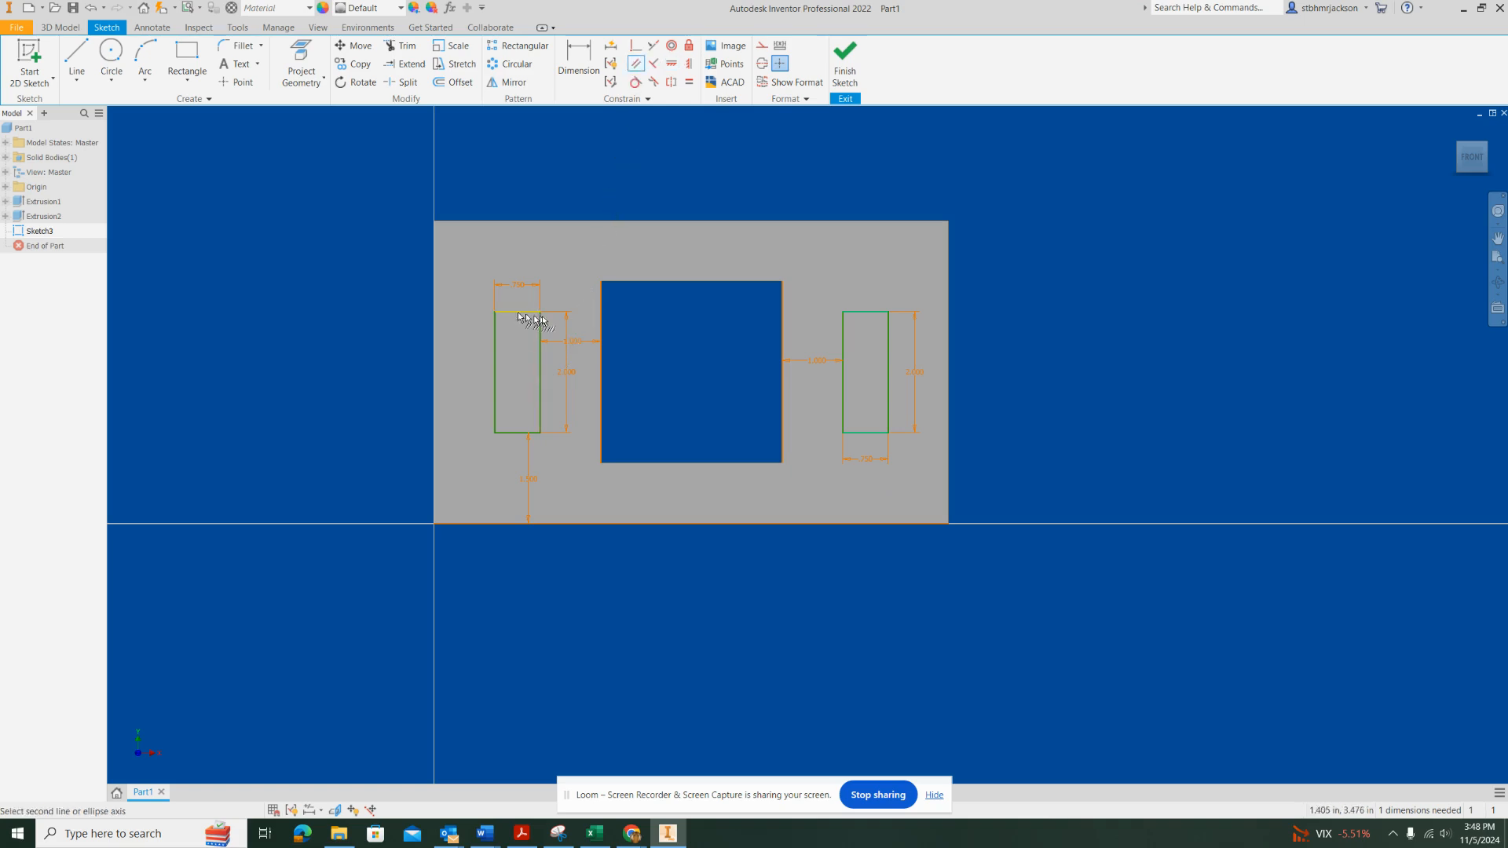
left_click(865, 312)
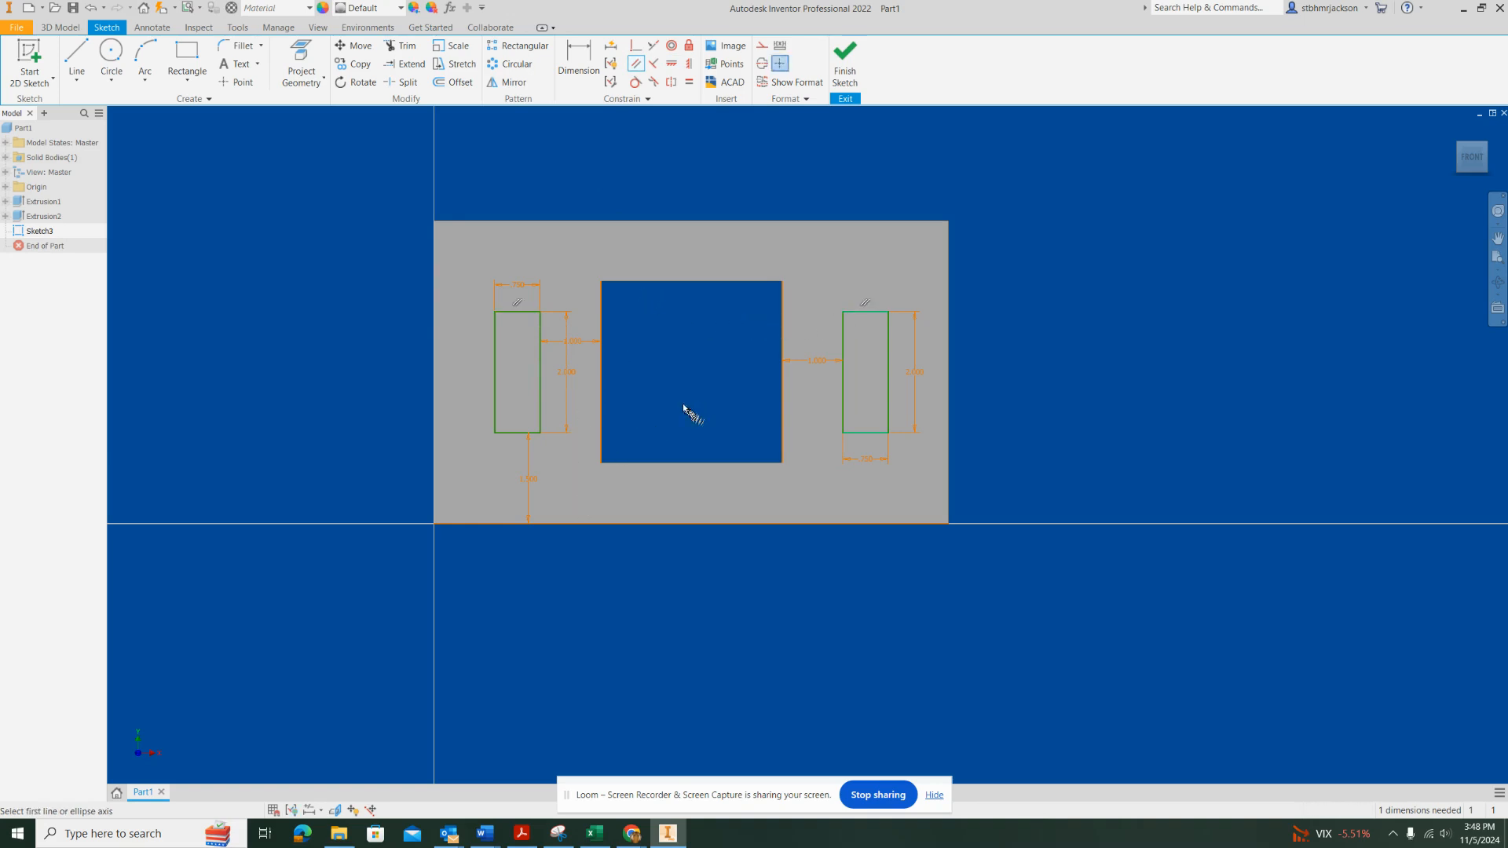
key("Escape")
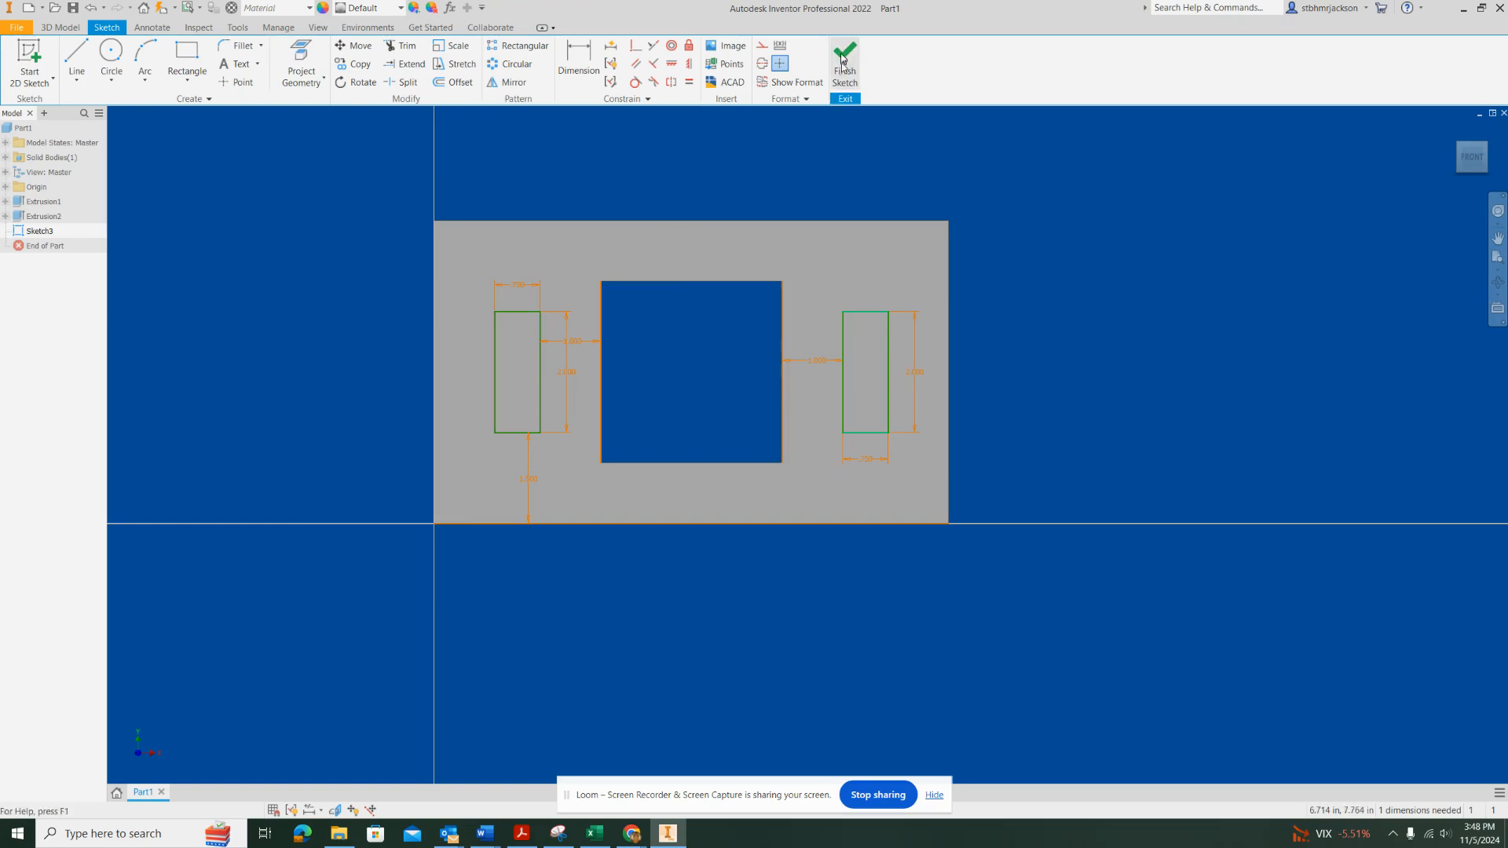
Finish the sketch and extrude both side rectangles as 0.25 in deep cuts through the plate
left_click(842, 61)
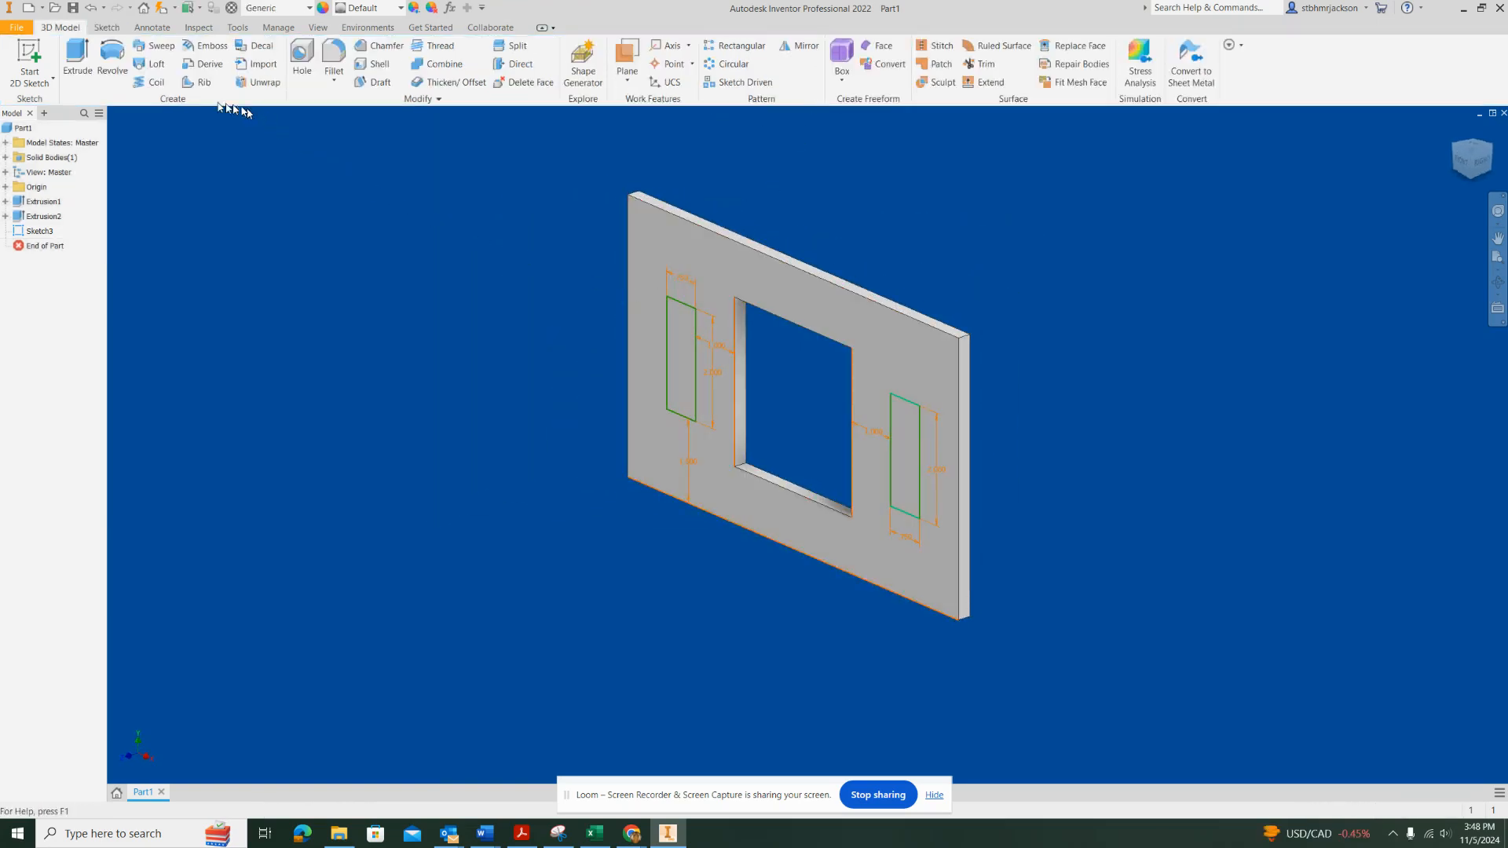
left_click(77, 56)
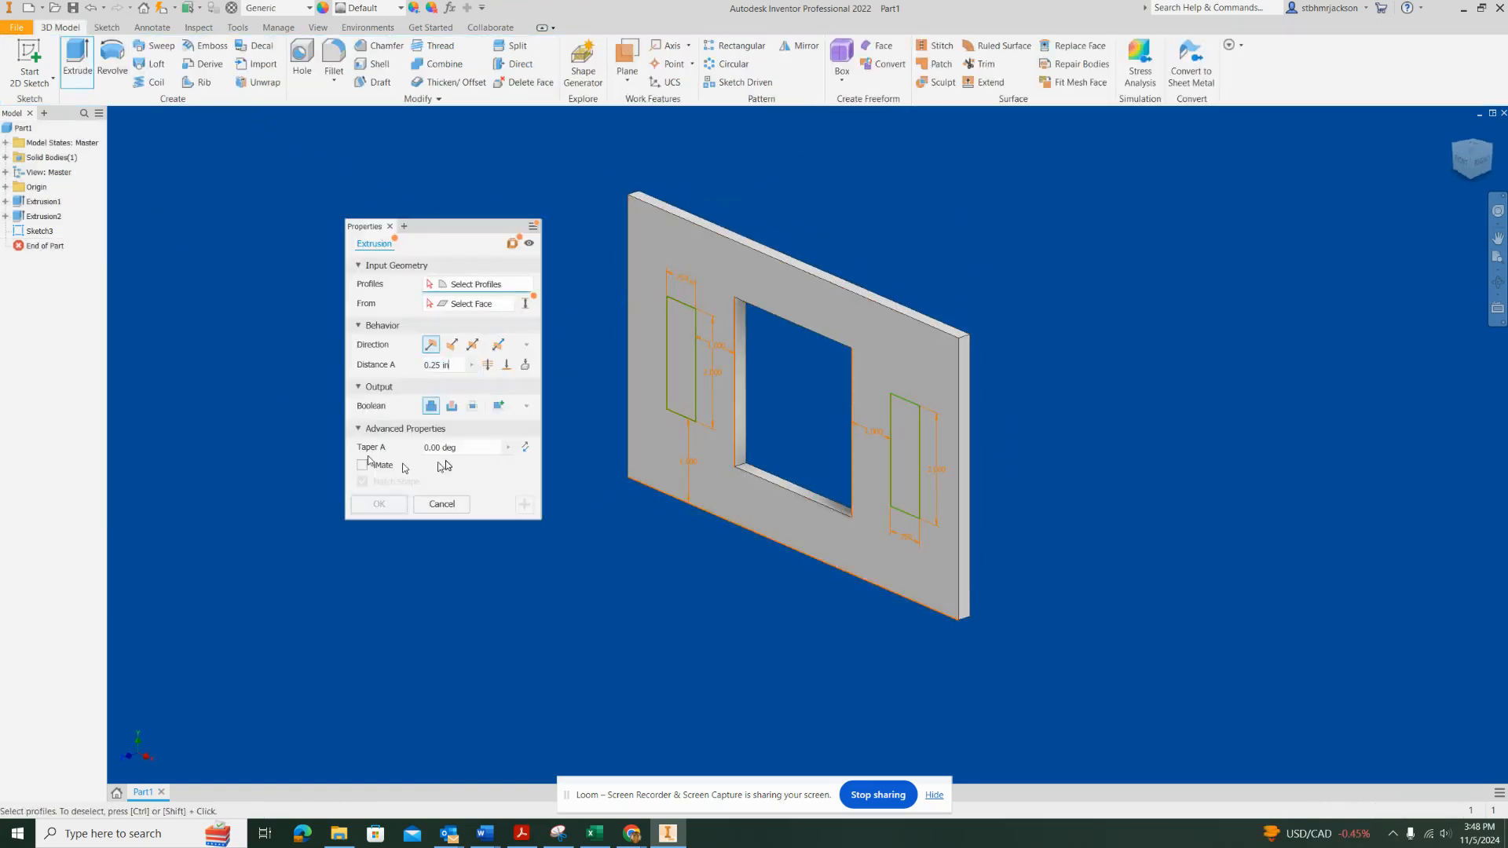
left_click(680, 362)
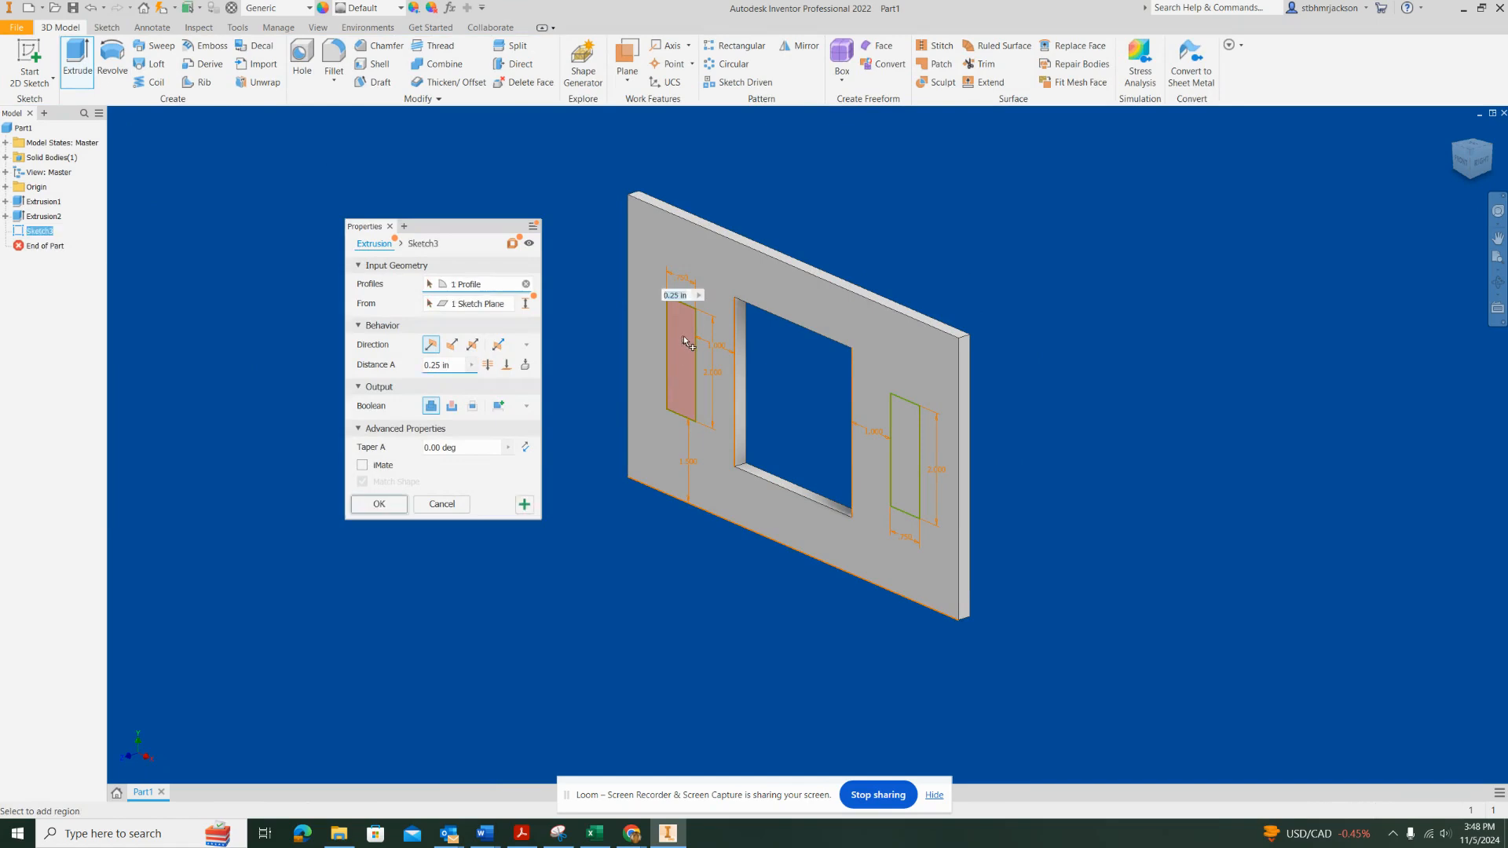
left_click(911, 464)
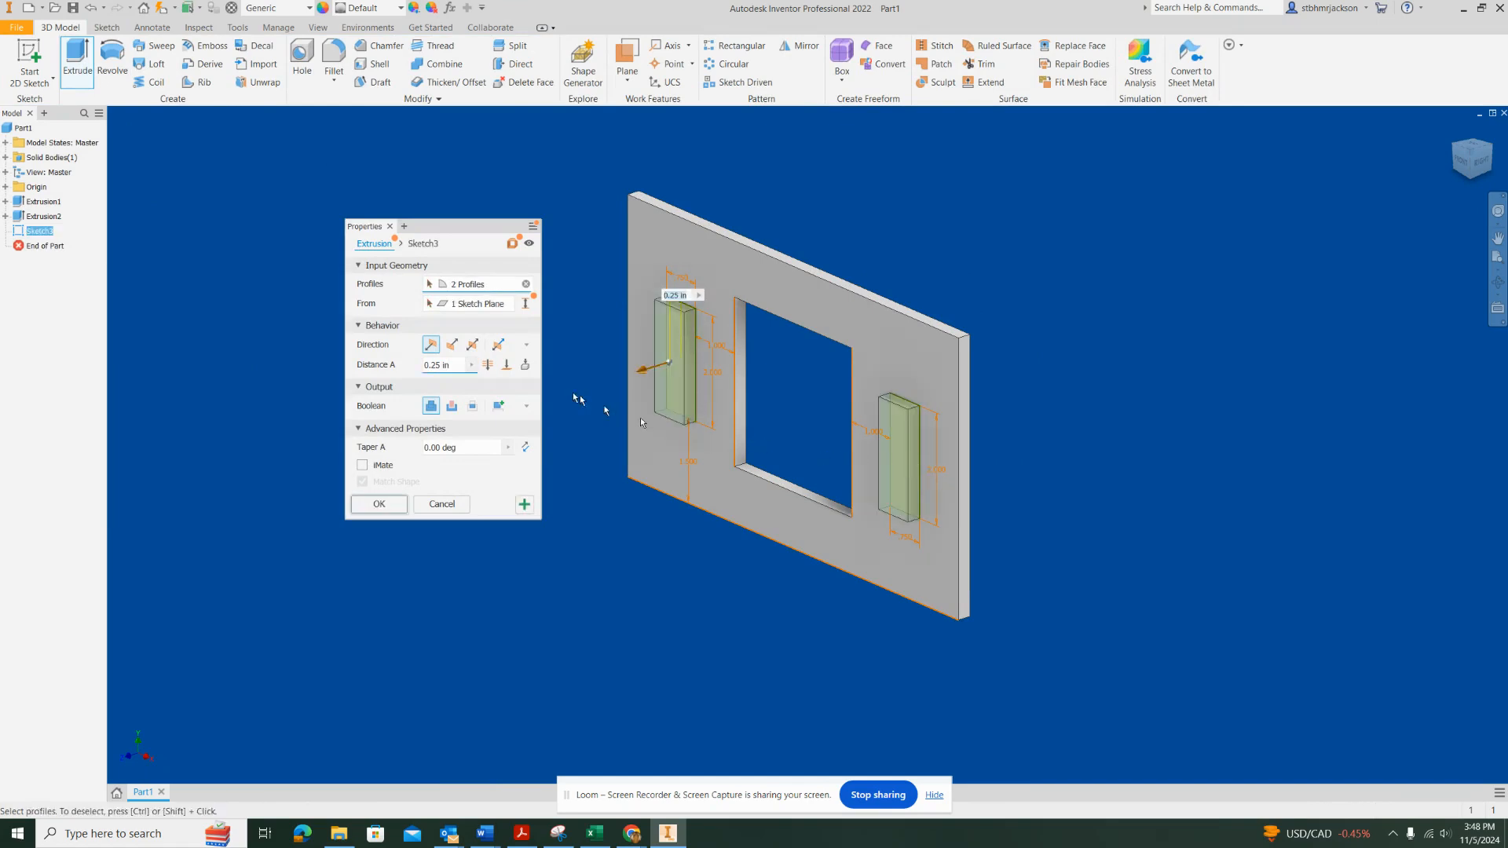
left_click(451, 407)
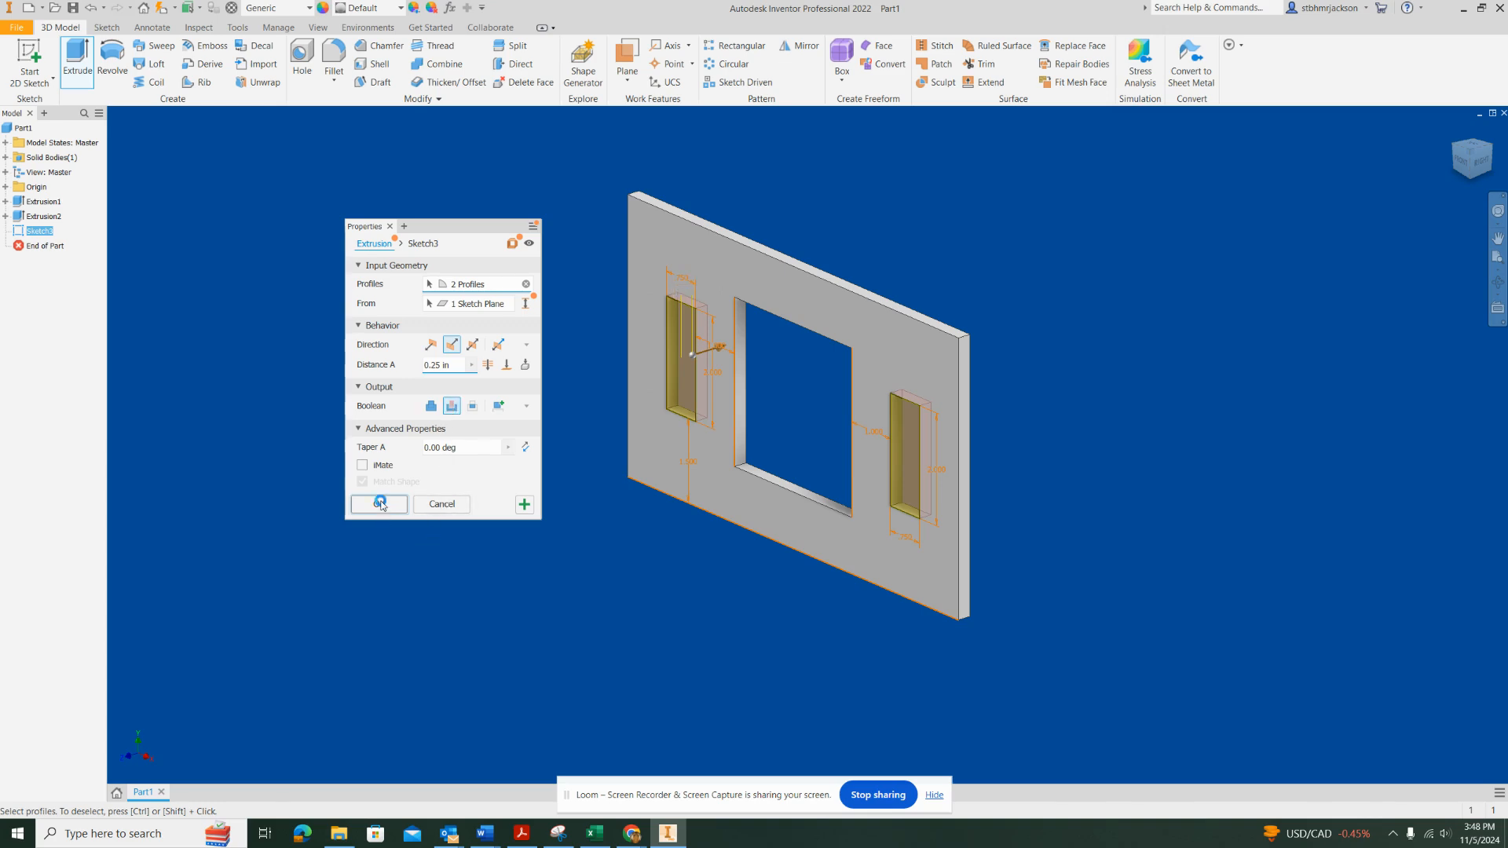
left_click(380, 504)
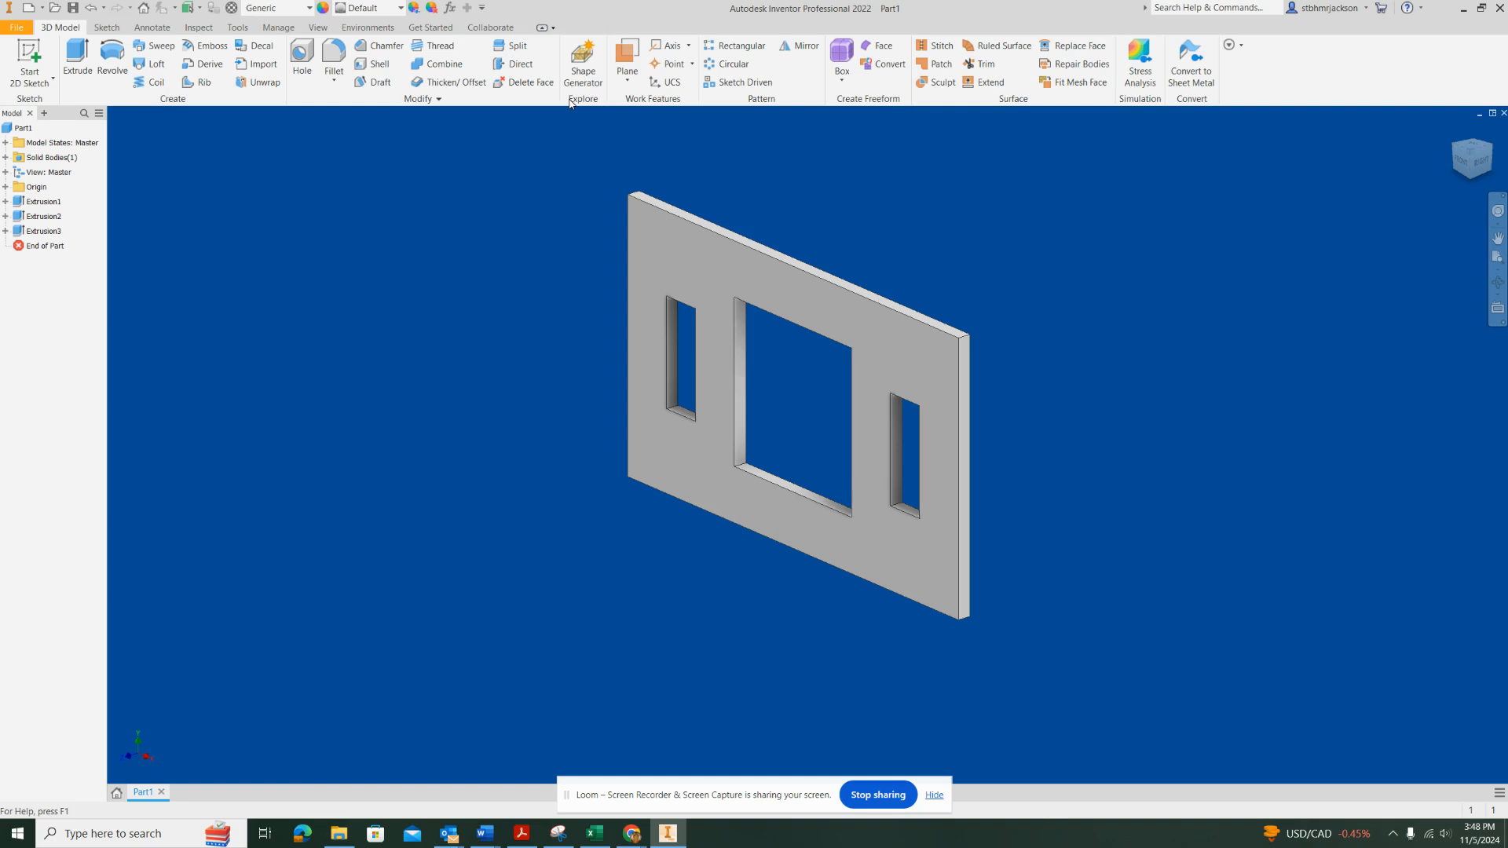
Create a vertical work plane through the plate, offset -4.25 in from its right side face
left_click(626, 59)
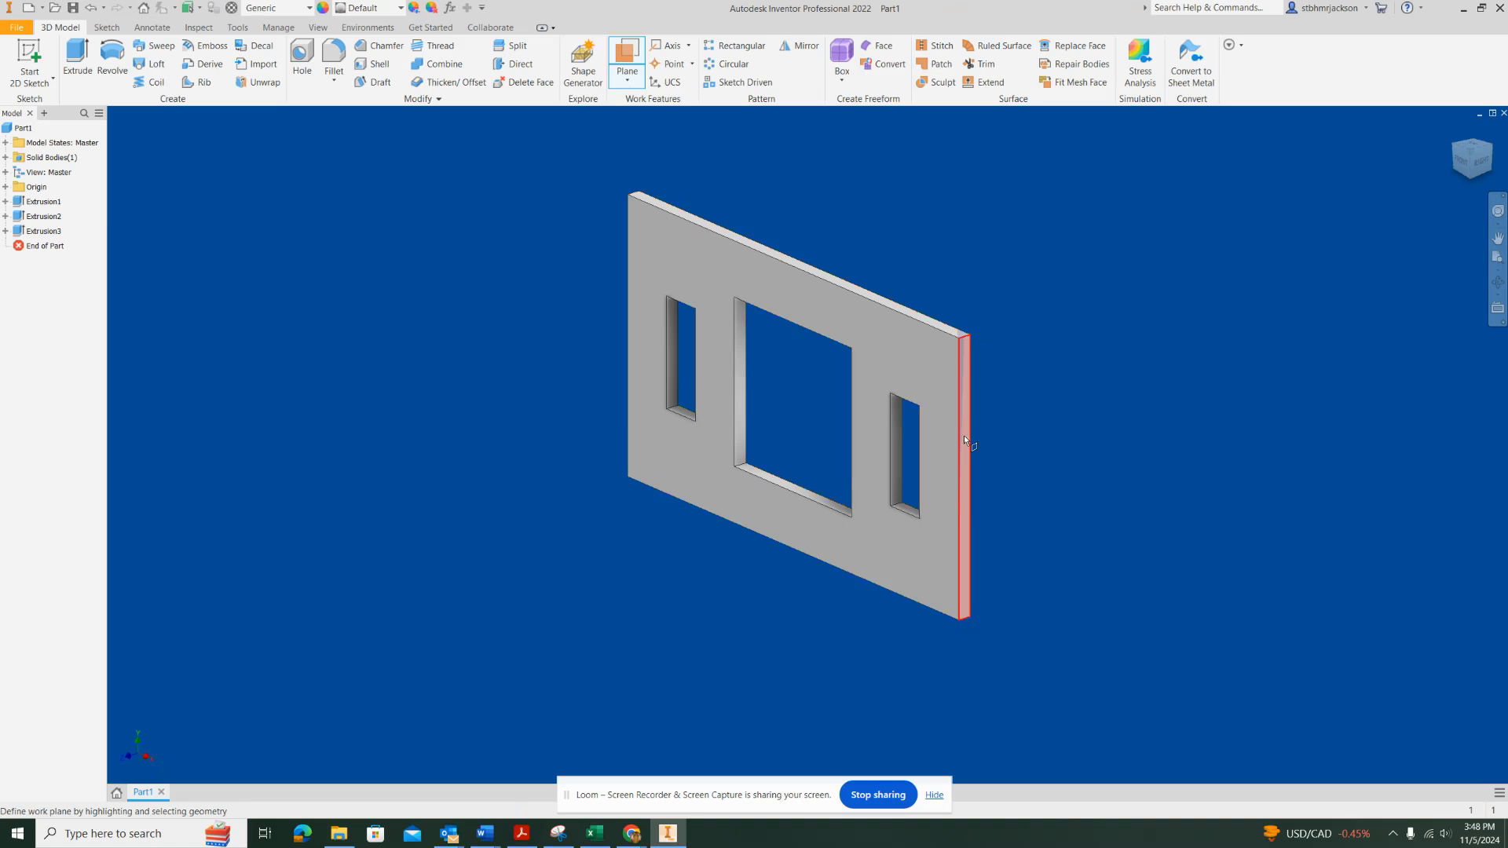
left_click_drag(965, 438, 780, 387)
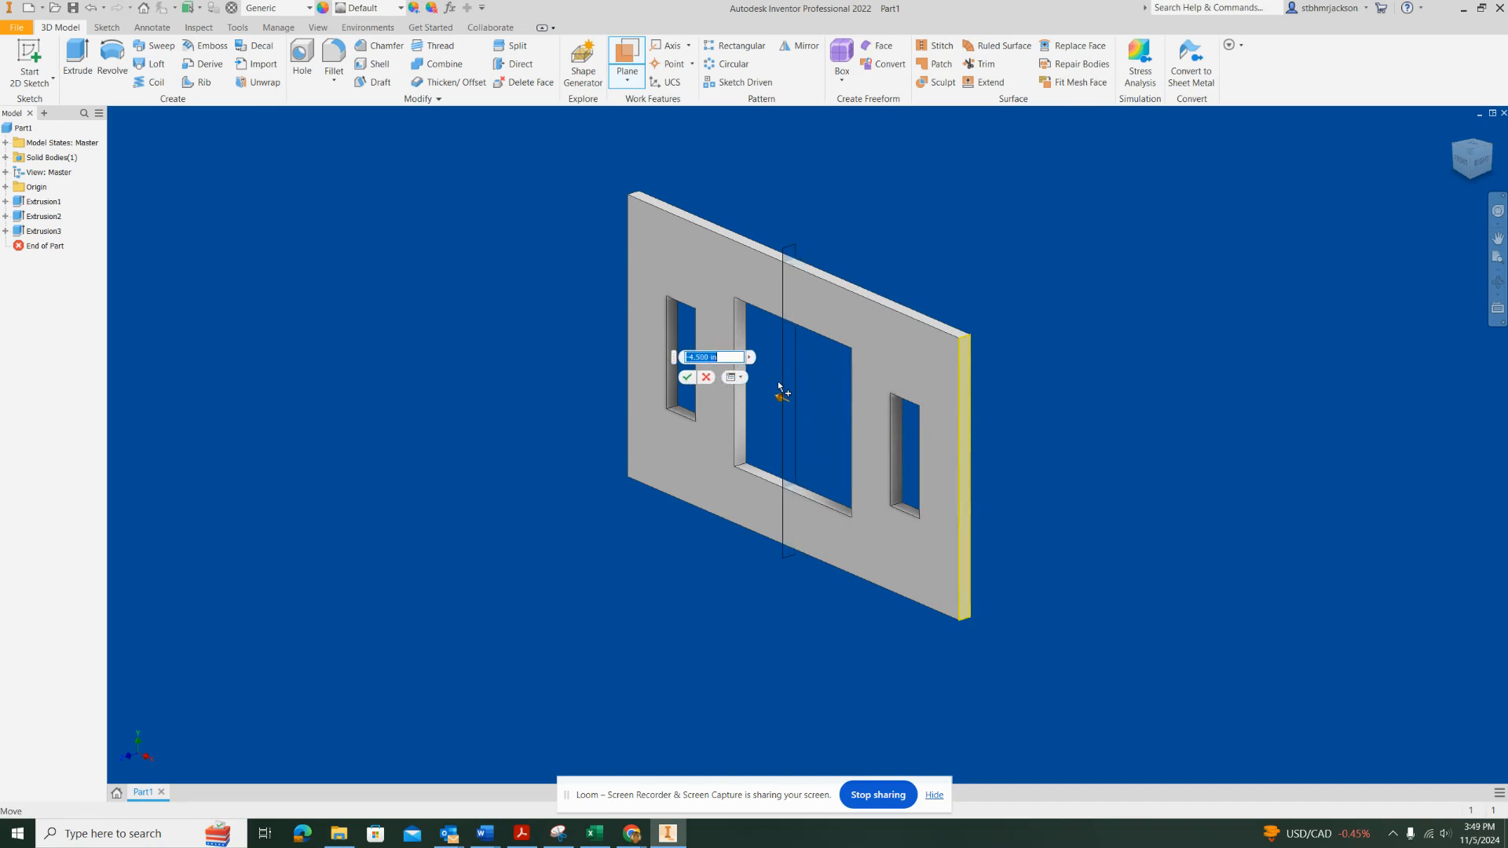
left_click_drag(780, 386, 780, 387)
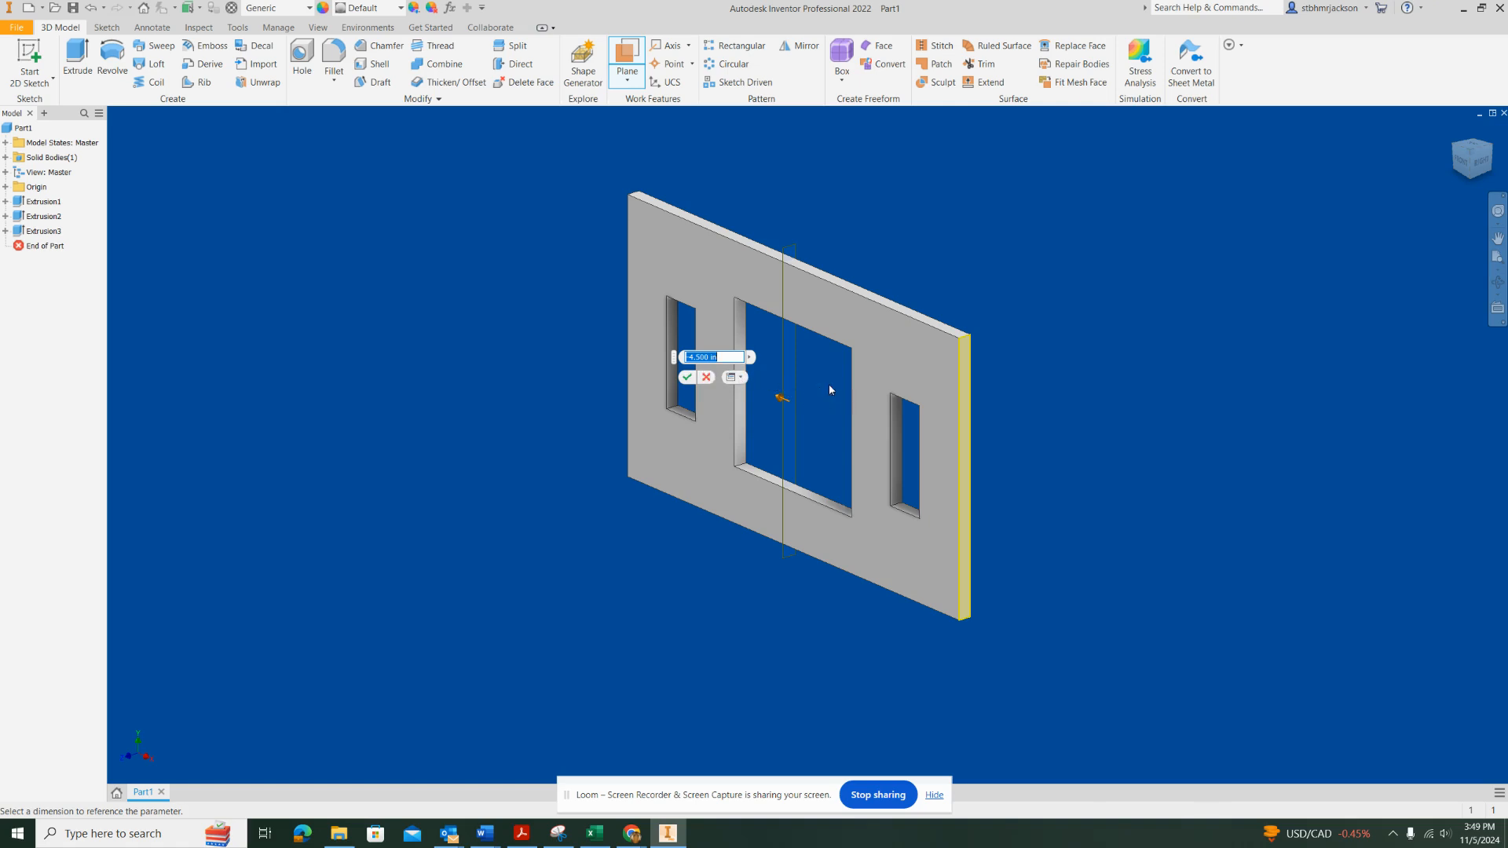
key("BackSpace")
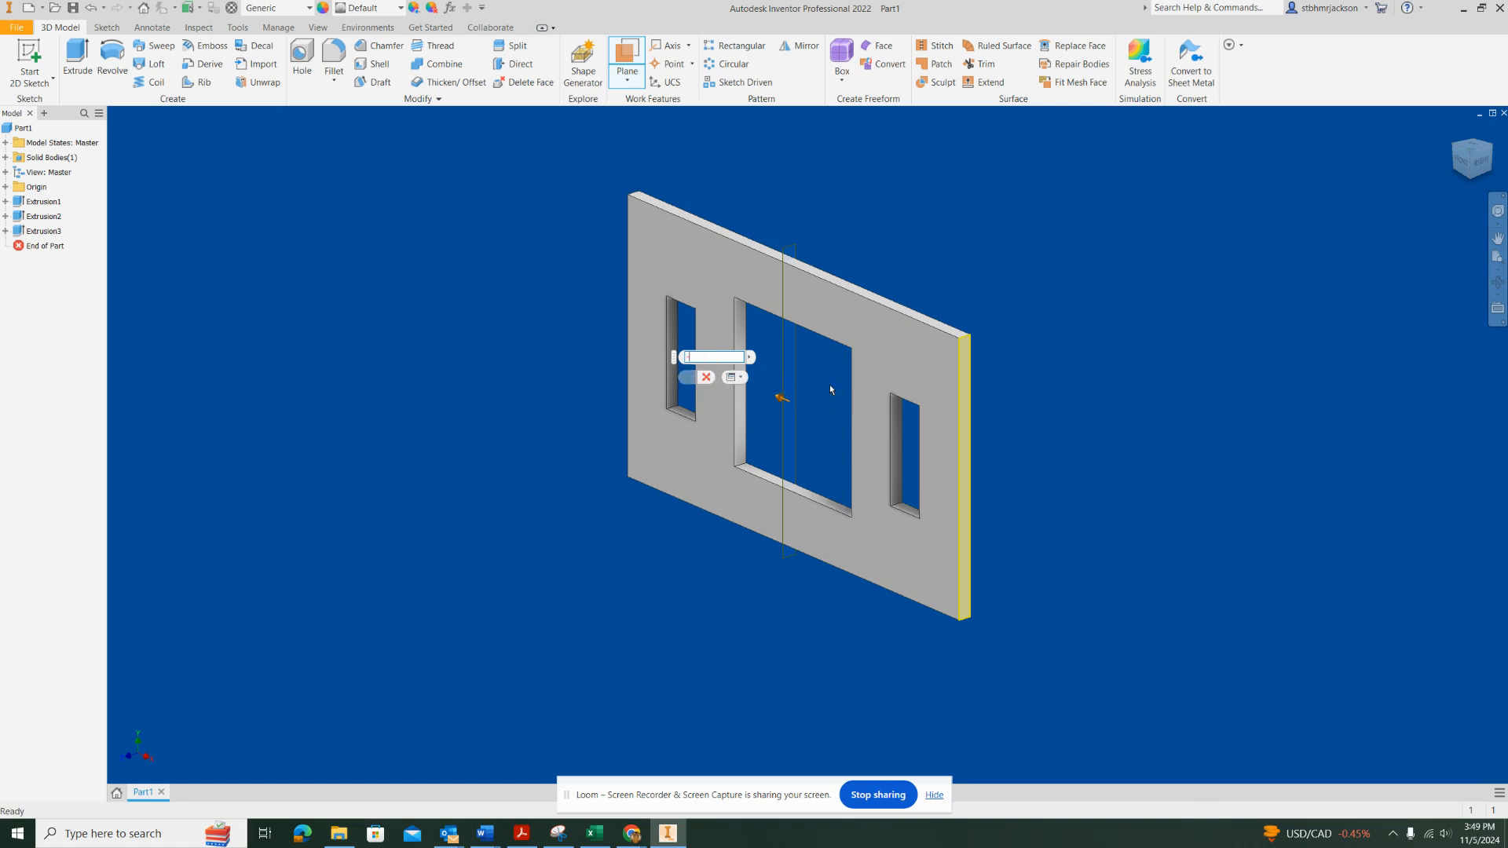
type("-4.25")
key("Return")
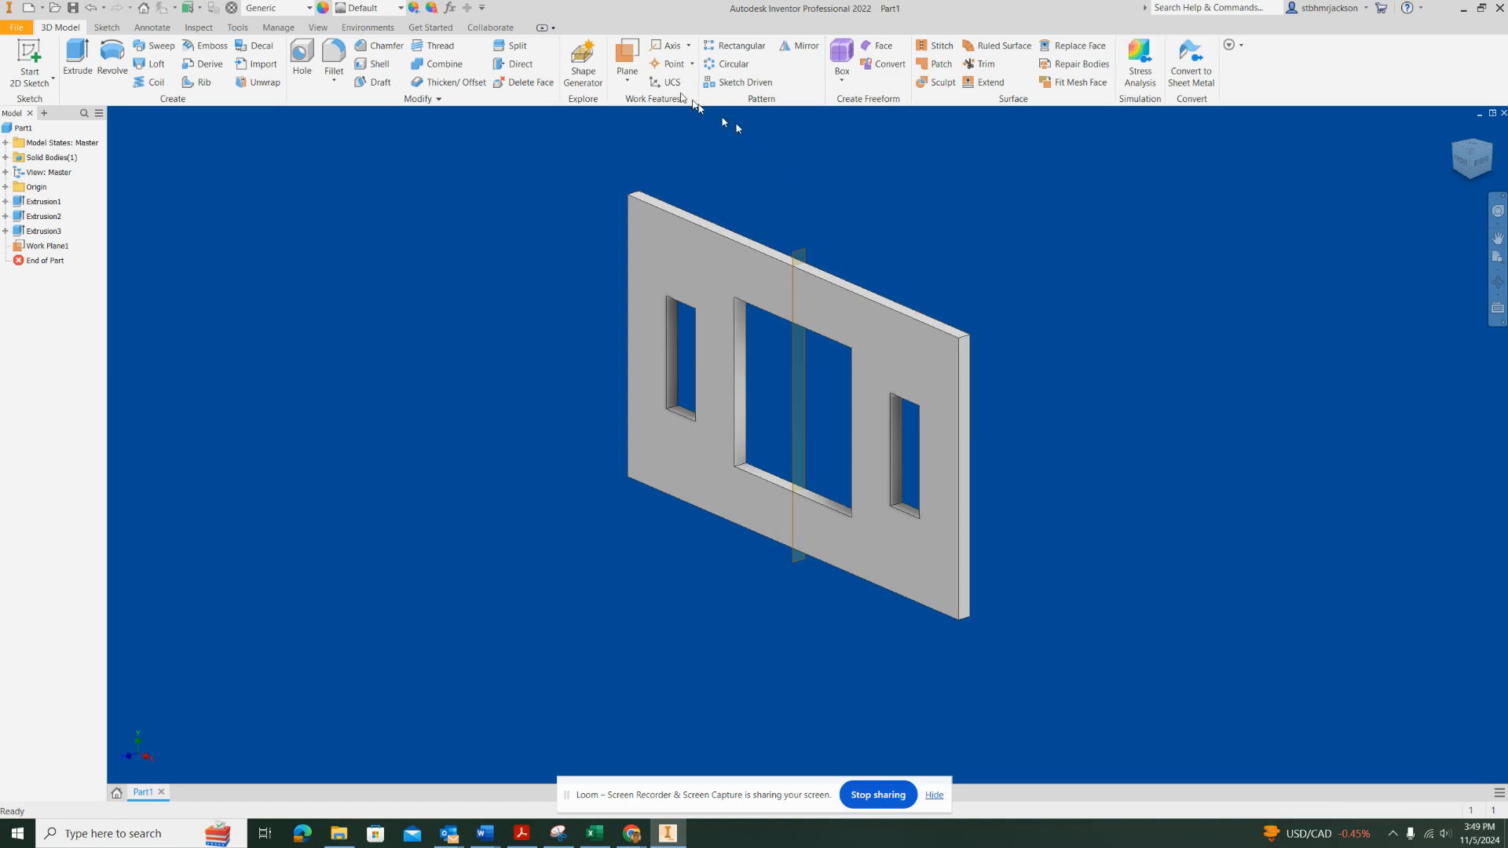
Create a horizontal work plane through the plate, offset -2.5 in from its top face
left_click(627, 56)
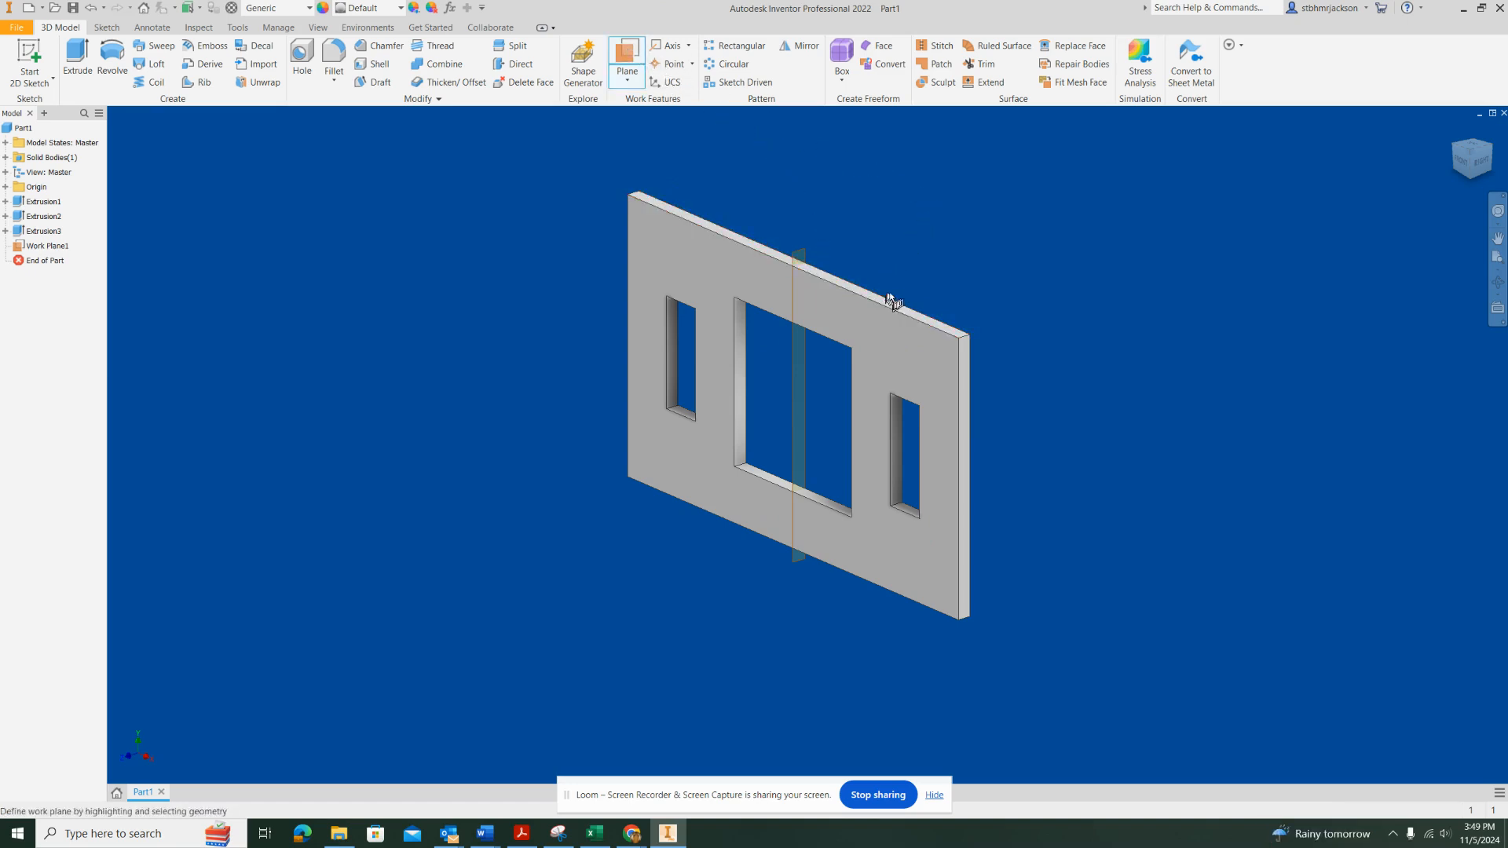
middle_click_drag(879, 275, 875, 319, "shift")
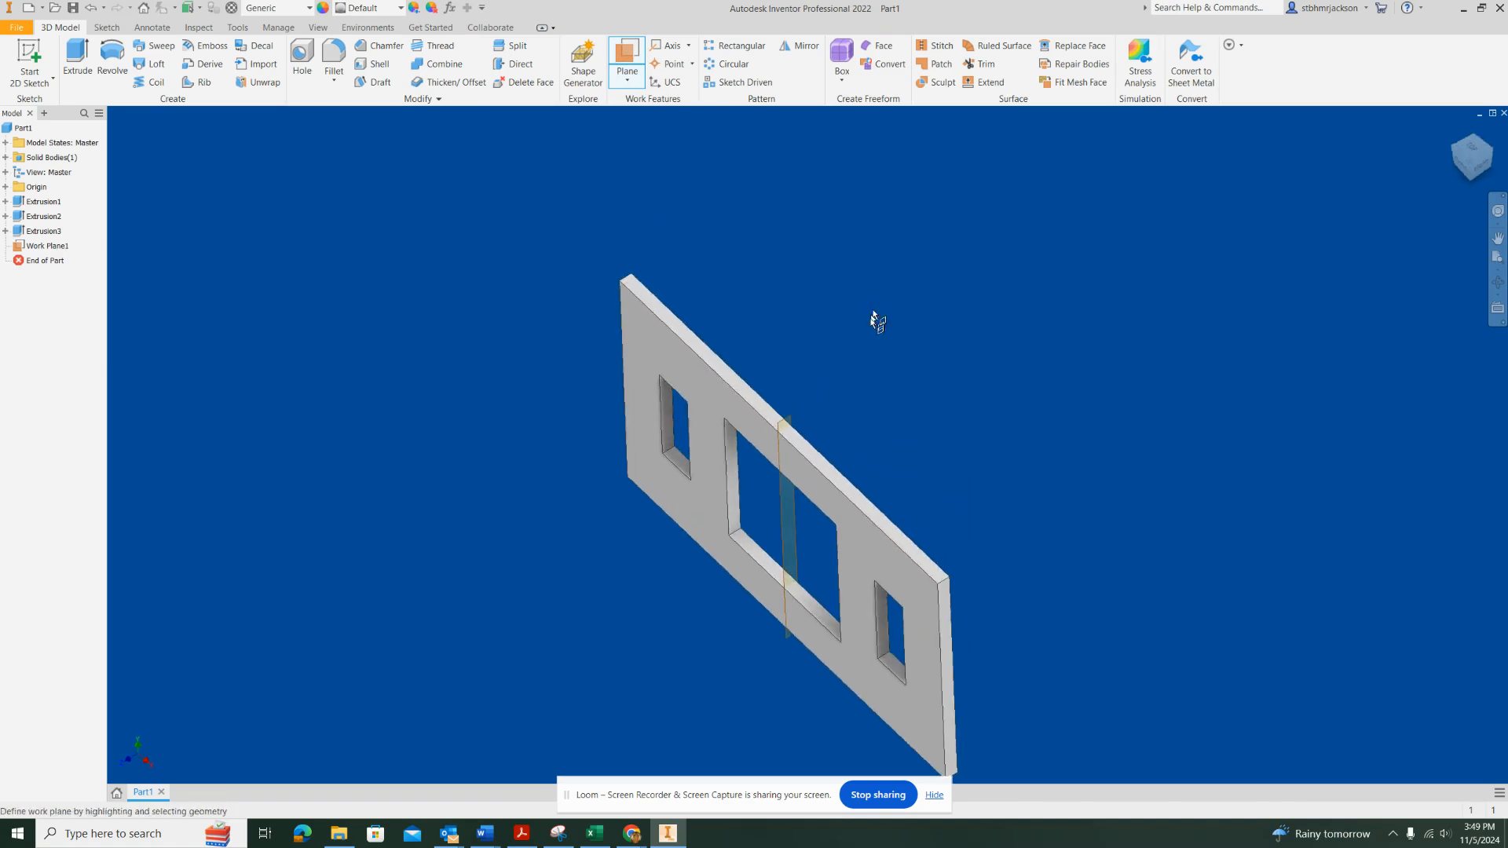
left_click_drag(818, 462, 810, 567)
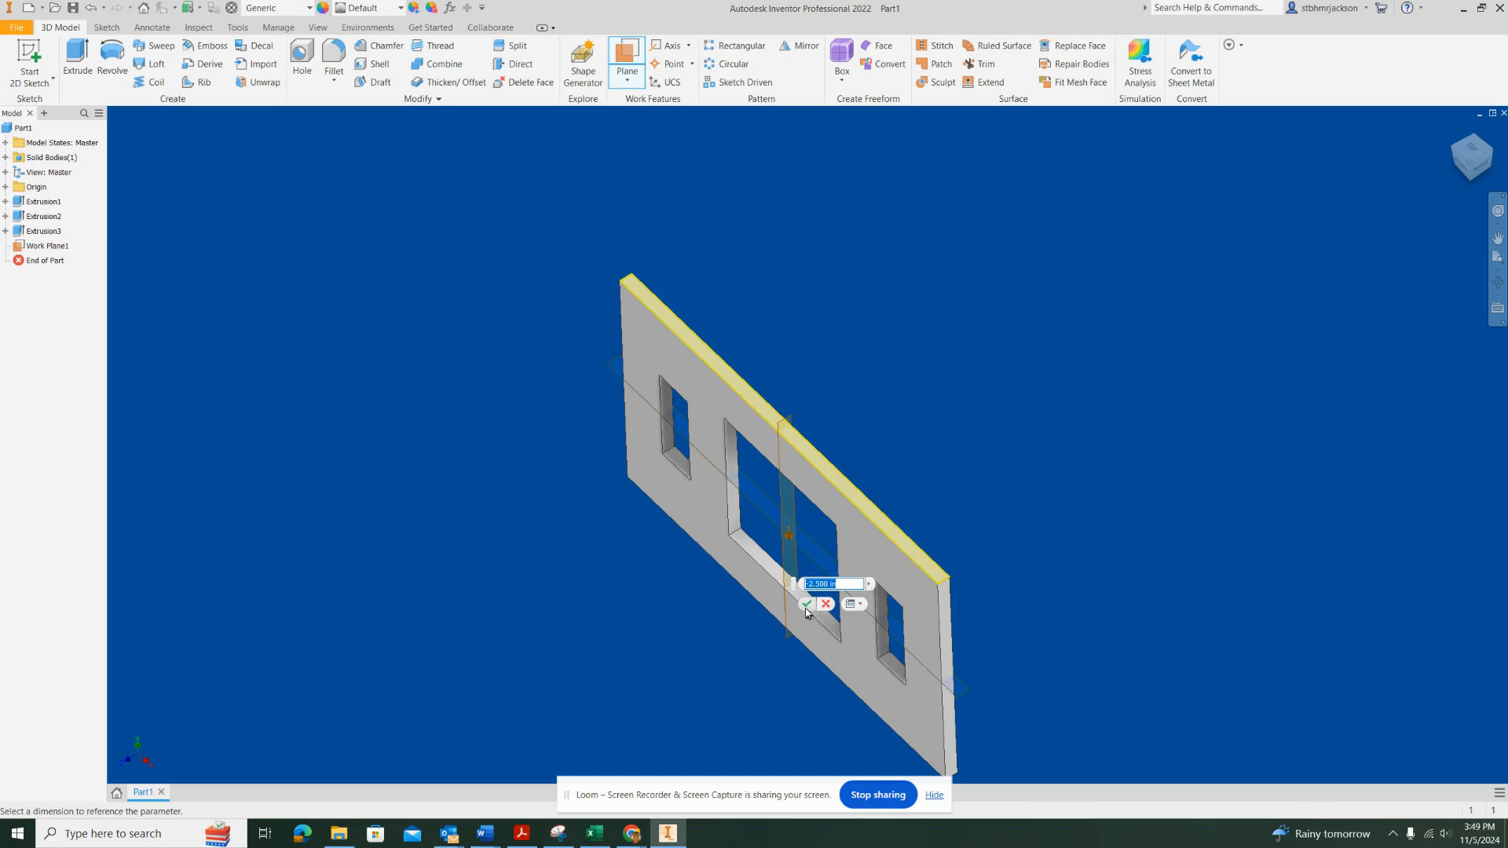
left_click(807, 603)
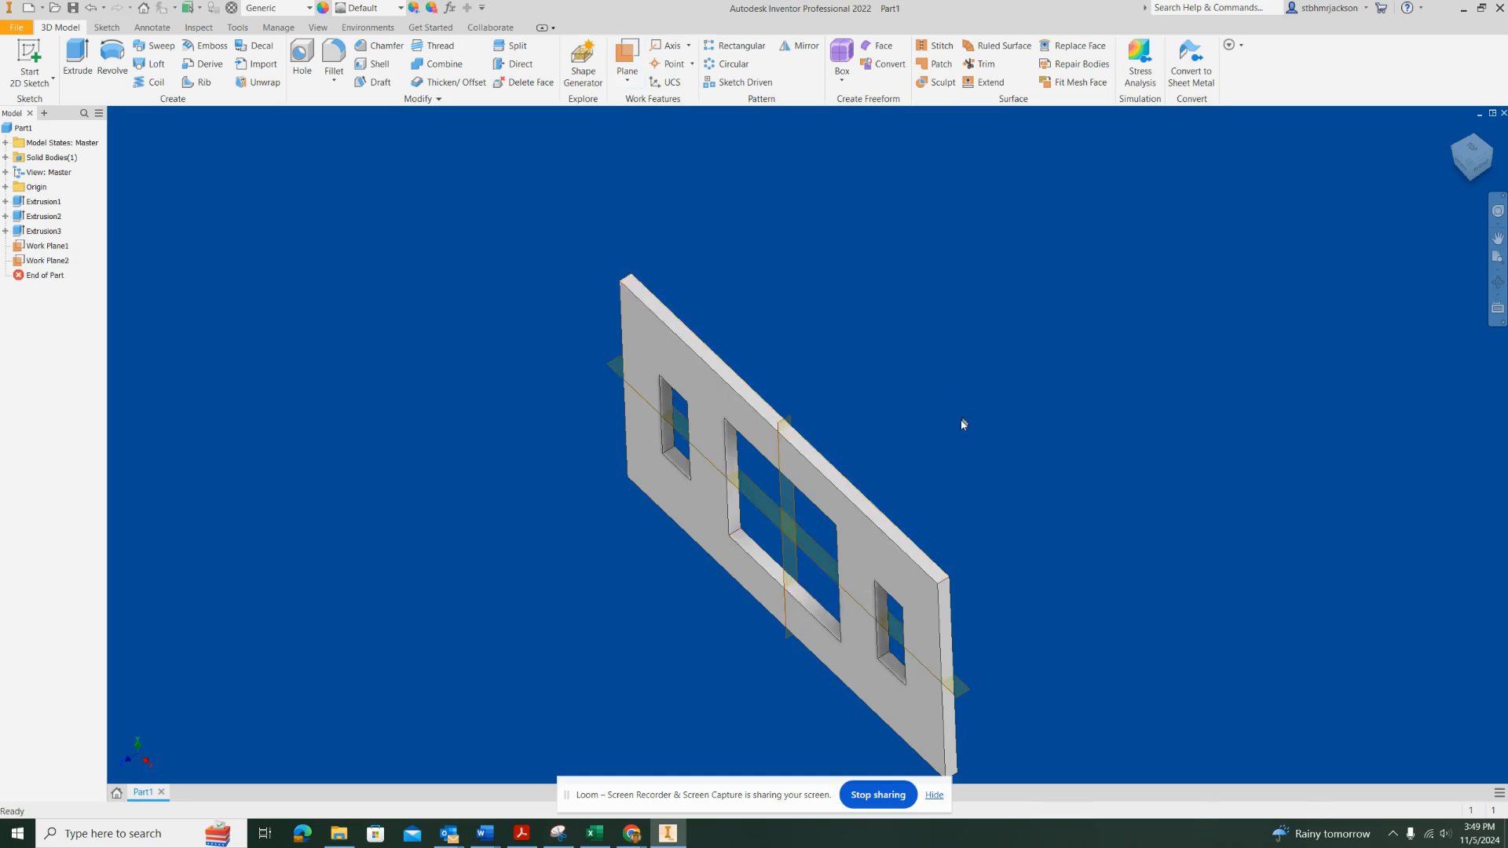
Start a sketch on the plate's front face and draw a diagonal line across the upper-left corner, spanning about 1.9 in horizontally
middle_click_drag(987, 511, 1088, 471, "shift")
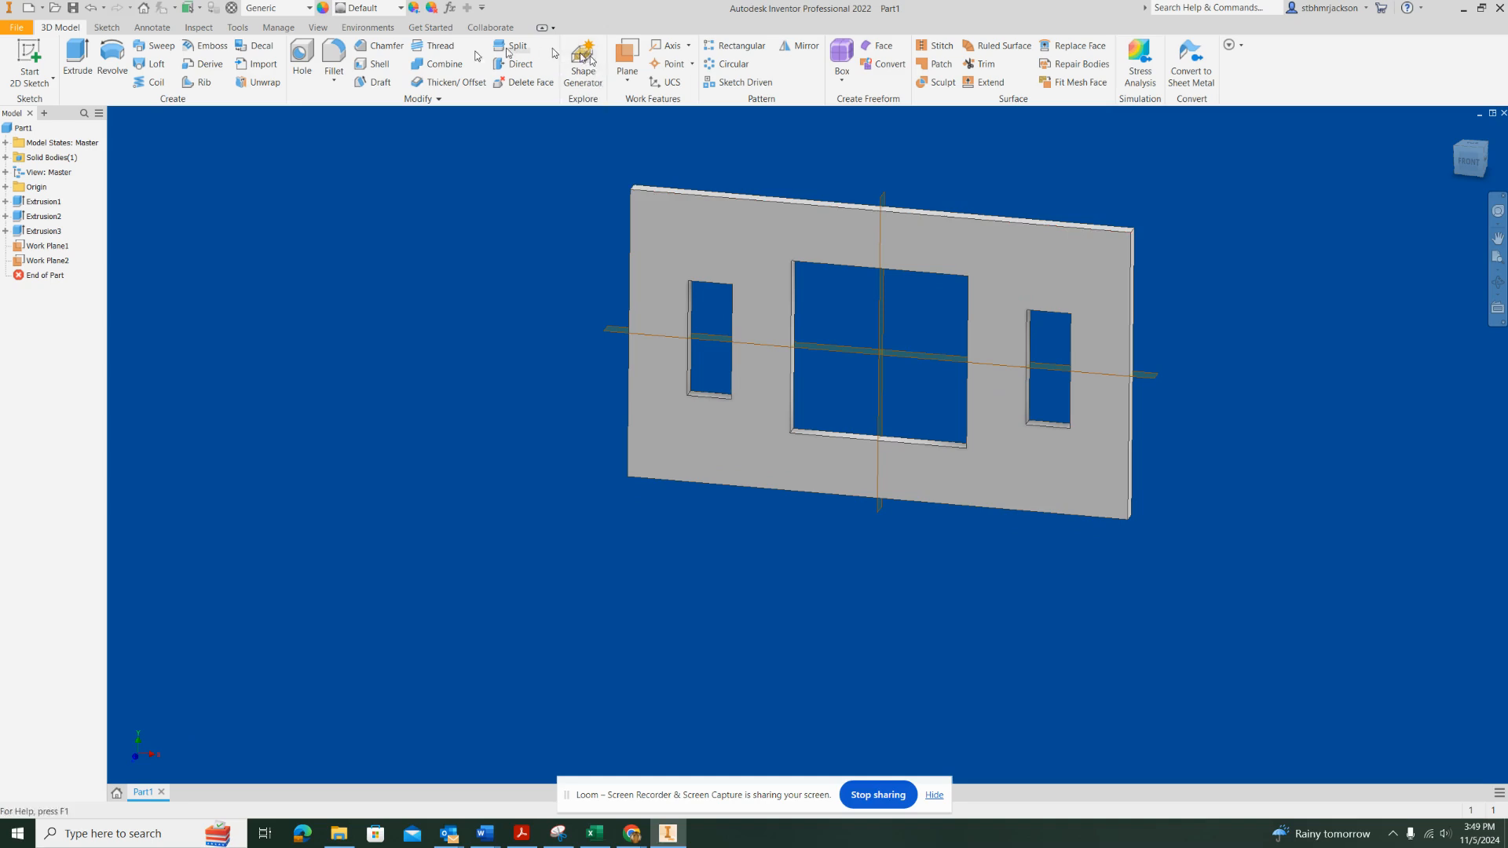
left_click(30, 53)
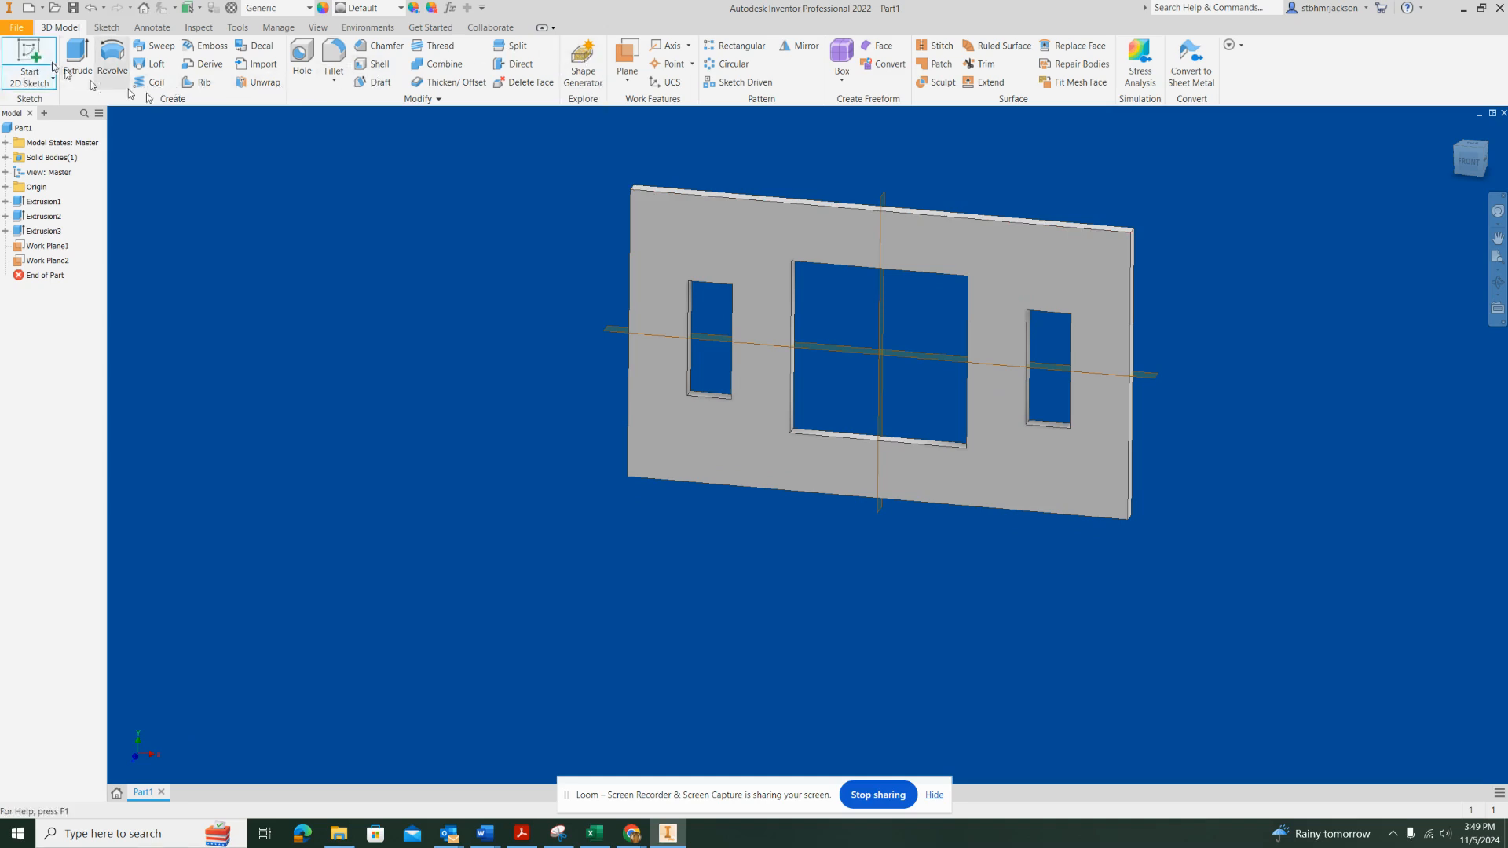
left_click(677, 223)
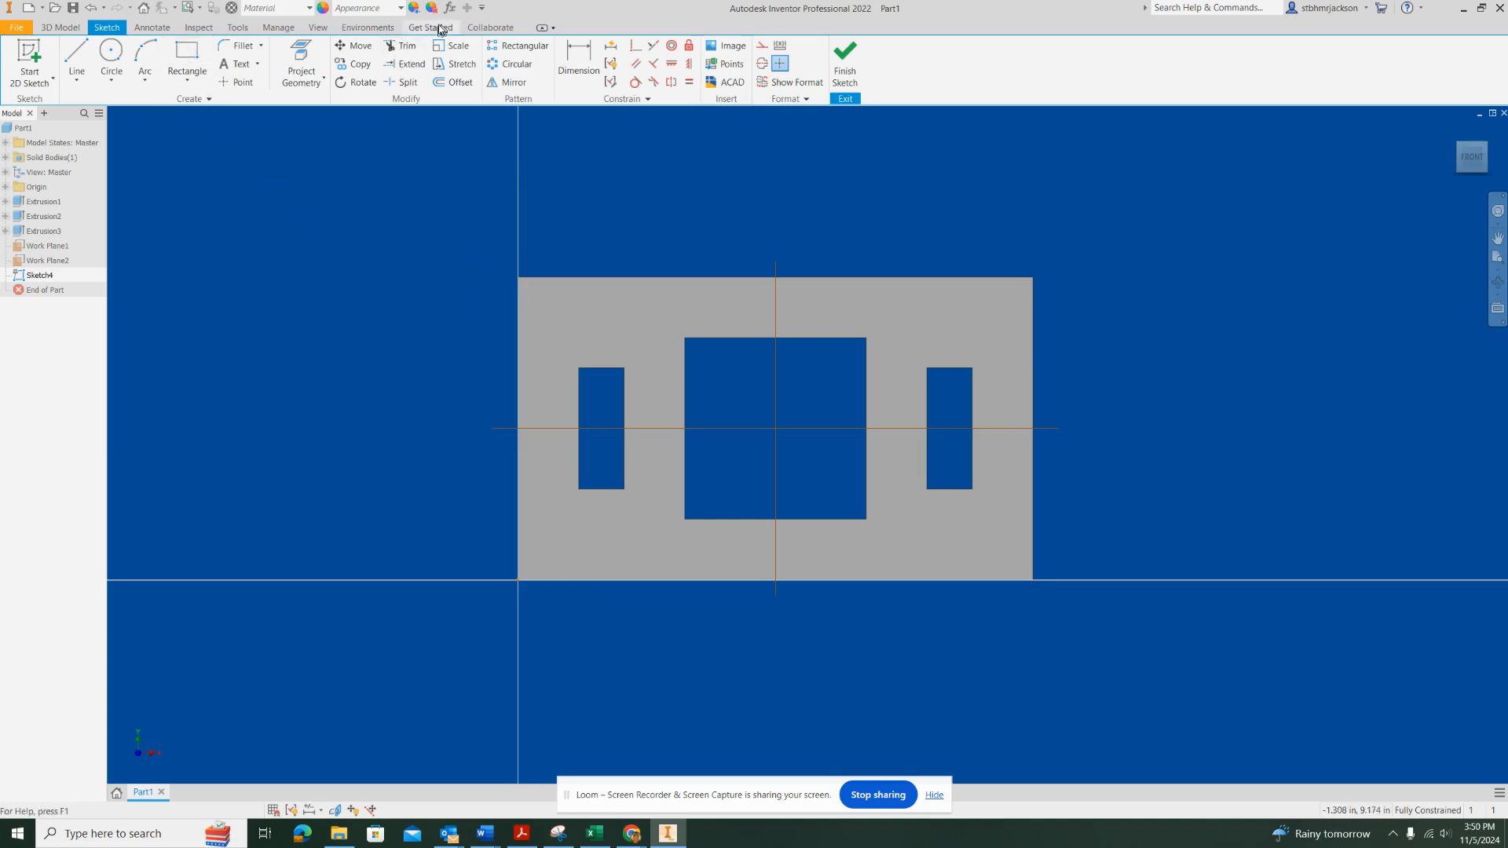
left_click(76, 59)
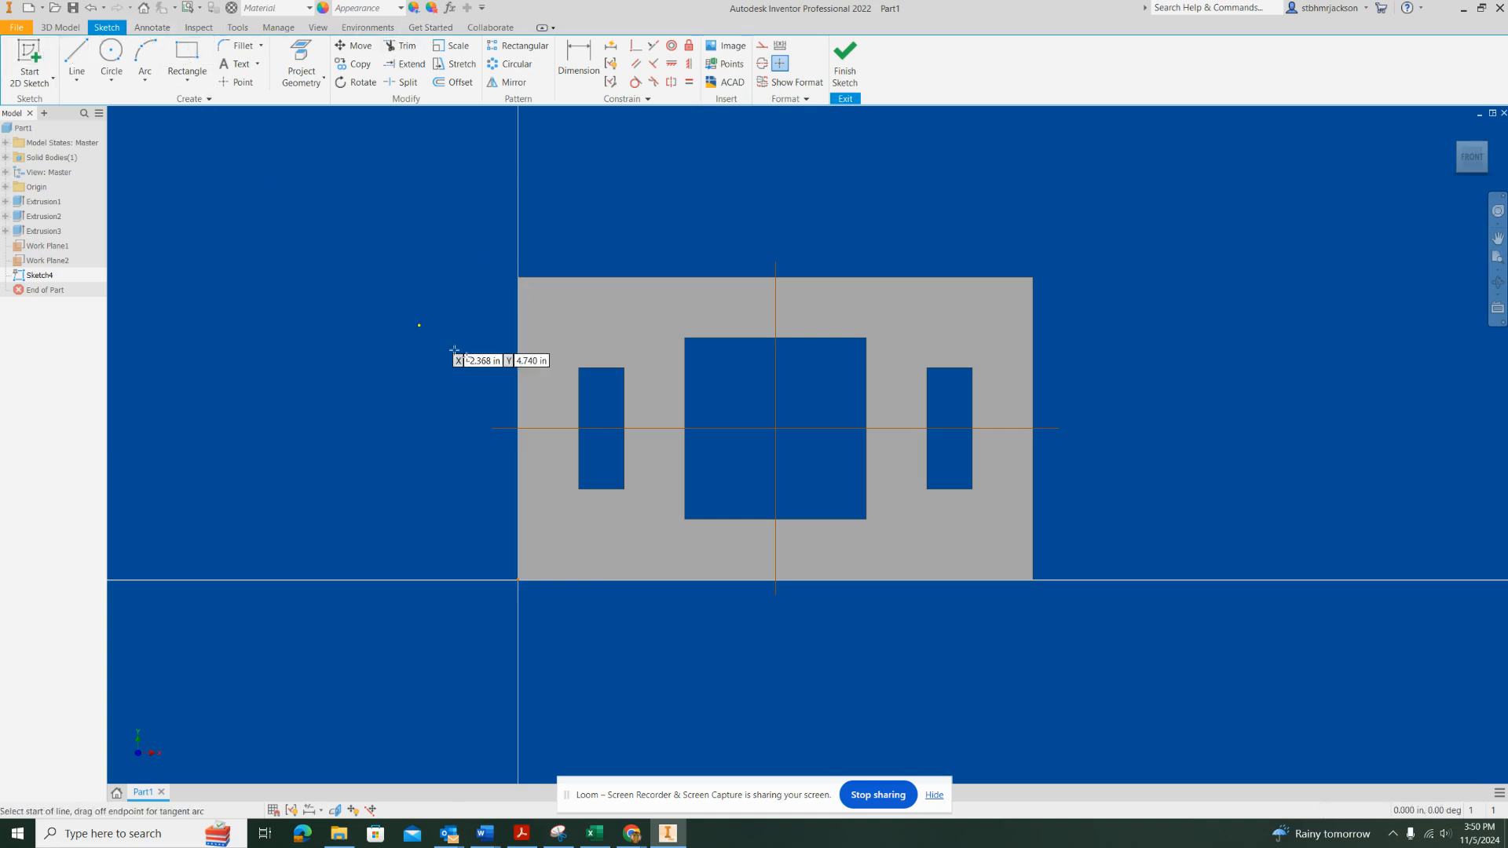
left_click(519, 378)
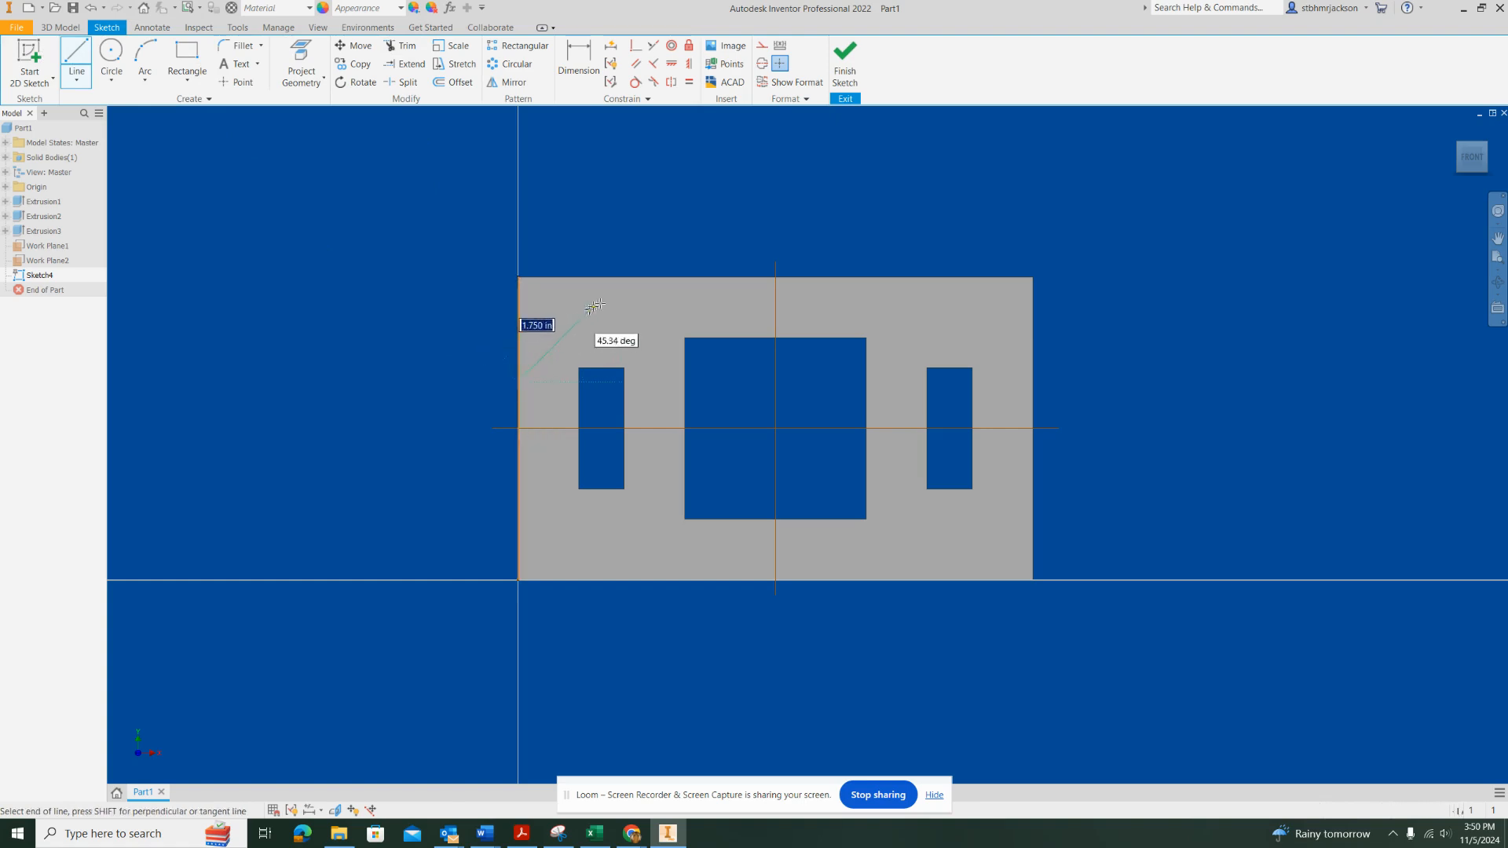
left_click(633, 276)
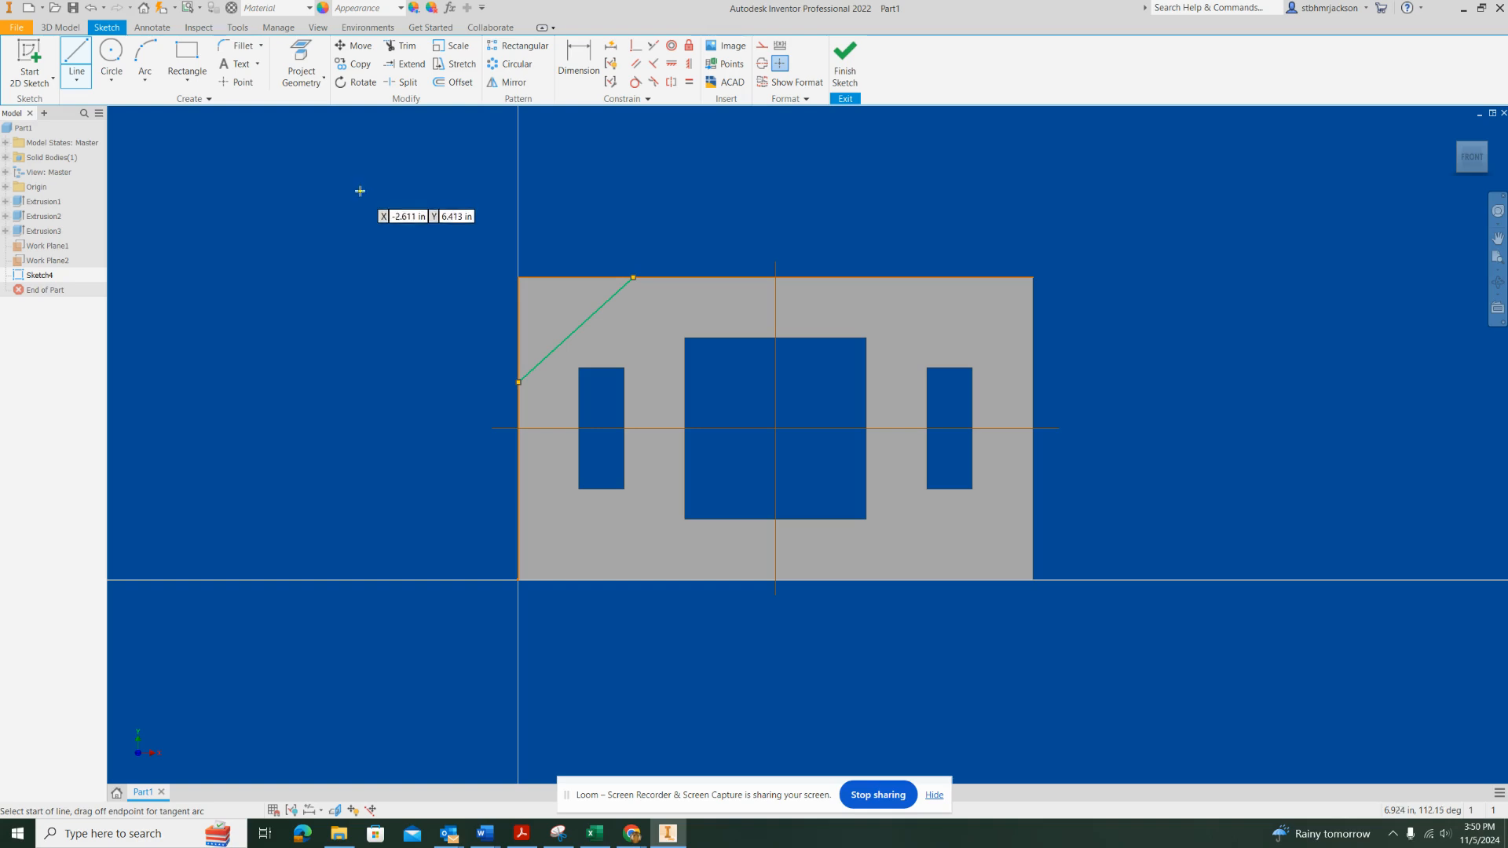
Dimension the horizontal distance from the plate's left edge to the diagonal line's upper endpoint as 2.25 in
left_click(585, 61)
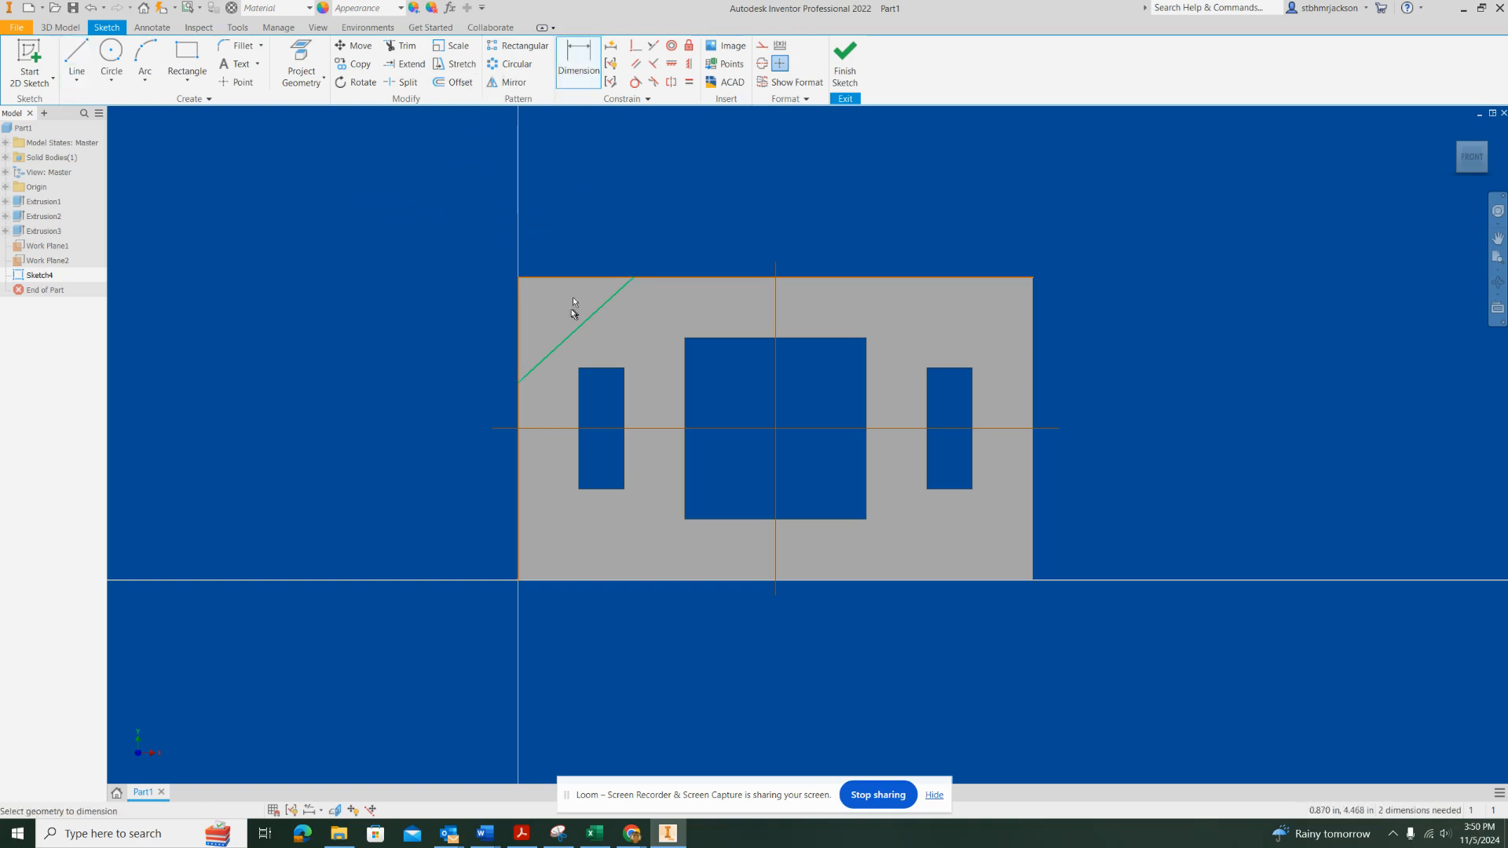
left_click(634, 277)
left_click(585, 252)
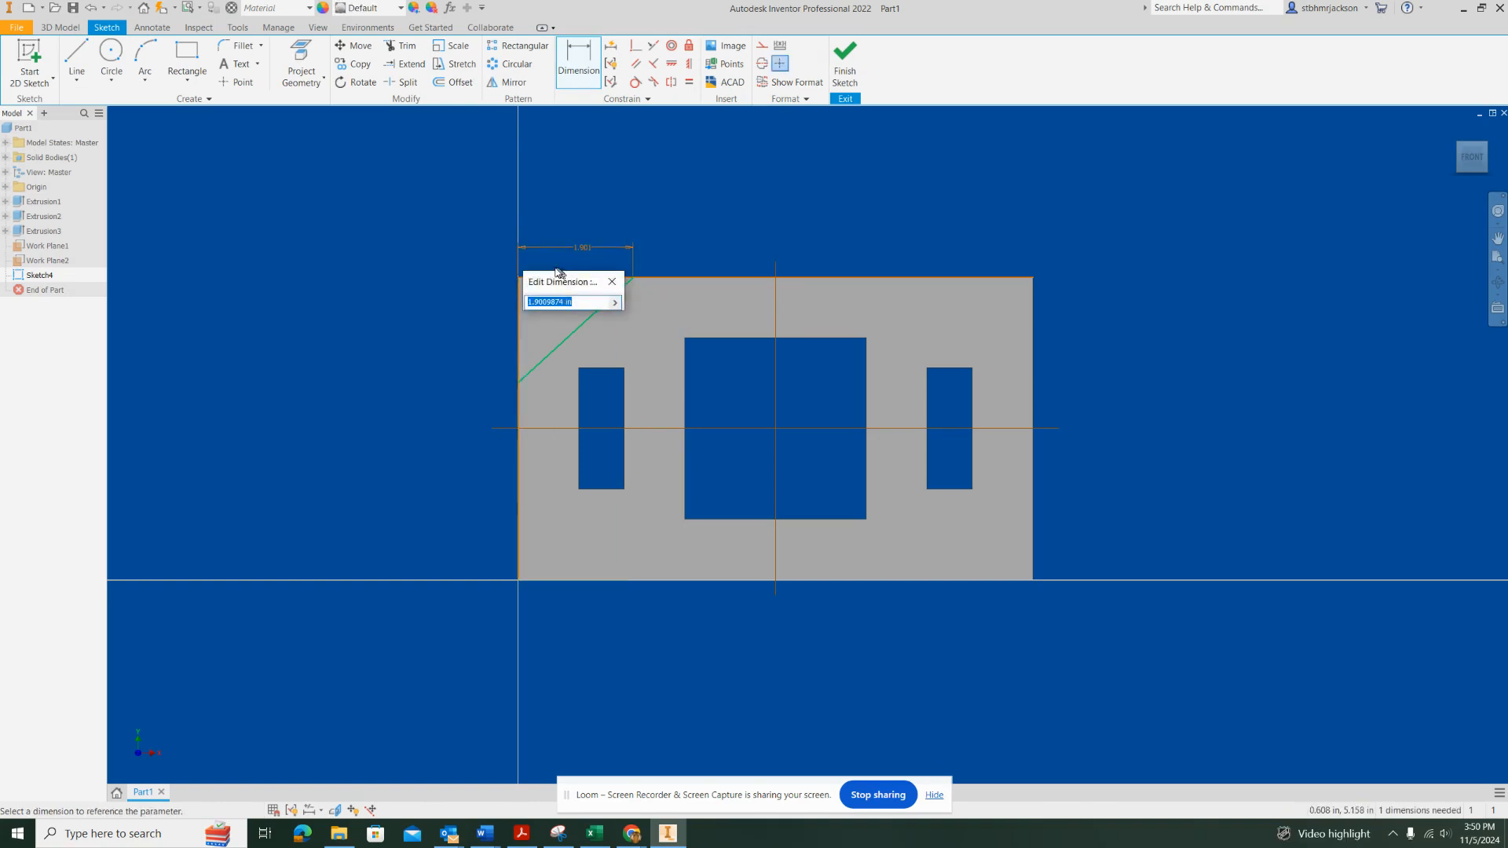
type("2.25")
key("Return")
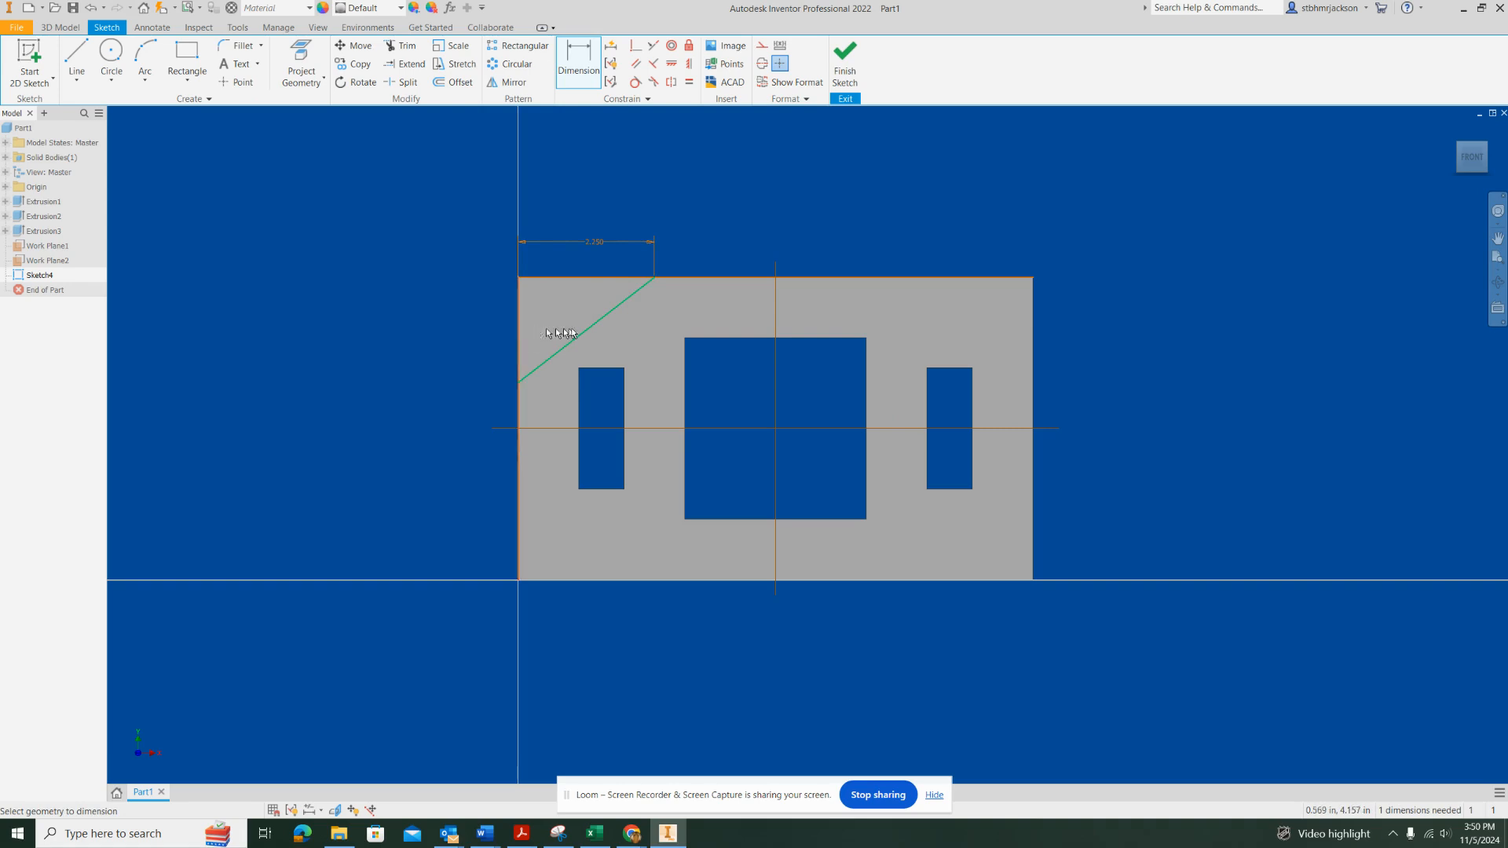
Dimension the angle between the plate's top edge and the diagonal line as 30 degrees
left_click(580, 282)
left_click(581, 309)
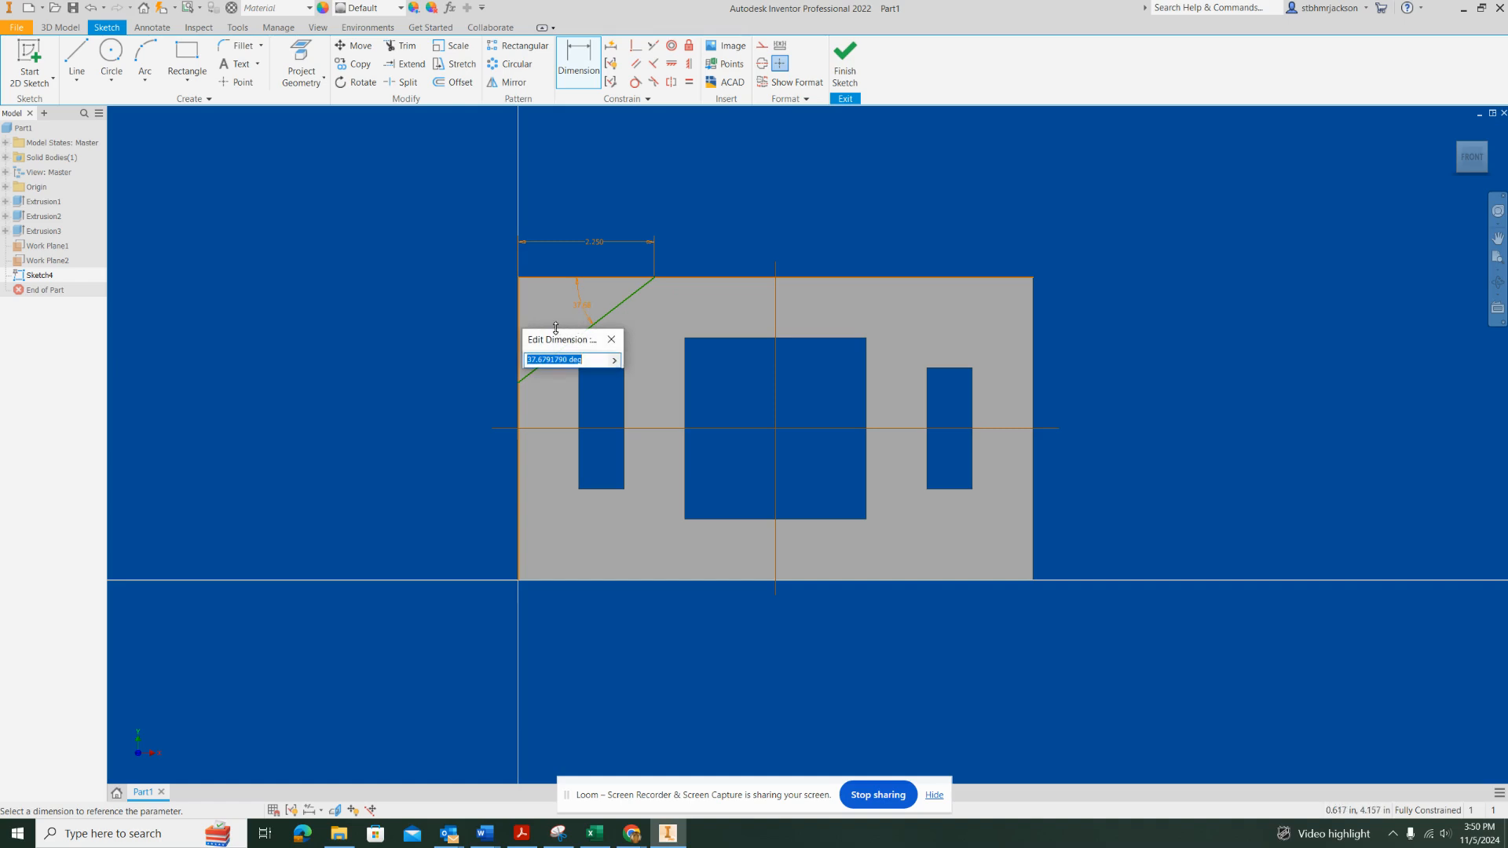
type("30")
key("Return")
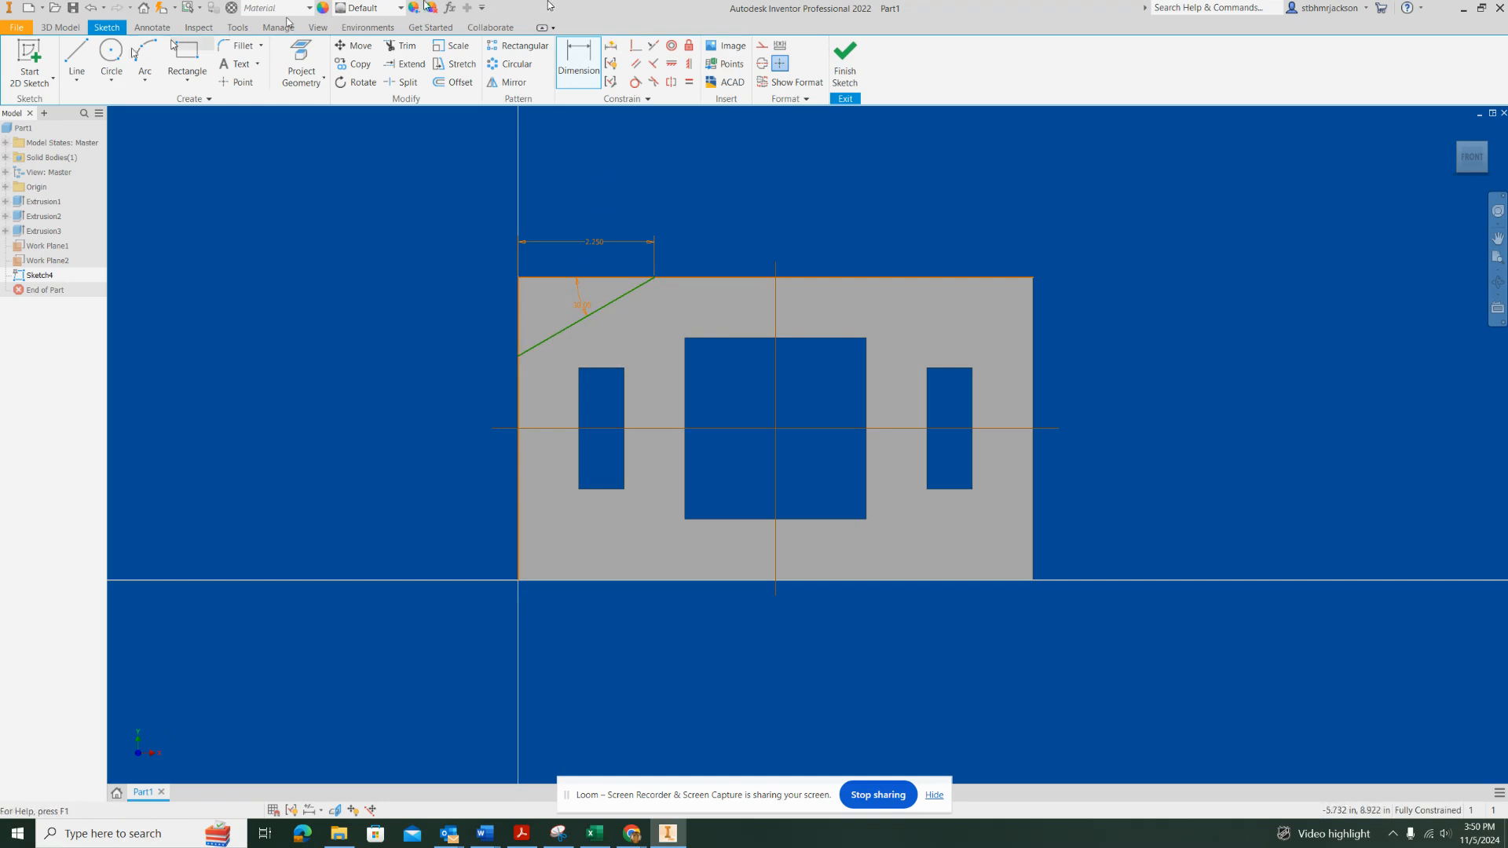
Draw a vertical line along the plate's left edge from the diagonal's lower endpoint up to the plate corner
left_click(76, 58)
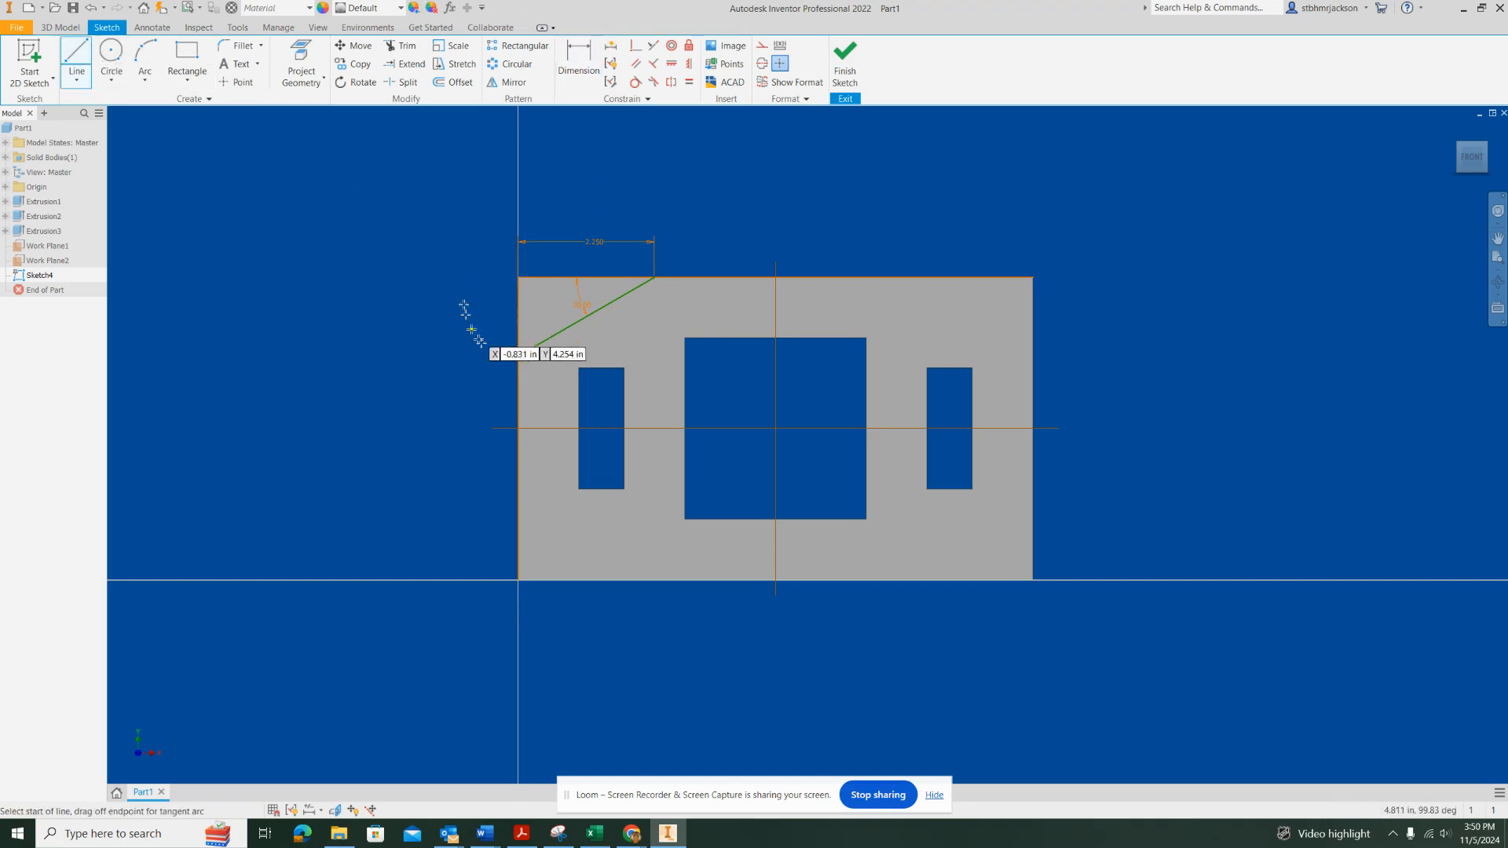
left_click(518, 358)
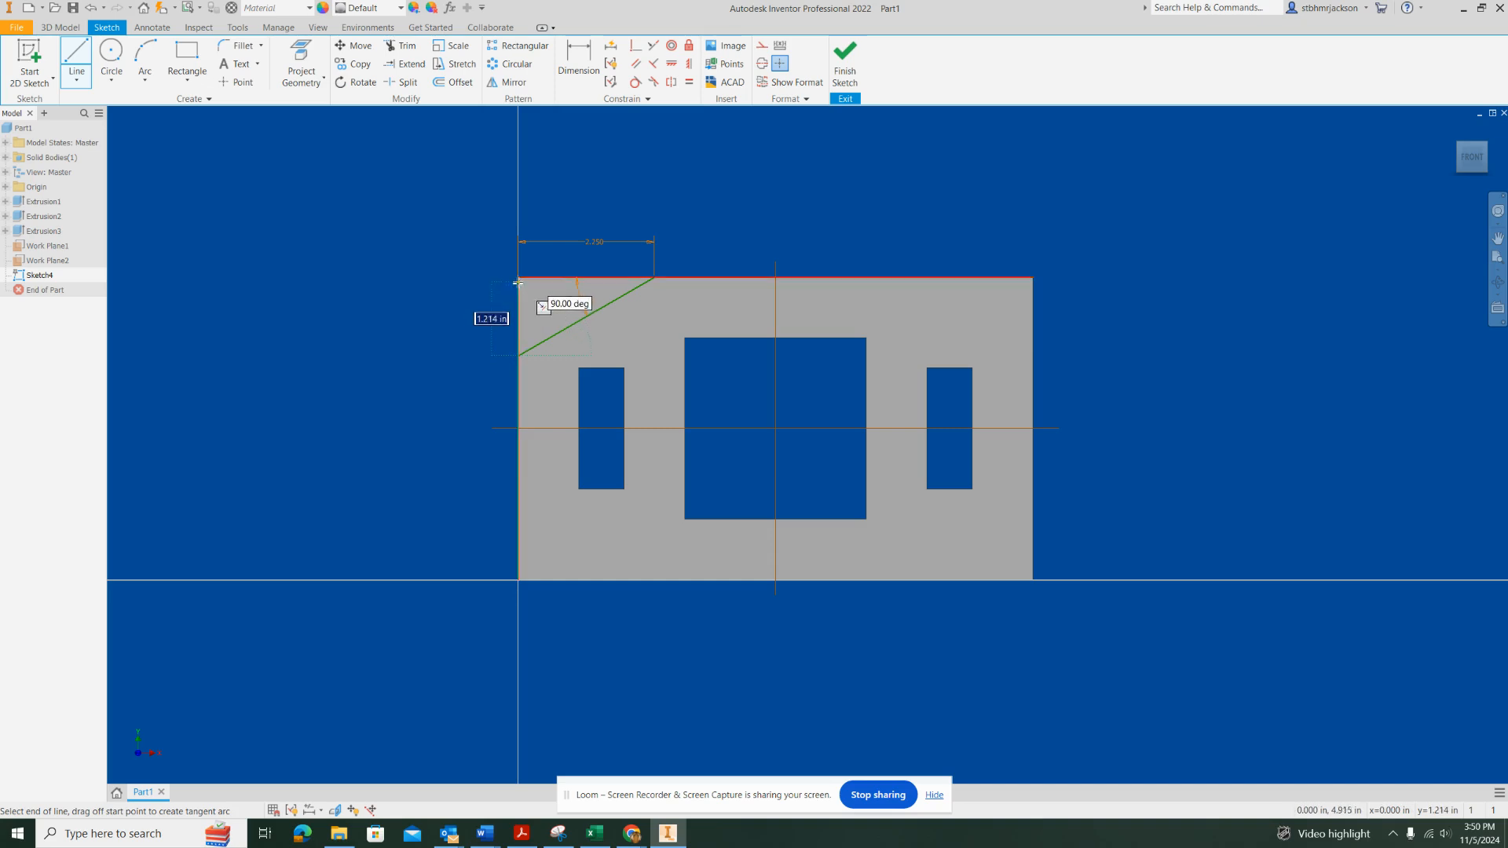
left_click(518, 278)
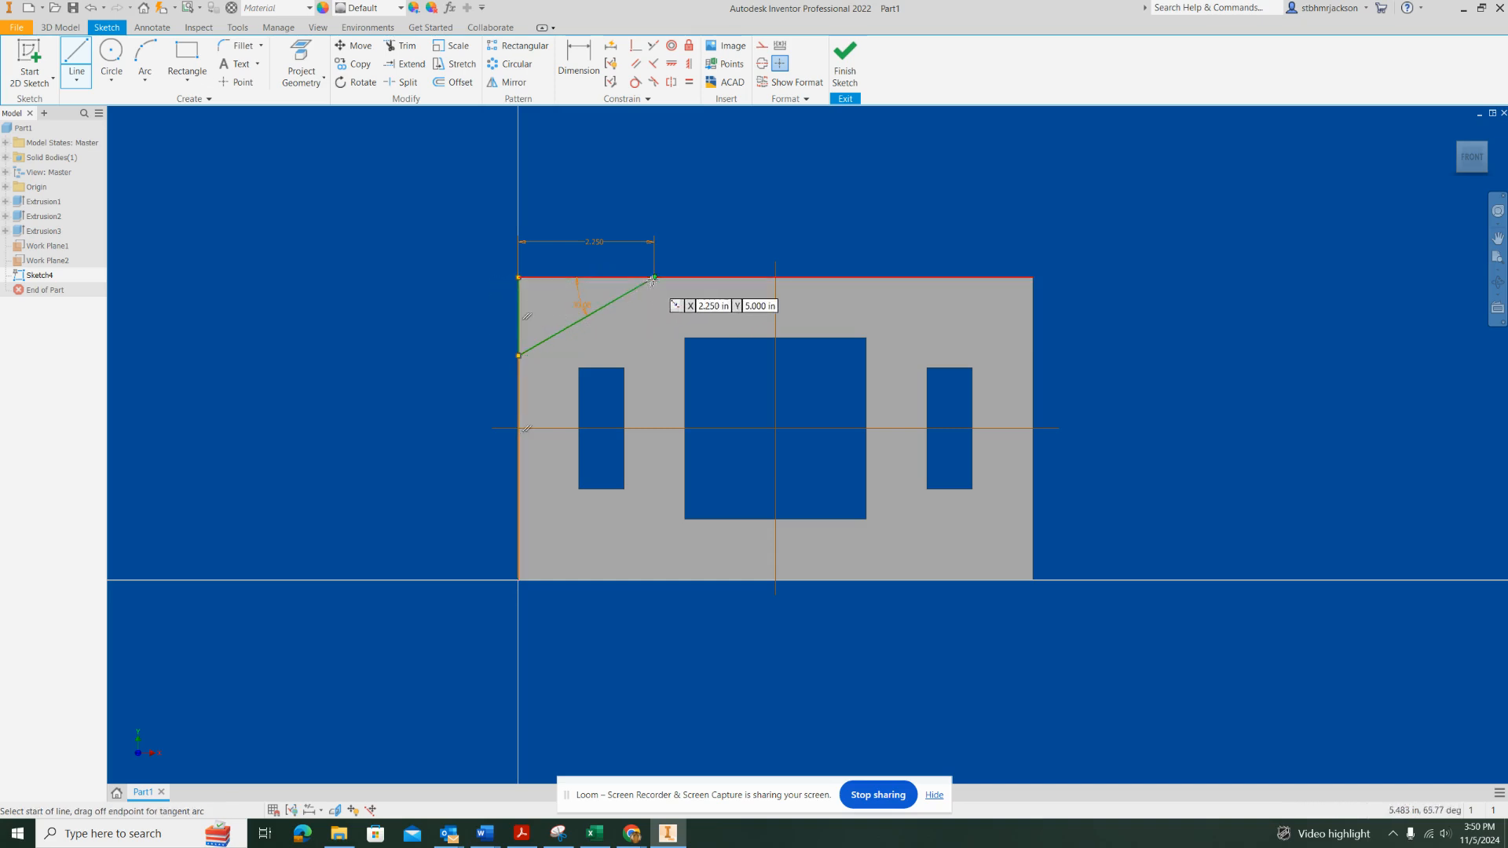
key("Escape")
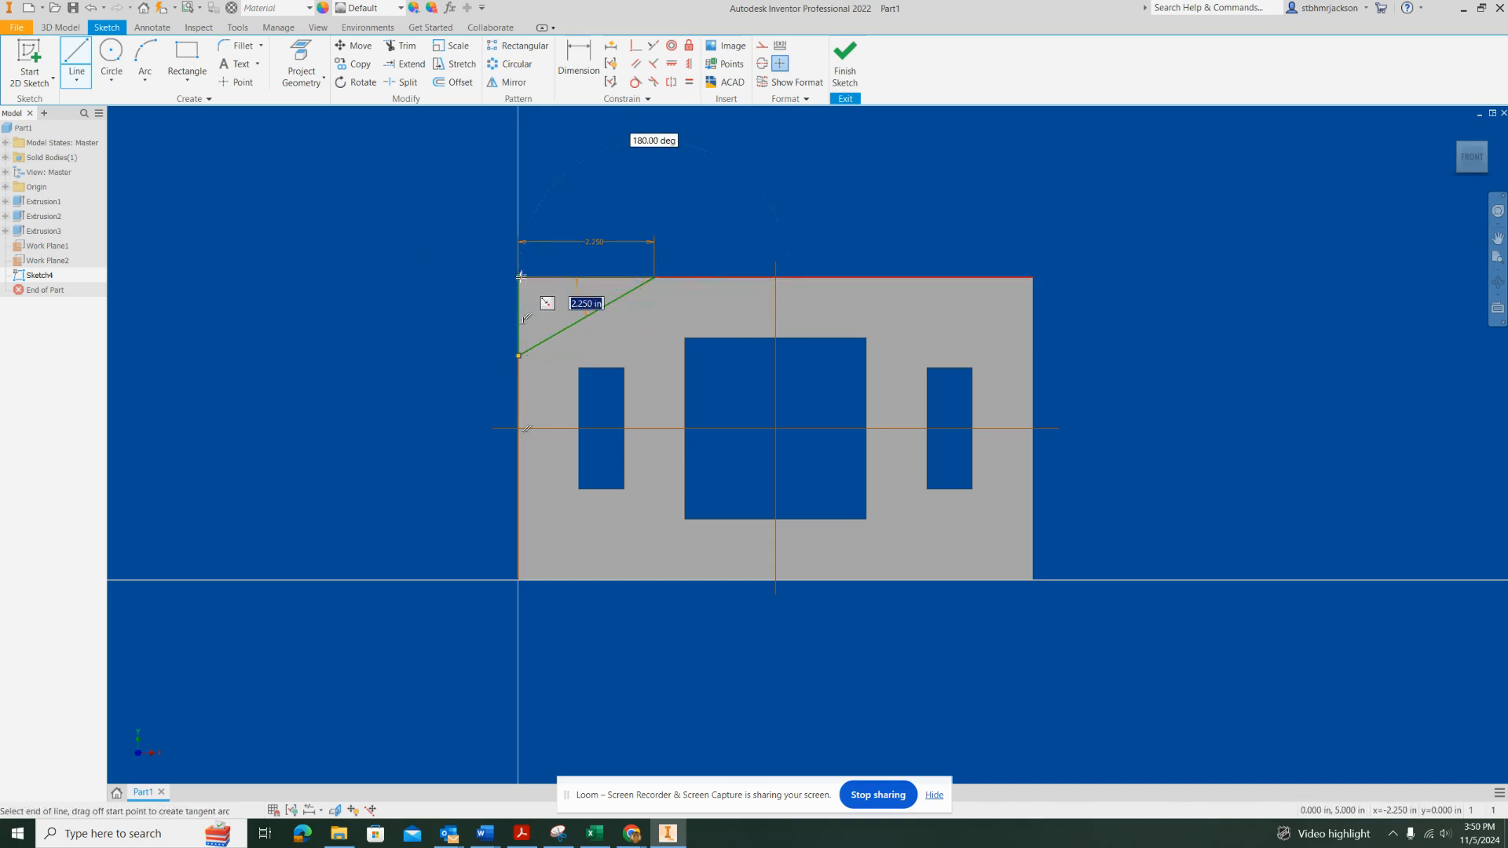
Finish the sketch and extrude the corner triangle as a 0.25 in deep cut through the plate
left_click(846, 60)
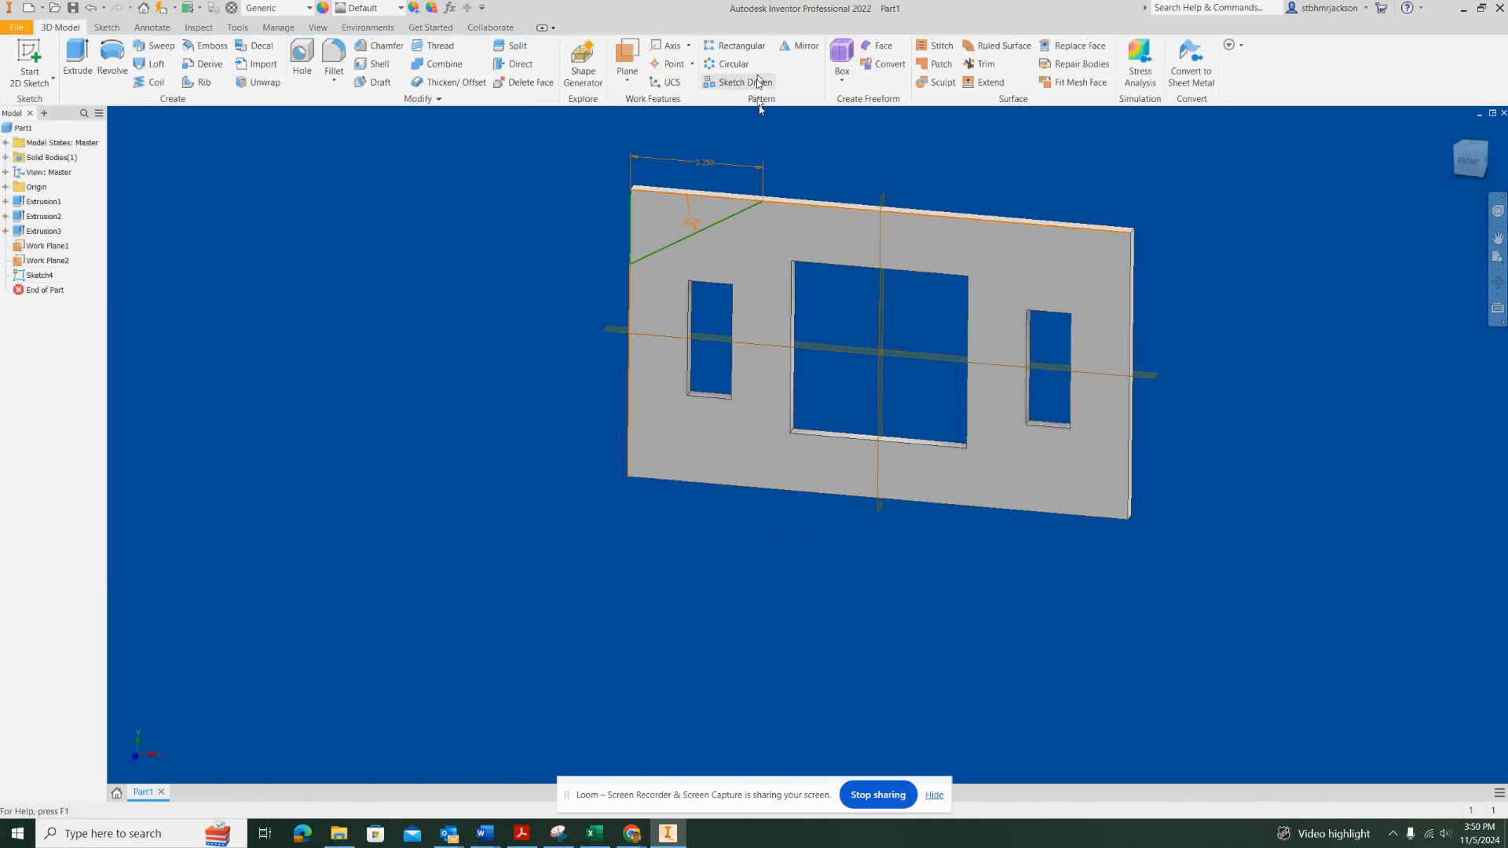
left_click(1453, 134)
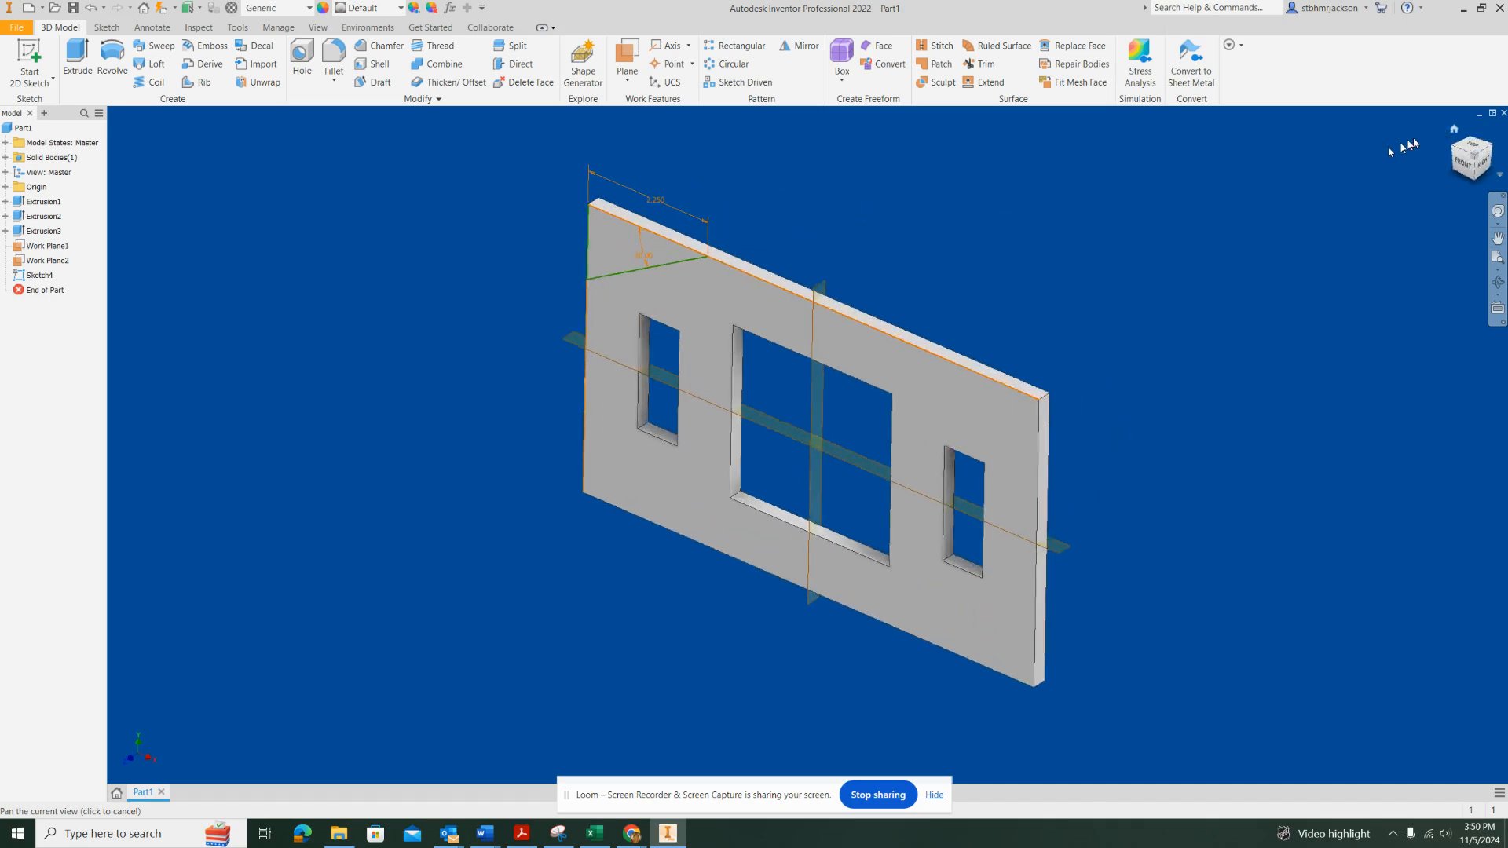
left_click(76, 57)
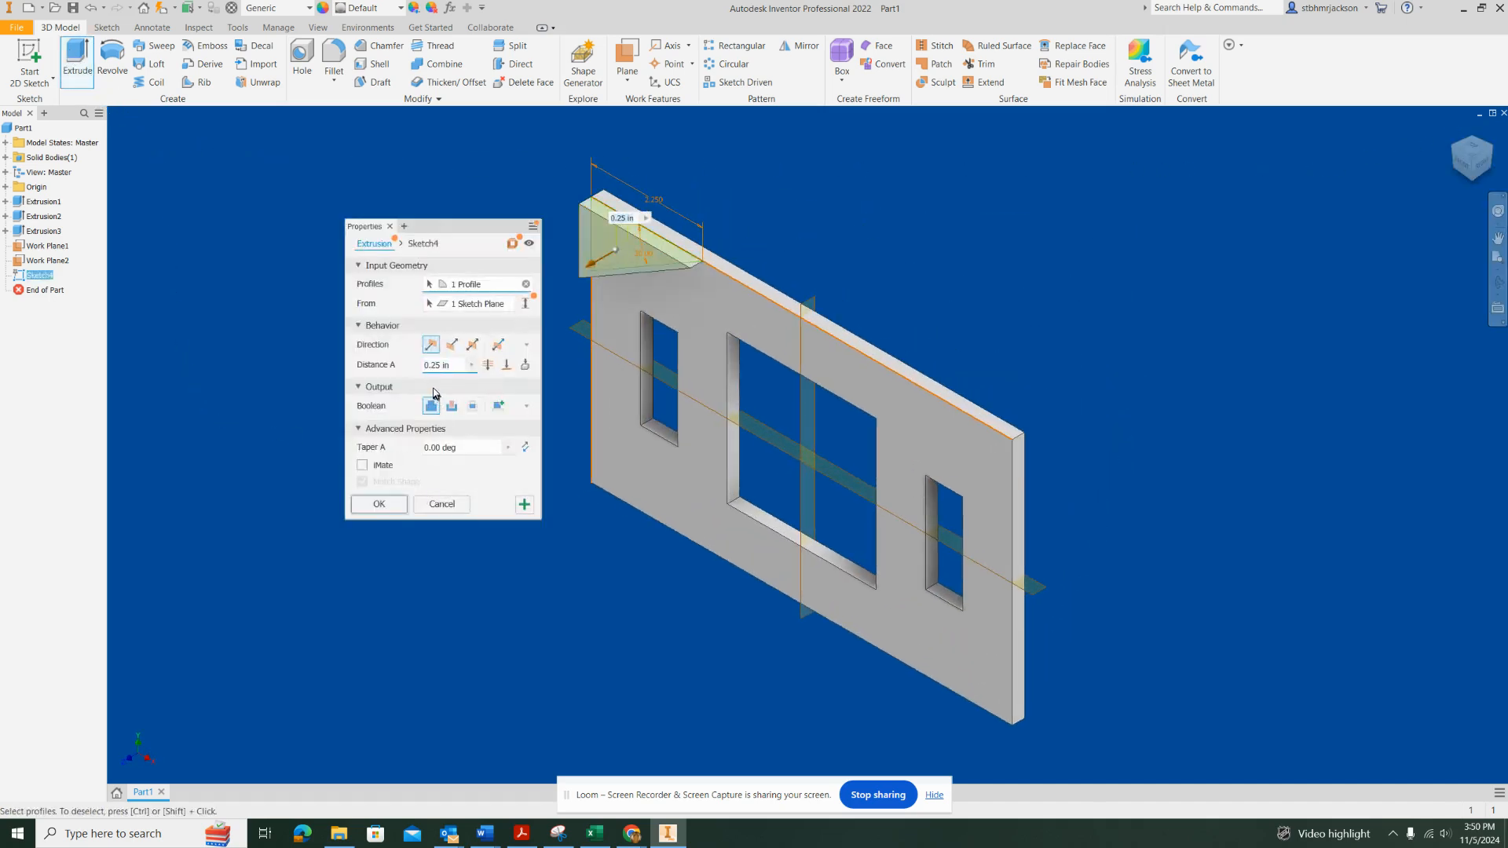
left_click(452, 406)
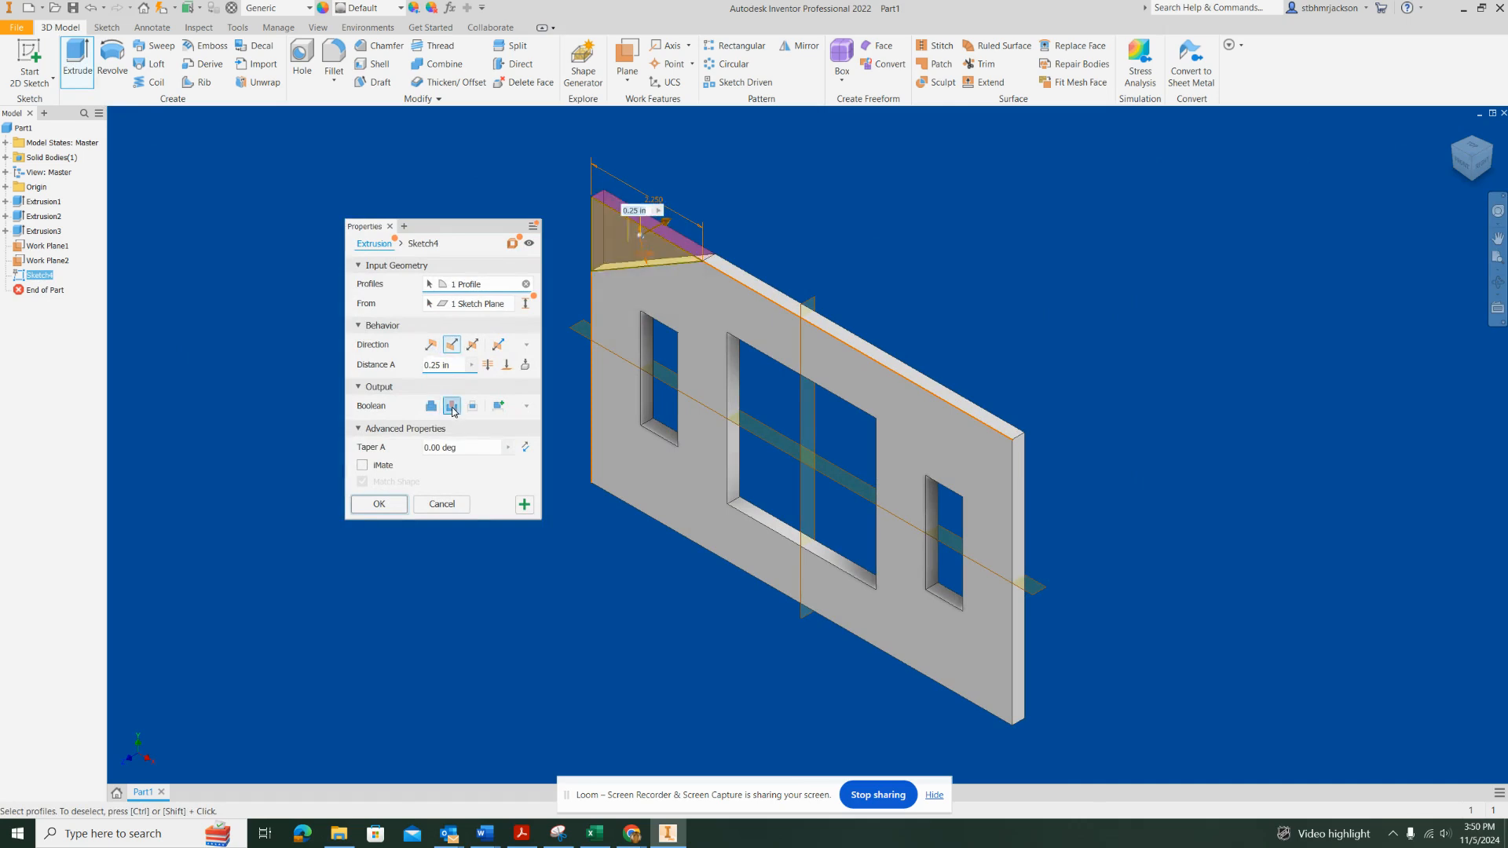
left_click(382, 501)
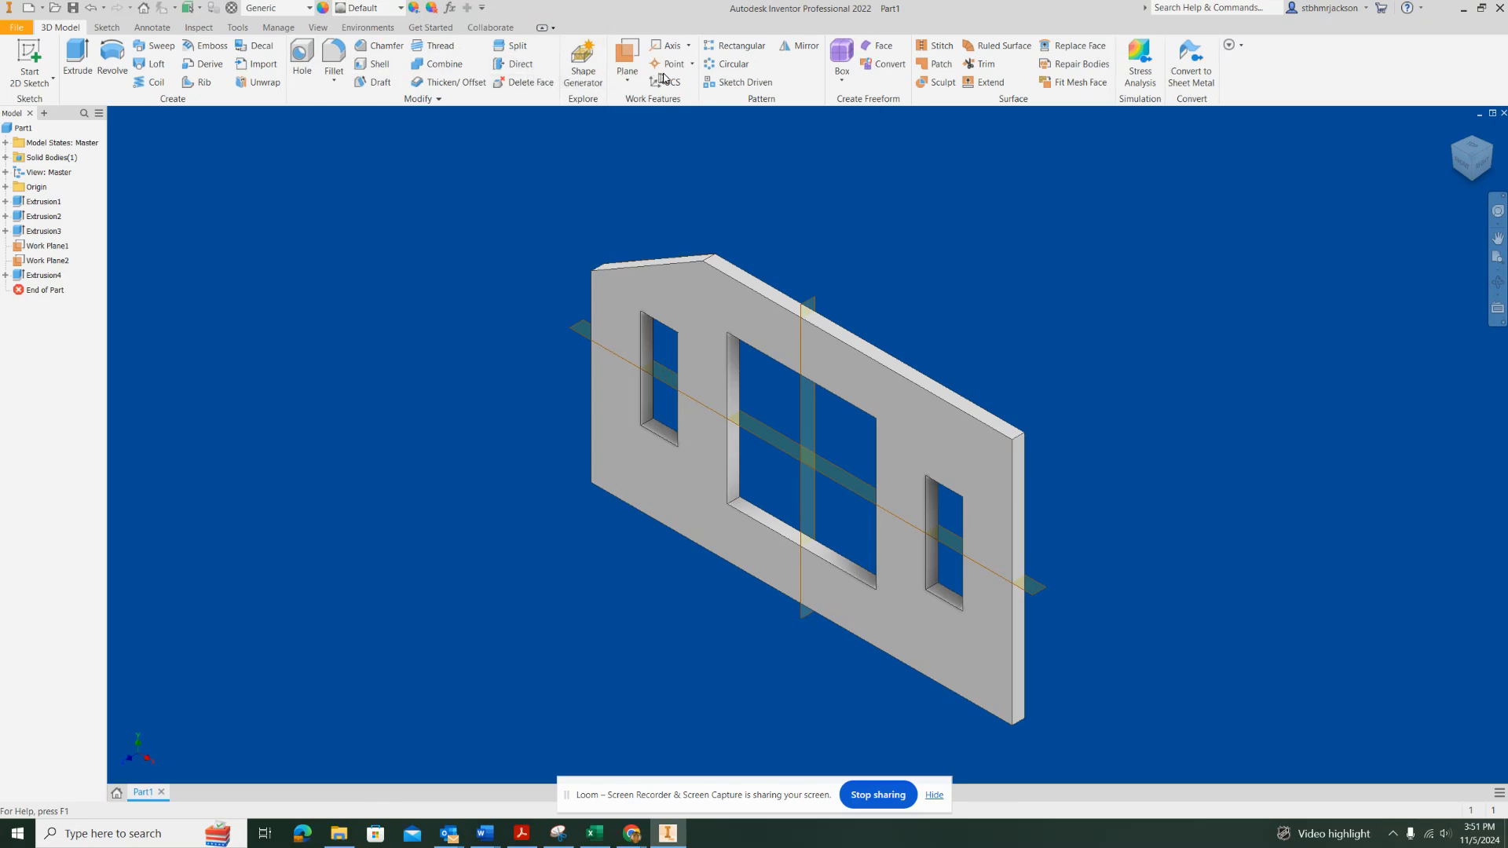
Mirror the upper-left corner cut about the vertical work plane onto the upper-right corner
left_click(795, 49)
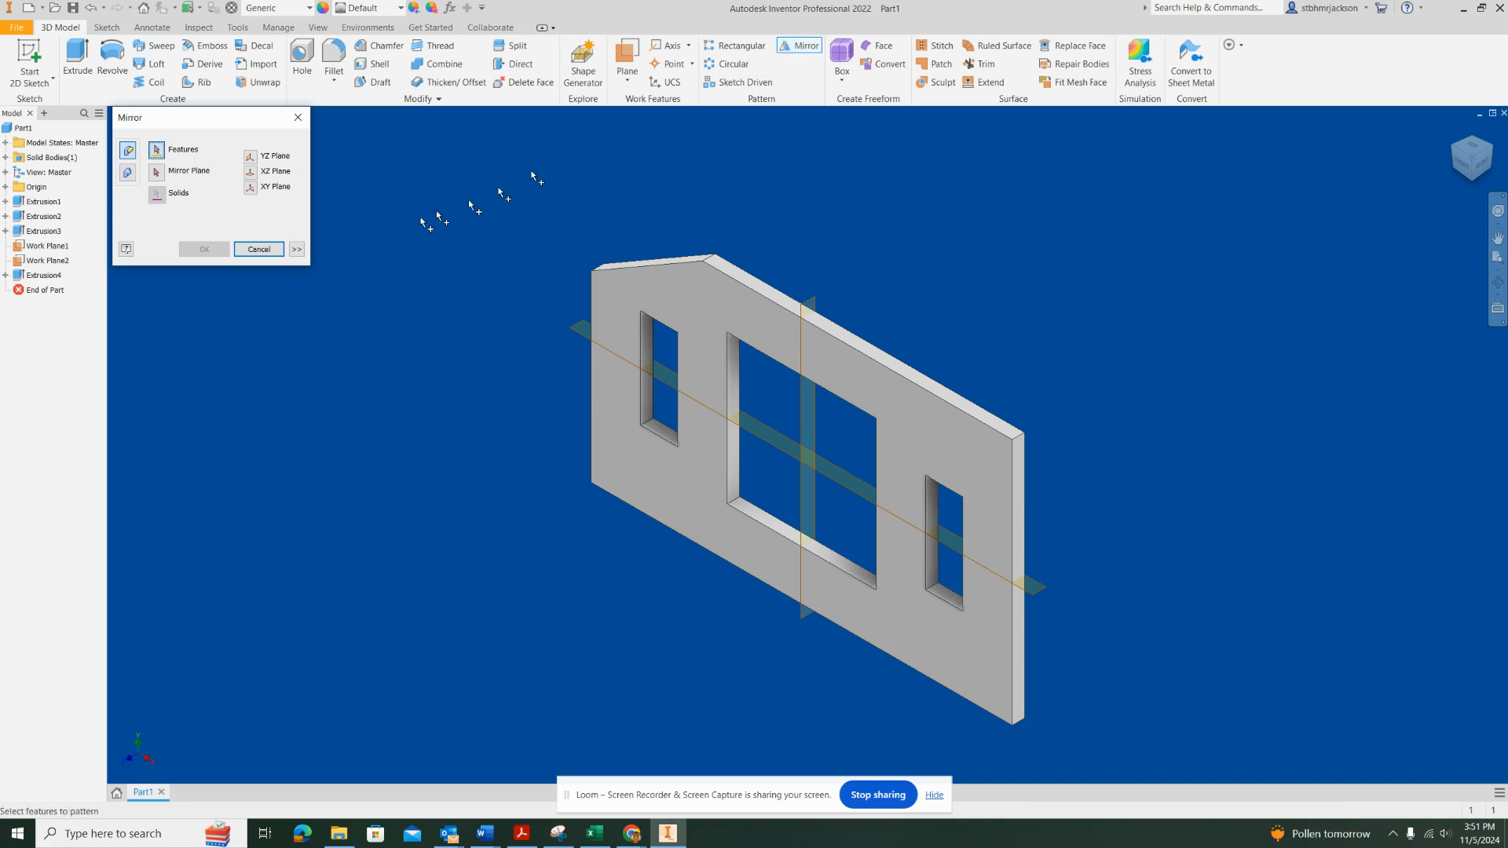
left_click(41, 275)
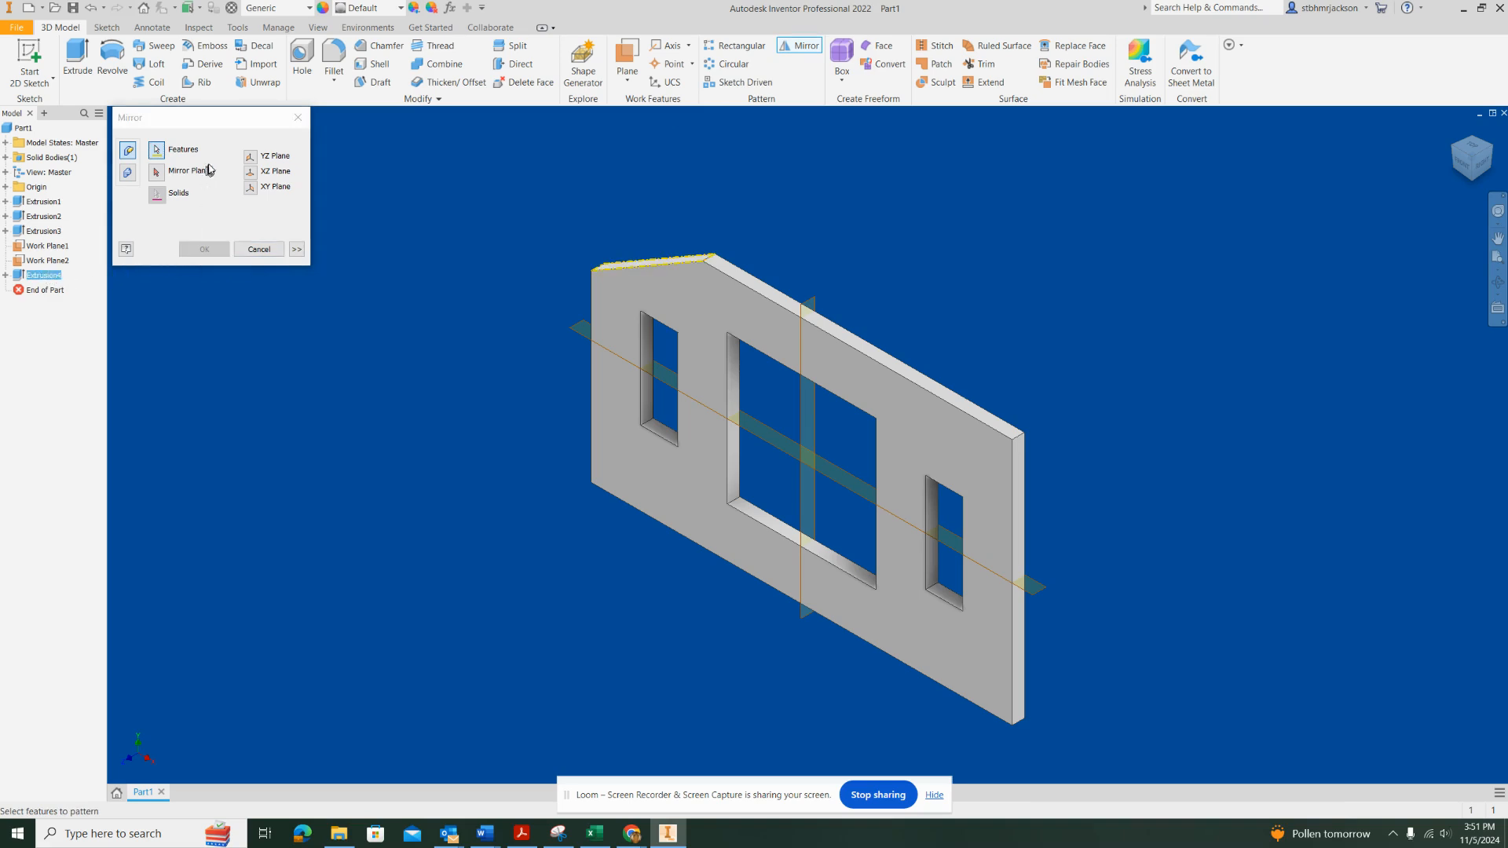
left_click(157, 174)
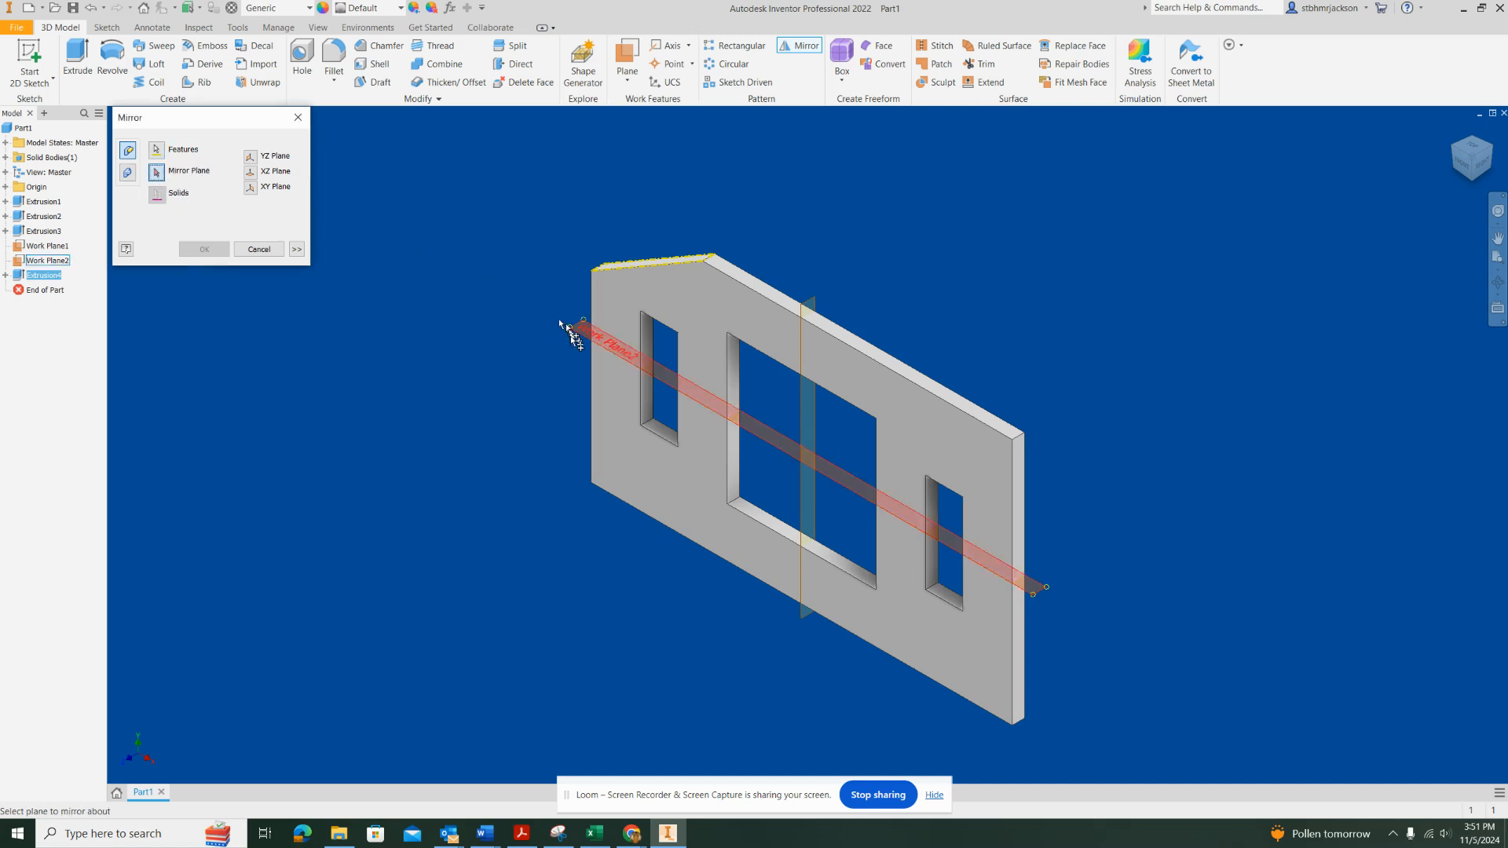
left_click(801, 410)
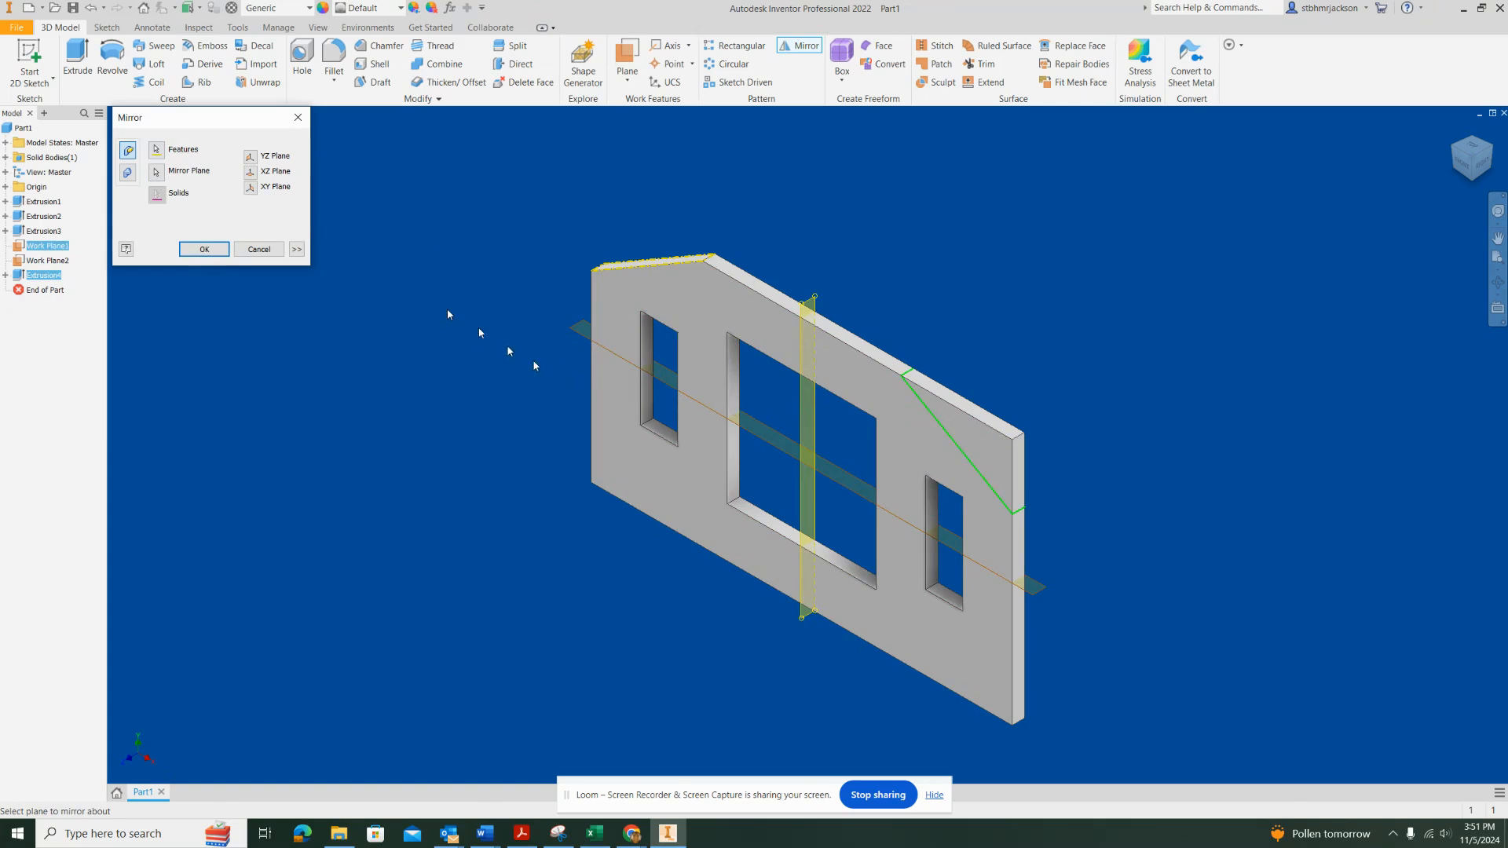
left_click(205, 250)
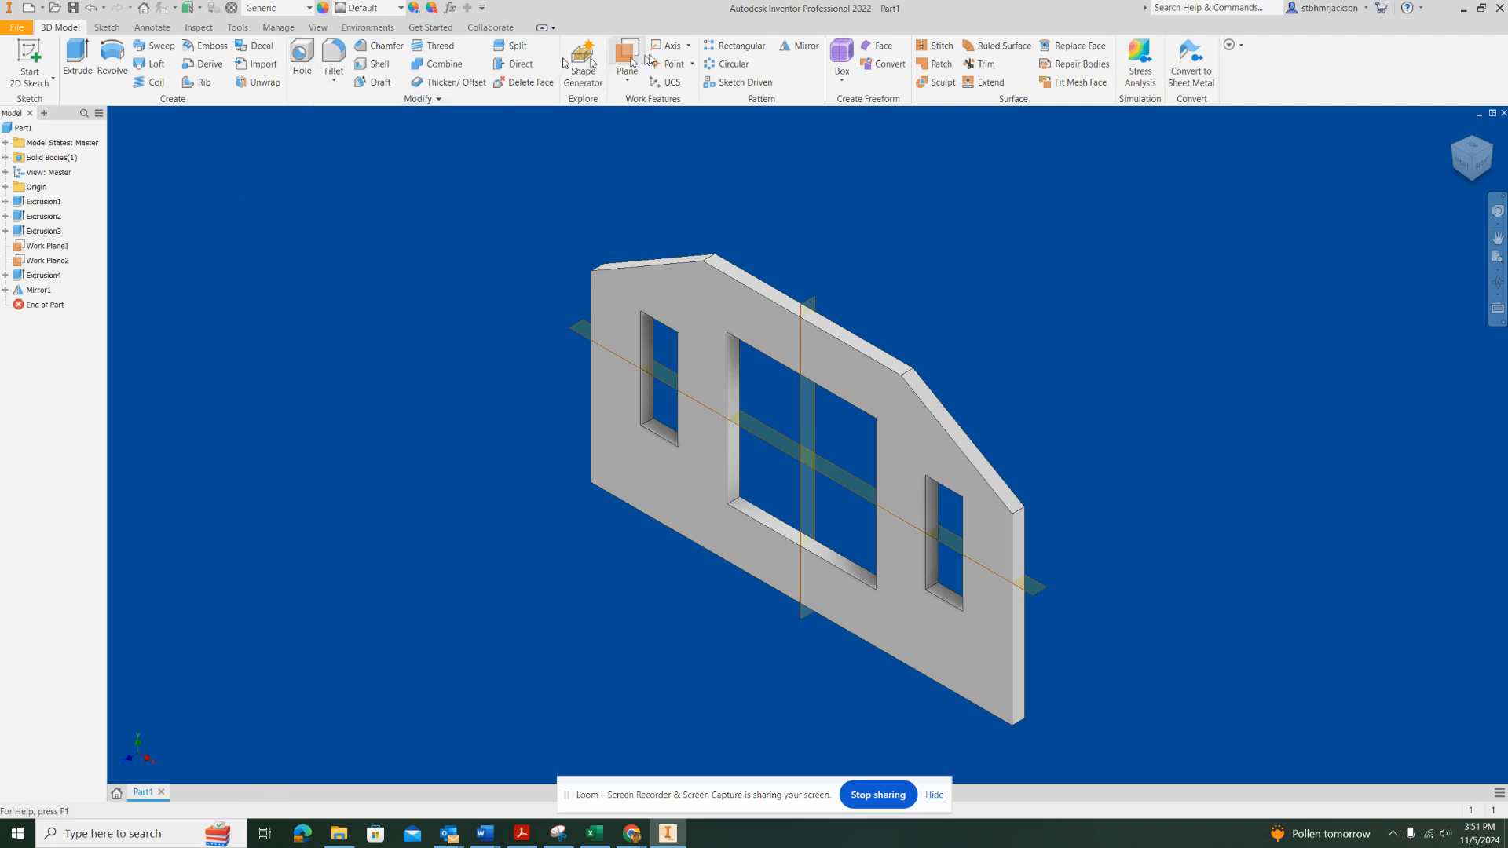
Mirror both upper corner cuts about the horizontal work plane onto the plate's lower corners
left_click(800, 47)
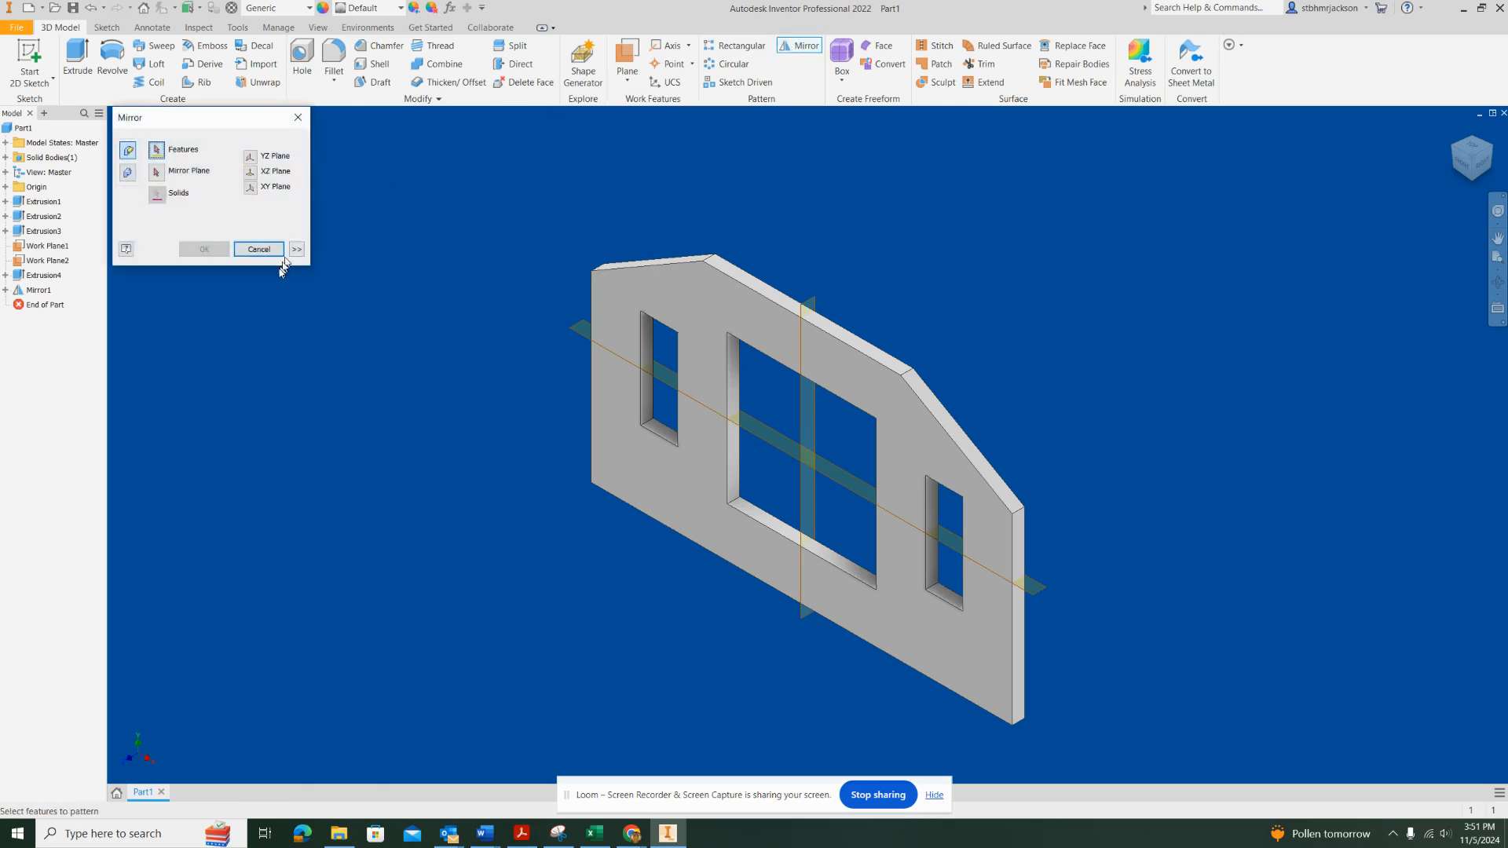
left_click(46, 275)
left_click(38, 290)
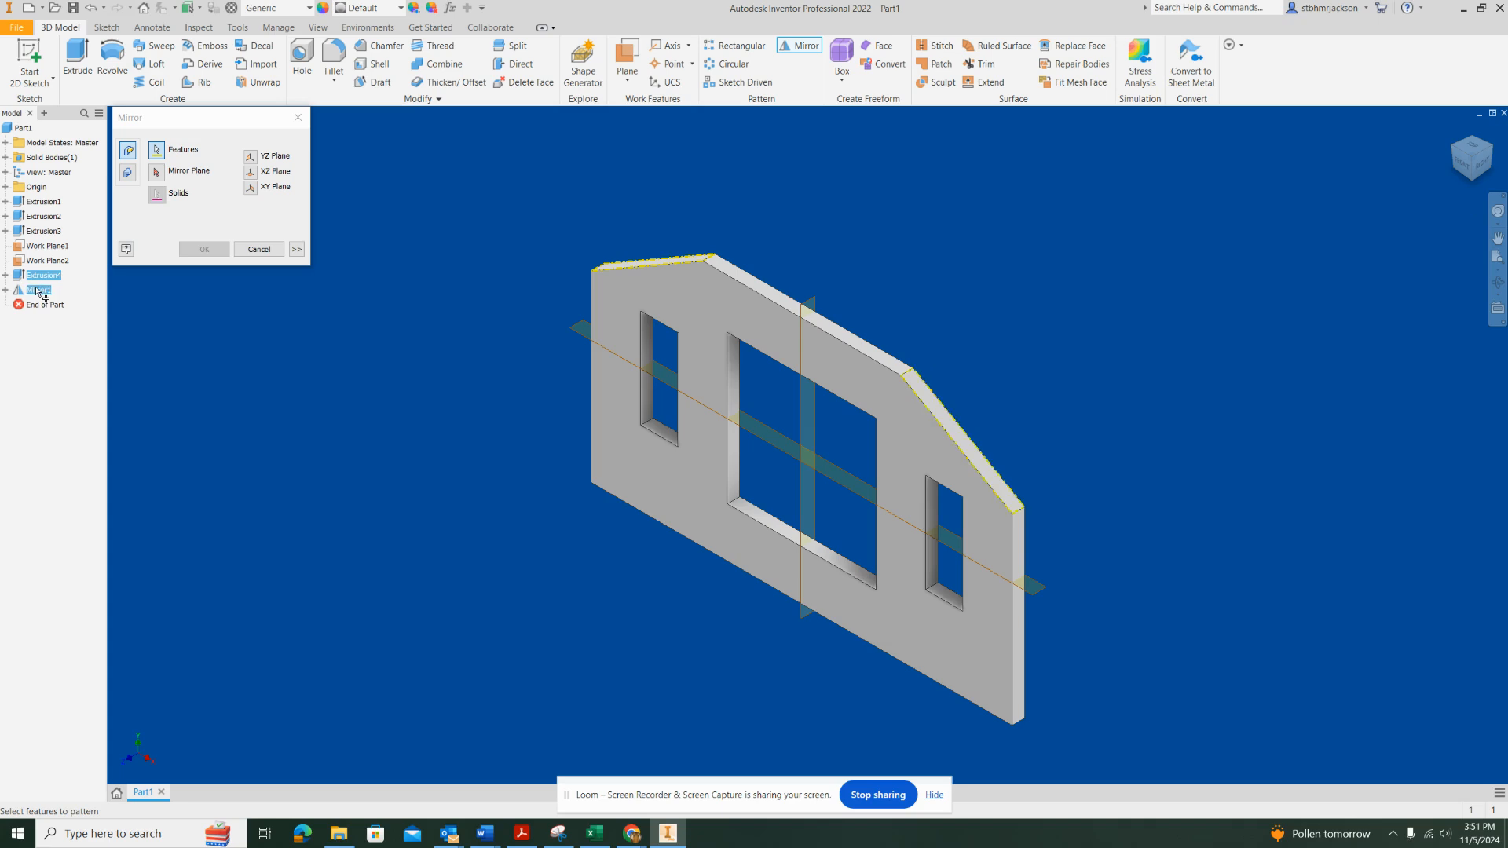
left_click(155, 173)
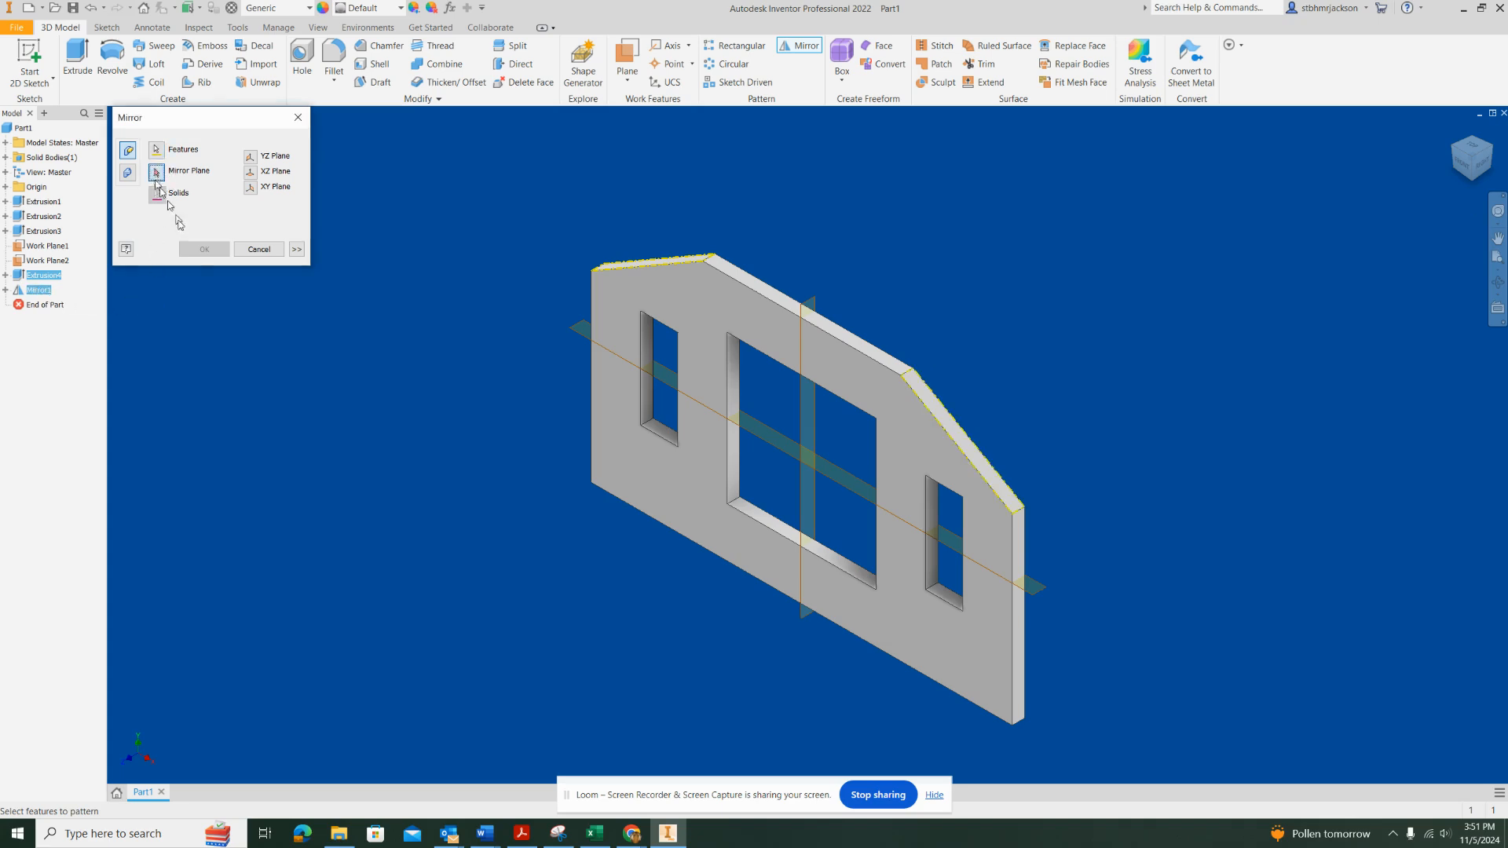
left_click(762, 438)
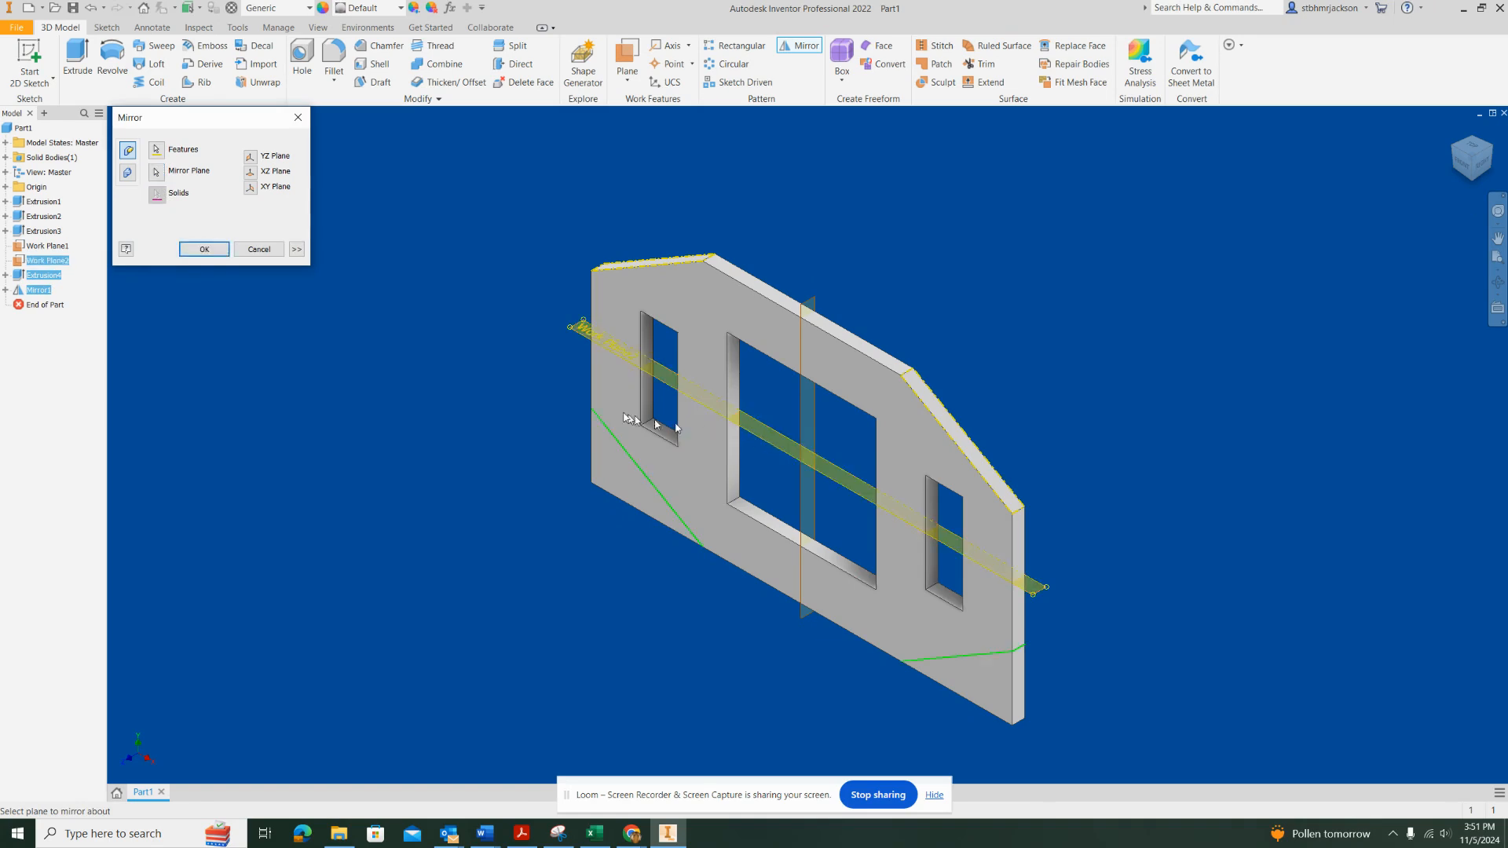
left_click(203, 247)
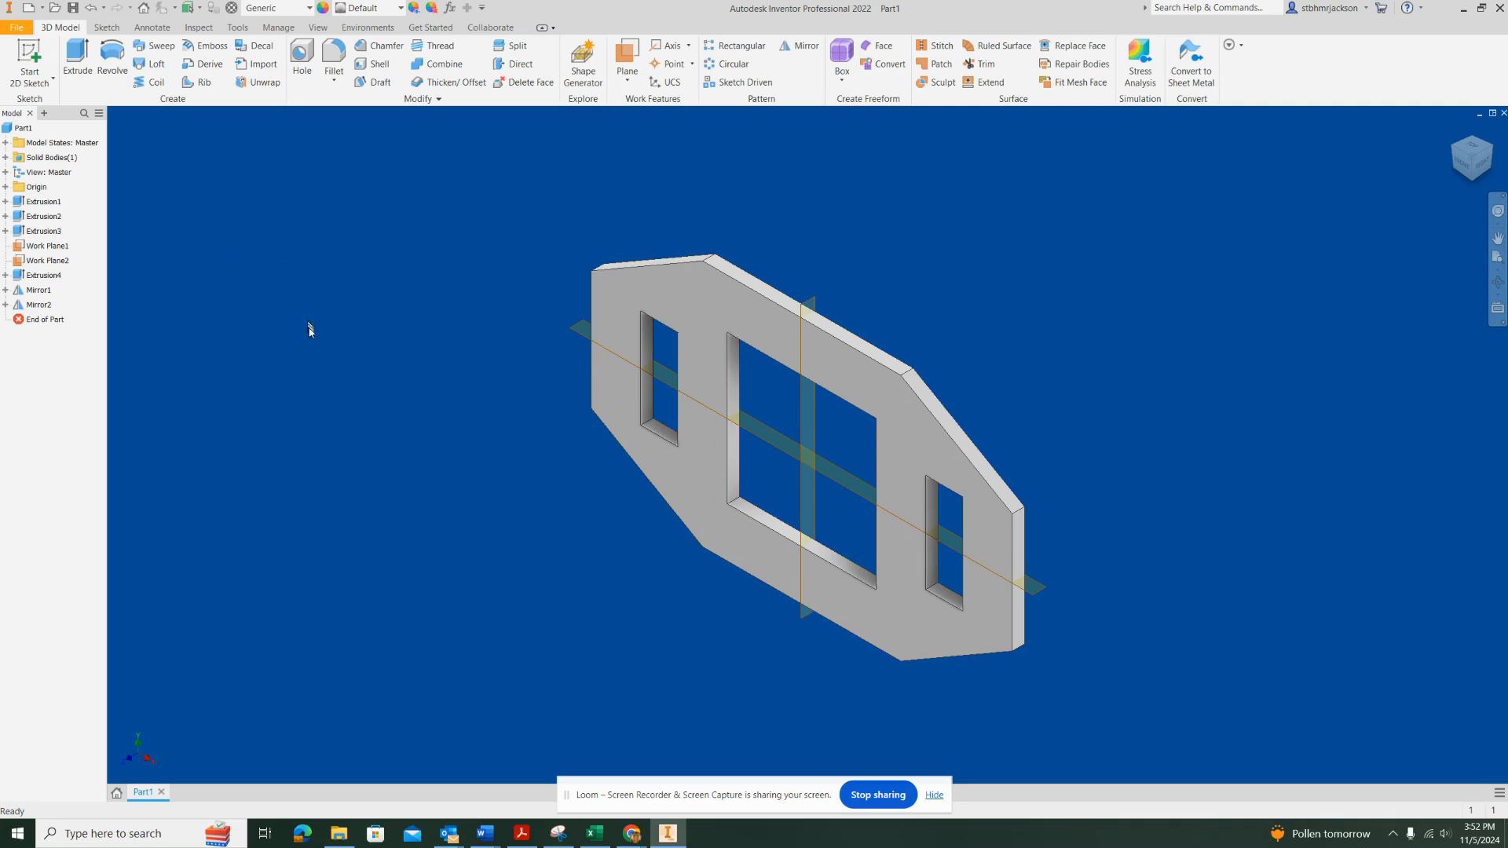
Turn off the visibility of both work planes, Work Plane1 and Work Plane2
middle_click_drag(681, 548, 916, 657, "shift")
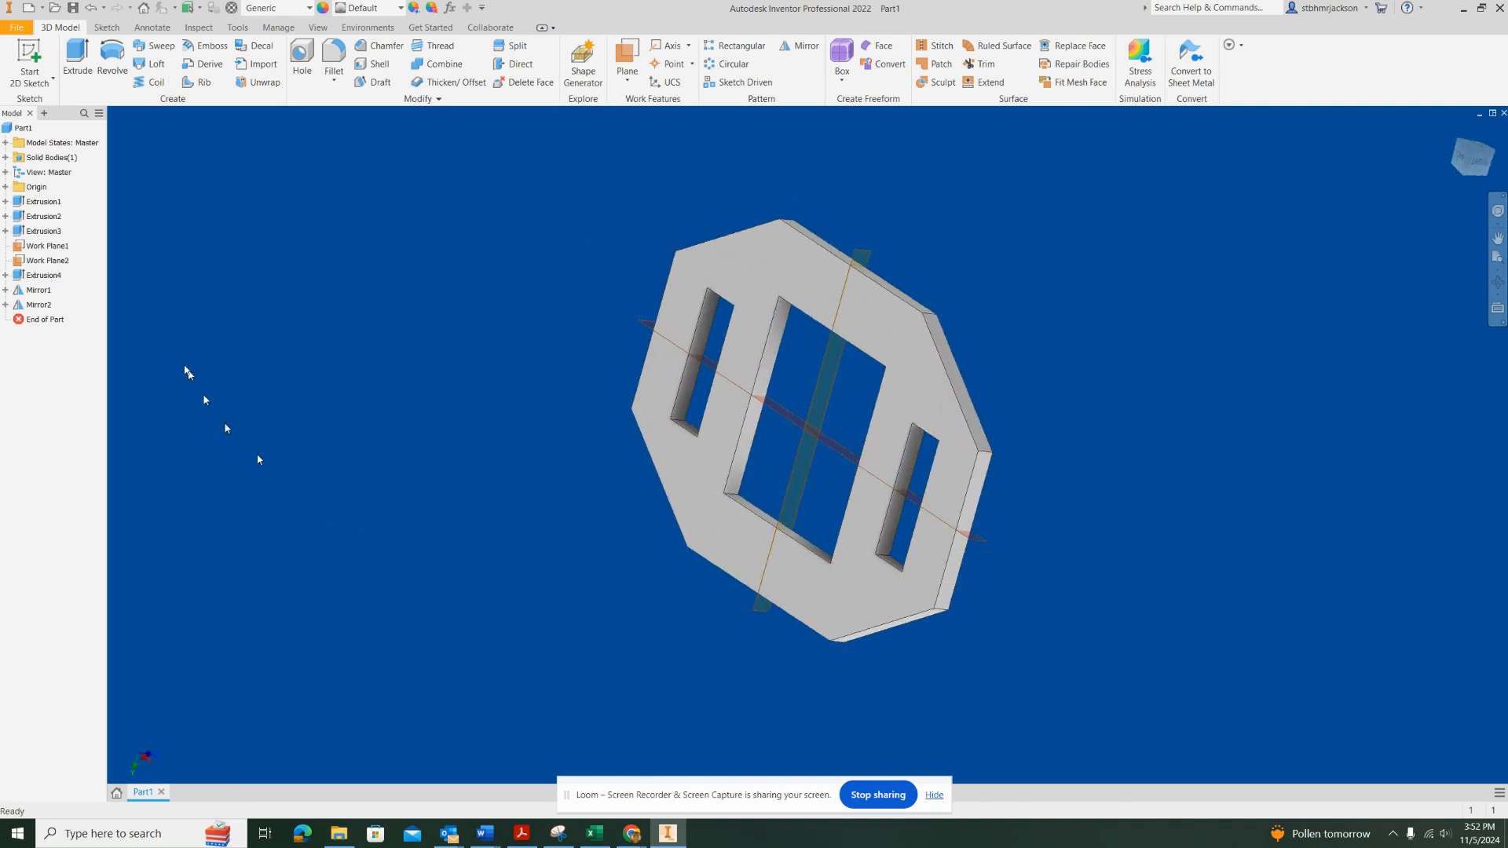
left_click(49, 246)
right_click(52, 248)
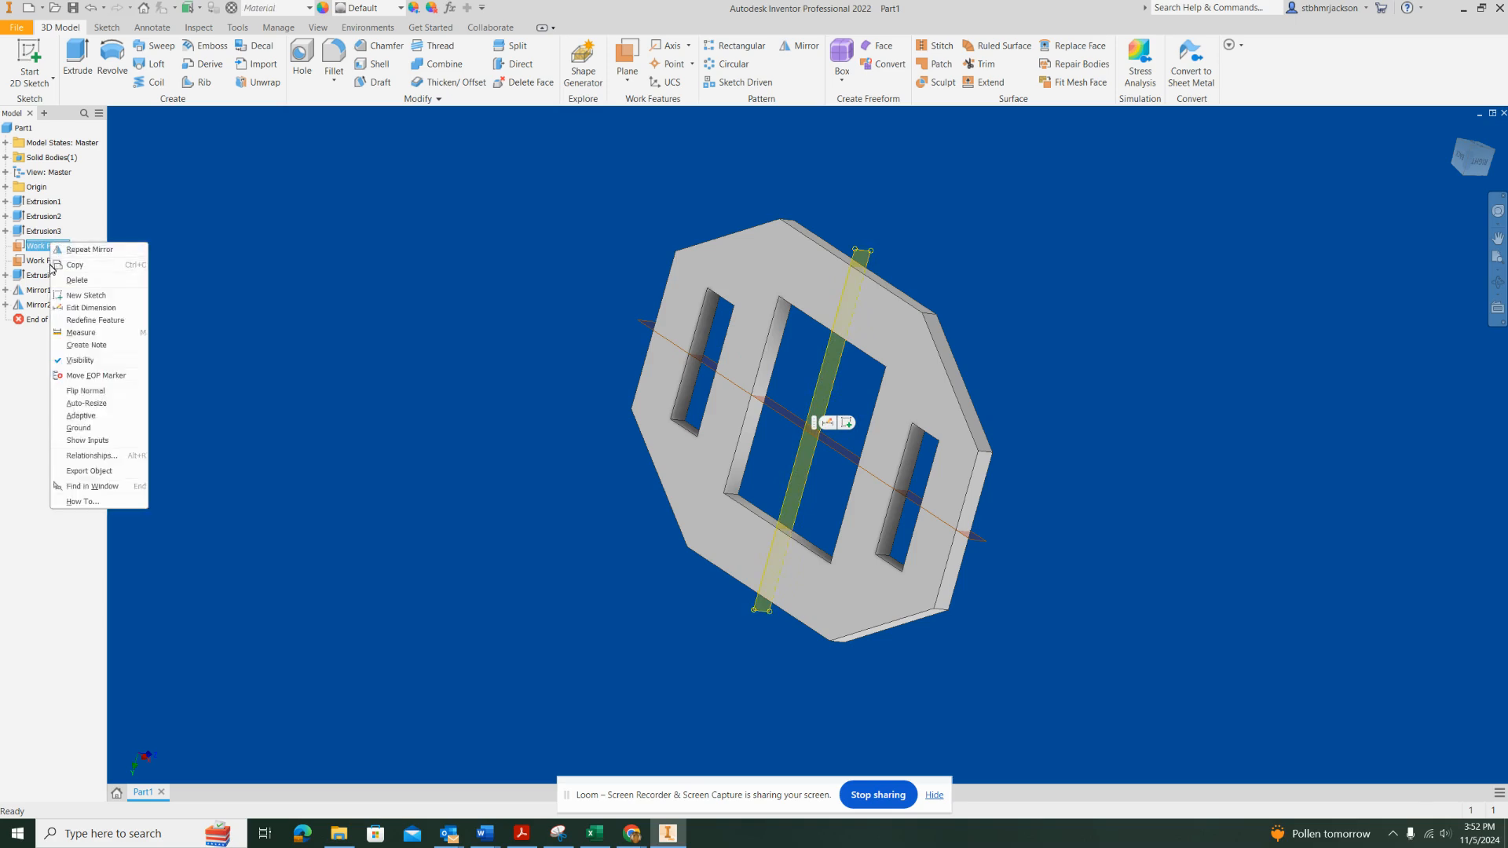
left_click(79, 360)
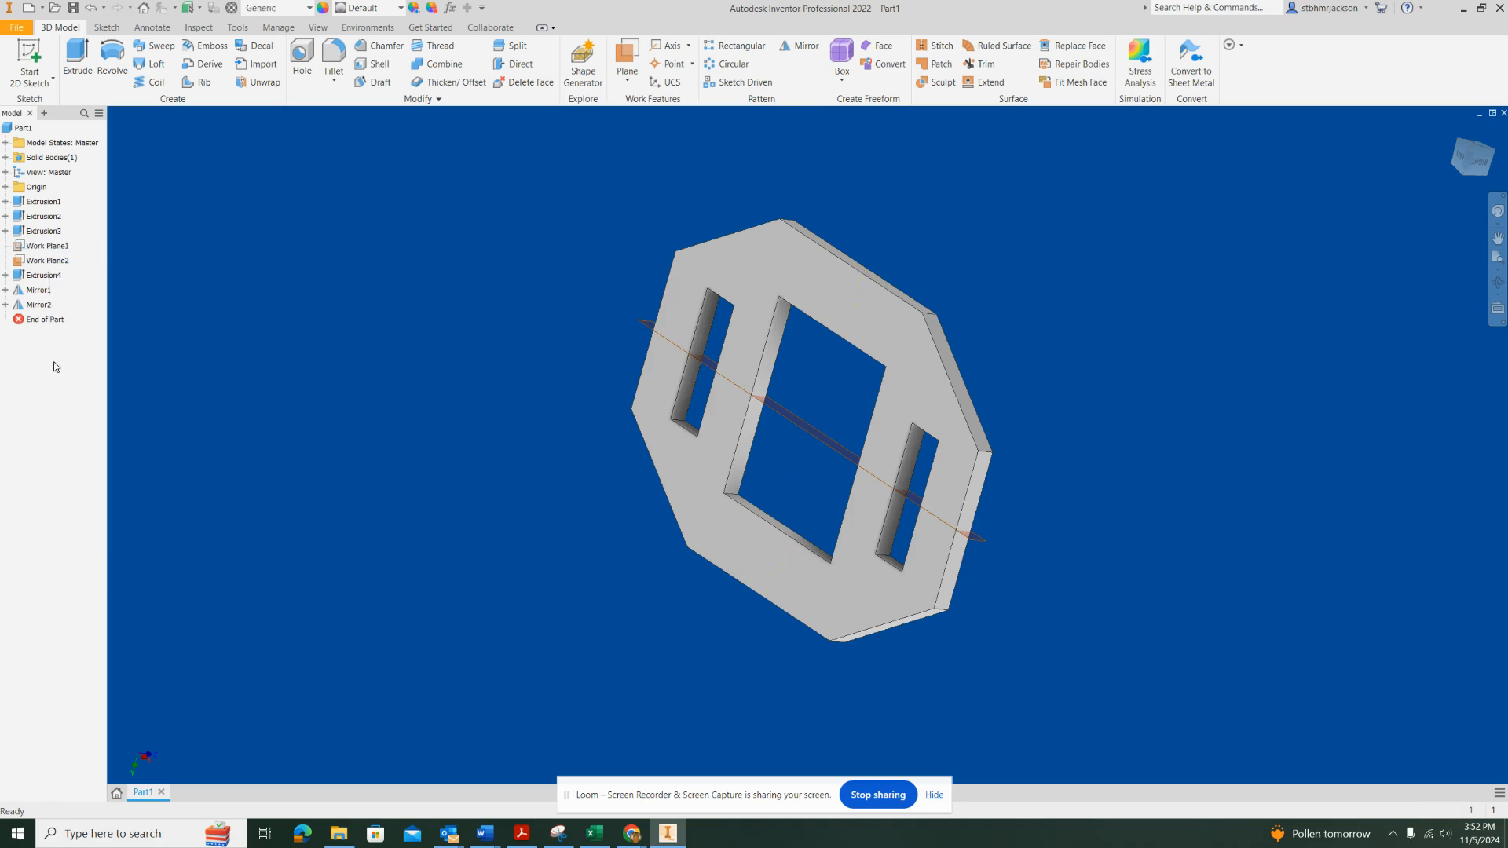
left_click(38, 260)
right_click(39, 260)
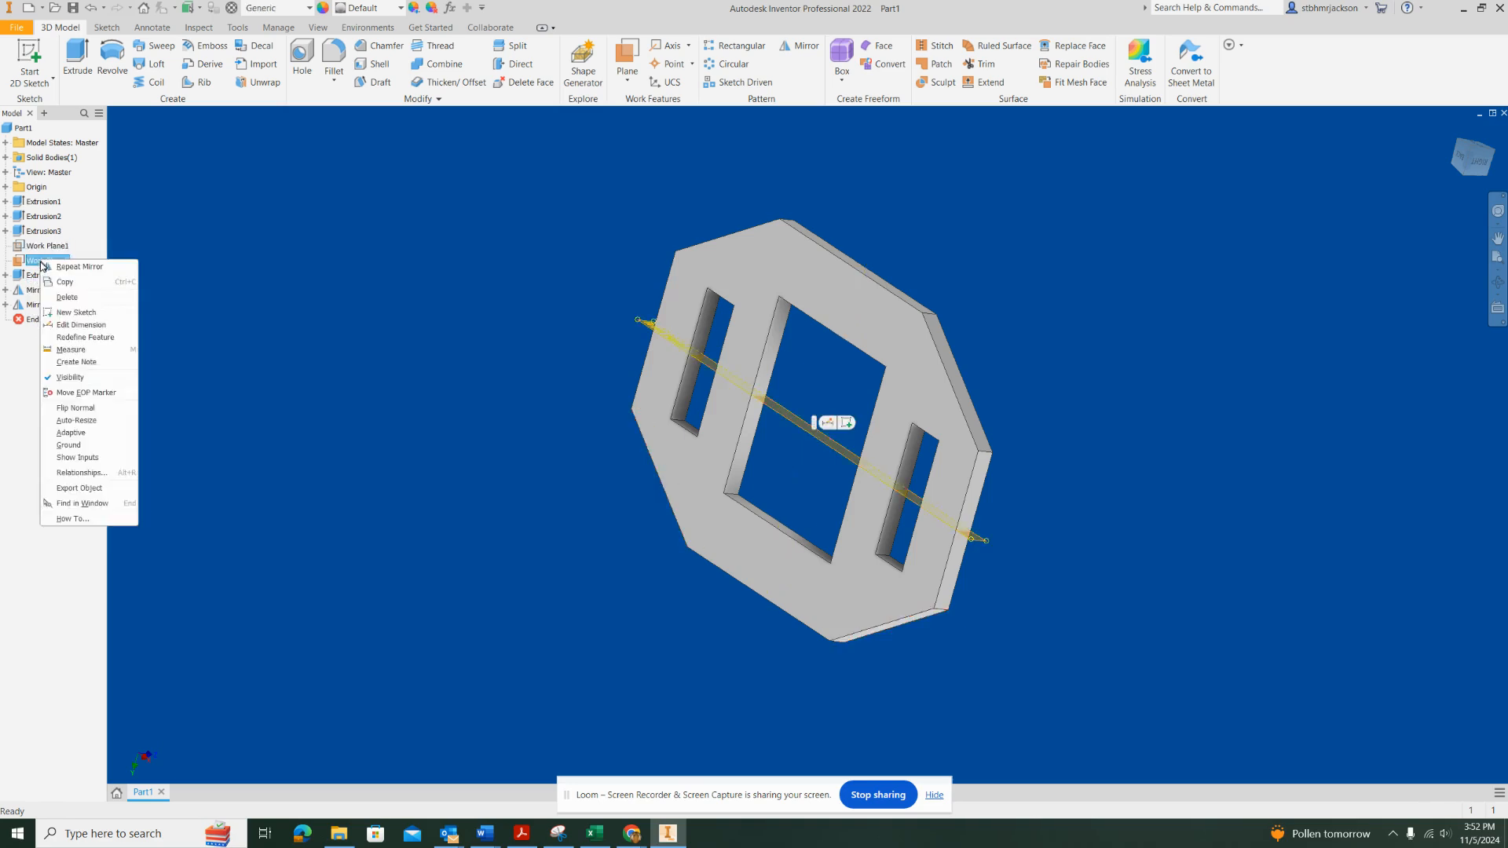
left_click(53, 378)
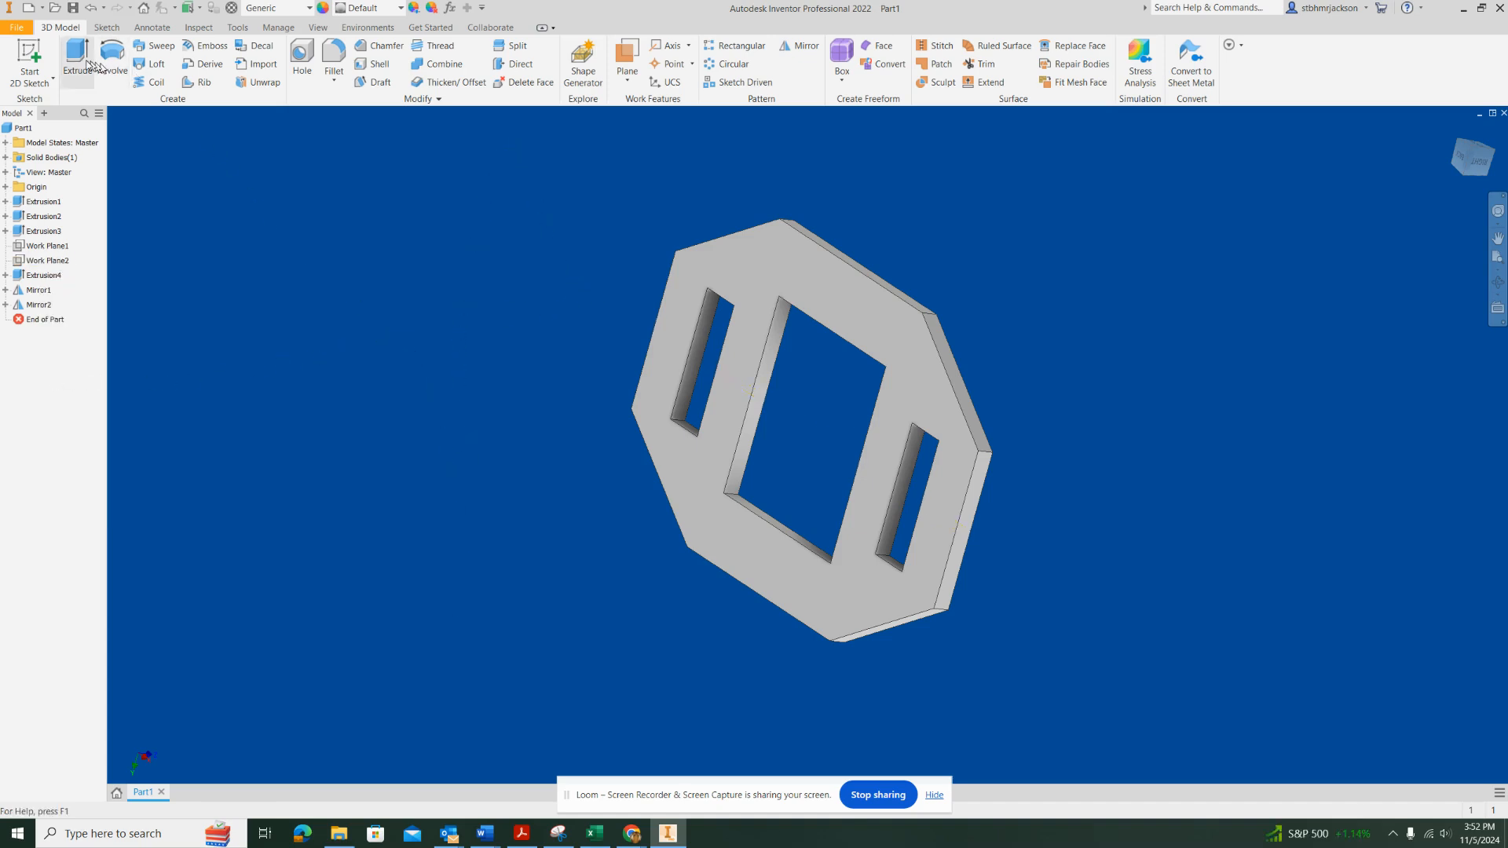
Save the part on the USB drive as FIGURE 3-52 BASE PLATE
left_click(19, 32)
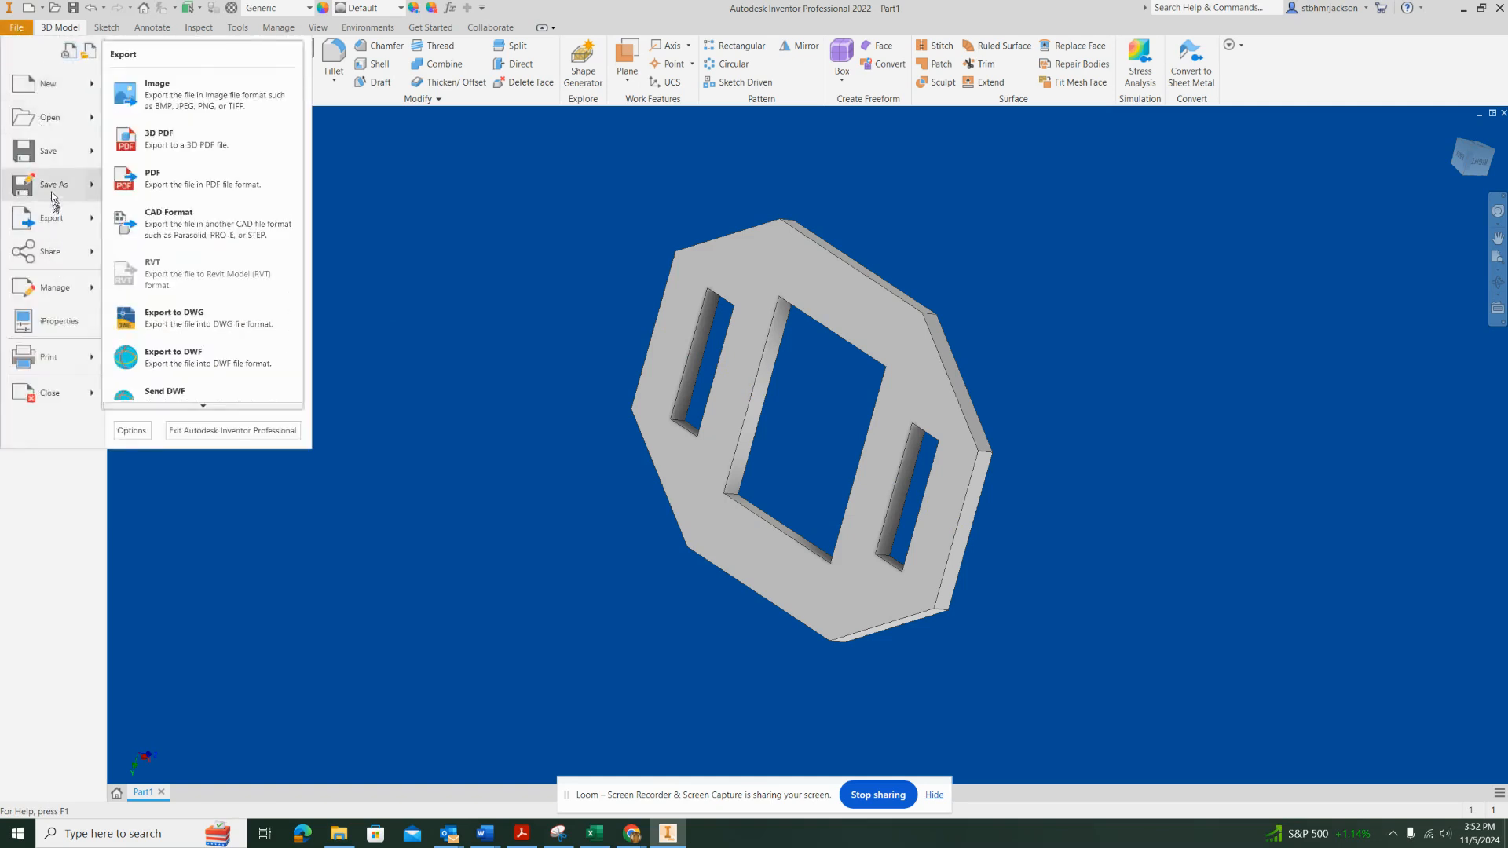
left_click(58, 149)
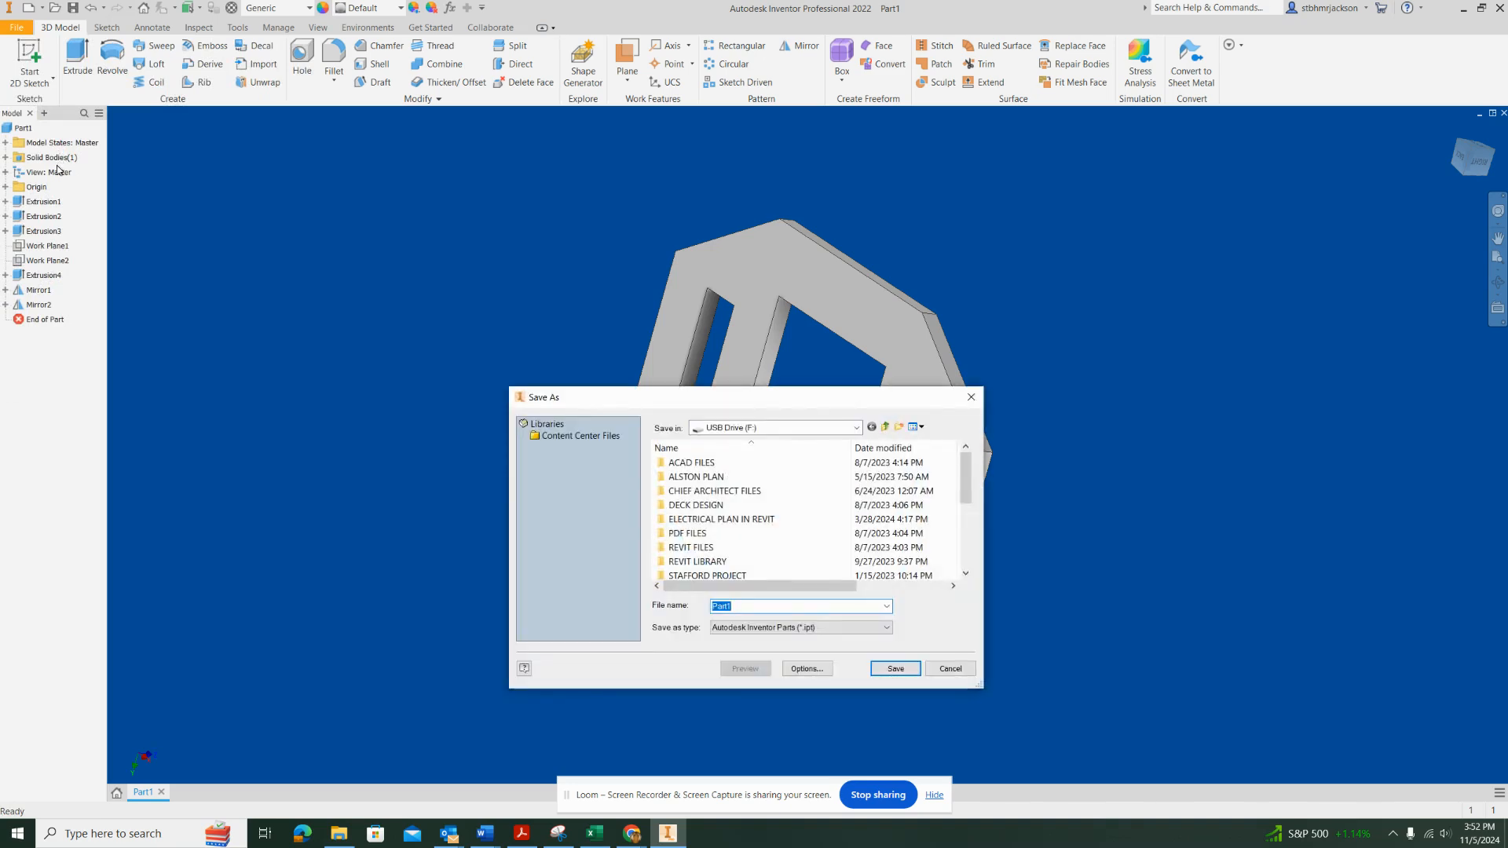
type("figFIG")
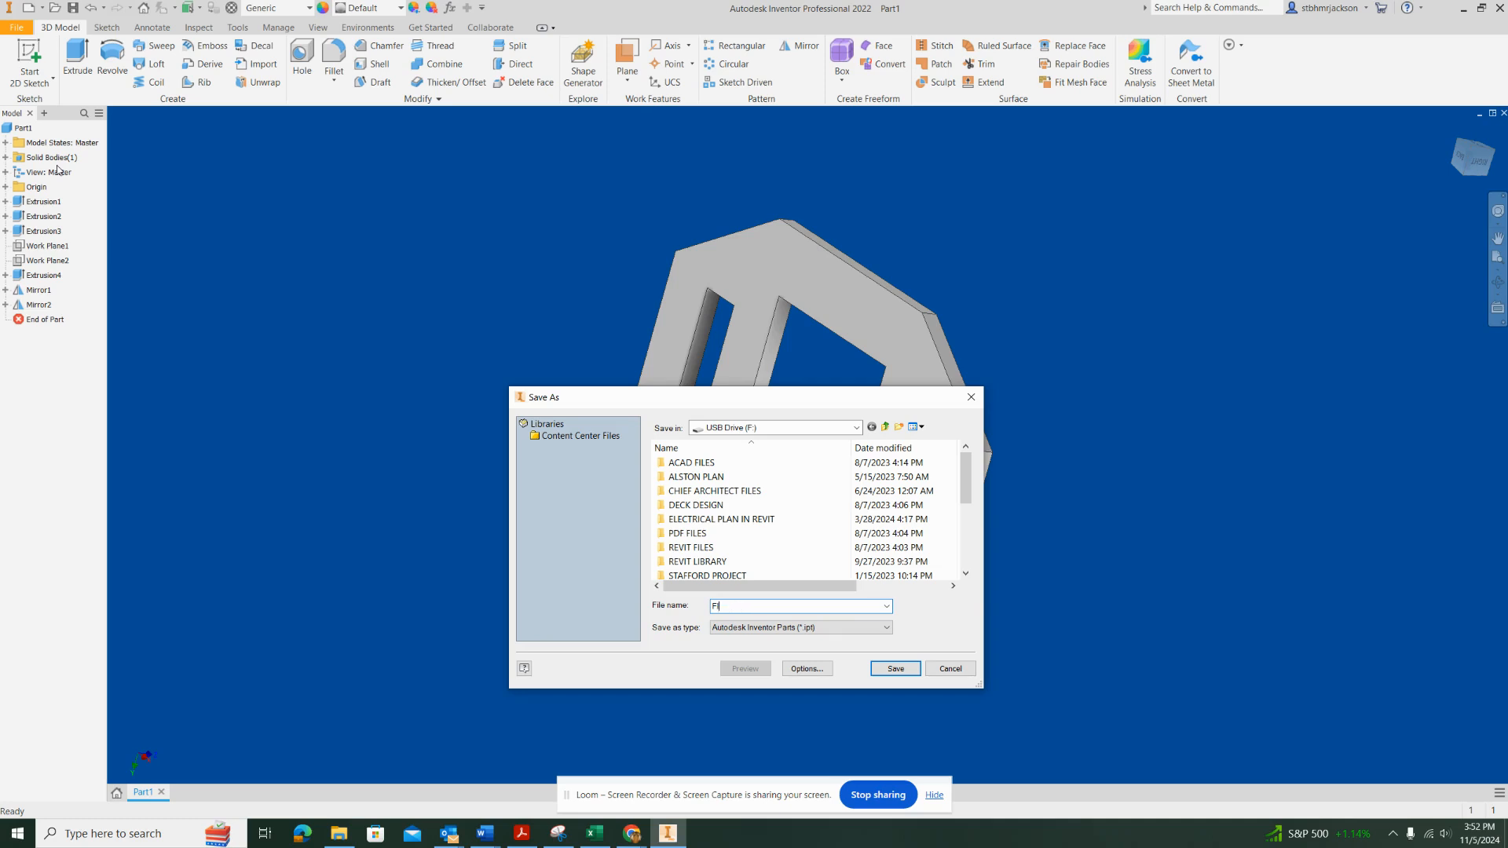
key("BackSpace")
type("I")
left_click(905, 673)
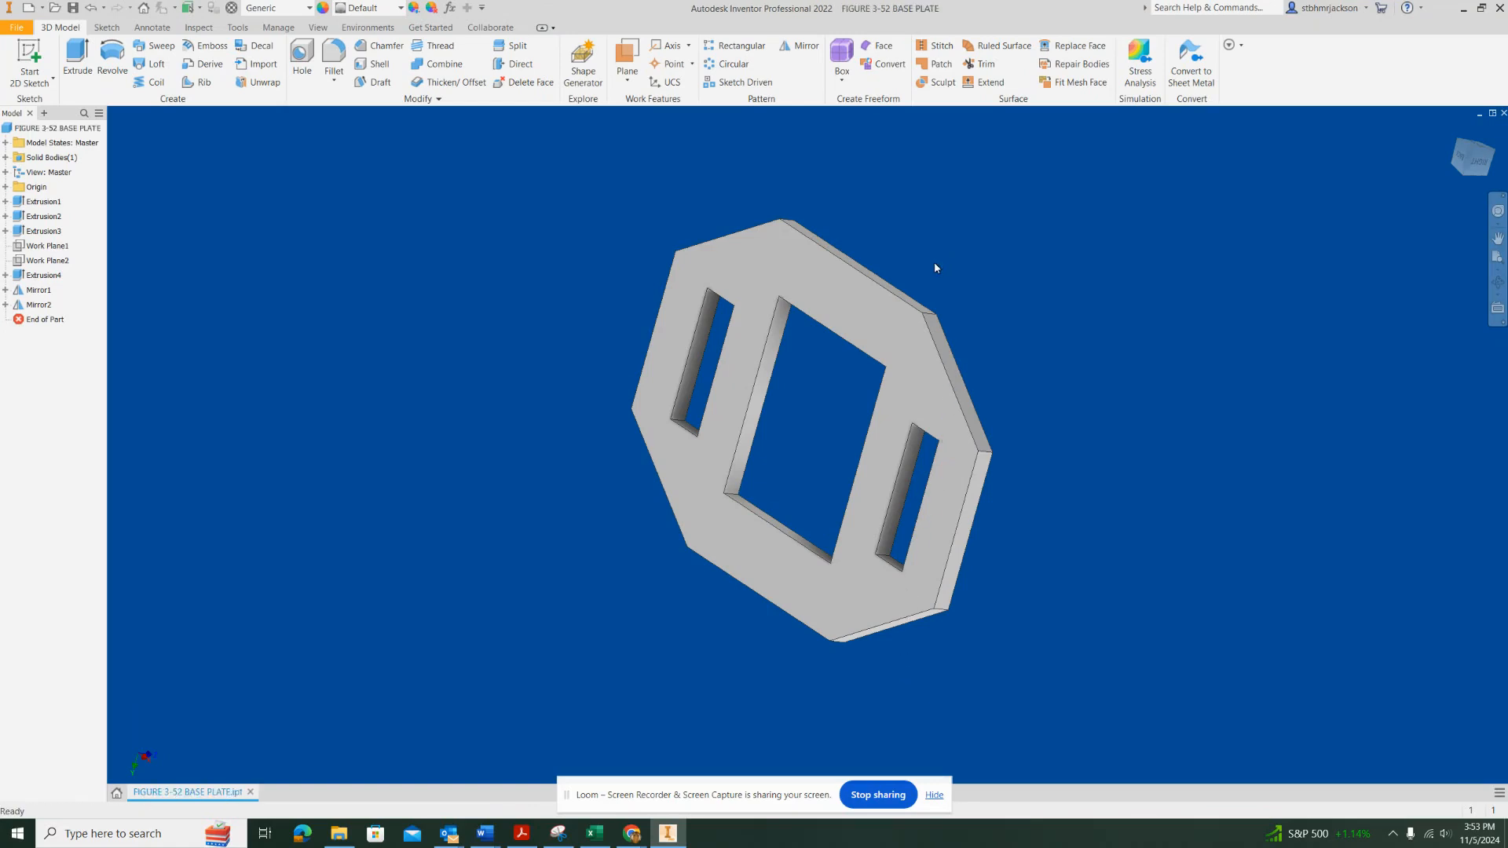
Create a new drawing file from the Standard.idw template
left_click(19, 28)
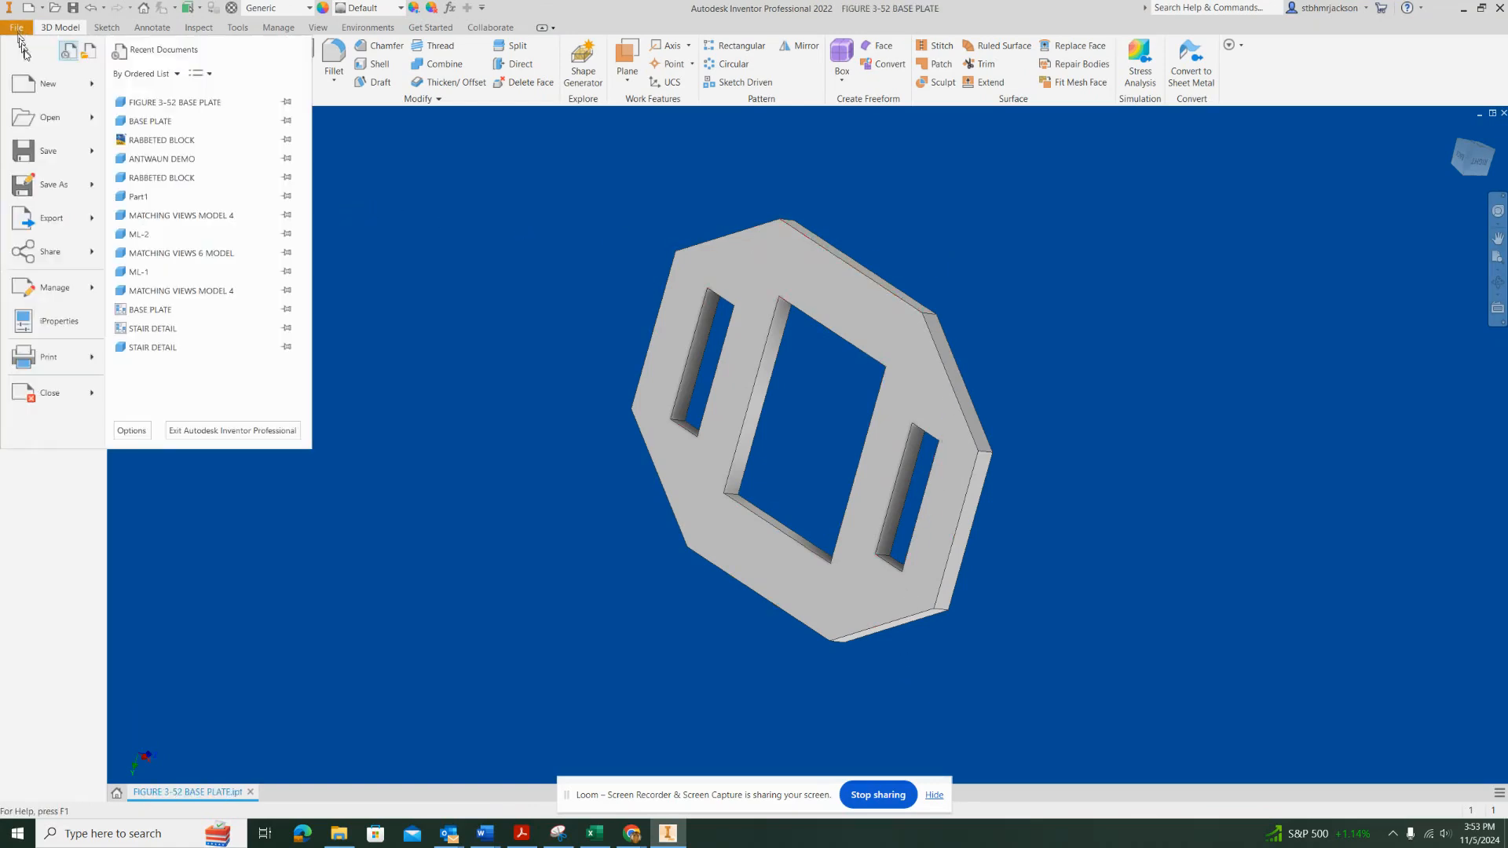
left_click(45, 85)
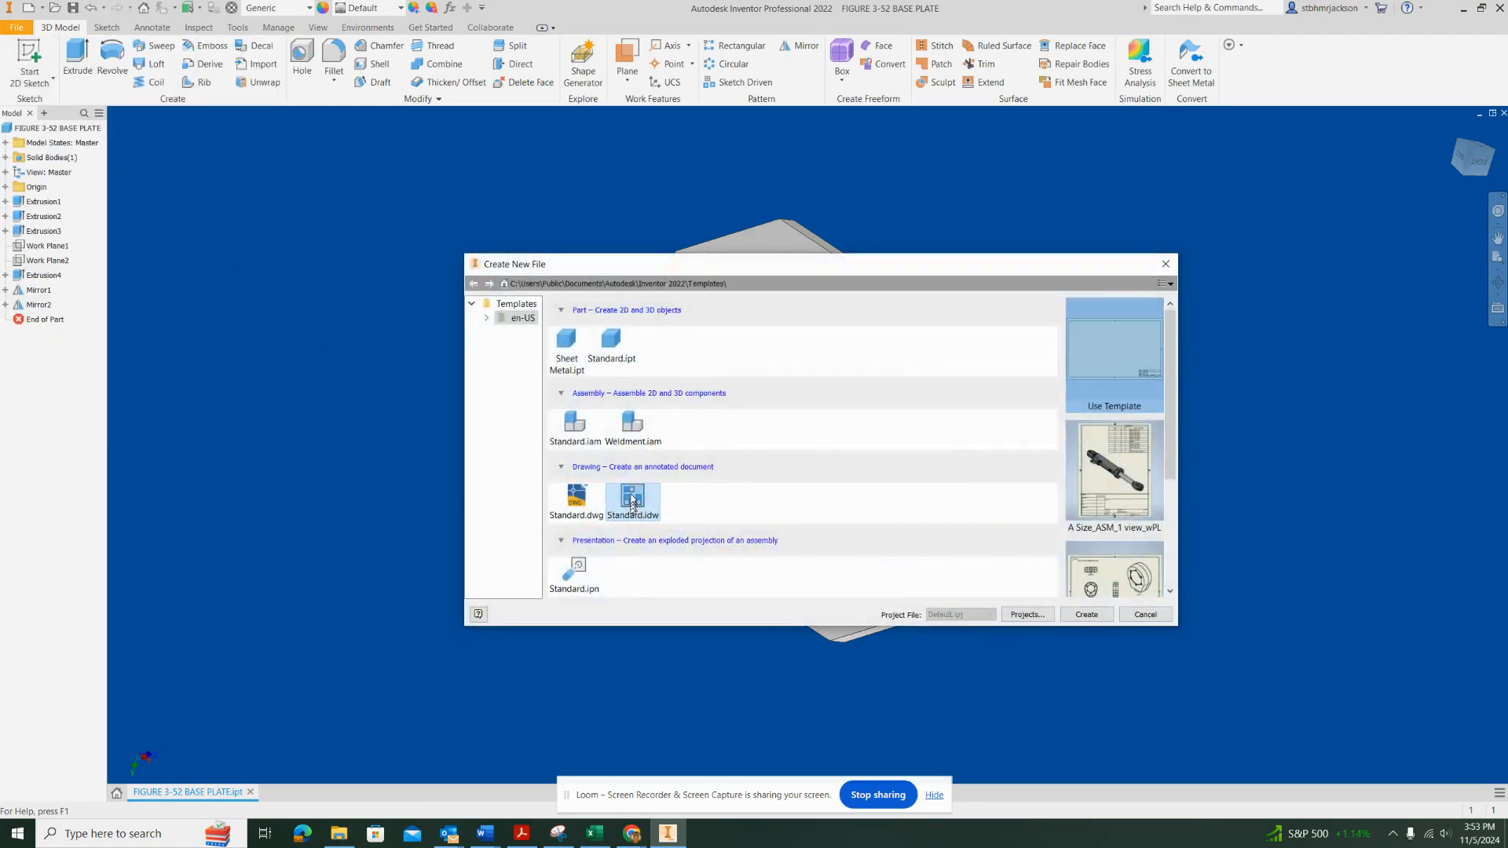
left_click(1088, 614)
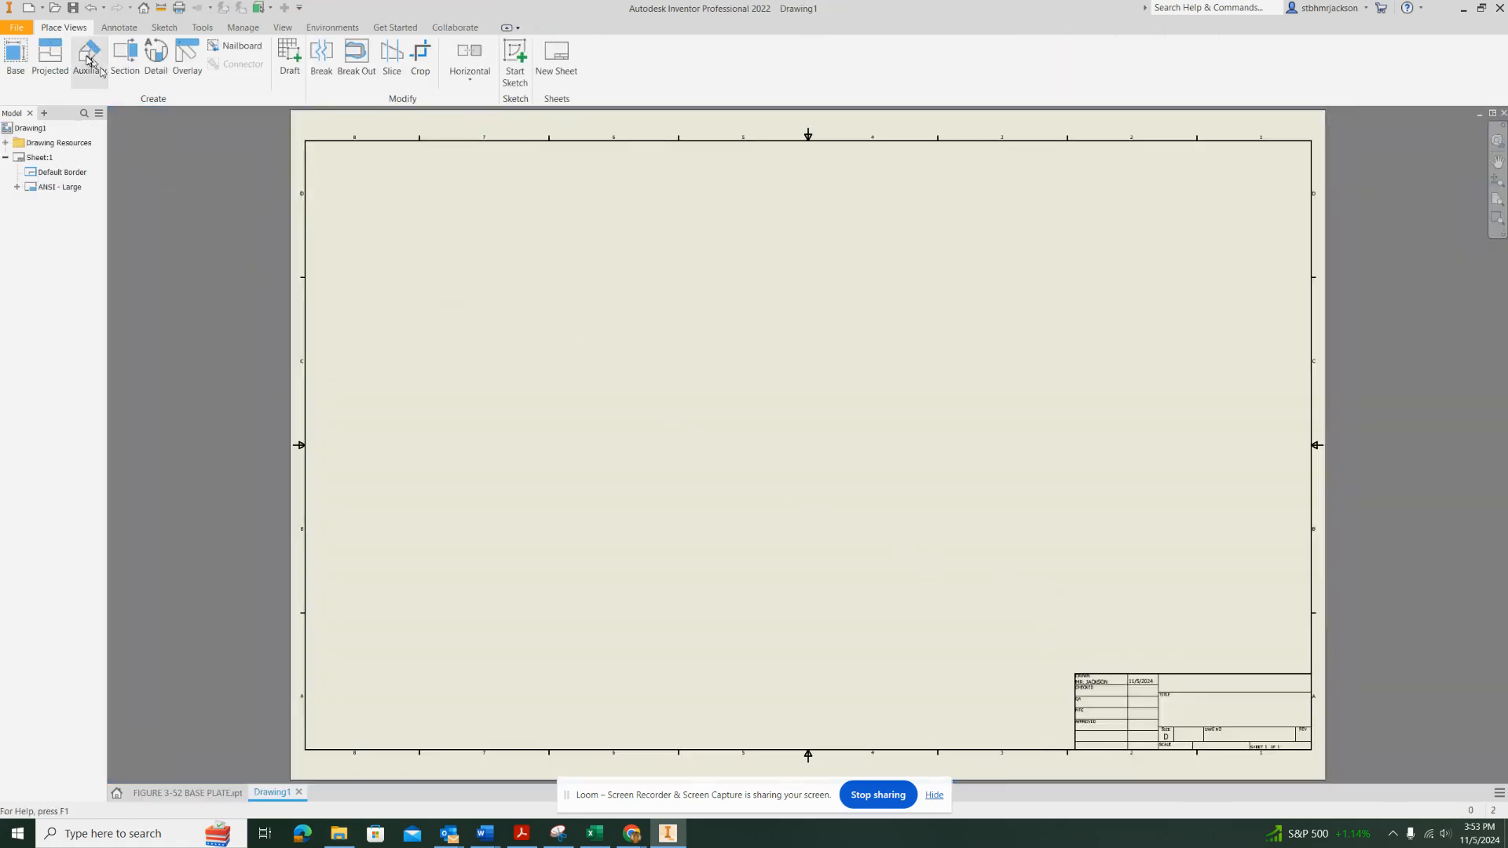
Place a front base view of the base plate at 1:1 scale in the middle of the sheet
left_click(16, 53)
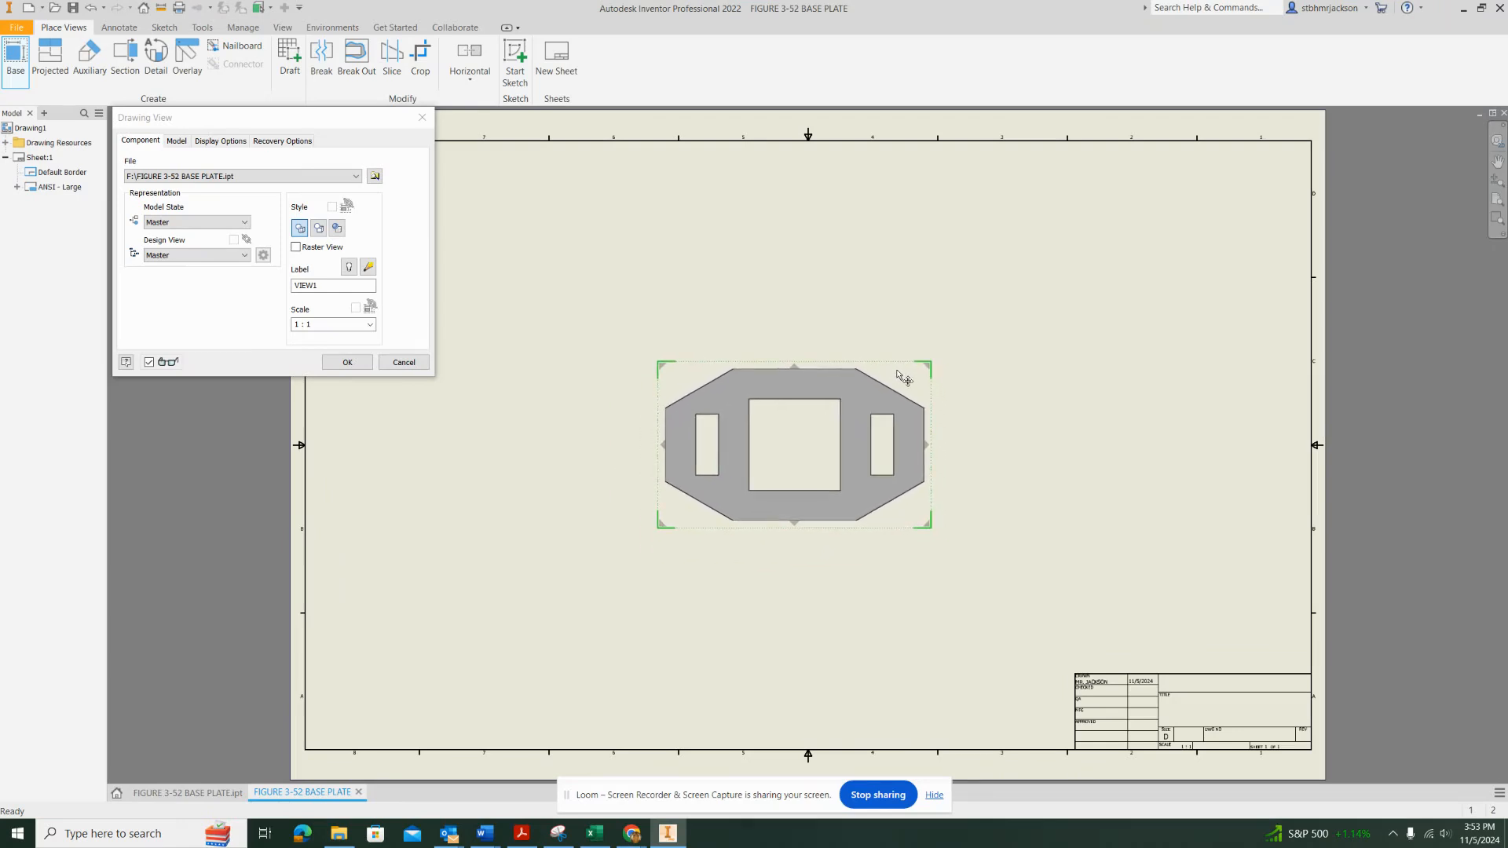
left_click(901, 365)
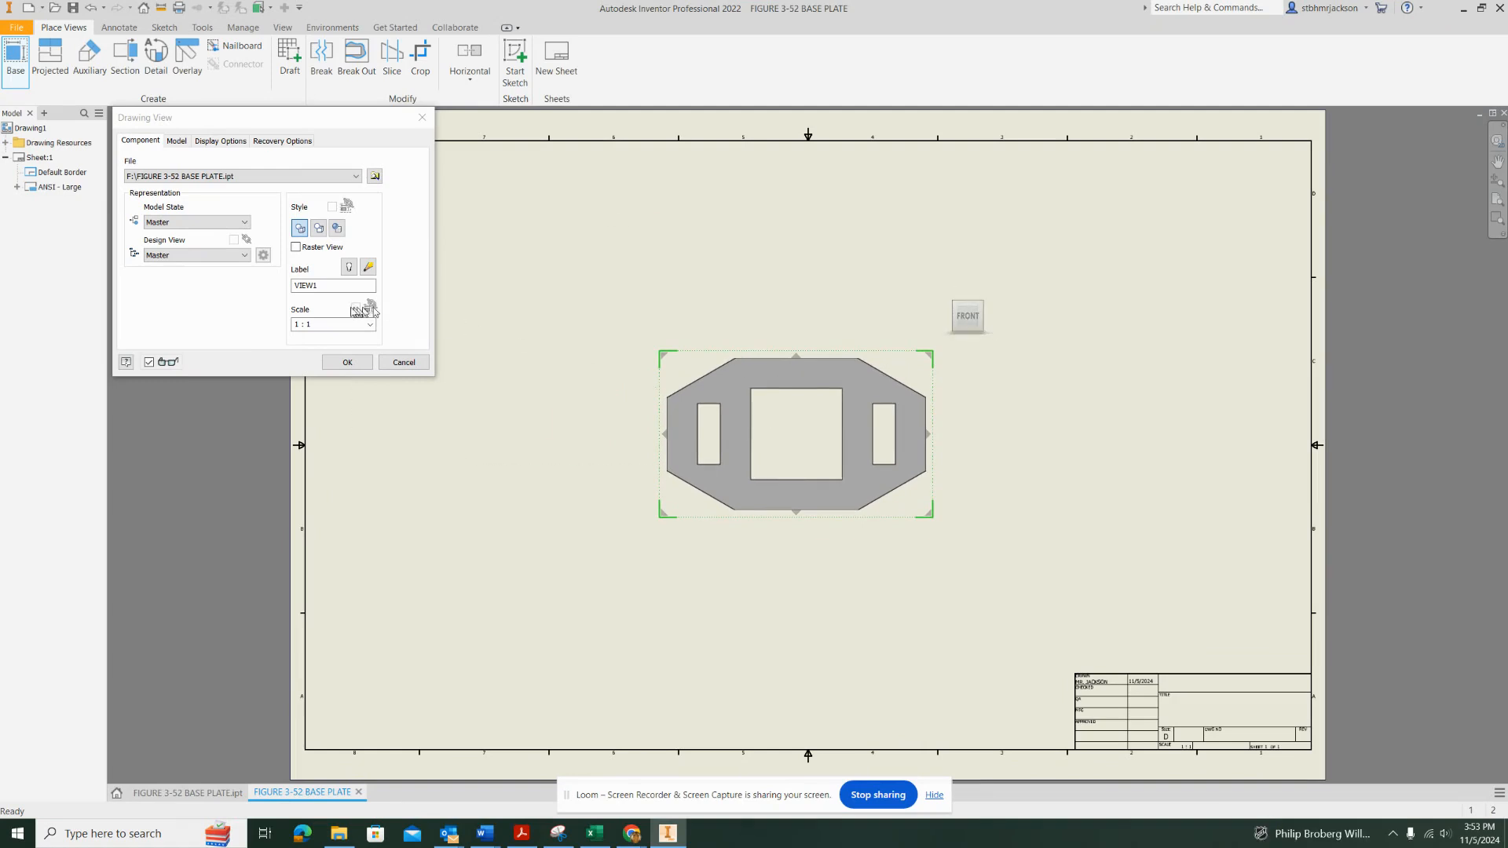
left_click(348, 362)
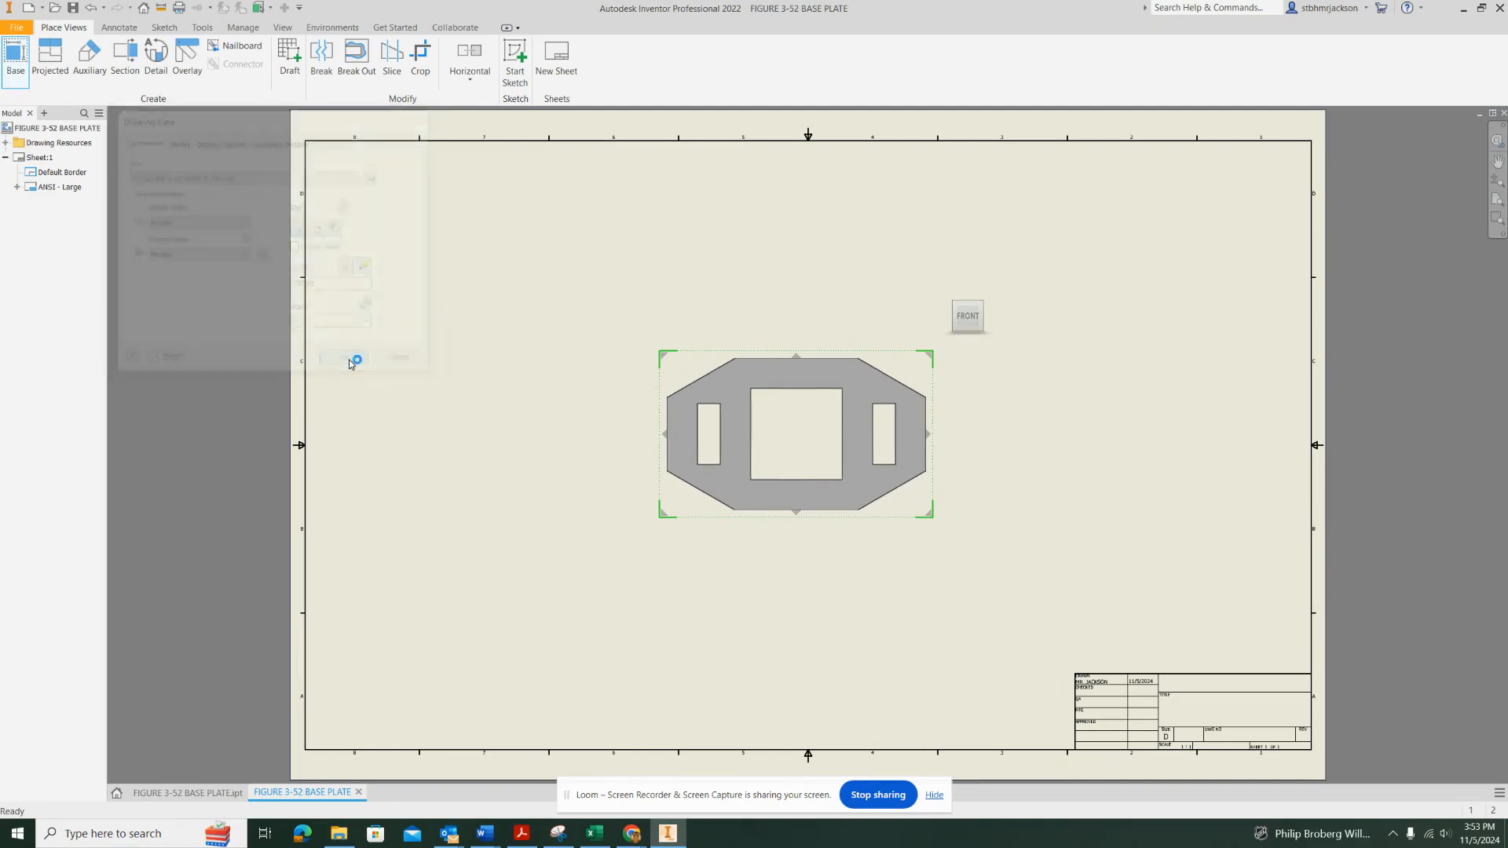
Project an isometric view from the base view and place it in the sheet's upper-right corner
left_click(53, 73)
left_click(757, 414)
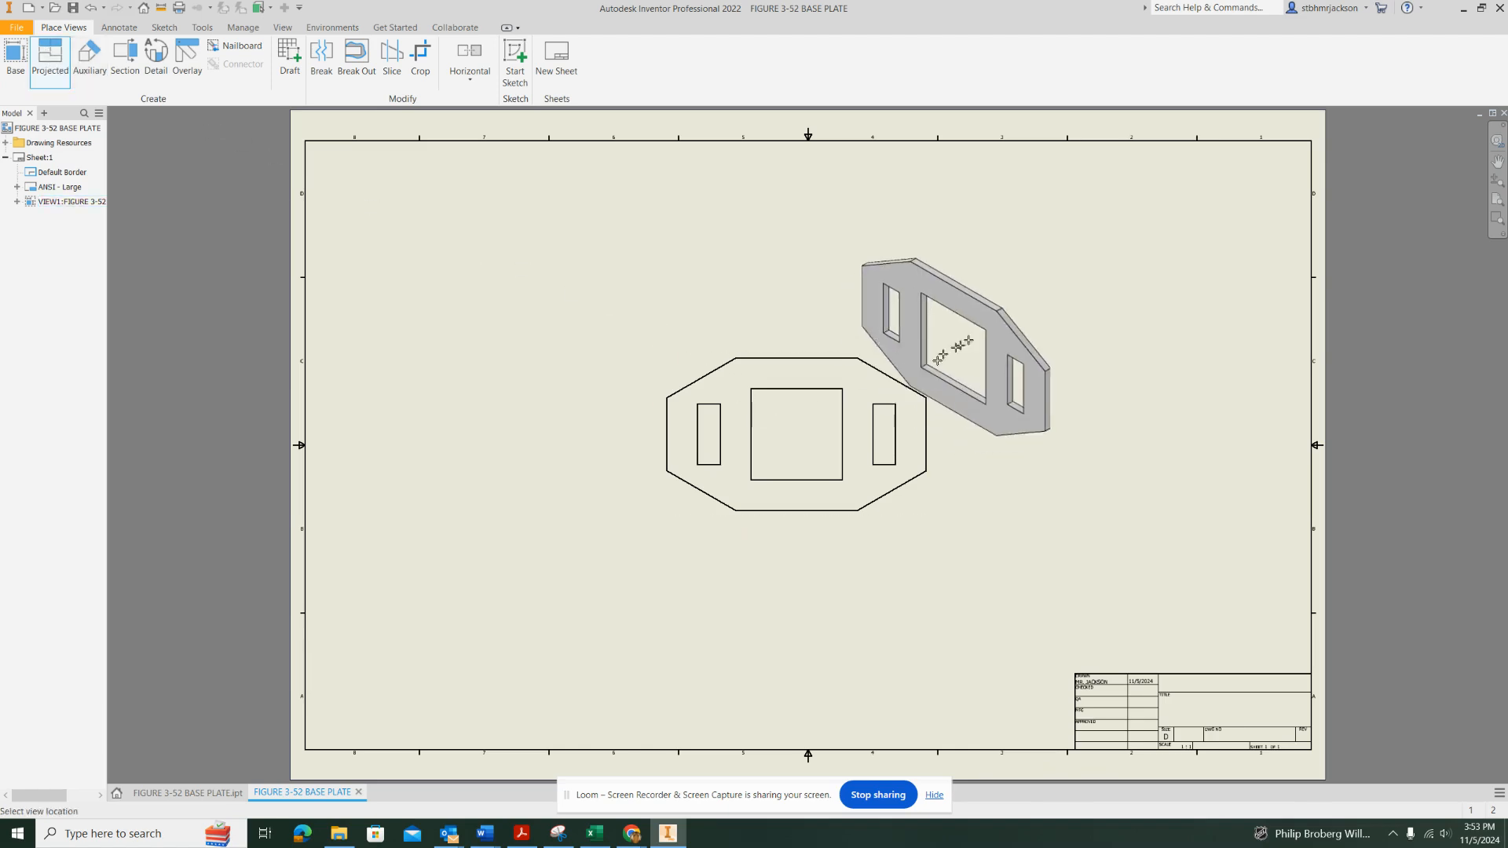
left_click(1186, 255)
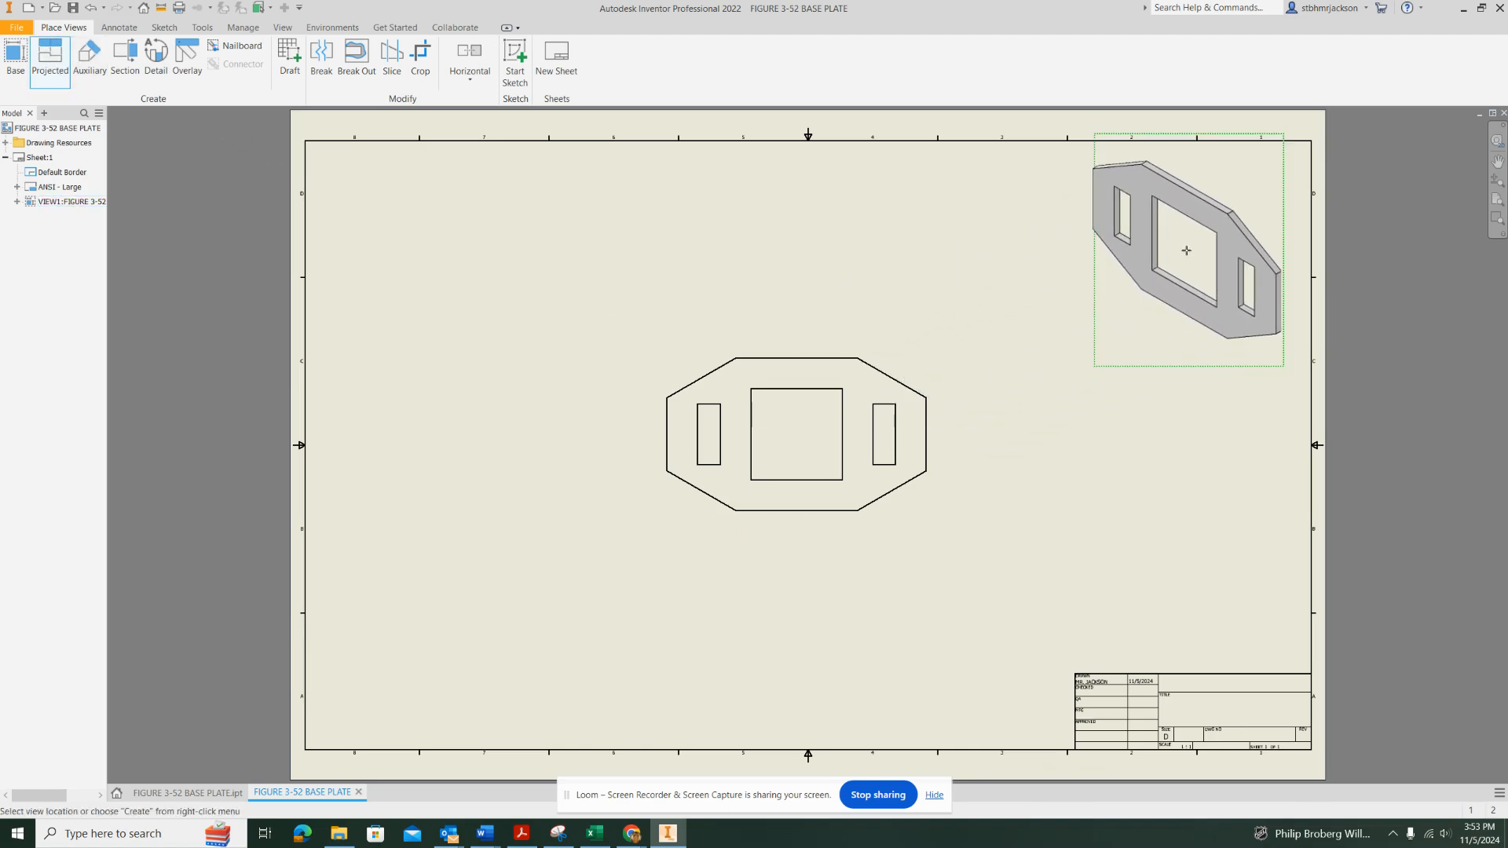
right_click(1187, 255)
left_click(1234, 250)
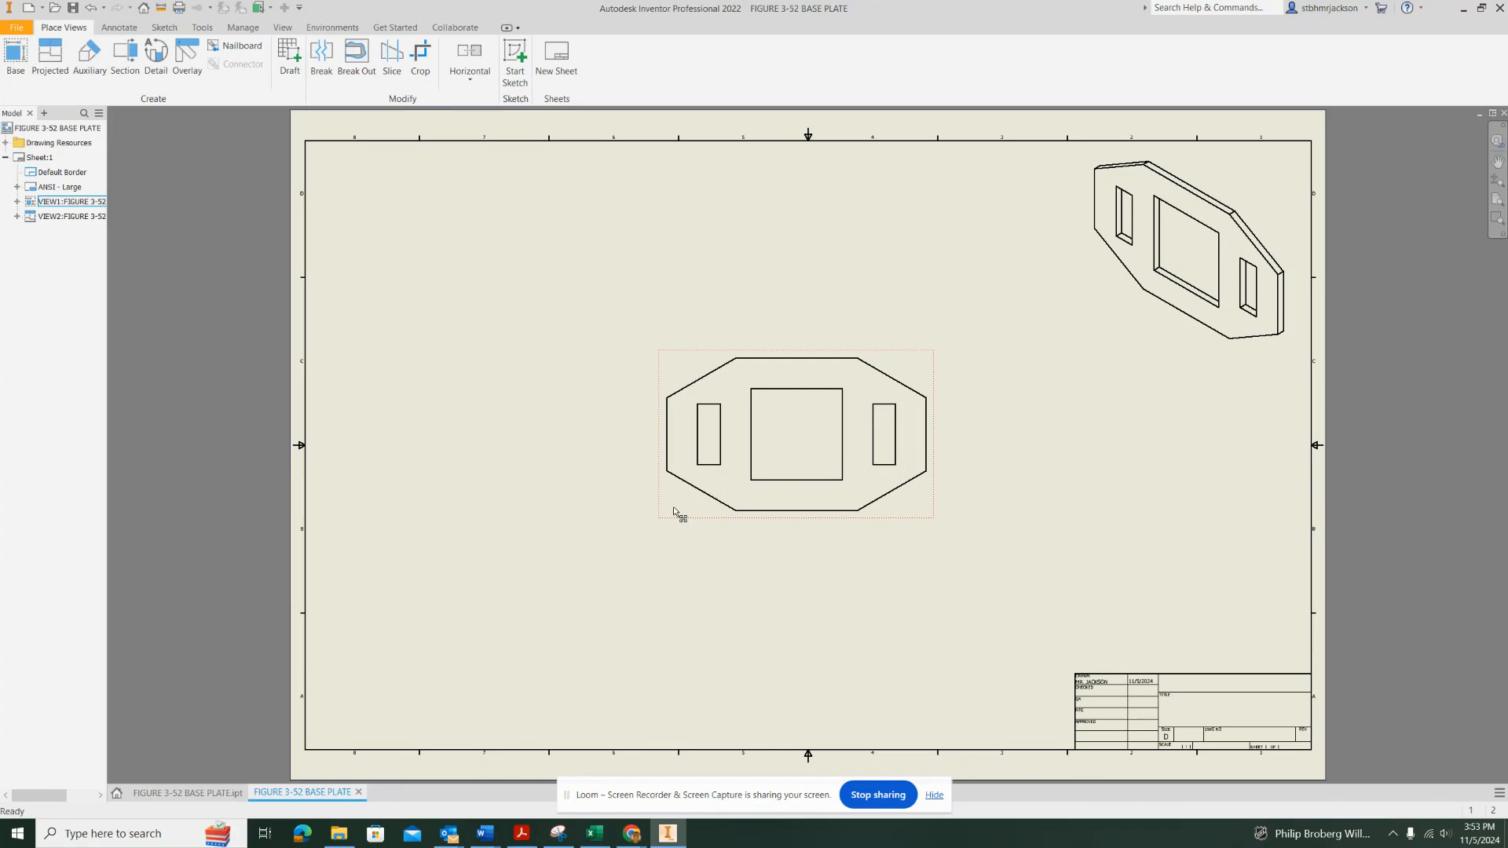
Add vertical and horizontal centerline bisectors between the opposite edges of the square opening in the front view
scroll(798, 470, "down", 1)
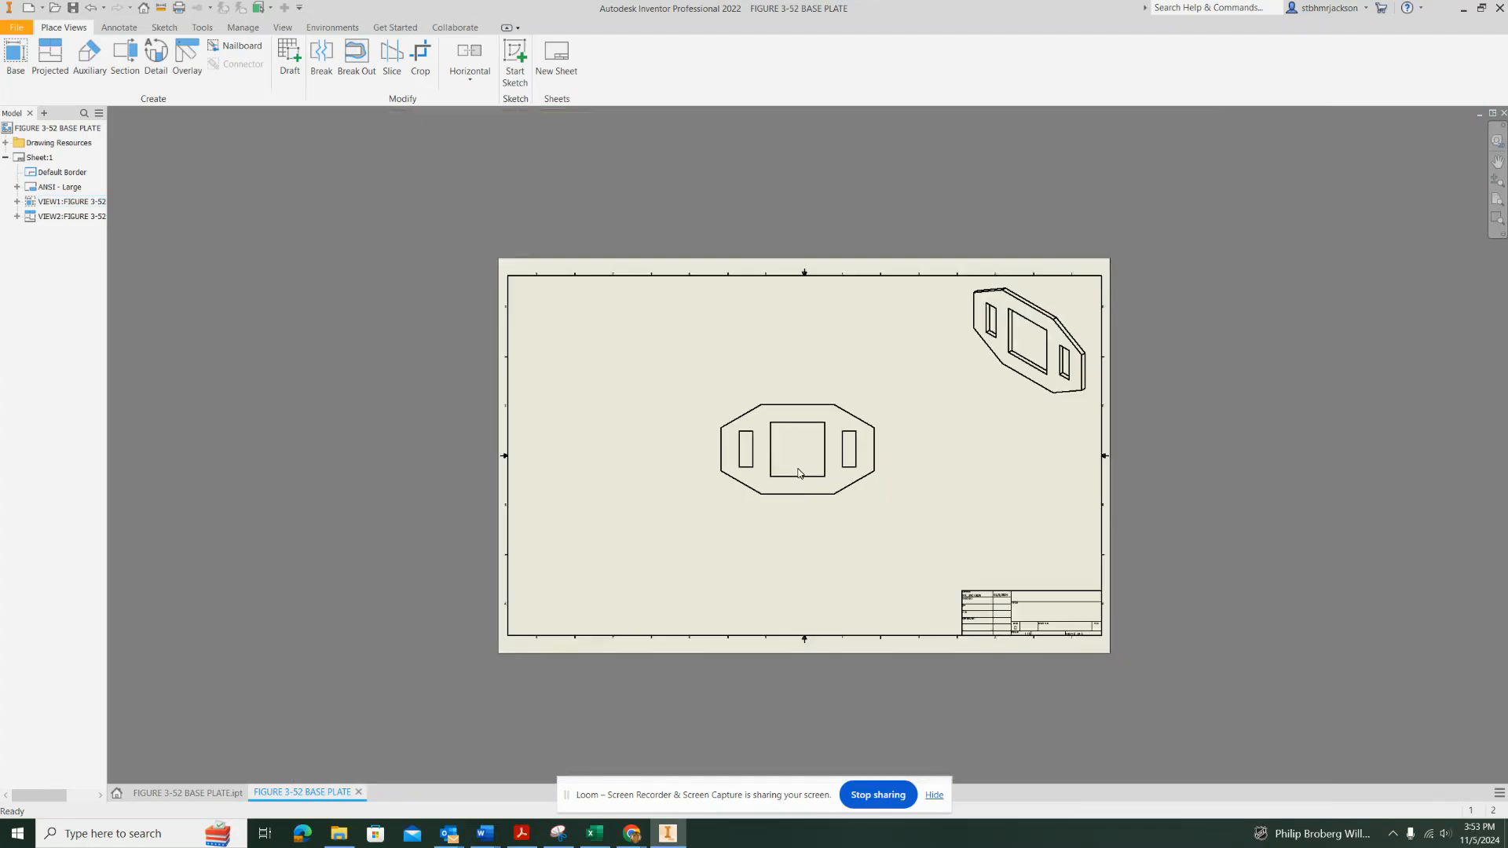
scroll(796, 466, "up", 4)
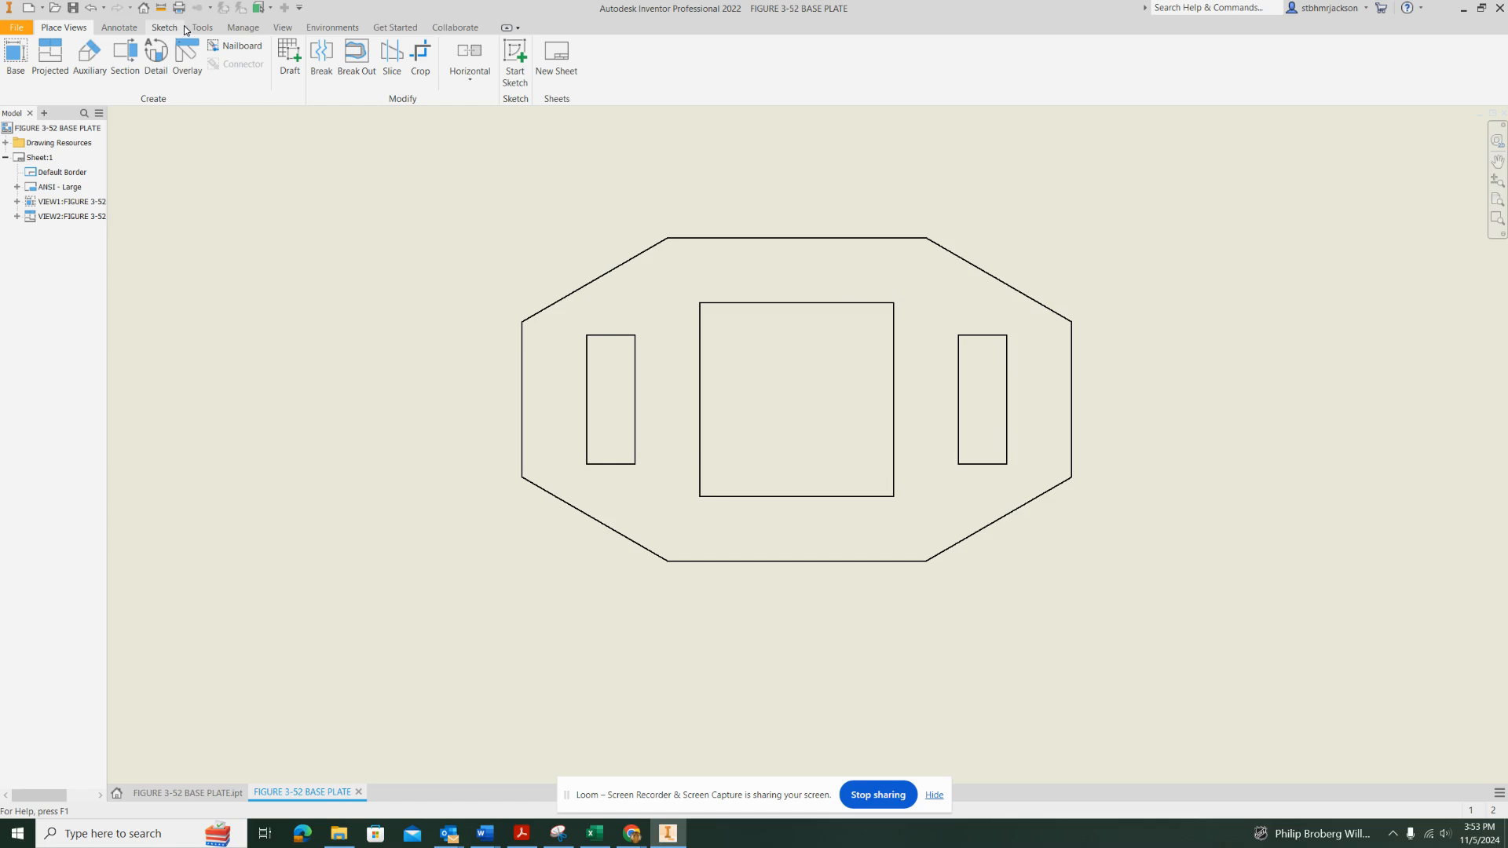
left_click(120, 28)
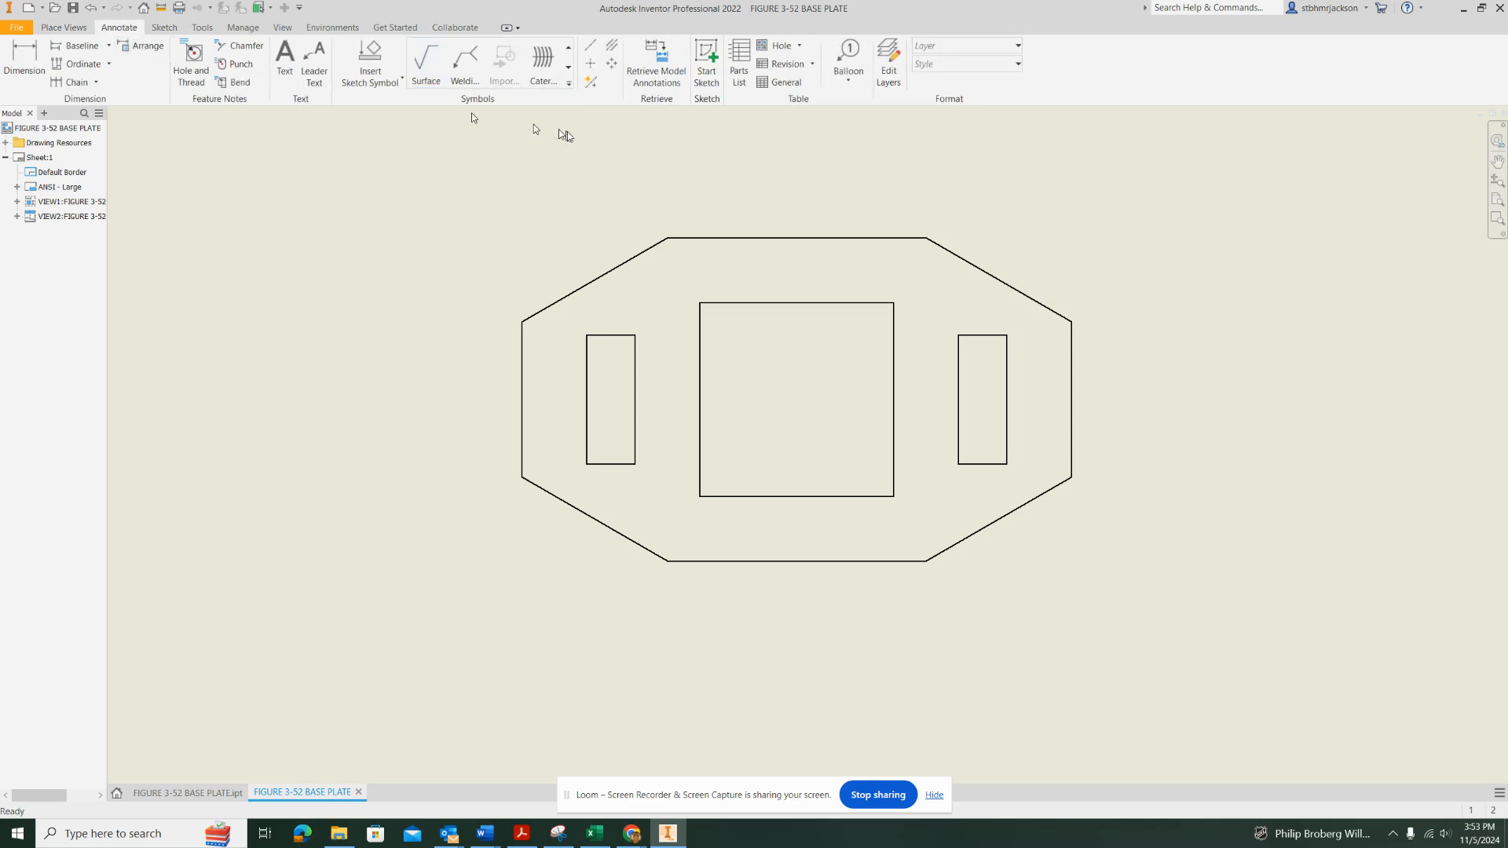
left_click(592, 47)
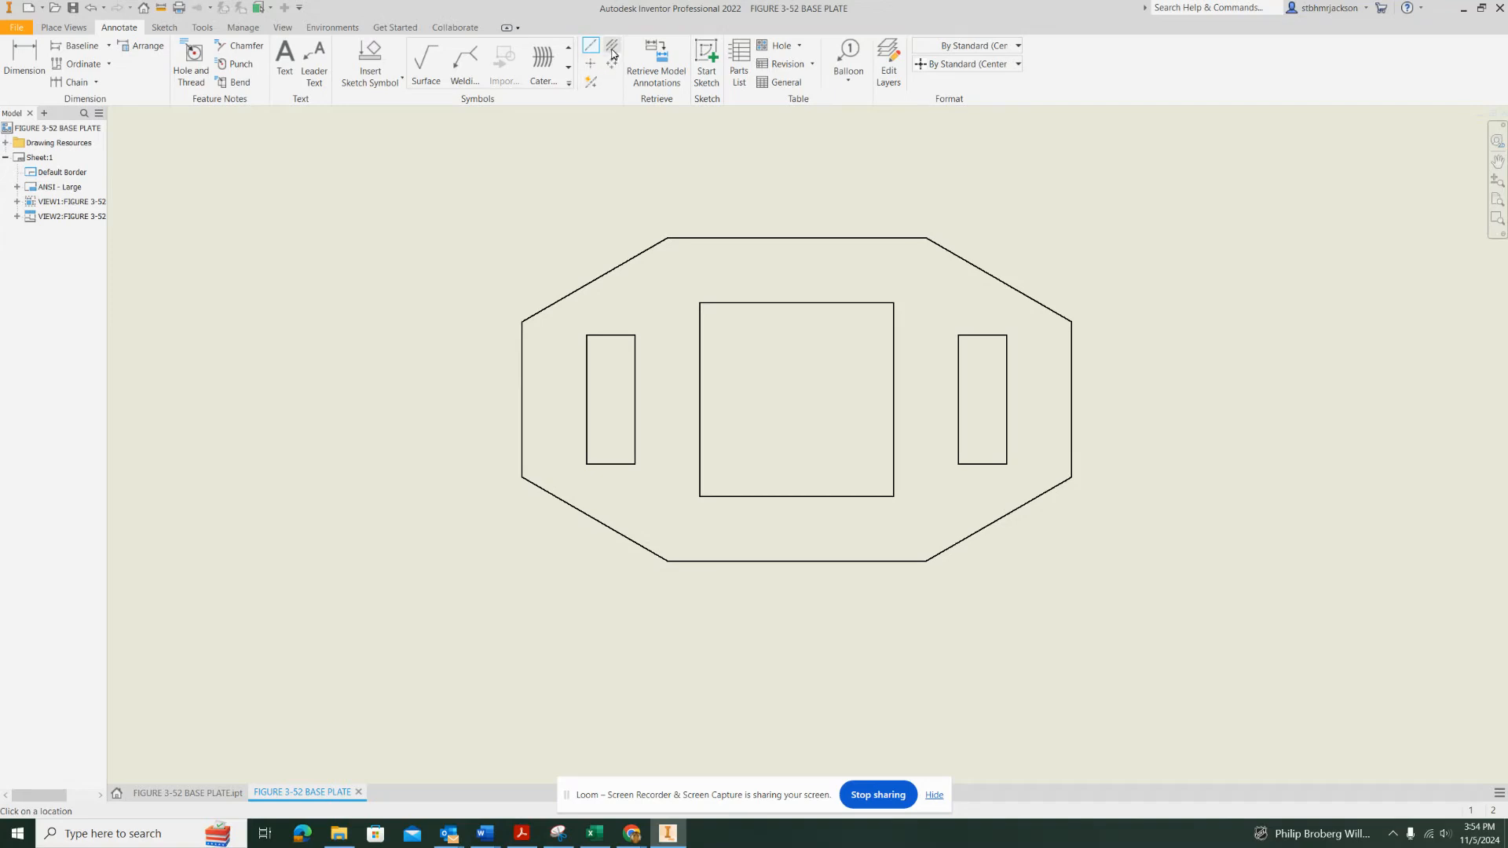
left_click(613, 47)
left_click(700, 398)
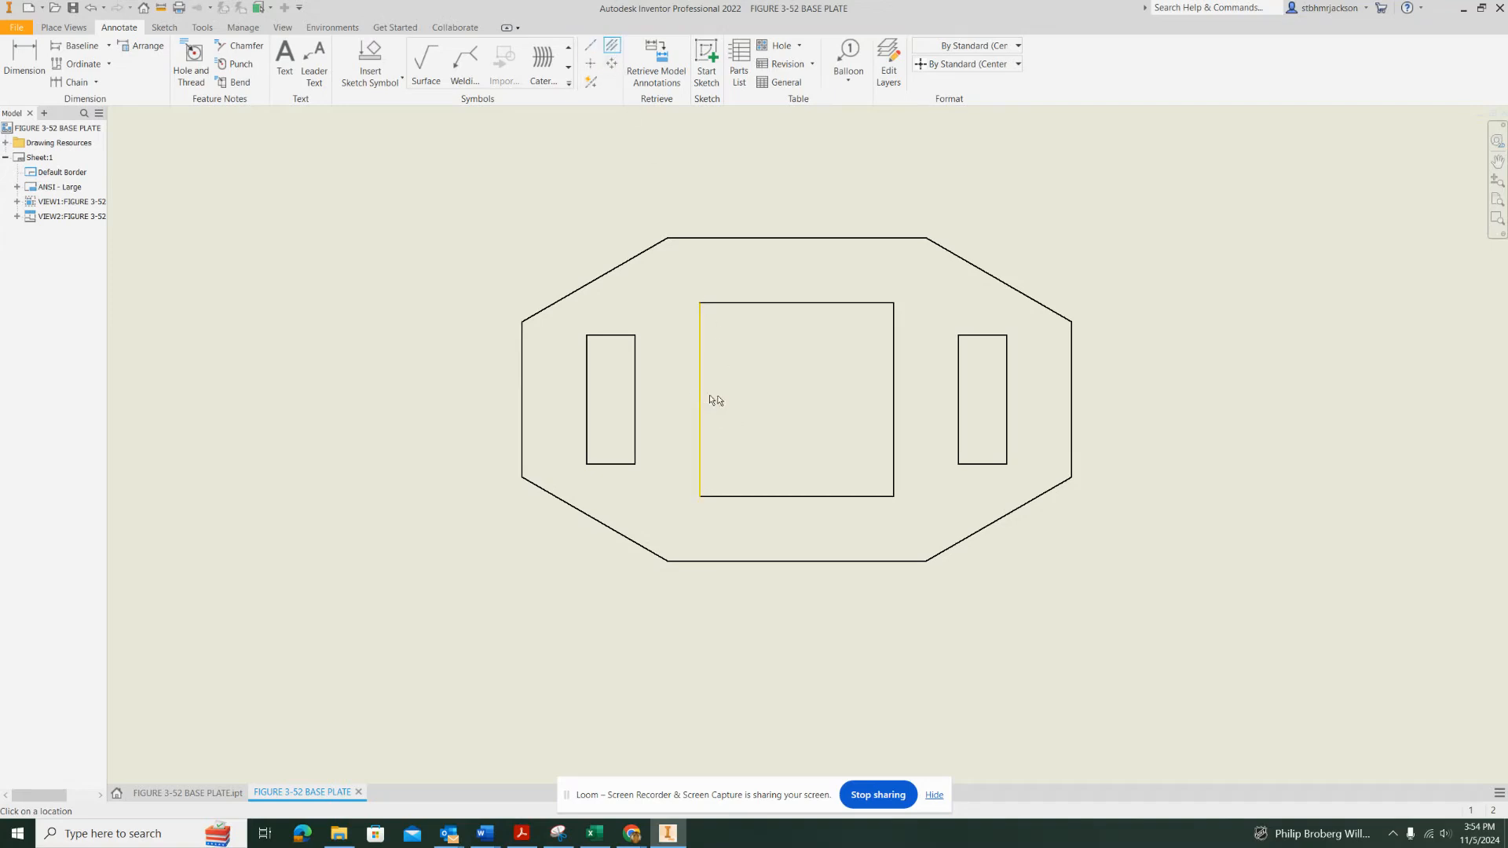
left_click(893, 403)
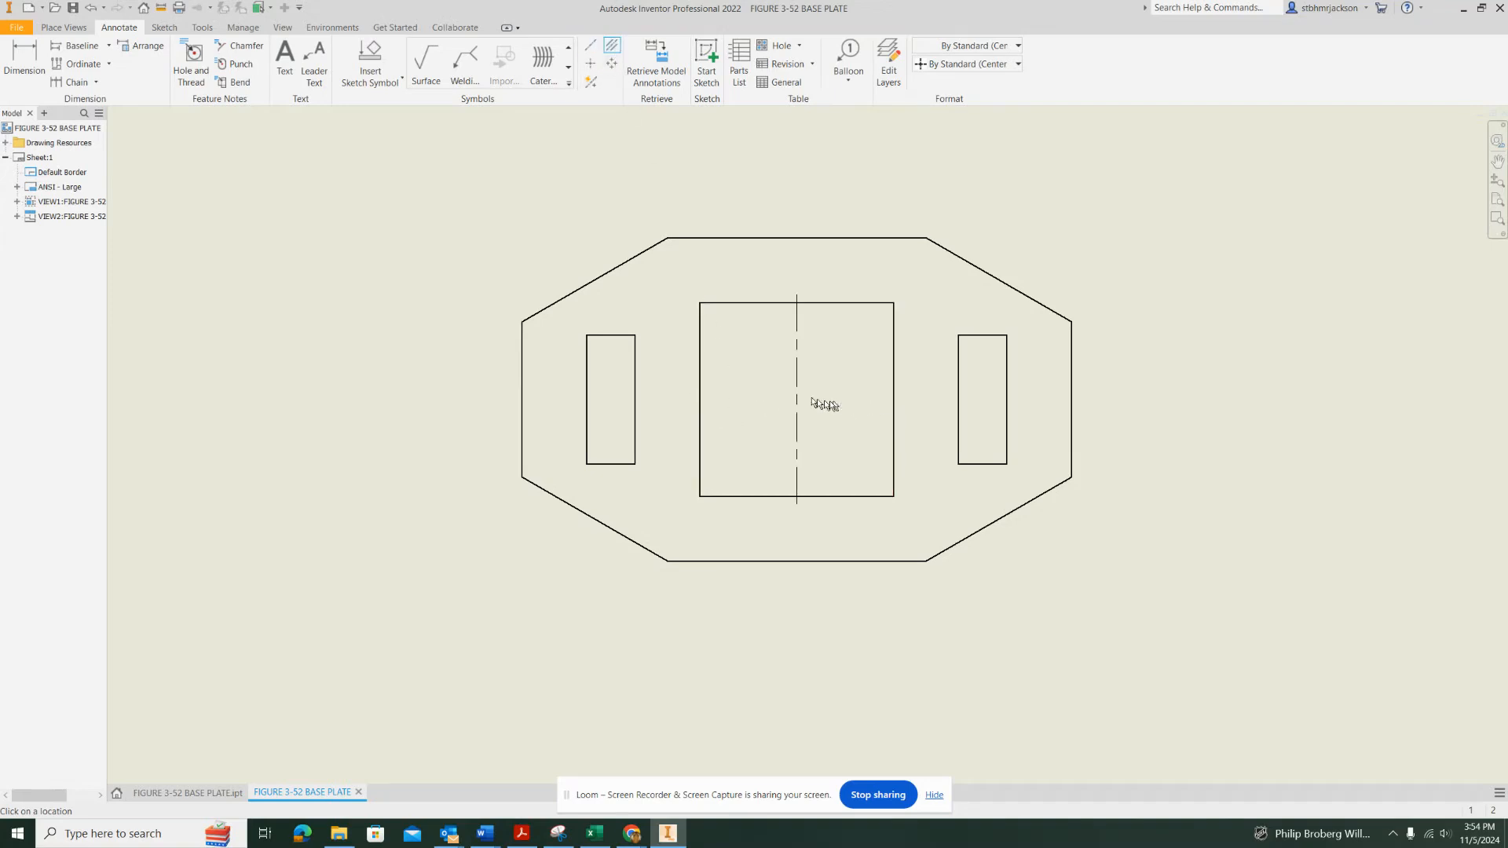
left_click(769, 302)
left_click(773, 497)
Extend the horizontal centerline at both ends through the side slots, stopping just inside the plate's outer edges
left_click(757, 400)
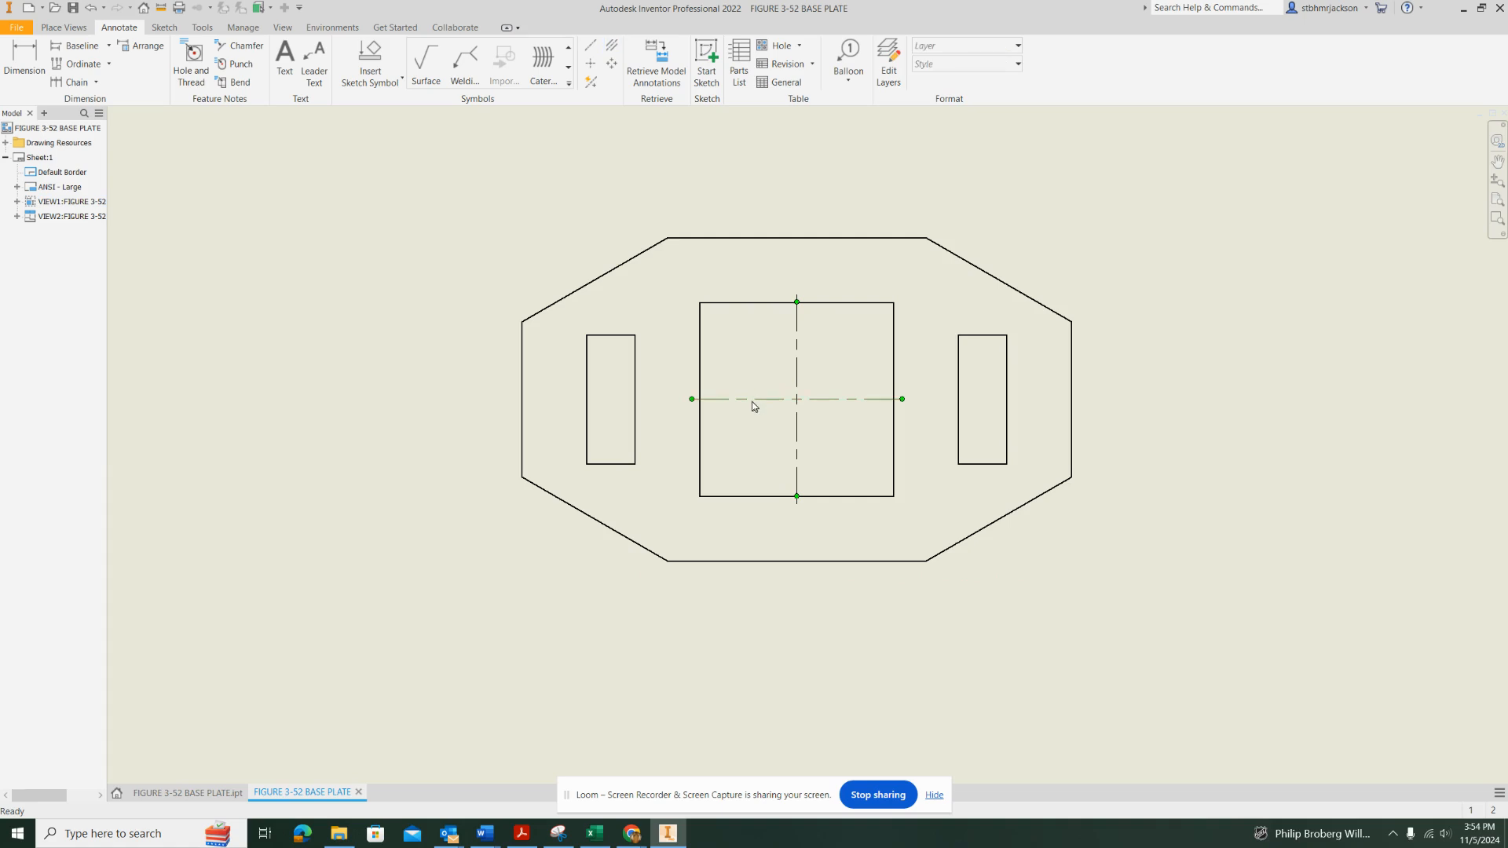
left_click_drag(691, 399, 621, 399)
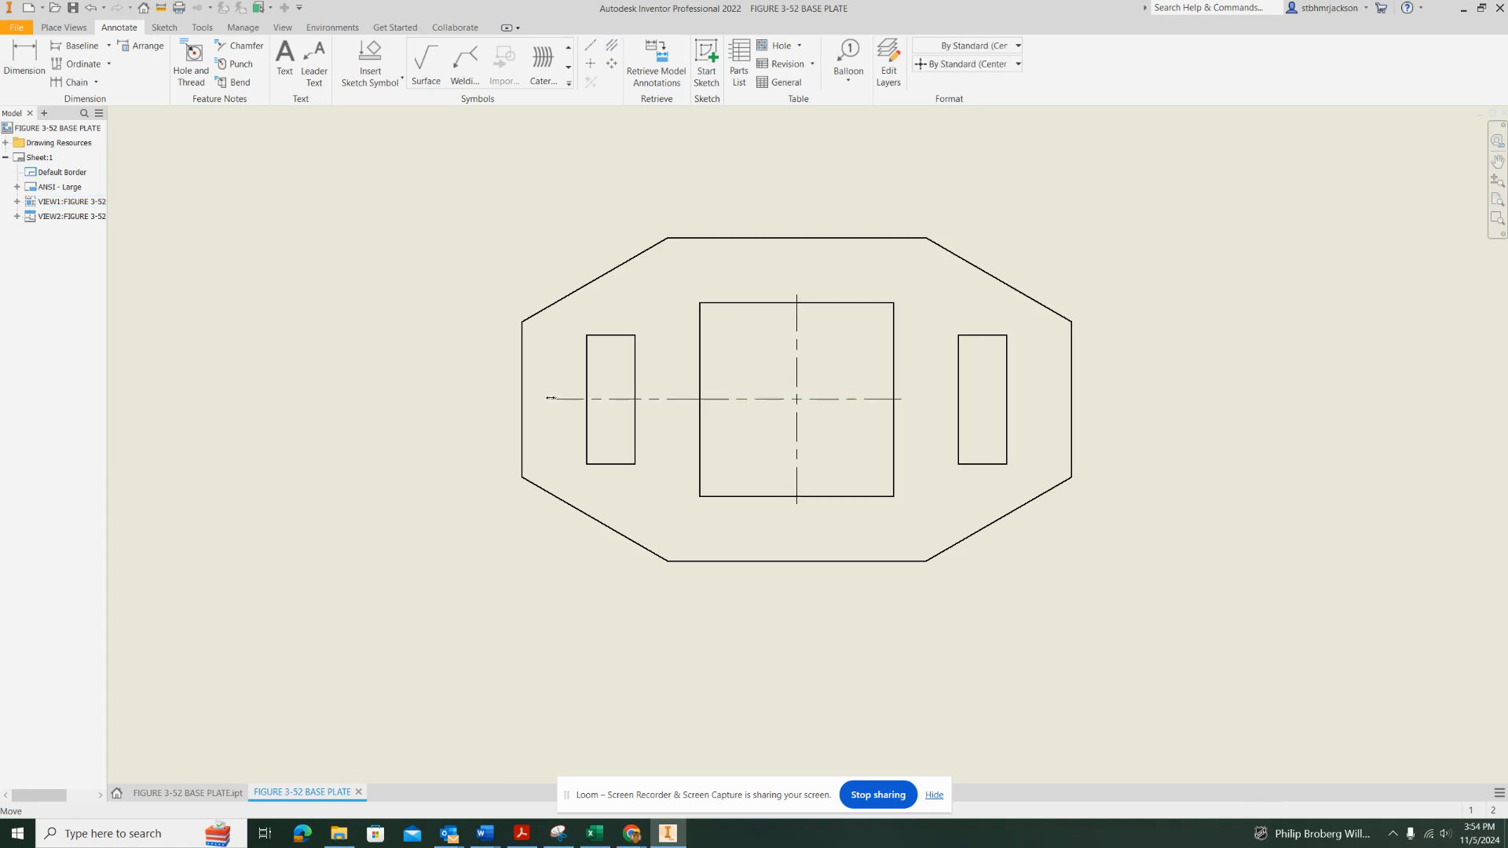
left_click_drag(543, 398, 543, 399)
left_click_drag(902, 399, 1059, 409)
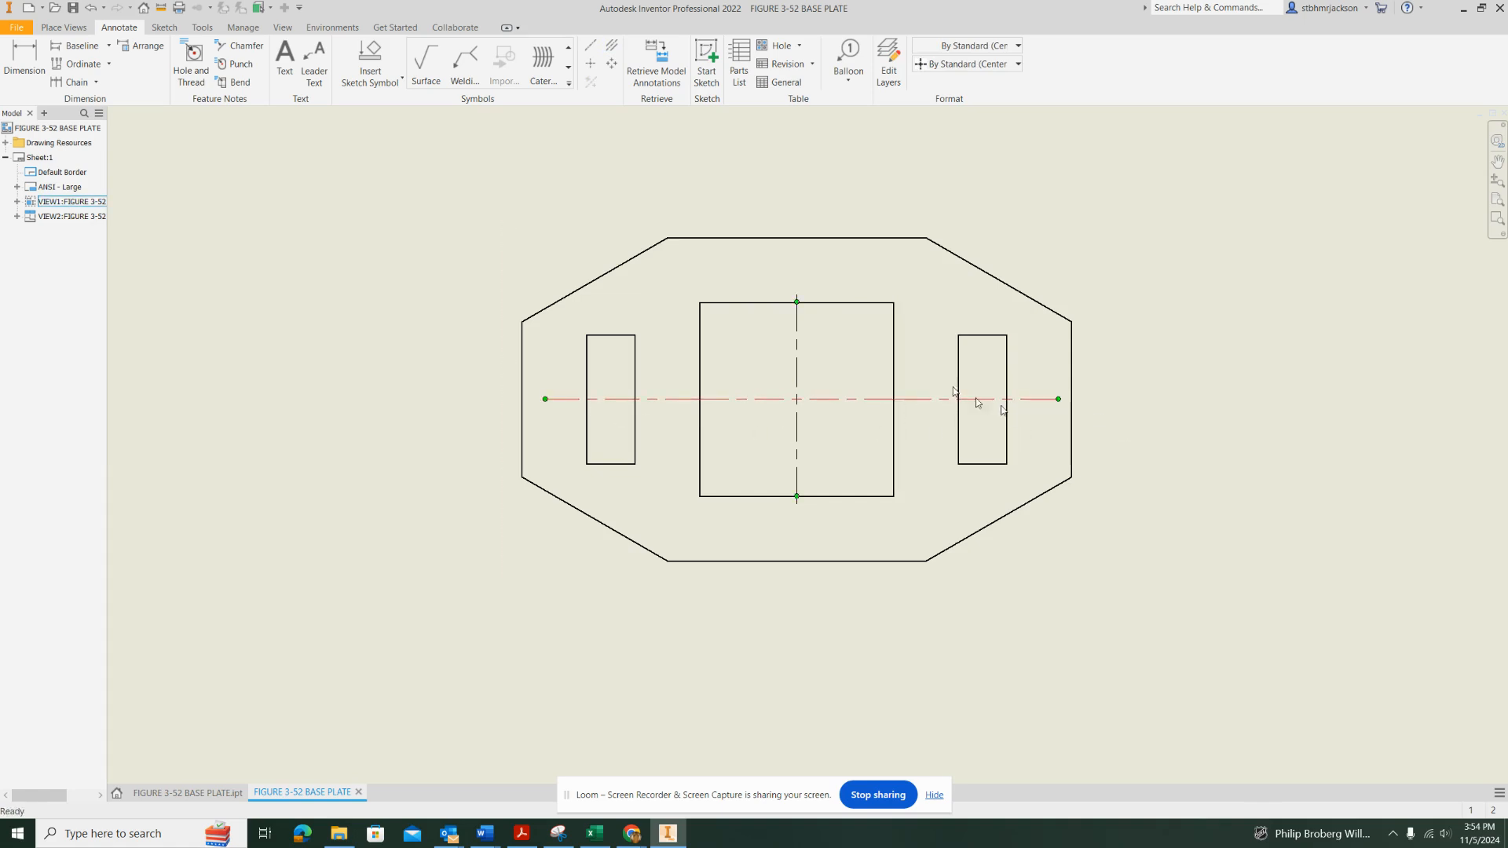
Extend the vertical centerline above and below the square opening, stopping just inside the plate's upper and lower edges
left_click(795, 346)
left_click(829, 291)
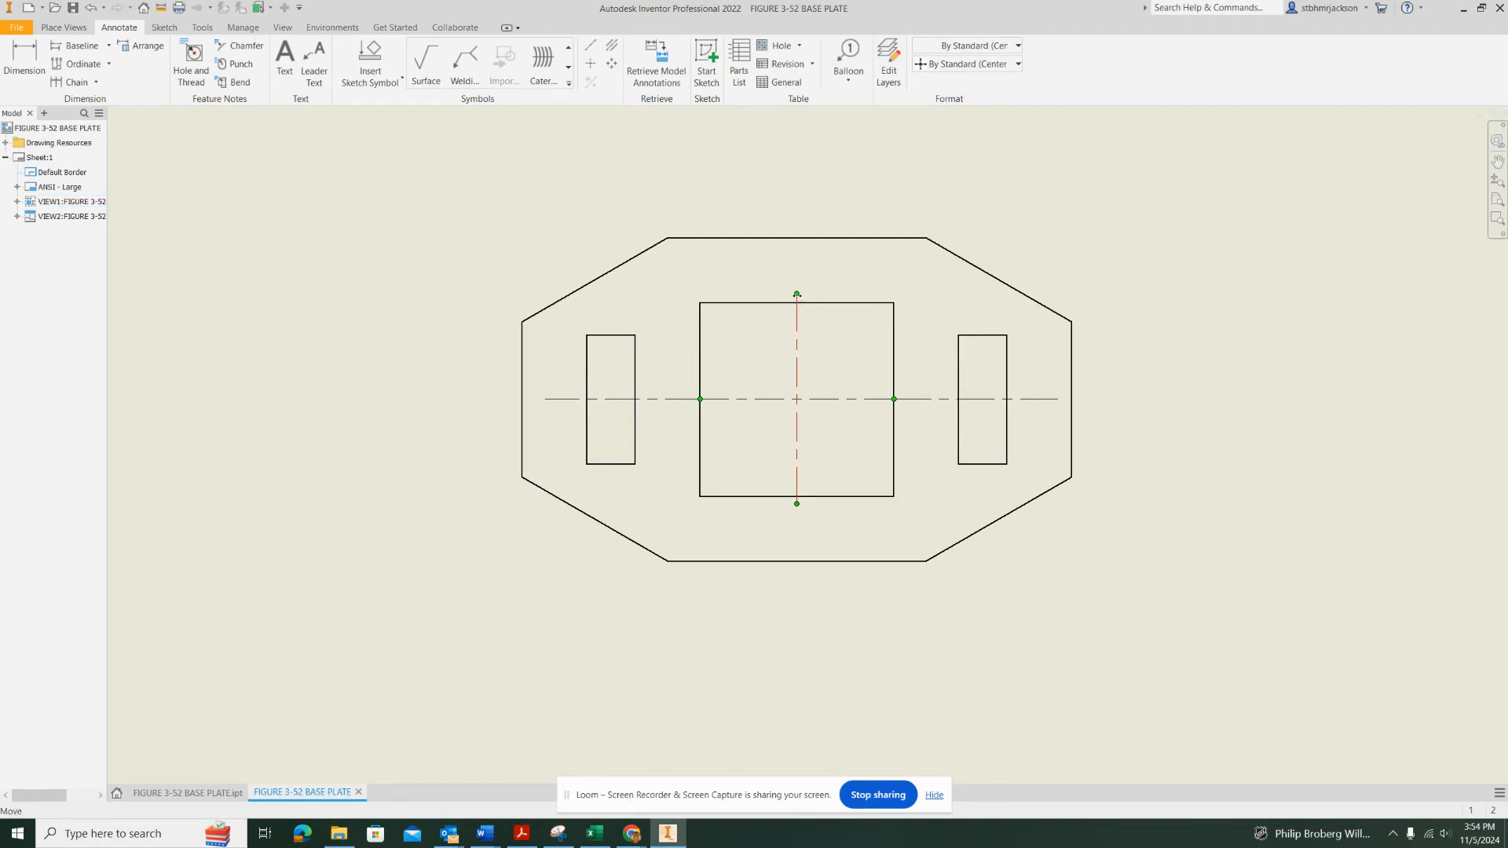
left_click_drag(796, 294, 795, 259)
left_click_drag(796, 504, 798, 525)
left_click(642, 594)
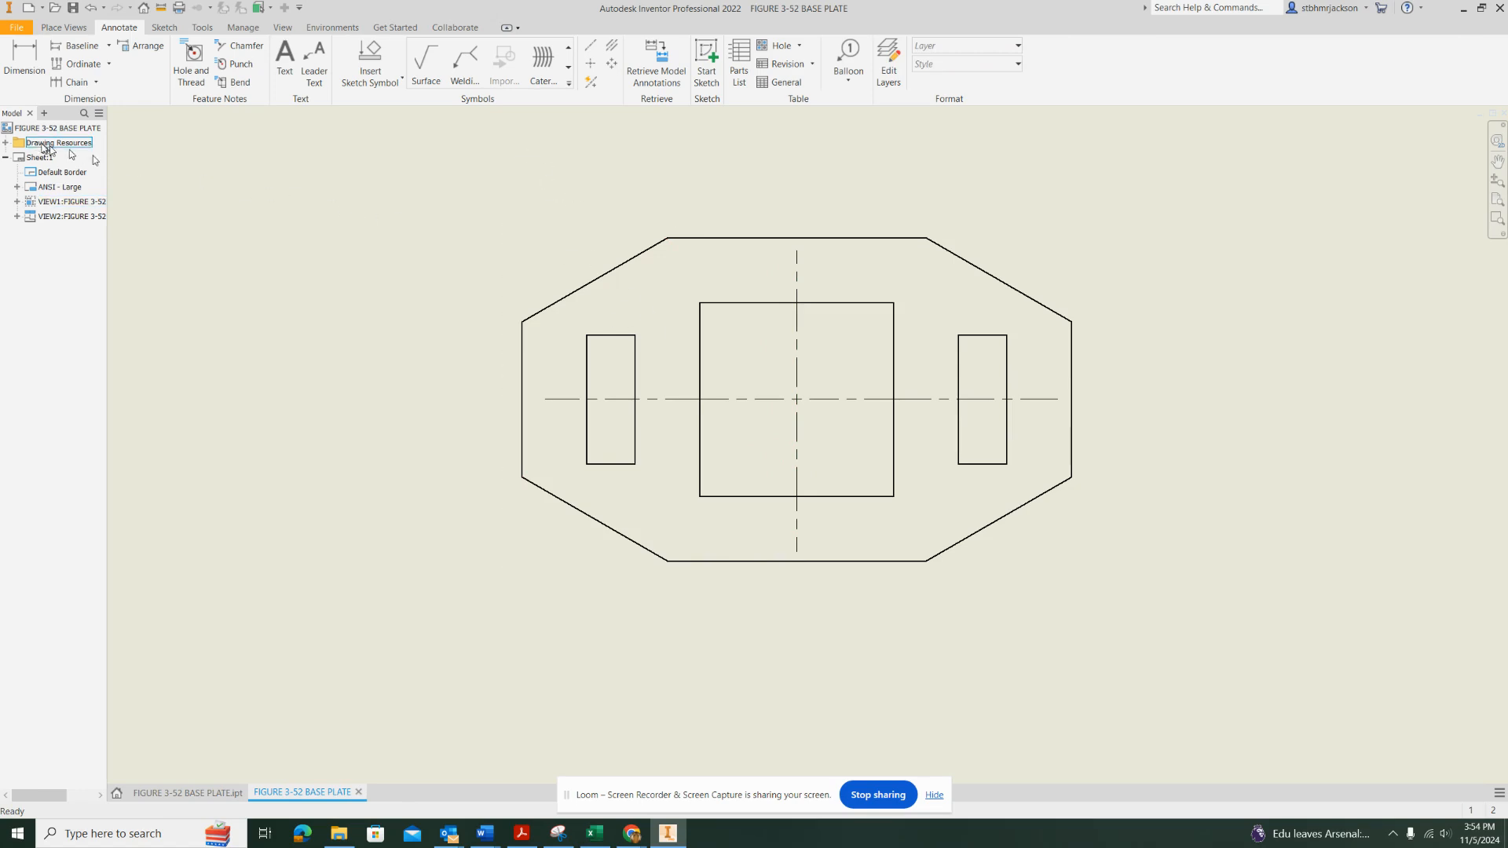
Dimension the angle between the plate's lower-left sloped edge and its bottom edge, placing it outside the lower-left corner
left_click(27, 51)
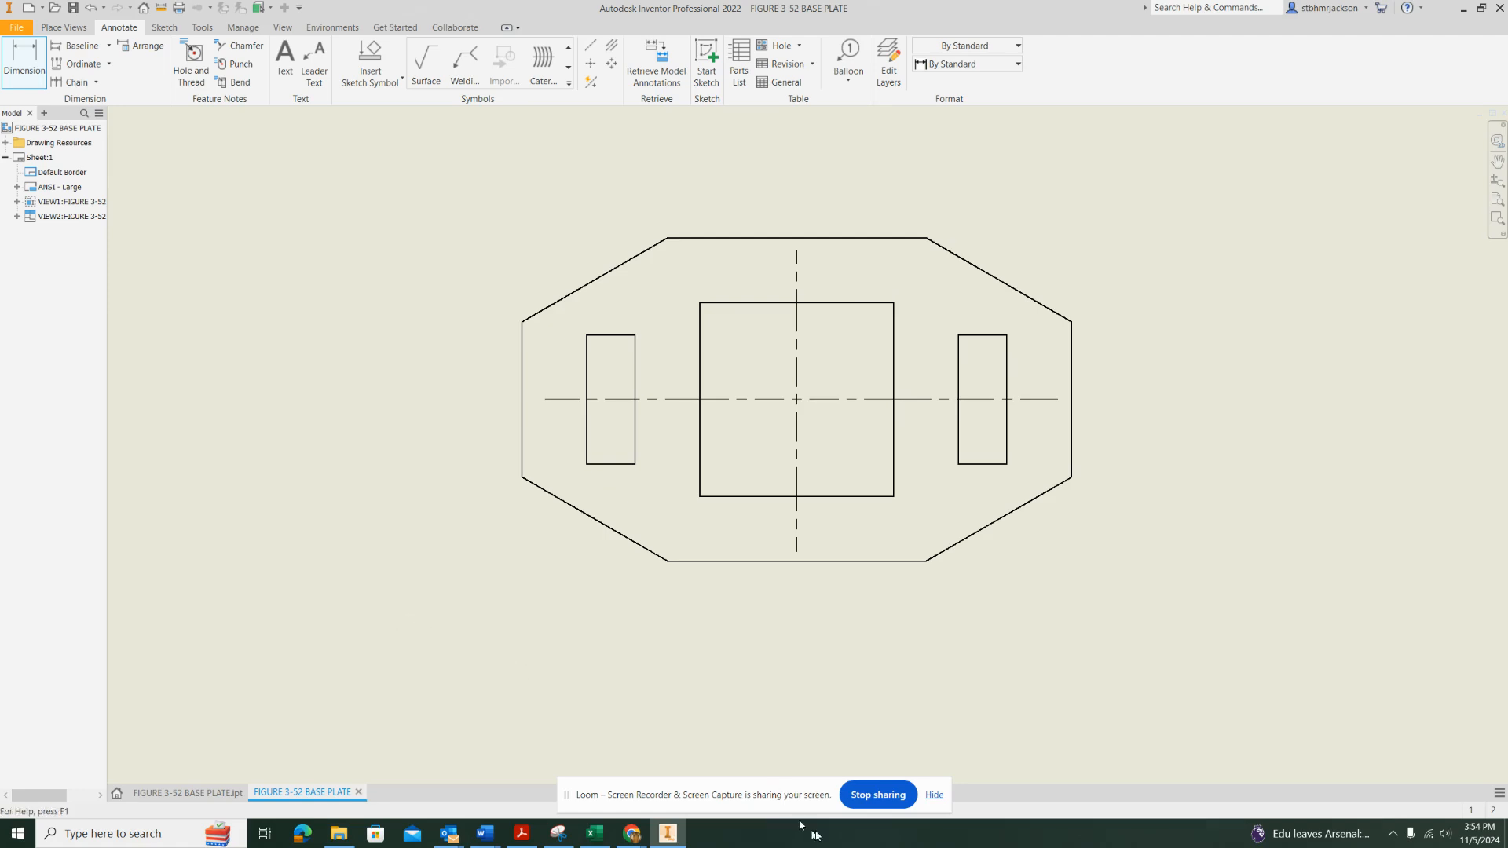
left_click(607, 535)
left_click(705, 563)
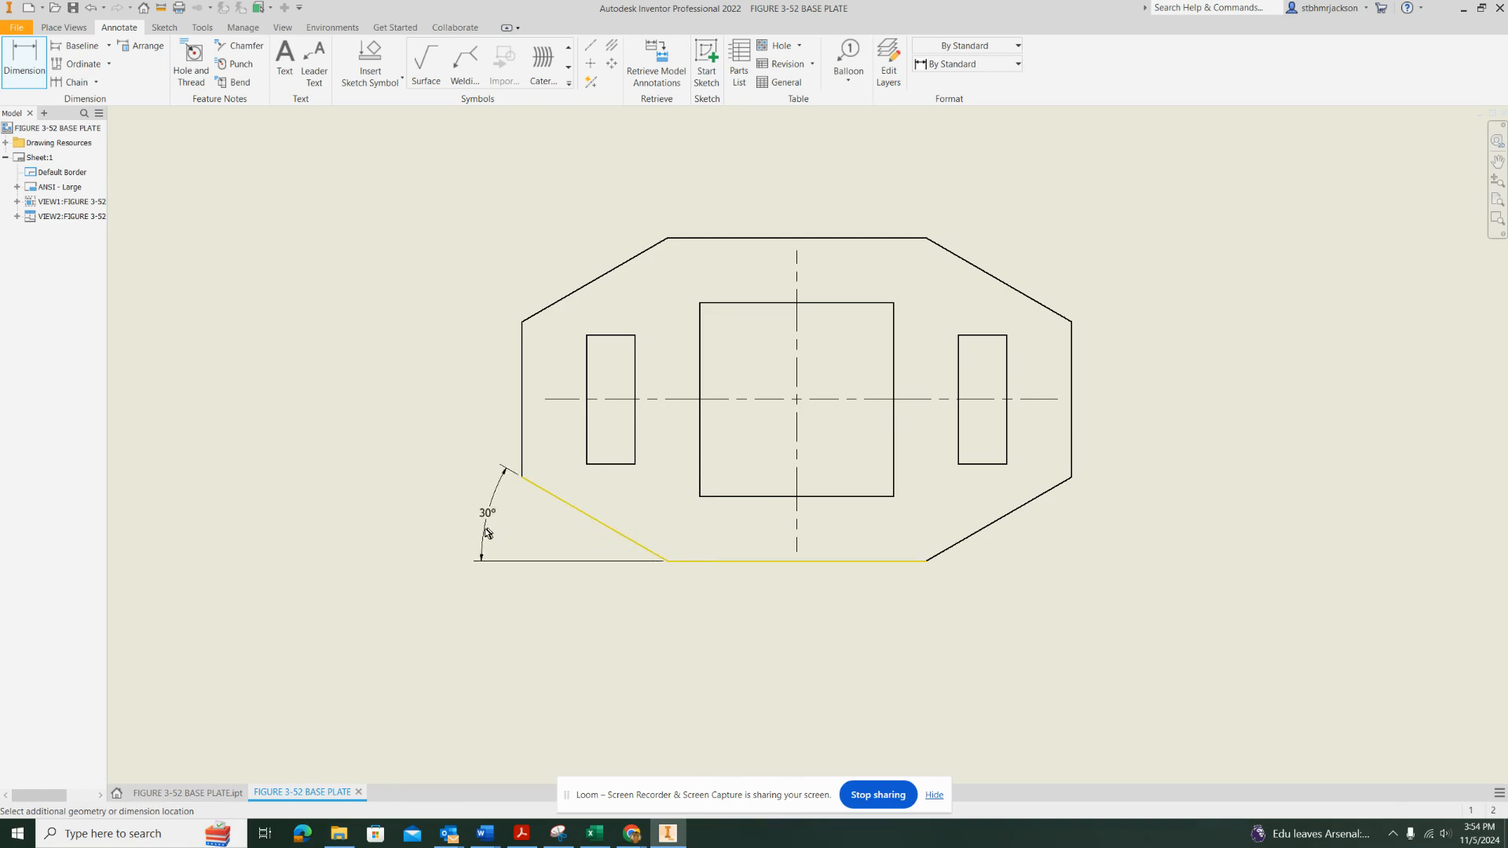
left_click(478, 524)
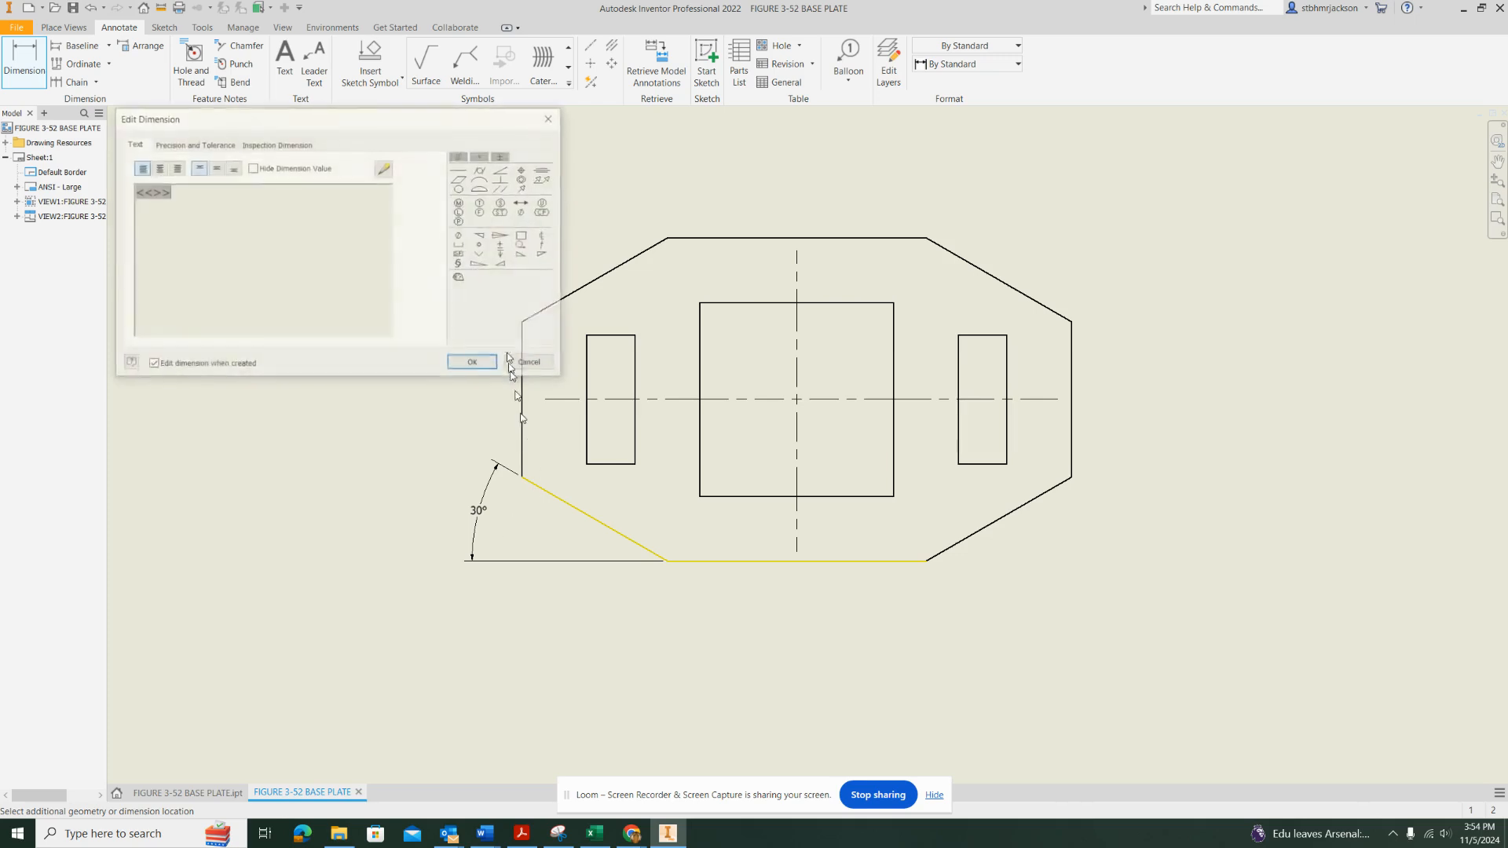
left_click(471, 362)
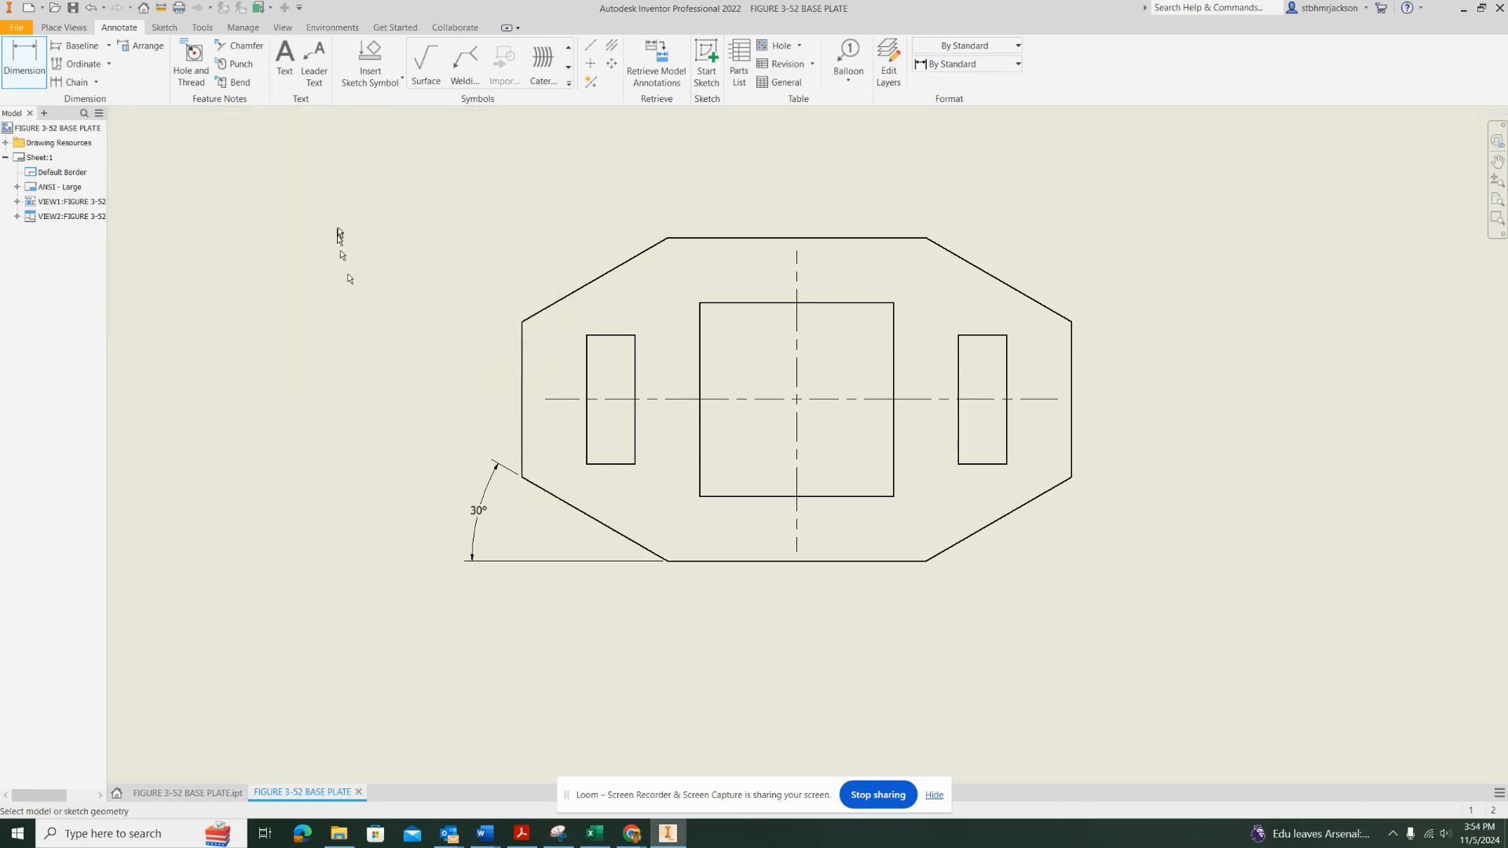
Dimension the vertical distance from the horizontal centerline to the plate's top edge, placing it left of the plate
left_click(32, 67)
left_click(571, 402)
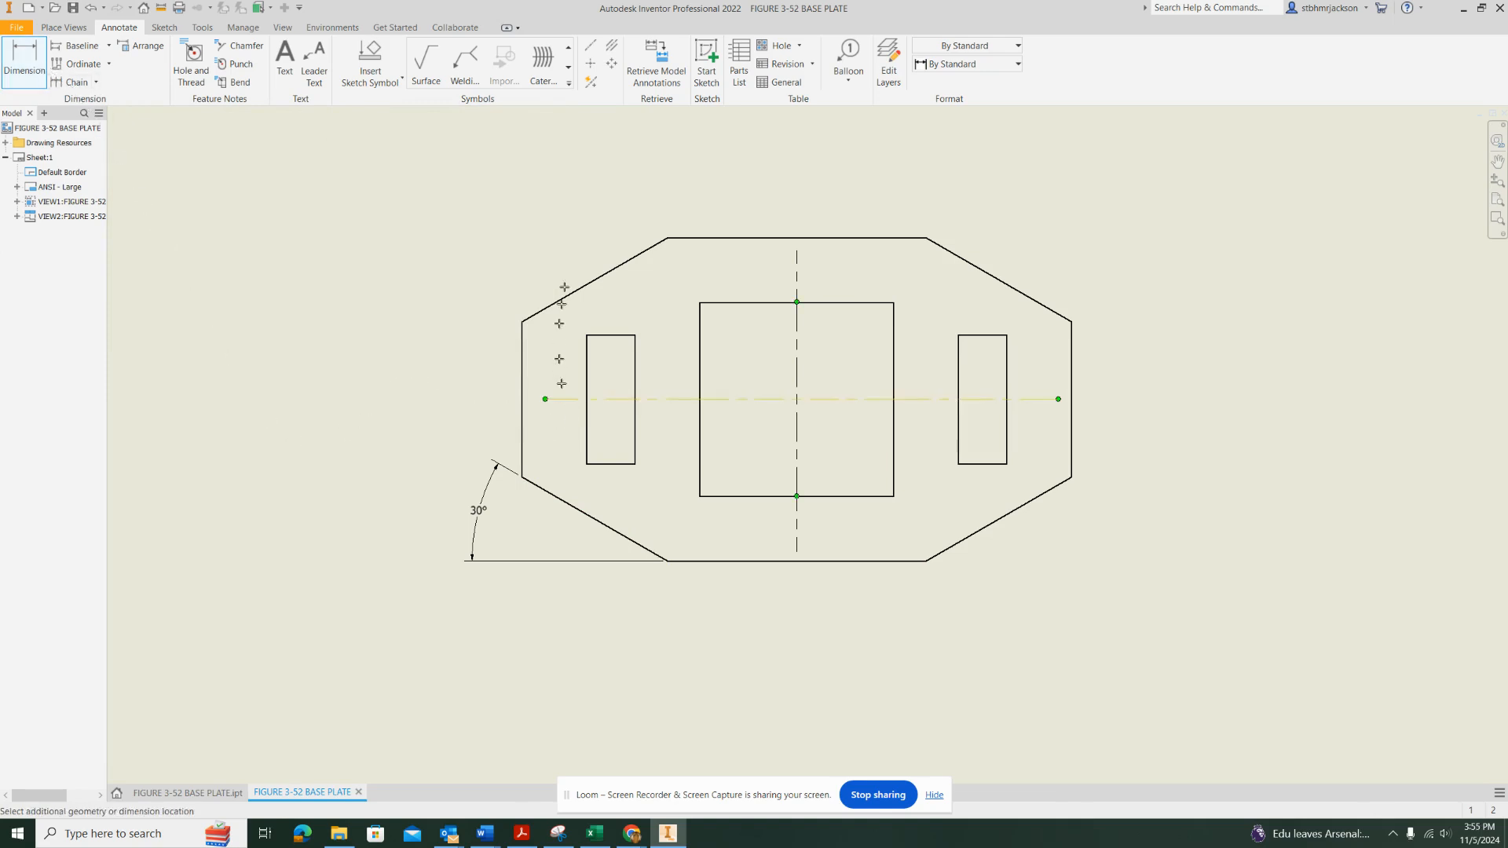
left_click(690, 238)
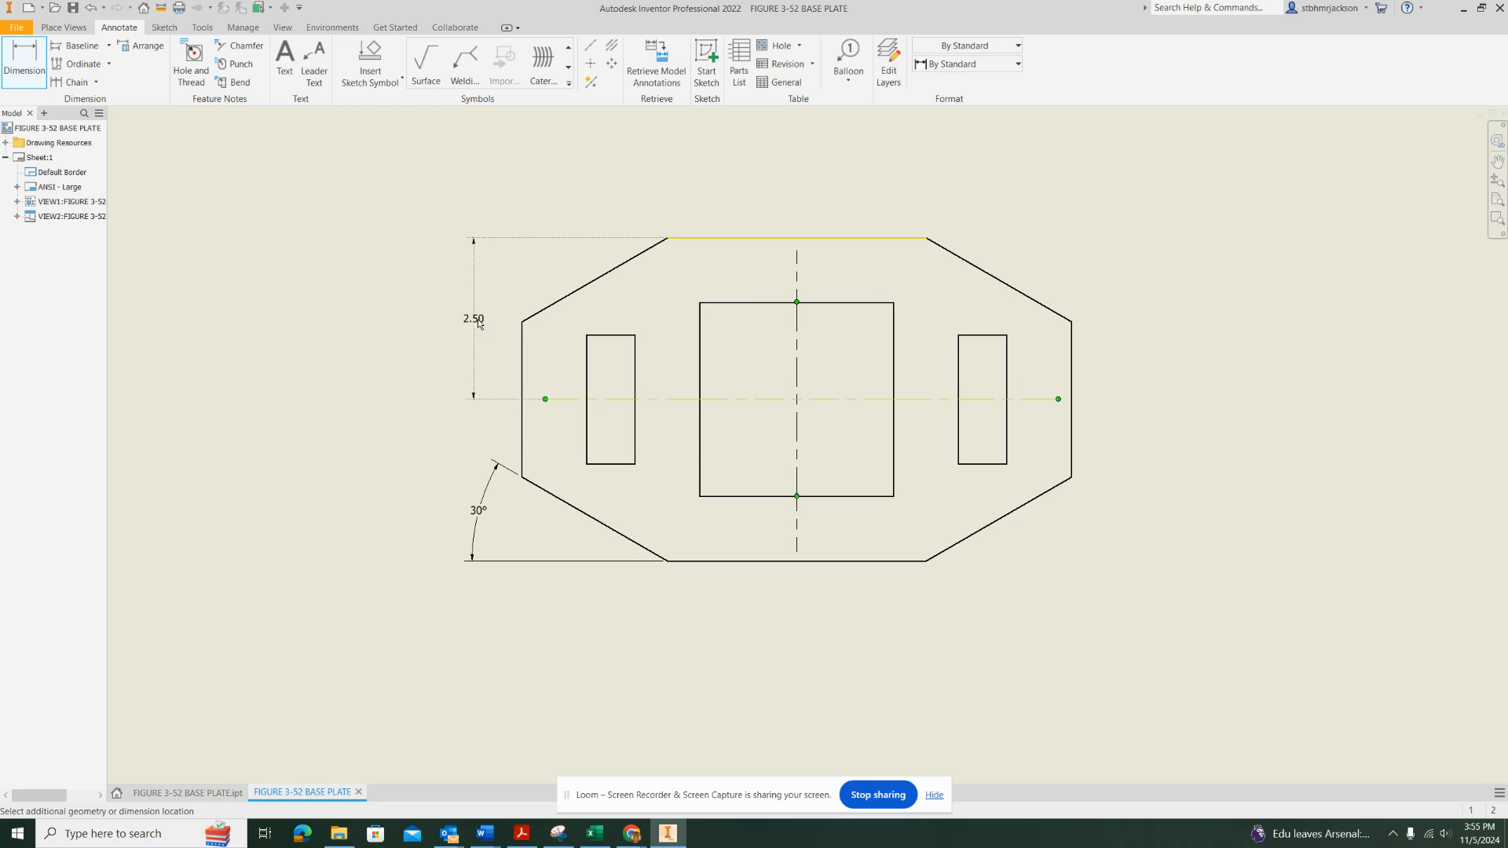
left_click(479, 322)
left_click(478, 362)
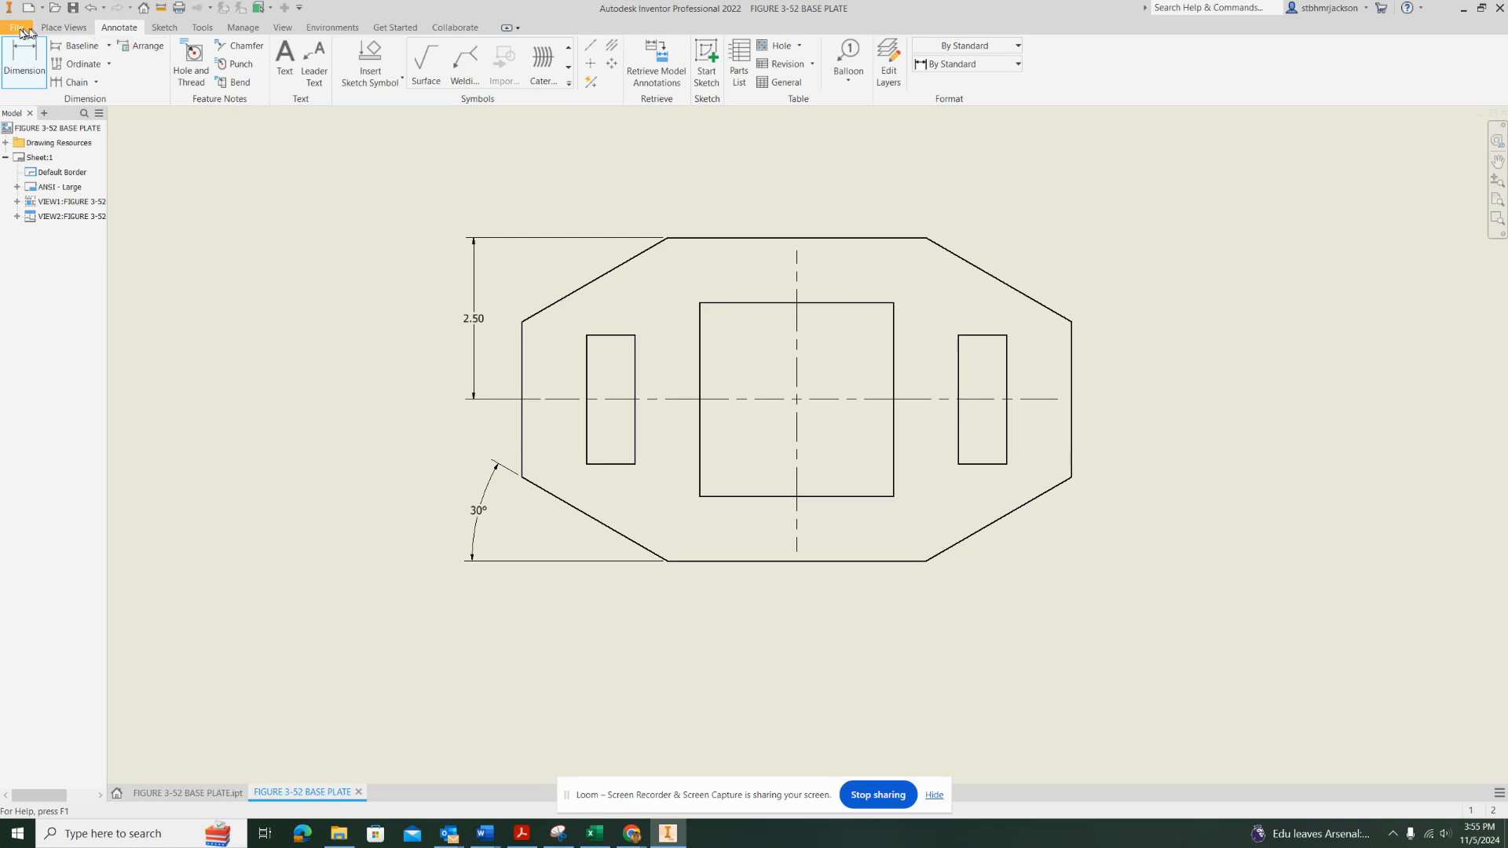
Dimension the horizontal distance from the plate's left edge to the vertical centerline, placing it above the plate
left_click(24, 59)
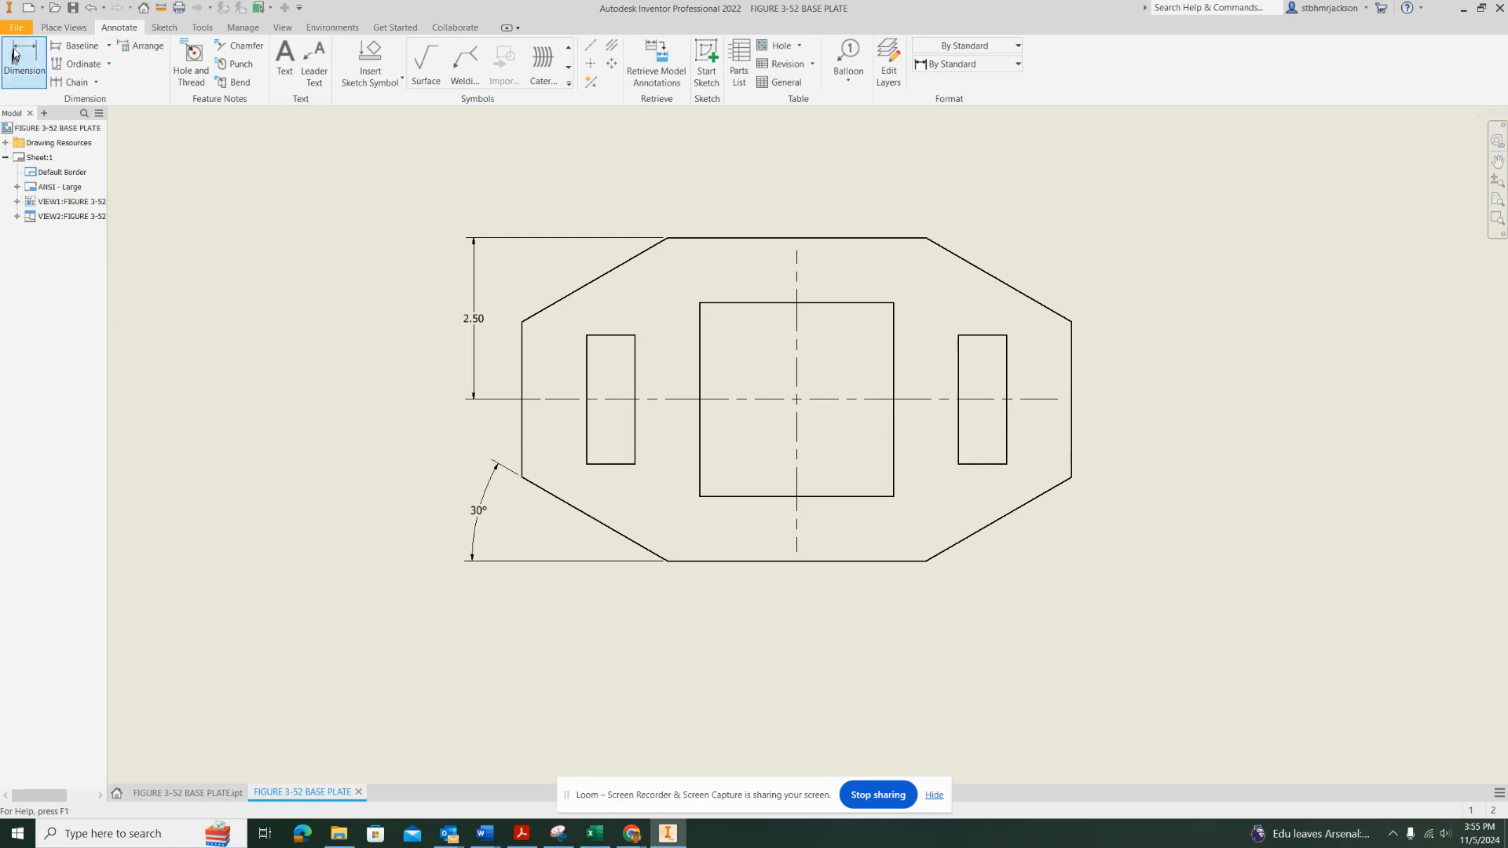
left_click(522, 343)
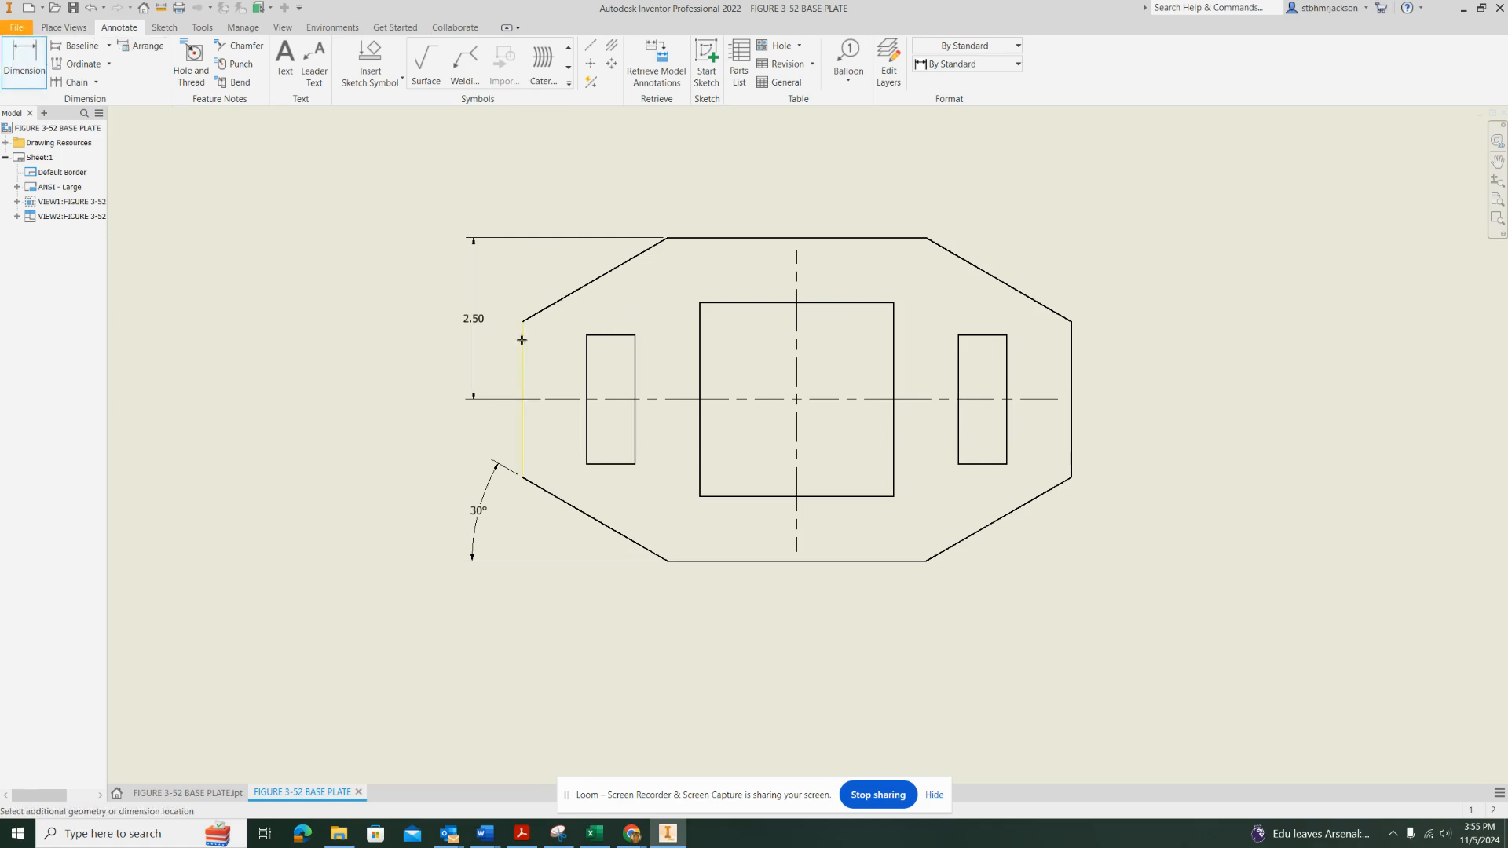
left_click(798, 327)
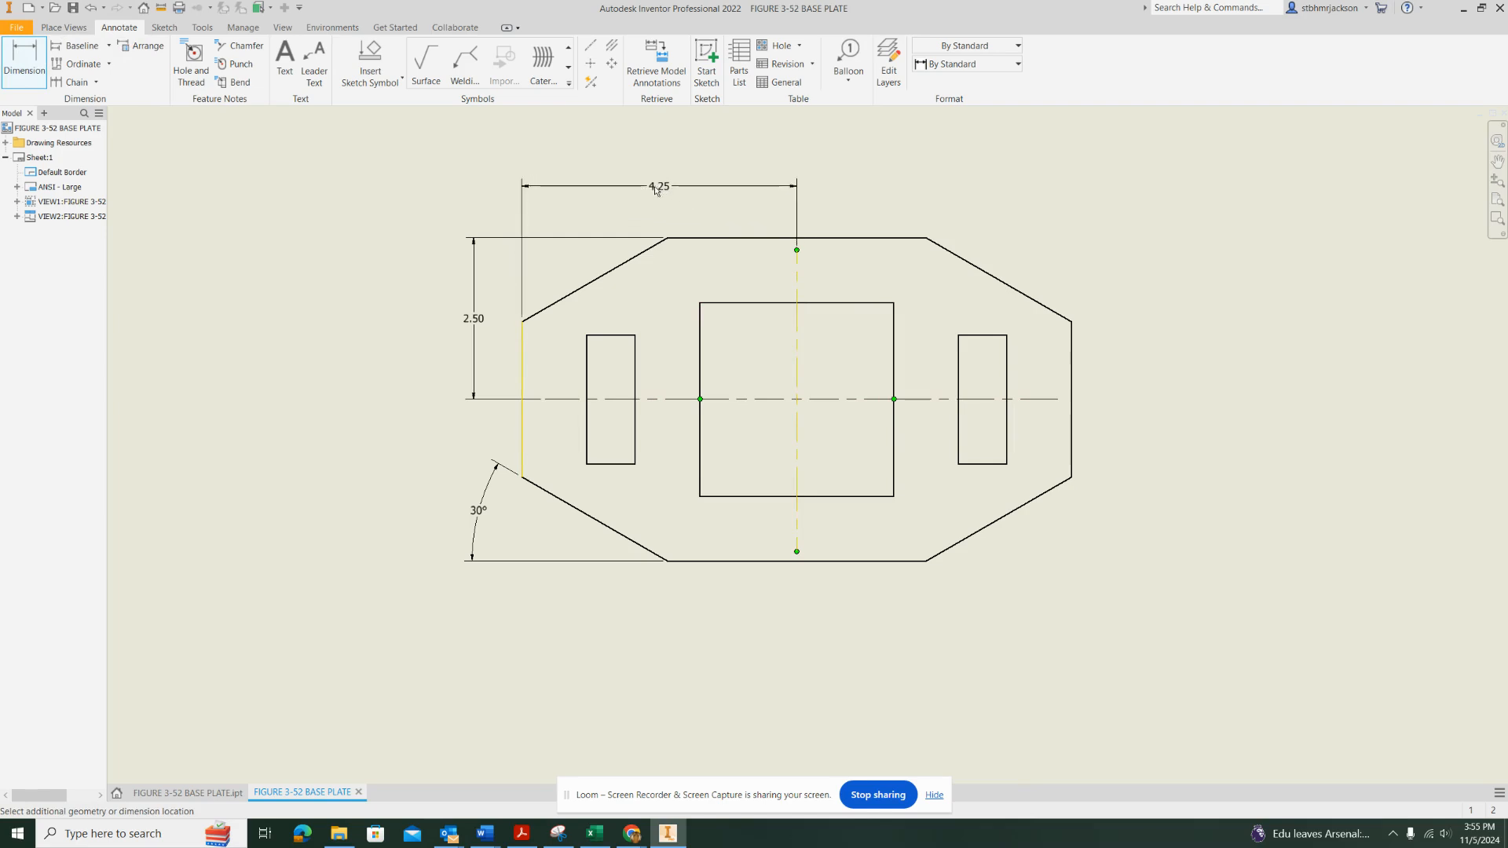
middle_click_drag(648, 210, 649, 348)
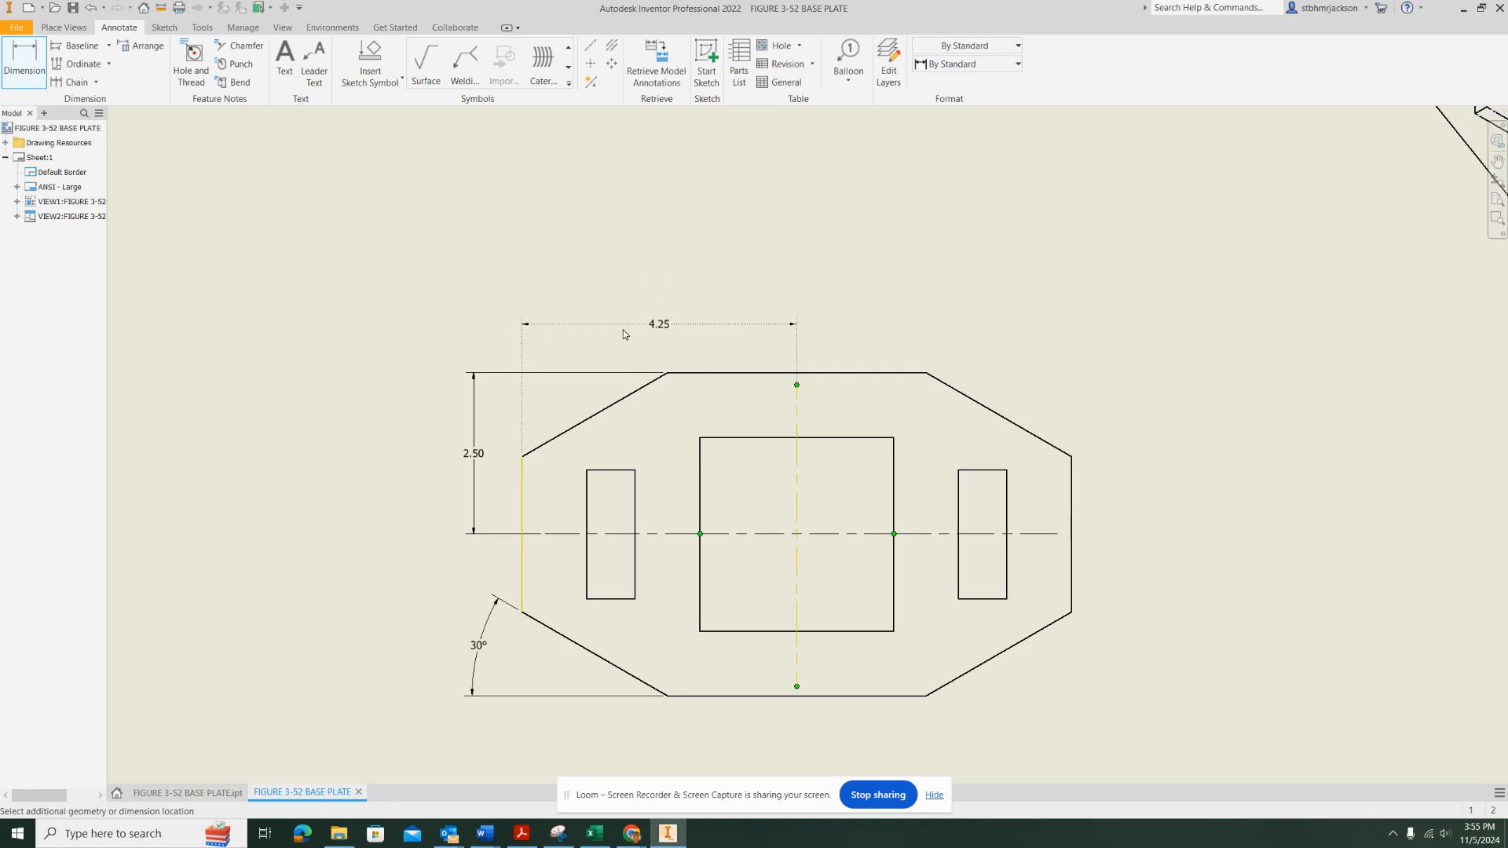
left_click(625, 334)
left_click(480, 367)
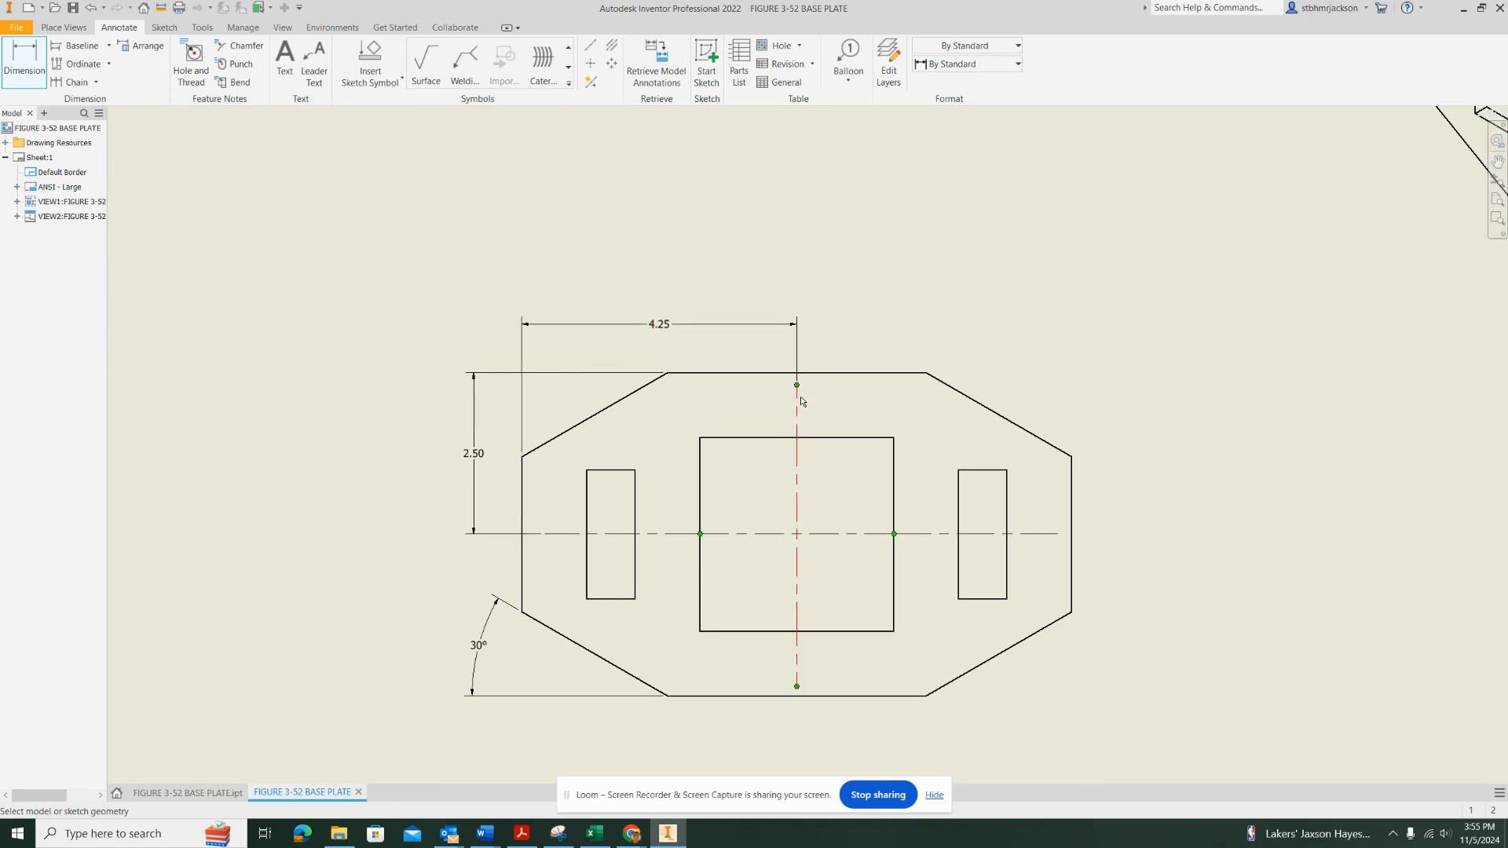
Dimension from the vertical centerline to the square opening's right edge, aligned with the horizontal dimension above the plate
left_click(797, 418)
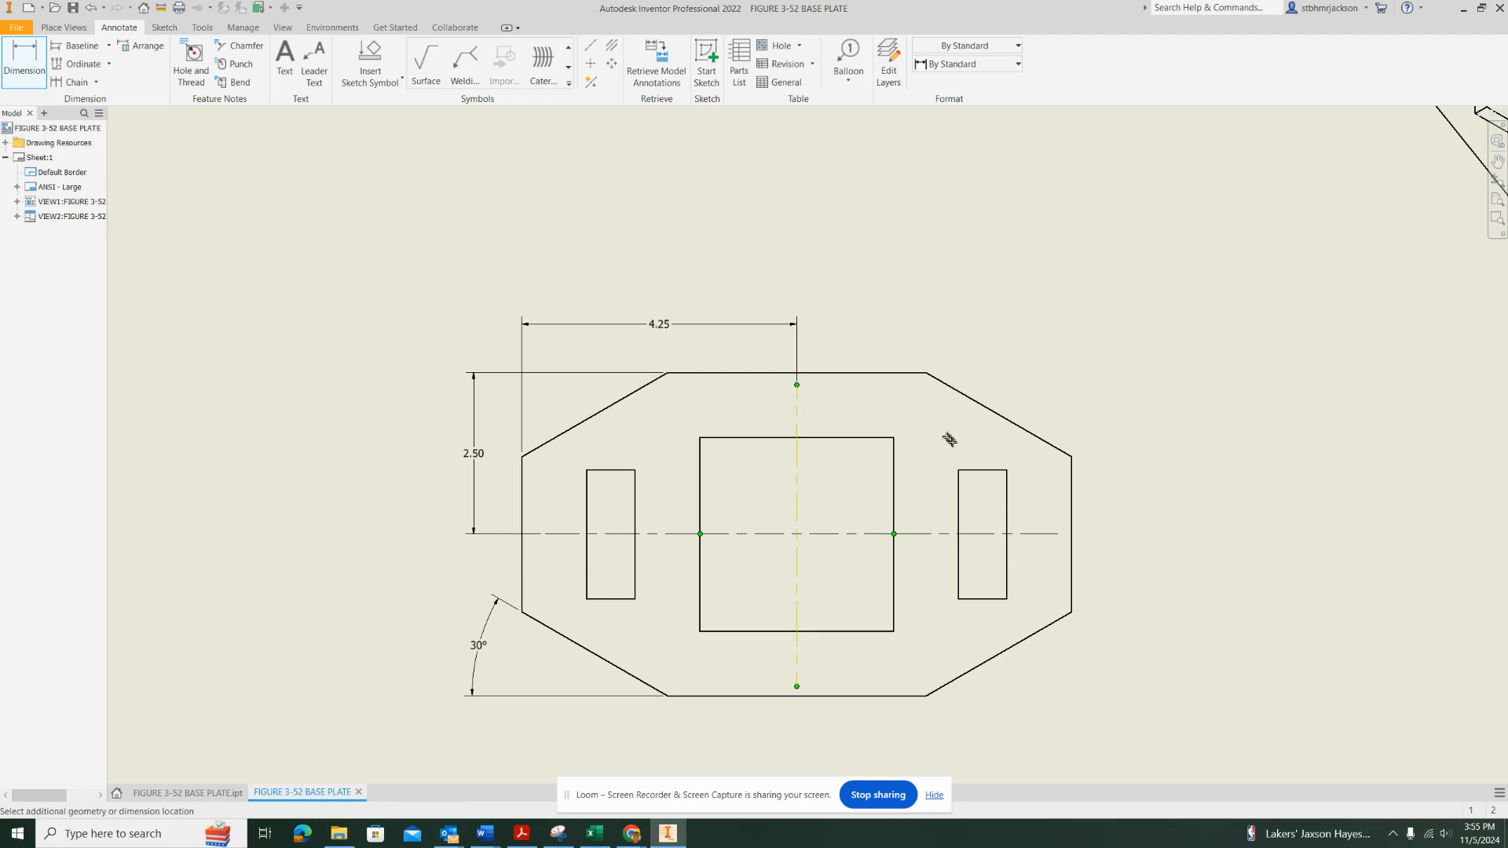
left_click(898, 455)
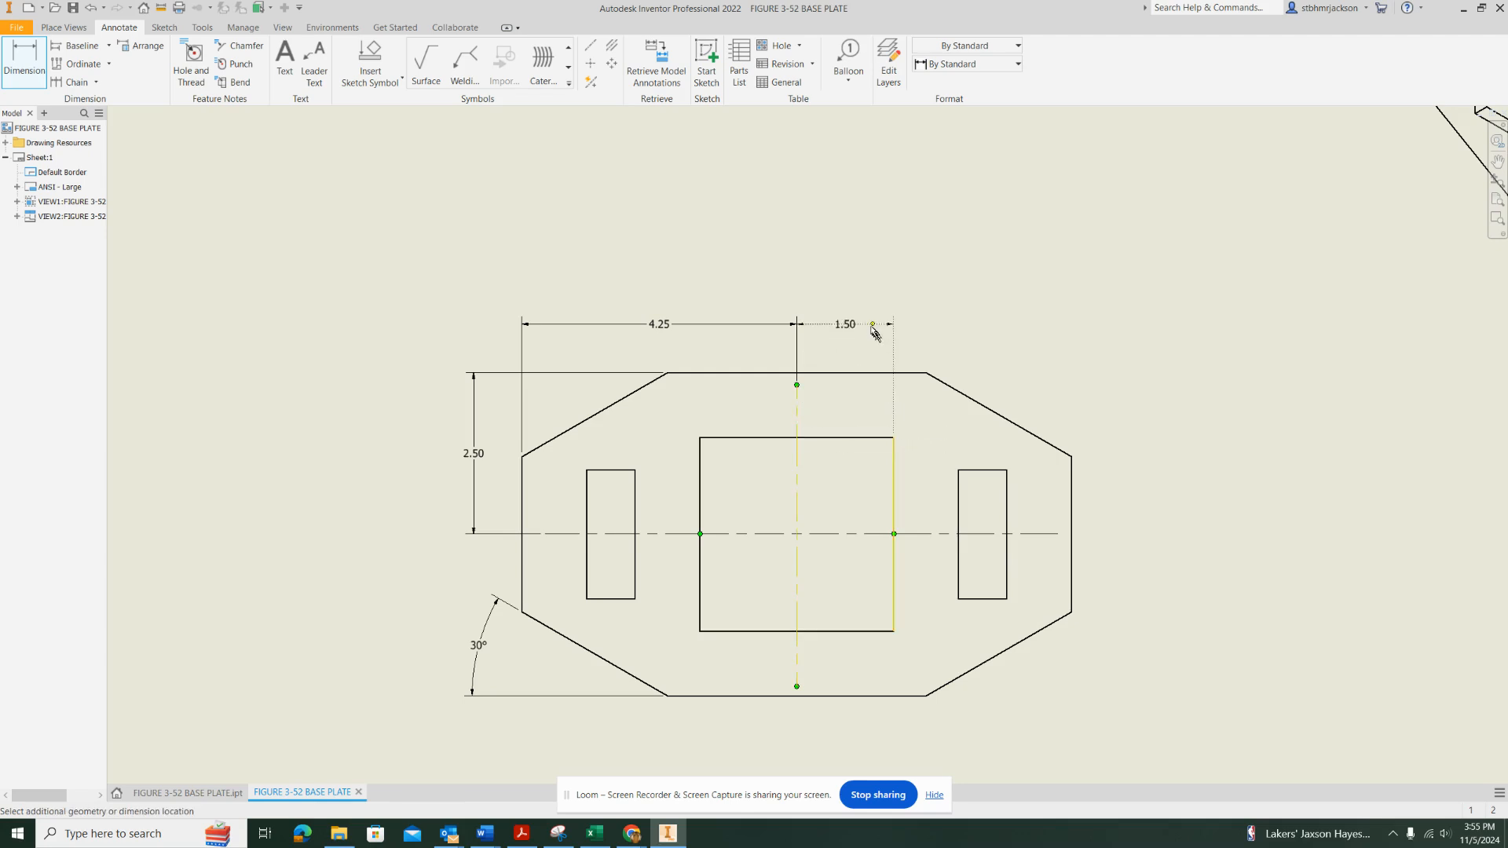
left_click(869, 327)
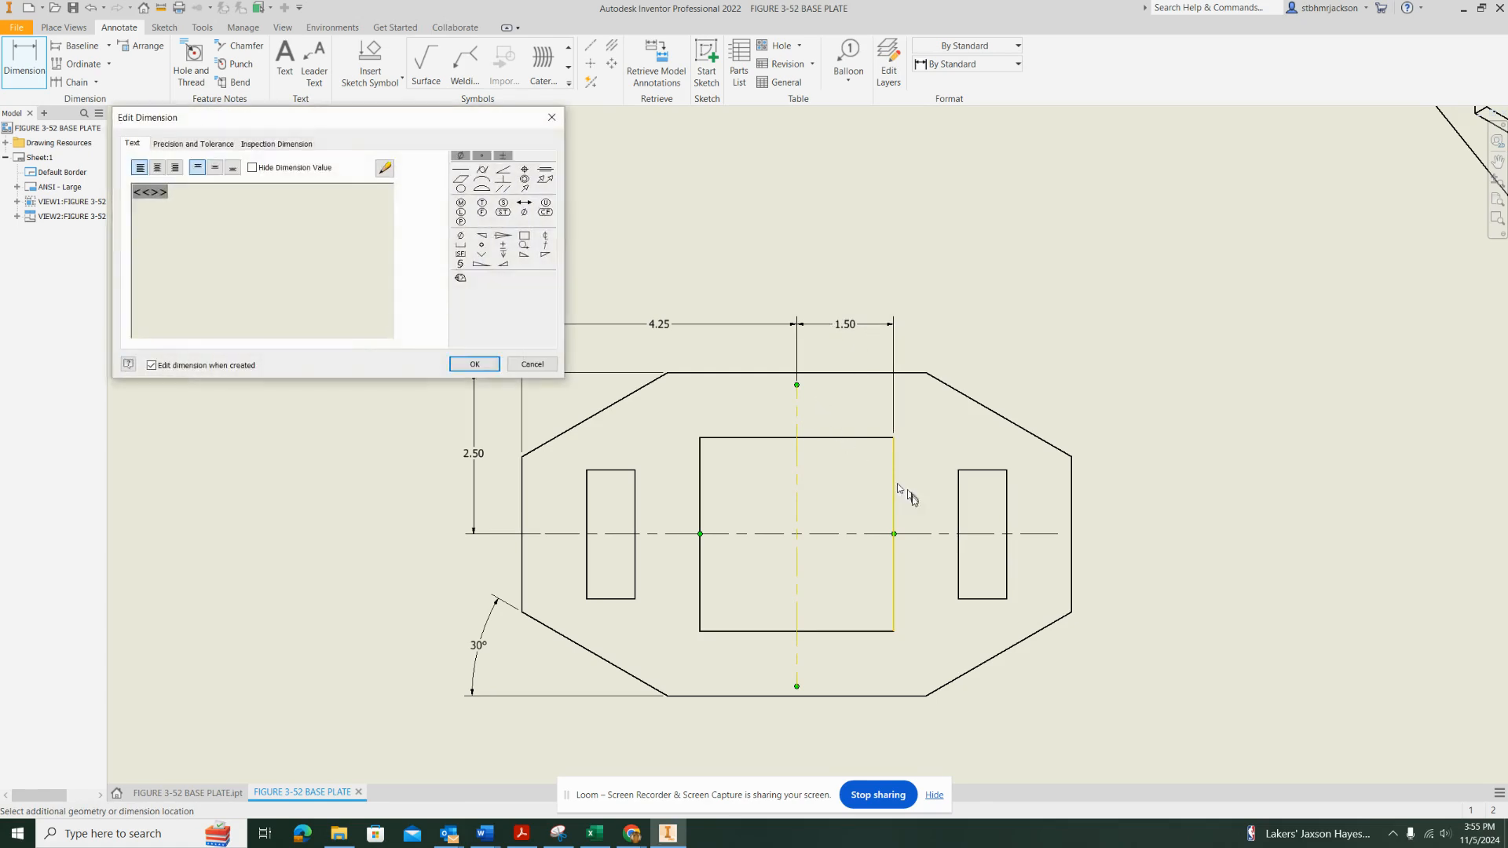
left_click(475, 364)
Dimension the square opening's width inside the opening above the horizontal centerline, and append SQ to the dimension text
left_click(700, 499)
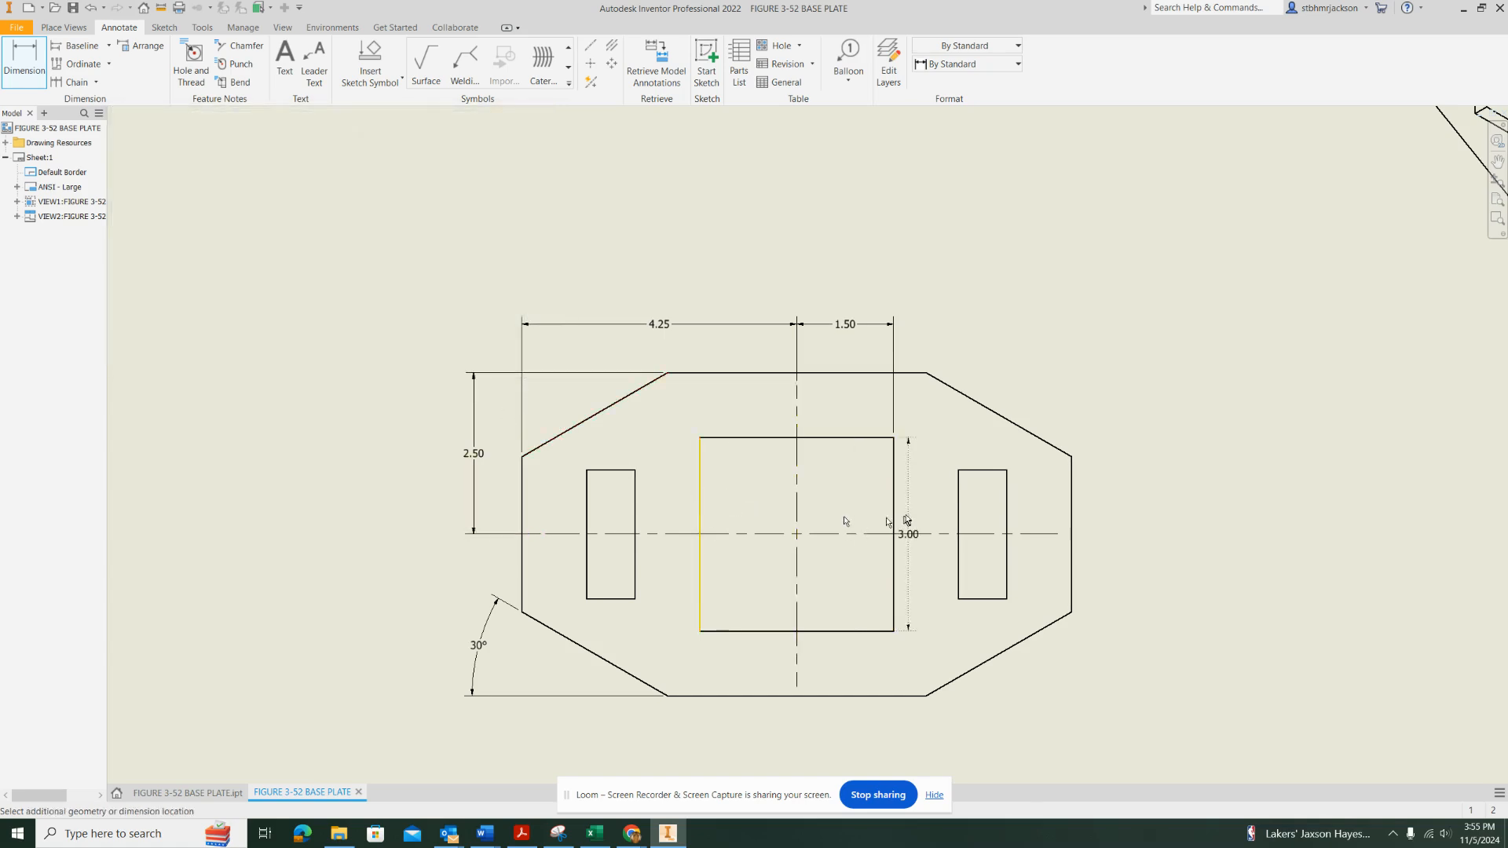
left_click(893, 504)
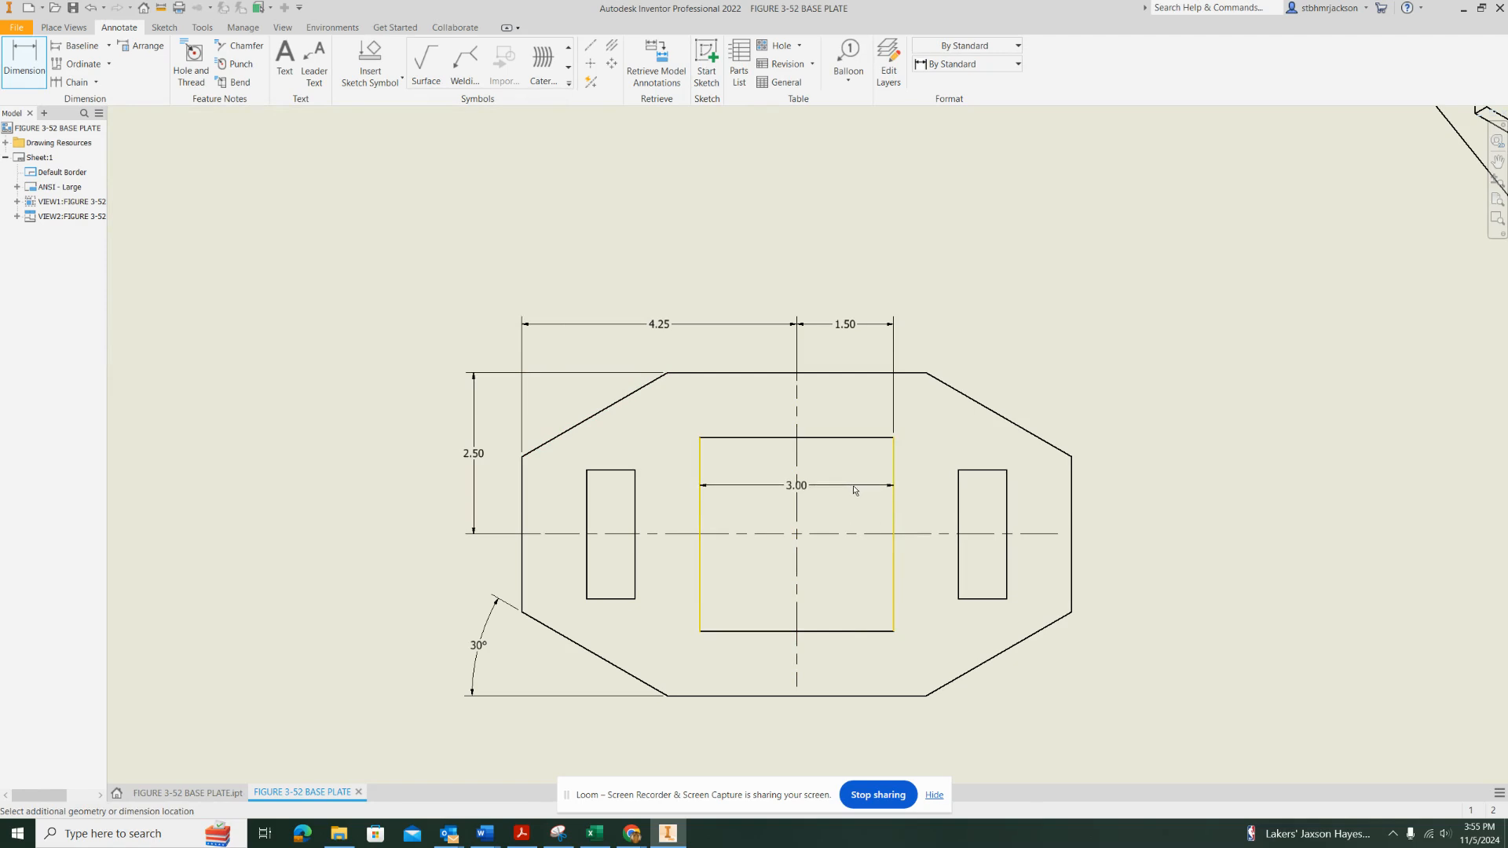
left_click(856, 492)
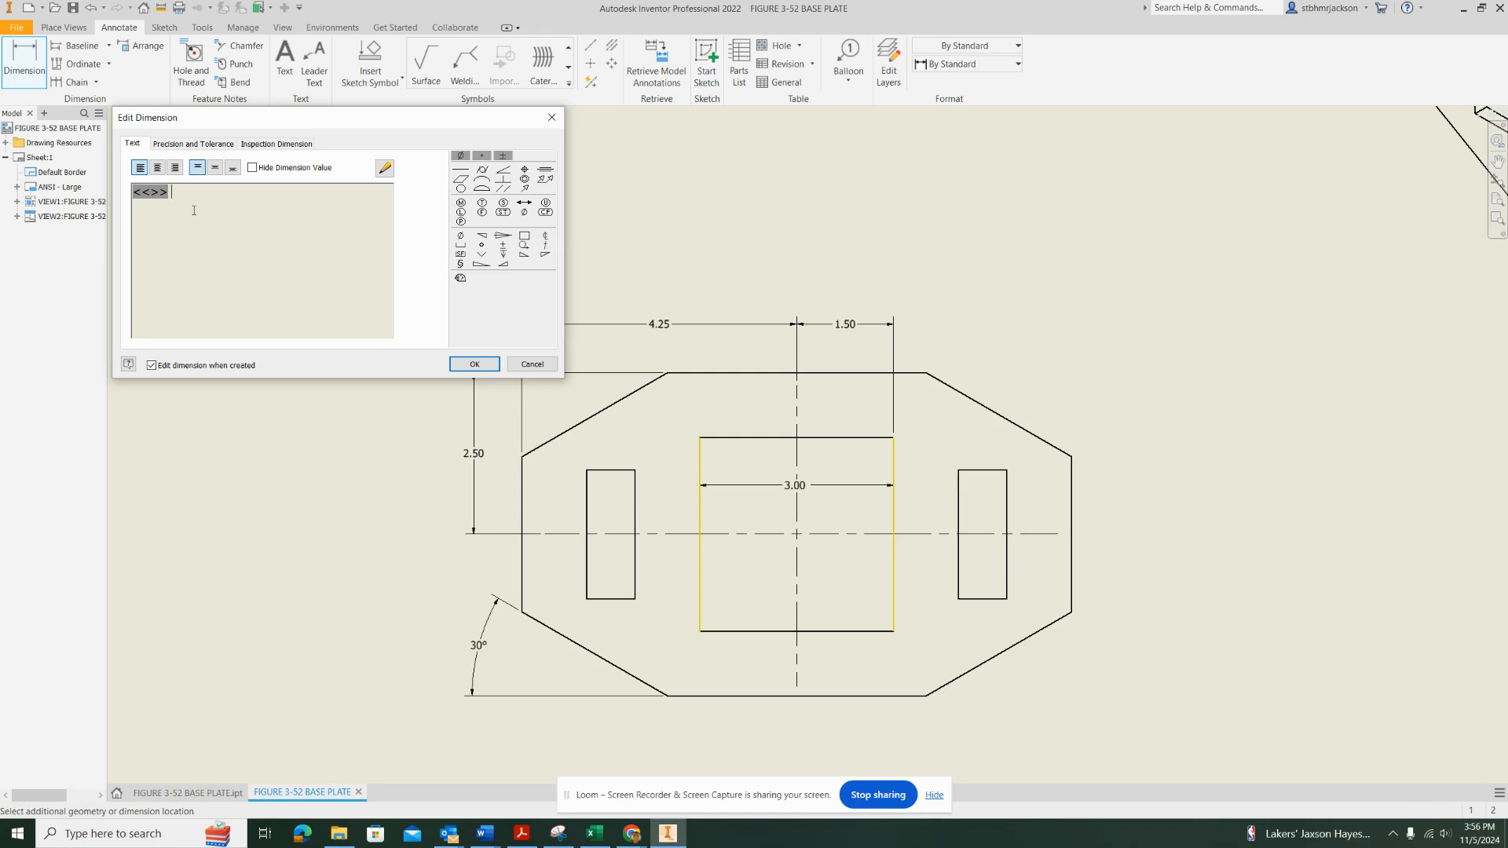
type("SQ")
key("BackSpace")
key("BackSpace")
type("SQ")
key("BackSpace")
left_click(474, 363)
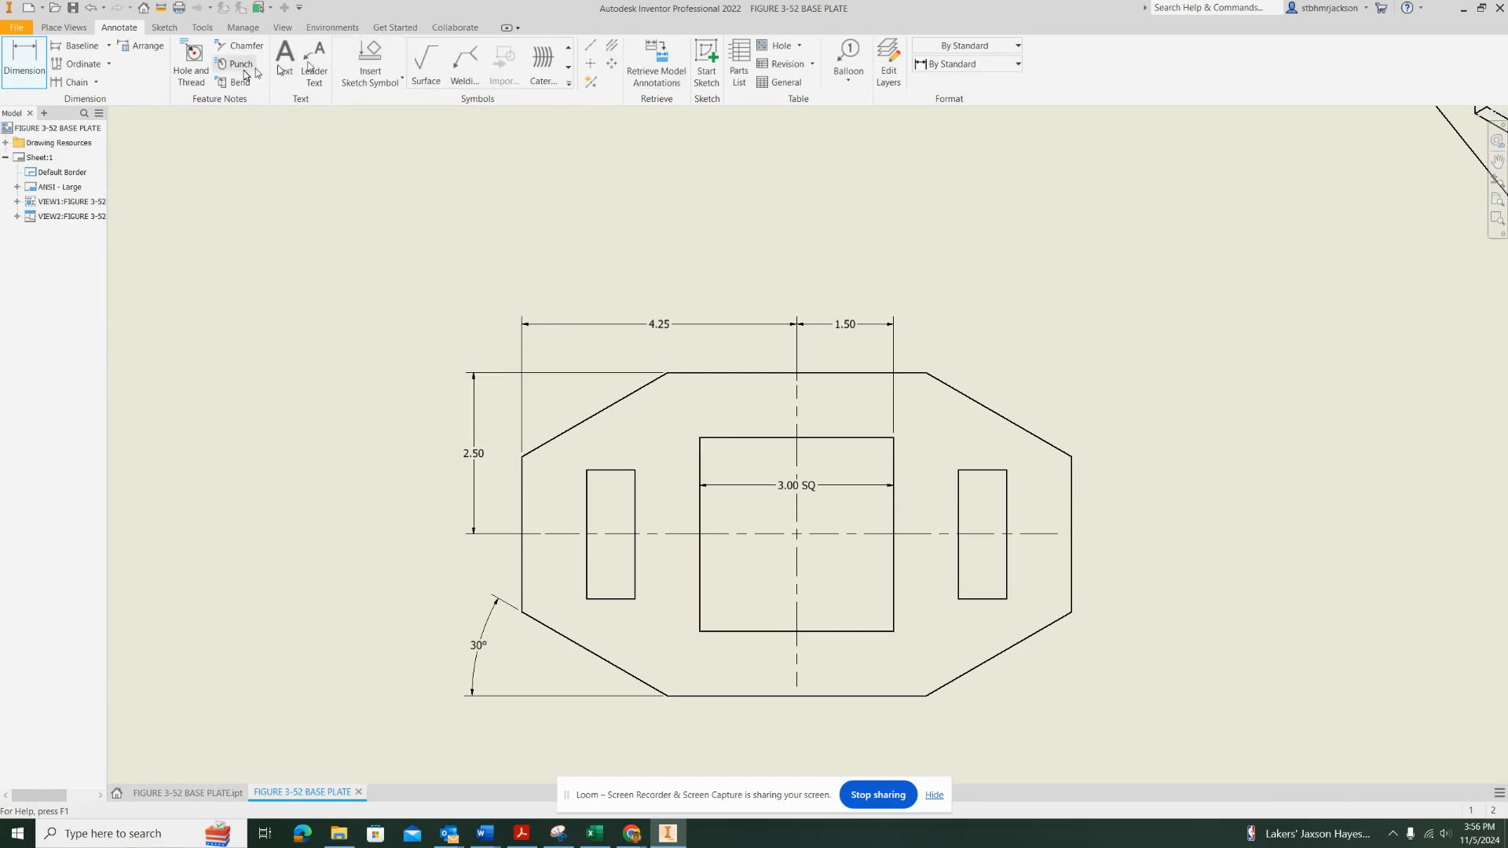
Dimension the gap between the square opening's right edge and the right slot's near edge, in line with the SQ dimension
left_click(24, 61)
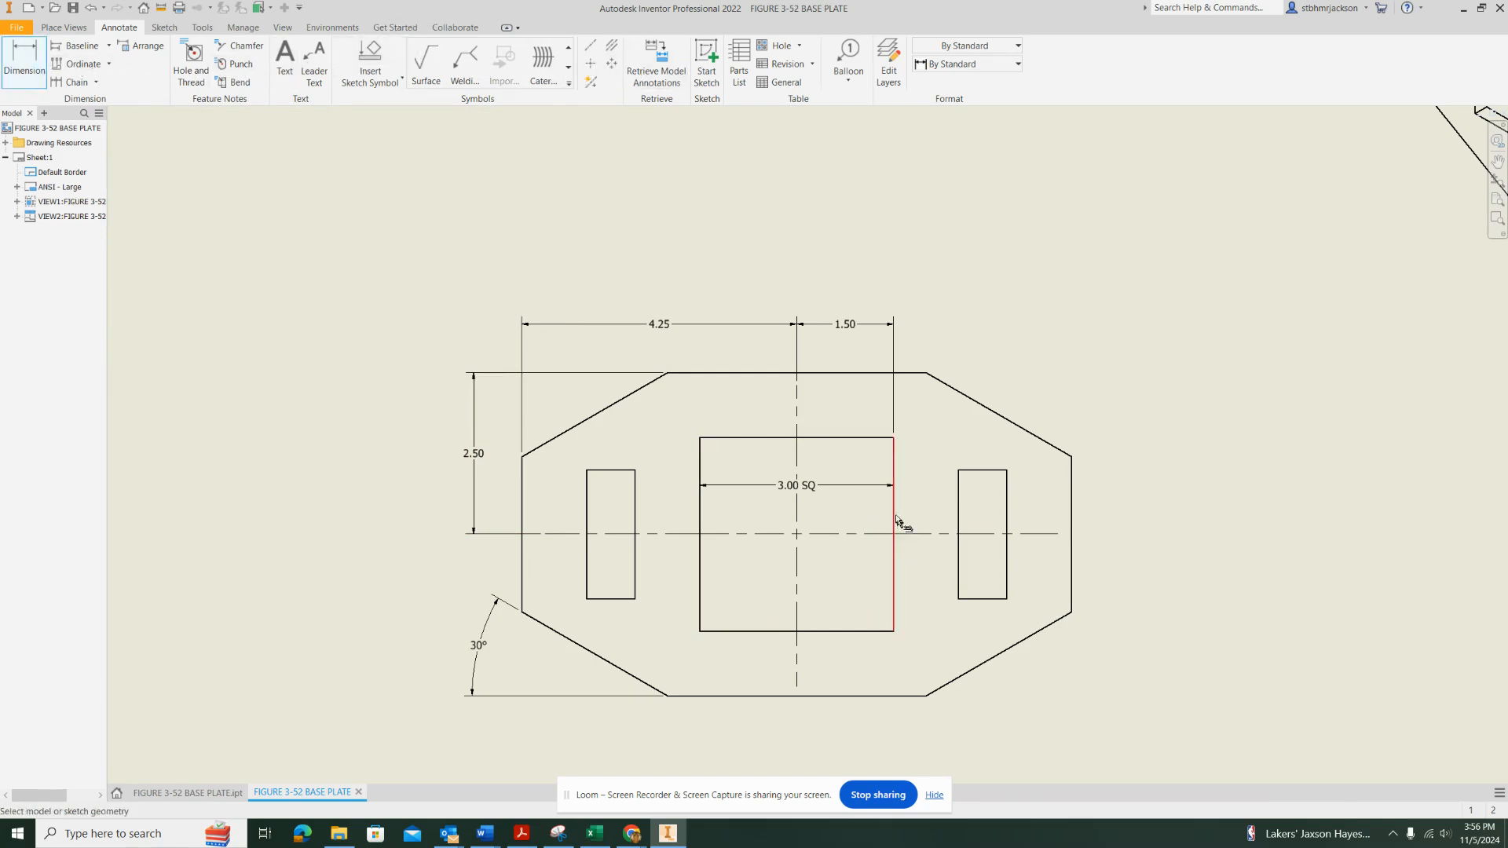
left_click(895, 522)
left_click(958, 507)
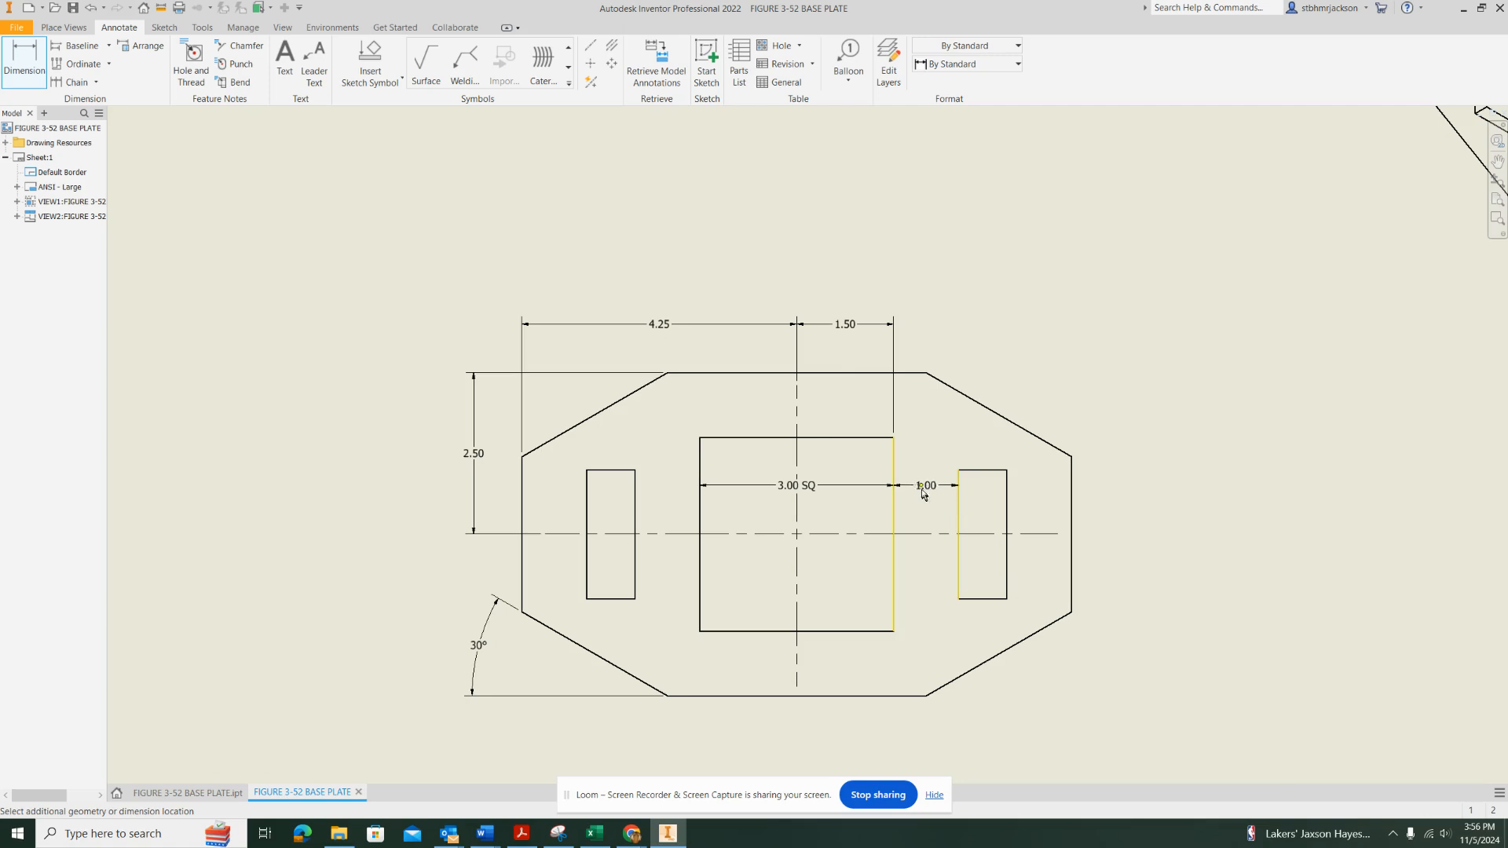
left_click(923, 488)
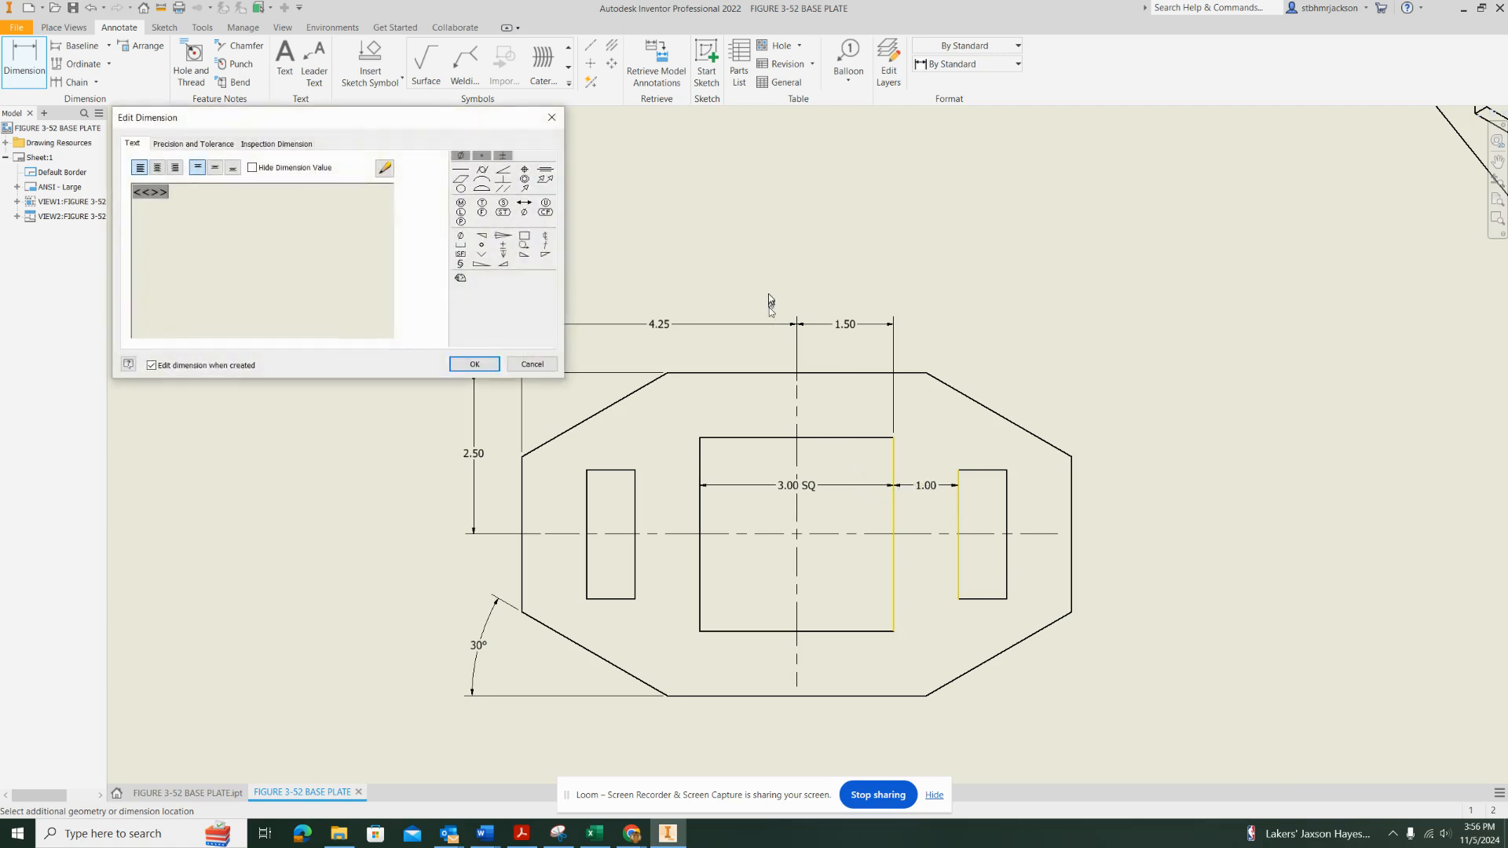
left_click(476, 364)
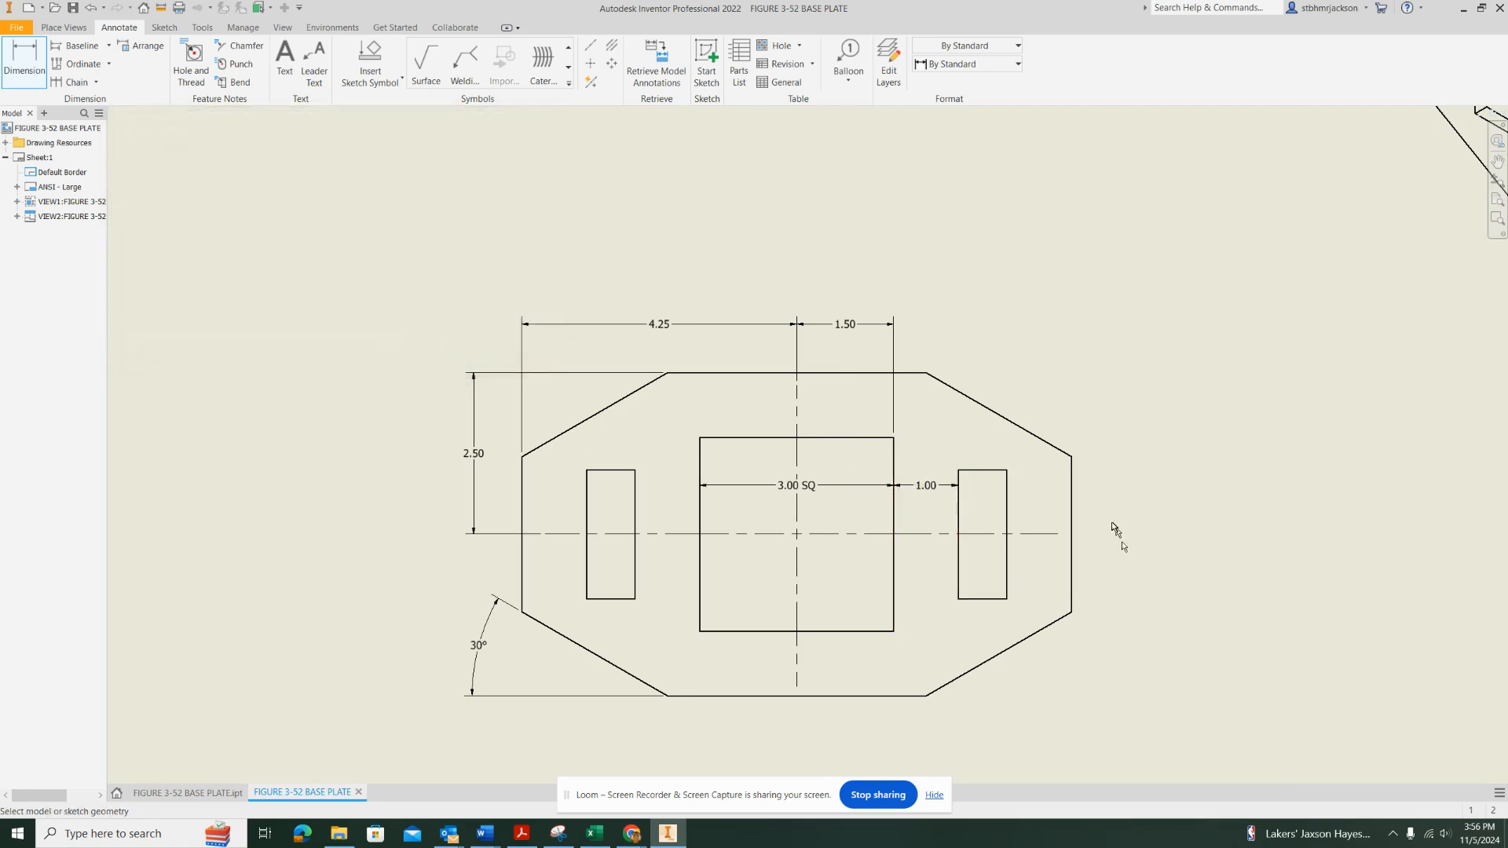
Dimension the right slot's width in line with the gap dimension, and its height between the slot and the plate's right edge
left_click(959, 503)
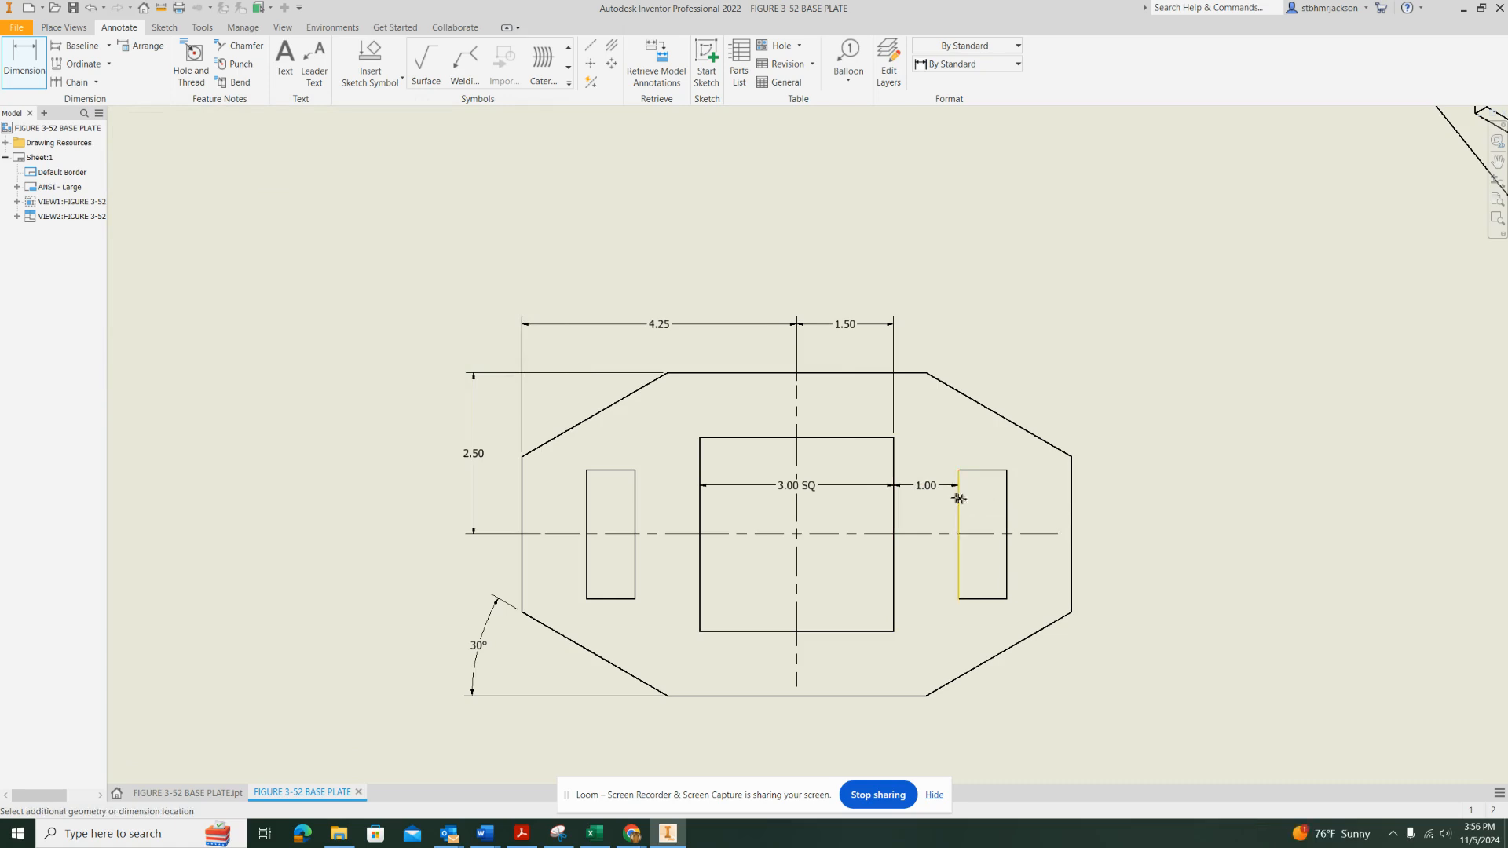
left_click(1007, 503)
left_click(860, 503)
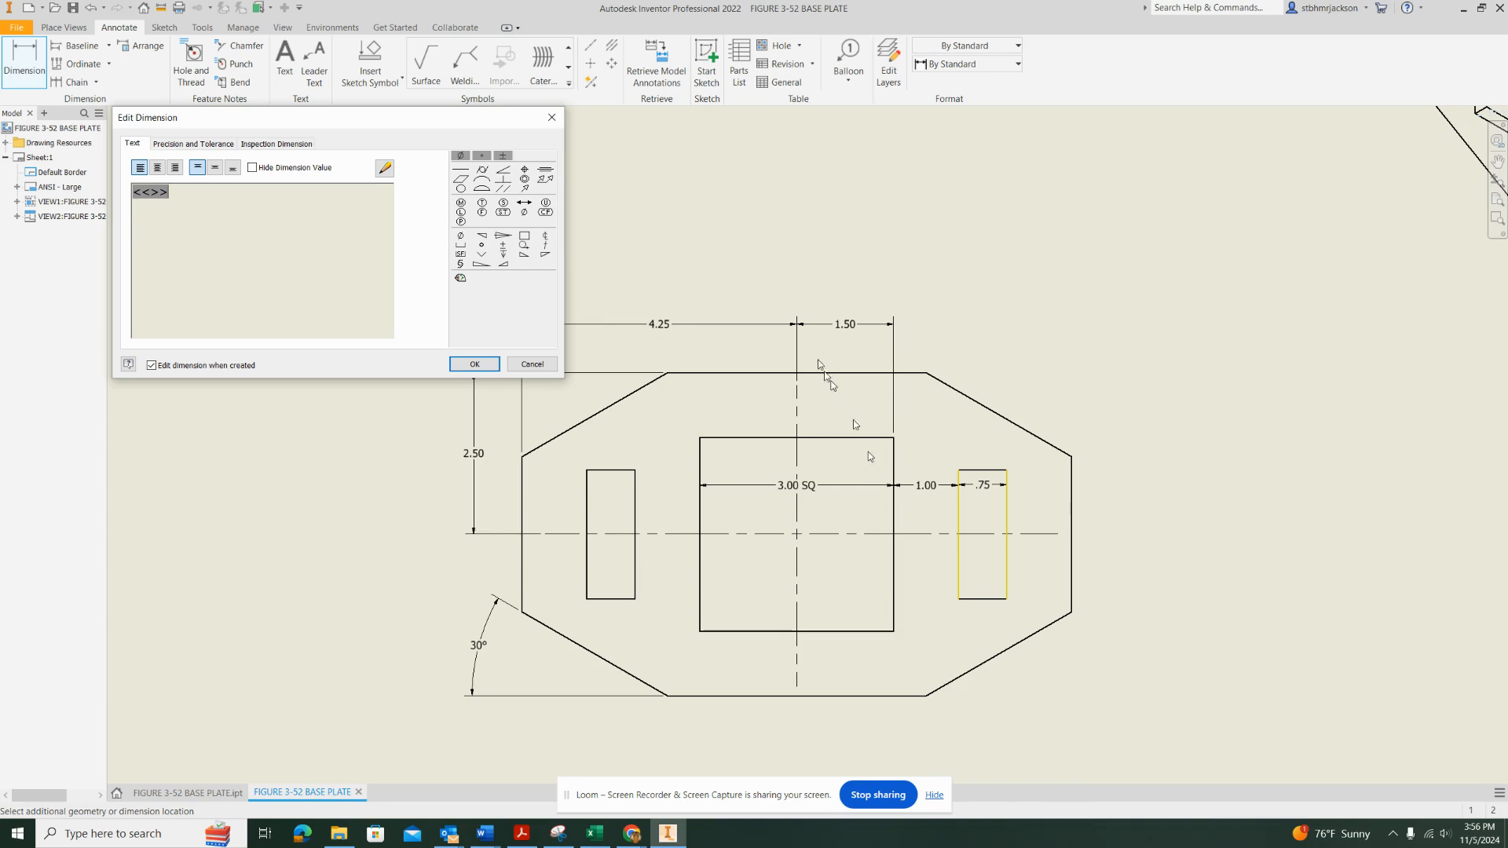
left_click(475, 364)
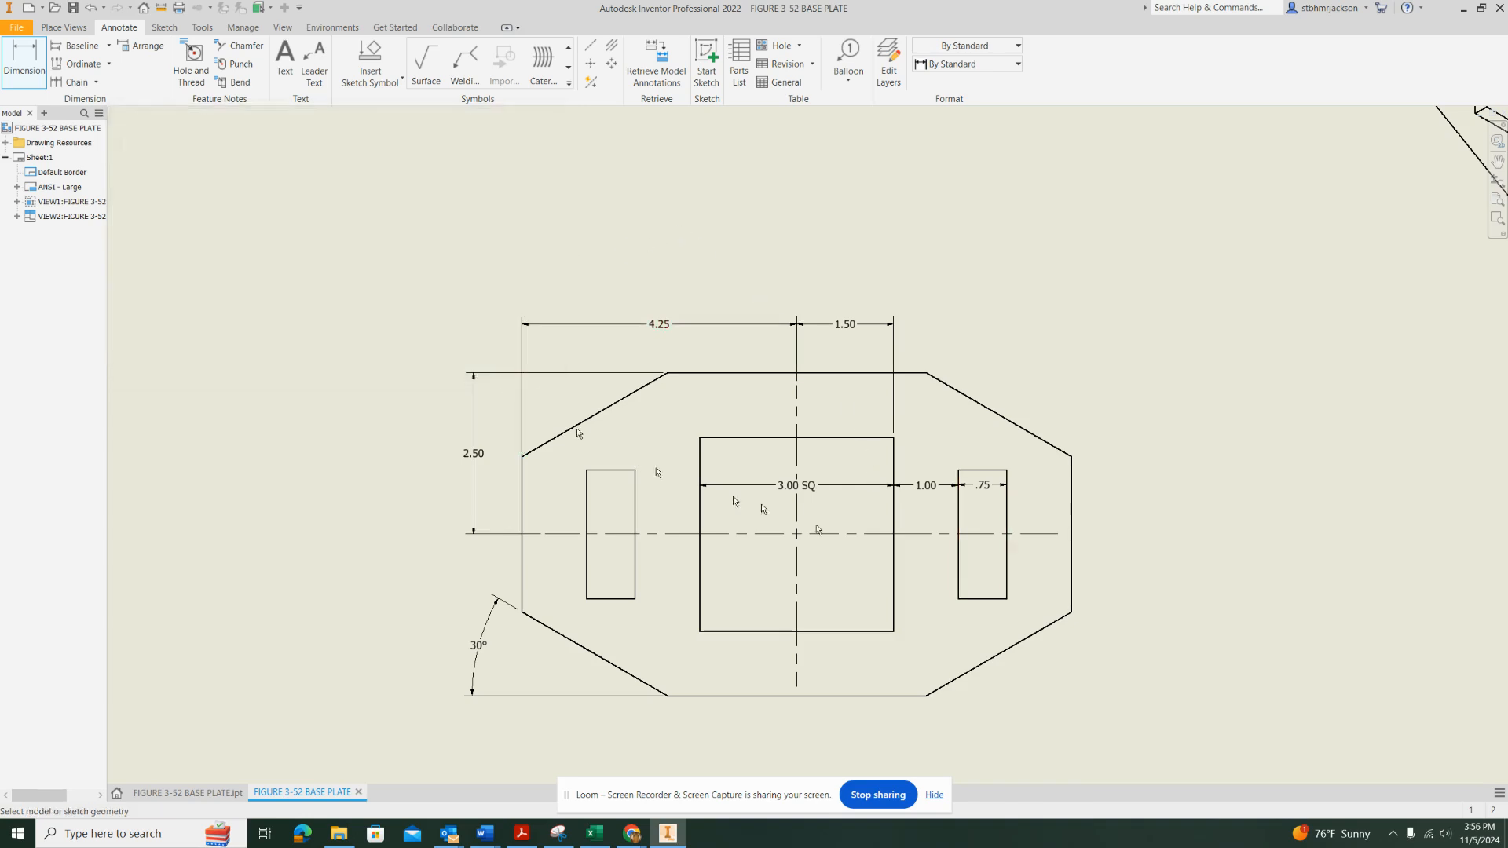
left_click(1007, 574)
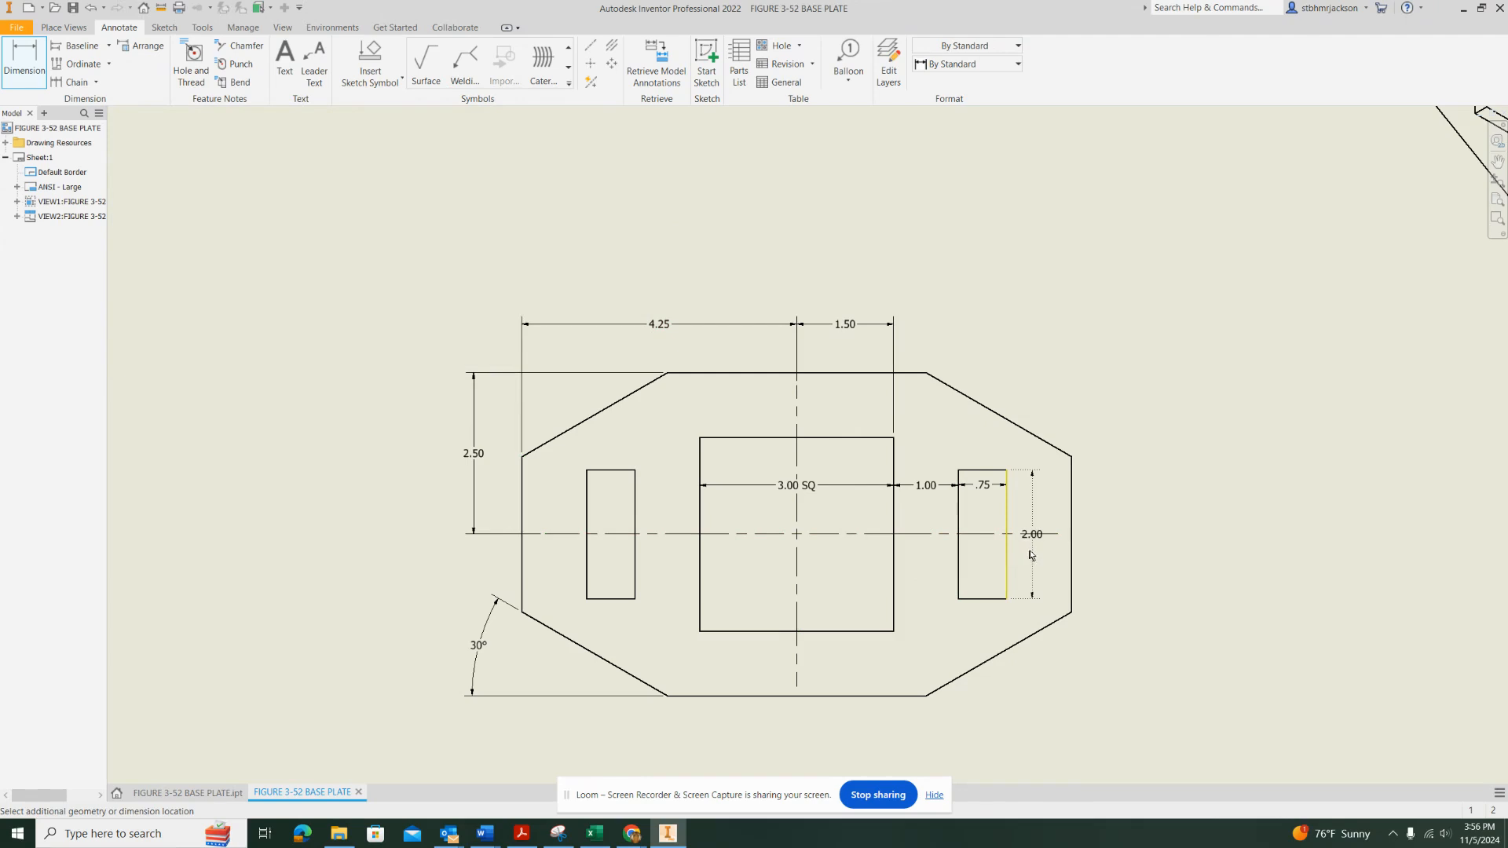
left_click(1035, 554)
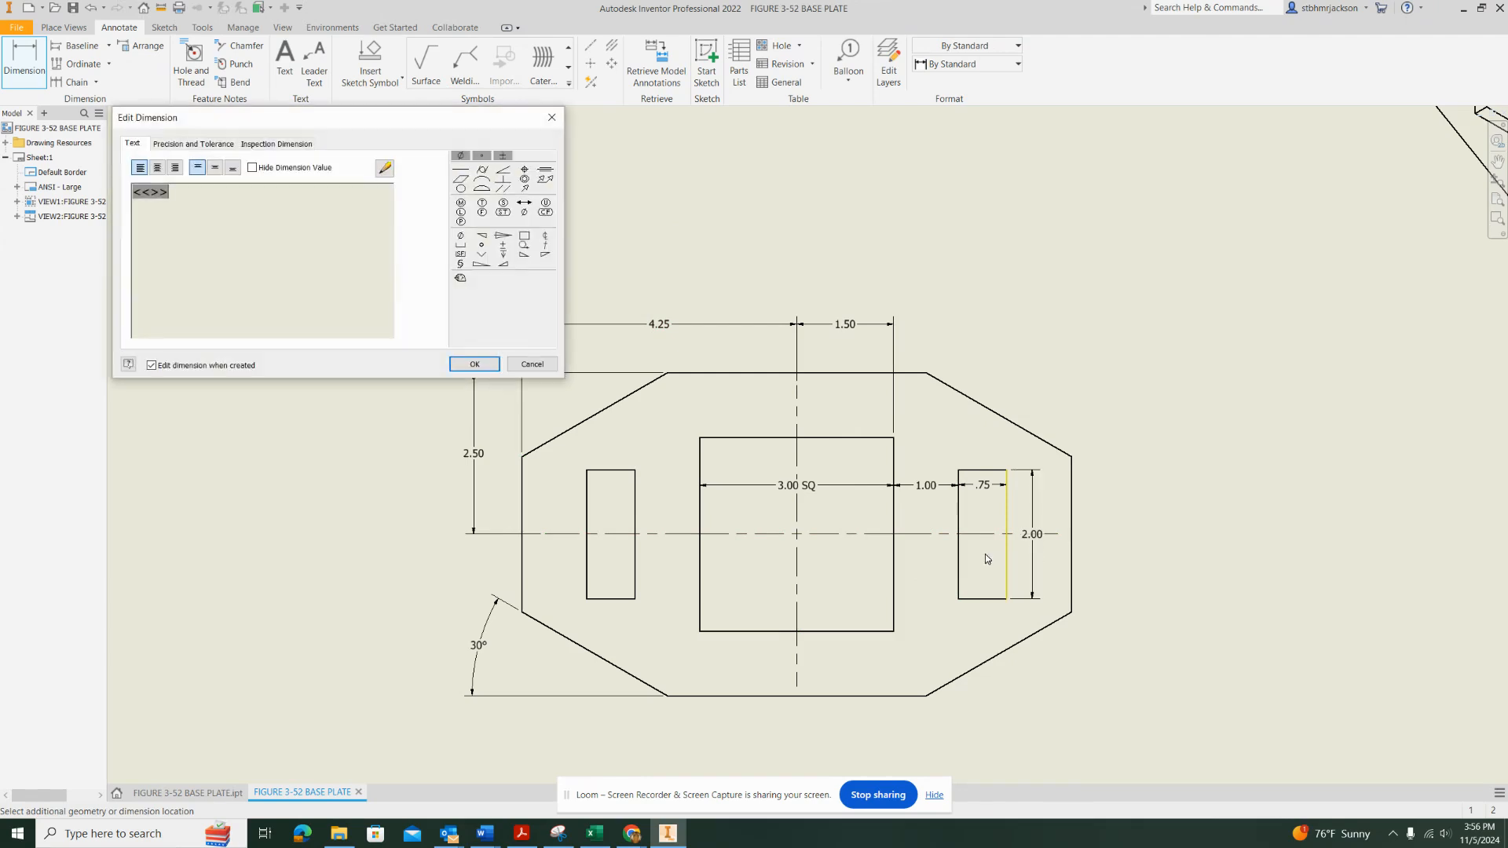
left_click(475, 363)
Move the text of the right slot's height dimension below the horizontal centerline so they do not overlap
scroll(1054, 567, "down", 5)
scroll(1052, 549, "up", 10)
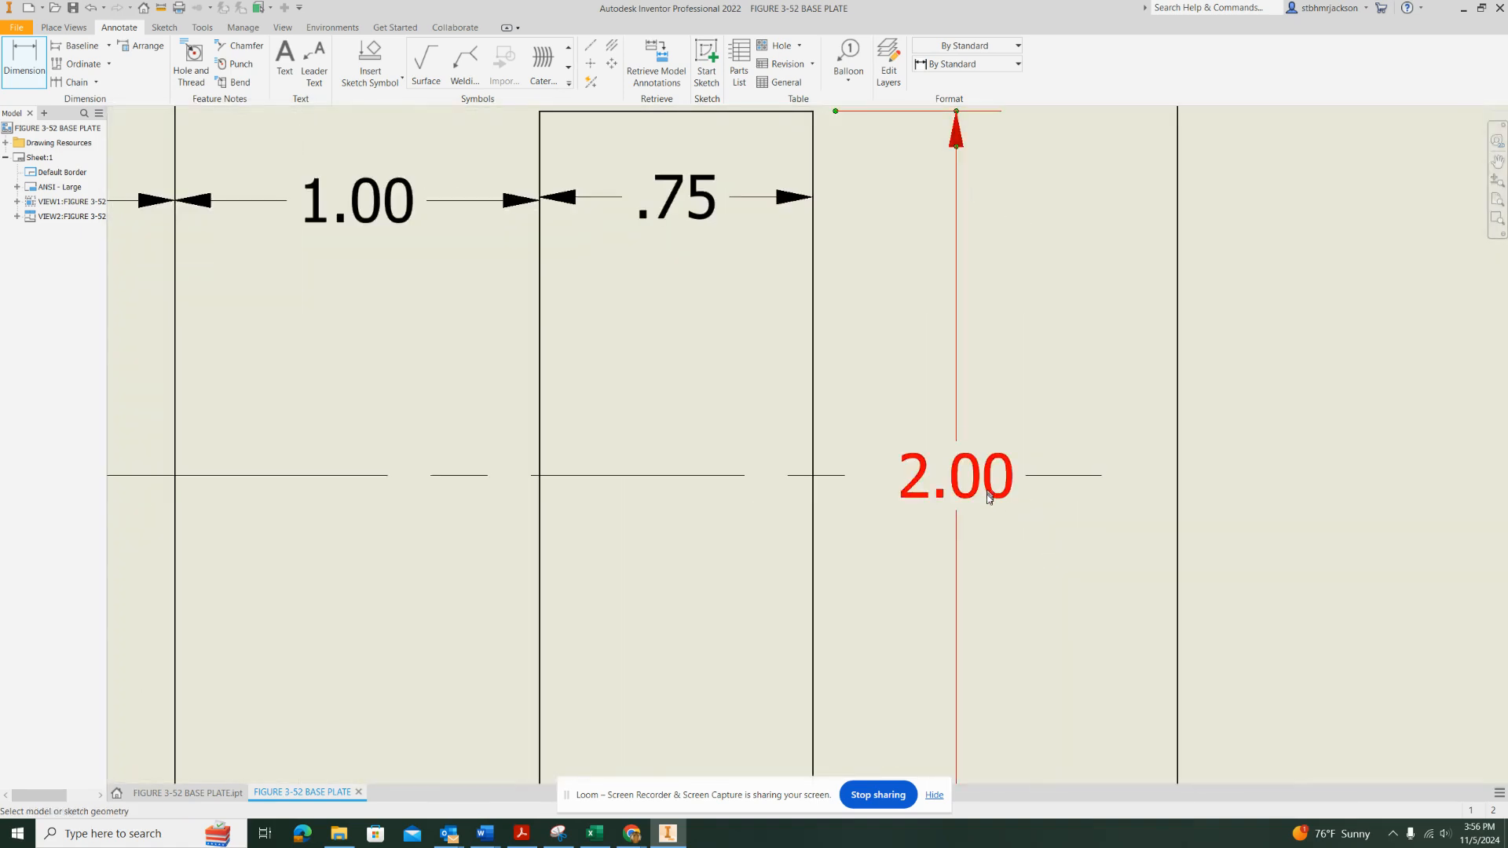
double_click(989, 497)
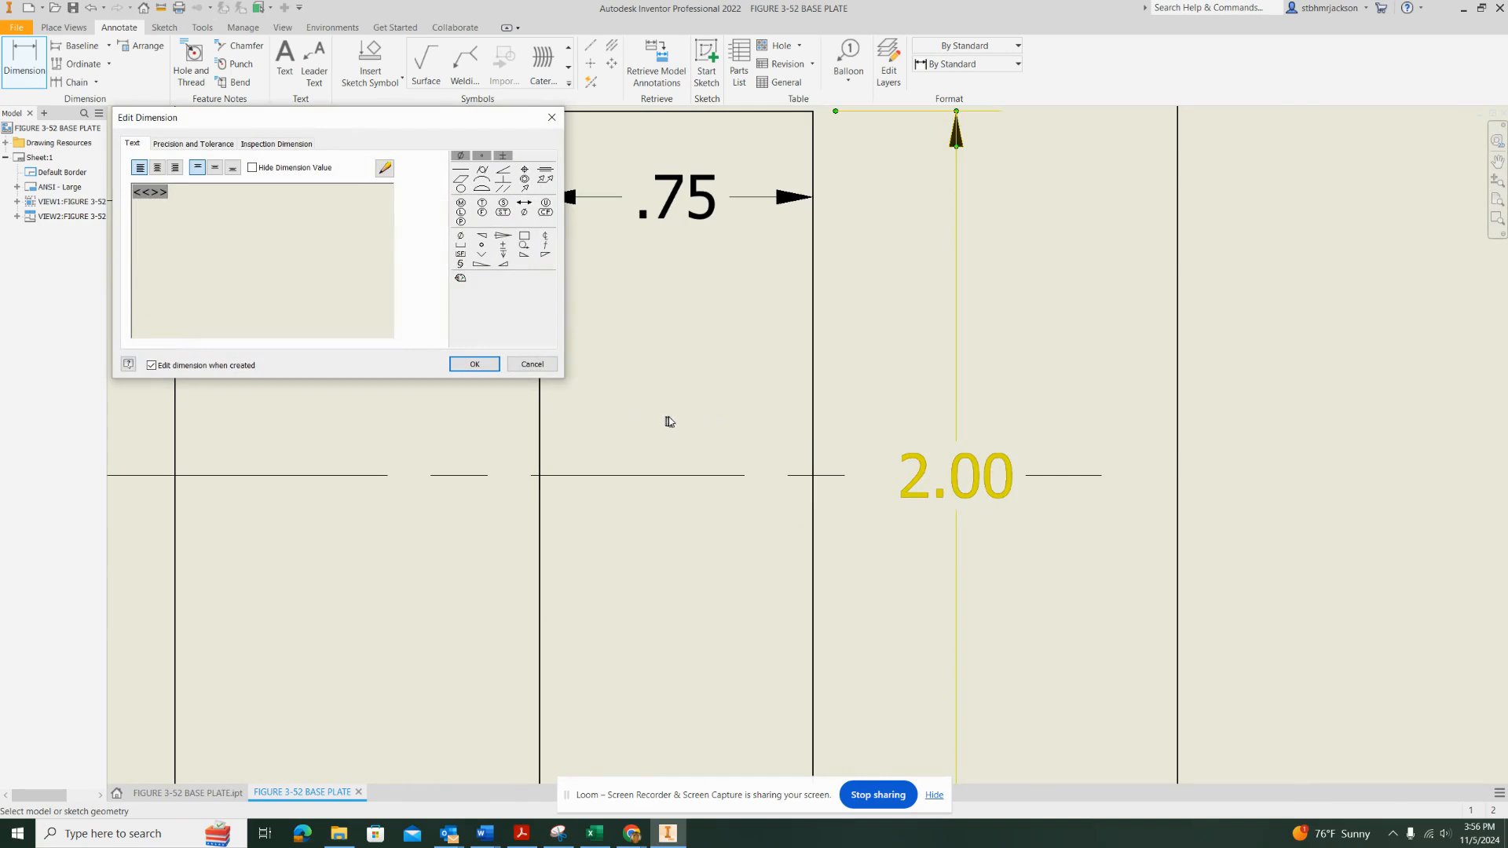
key("Escape")
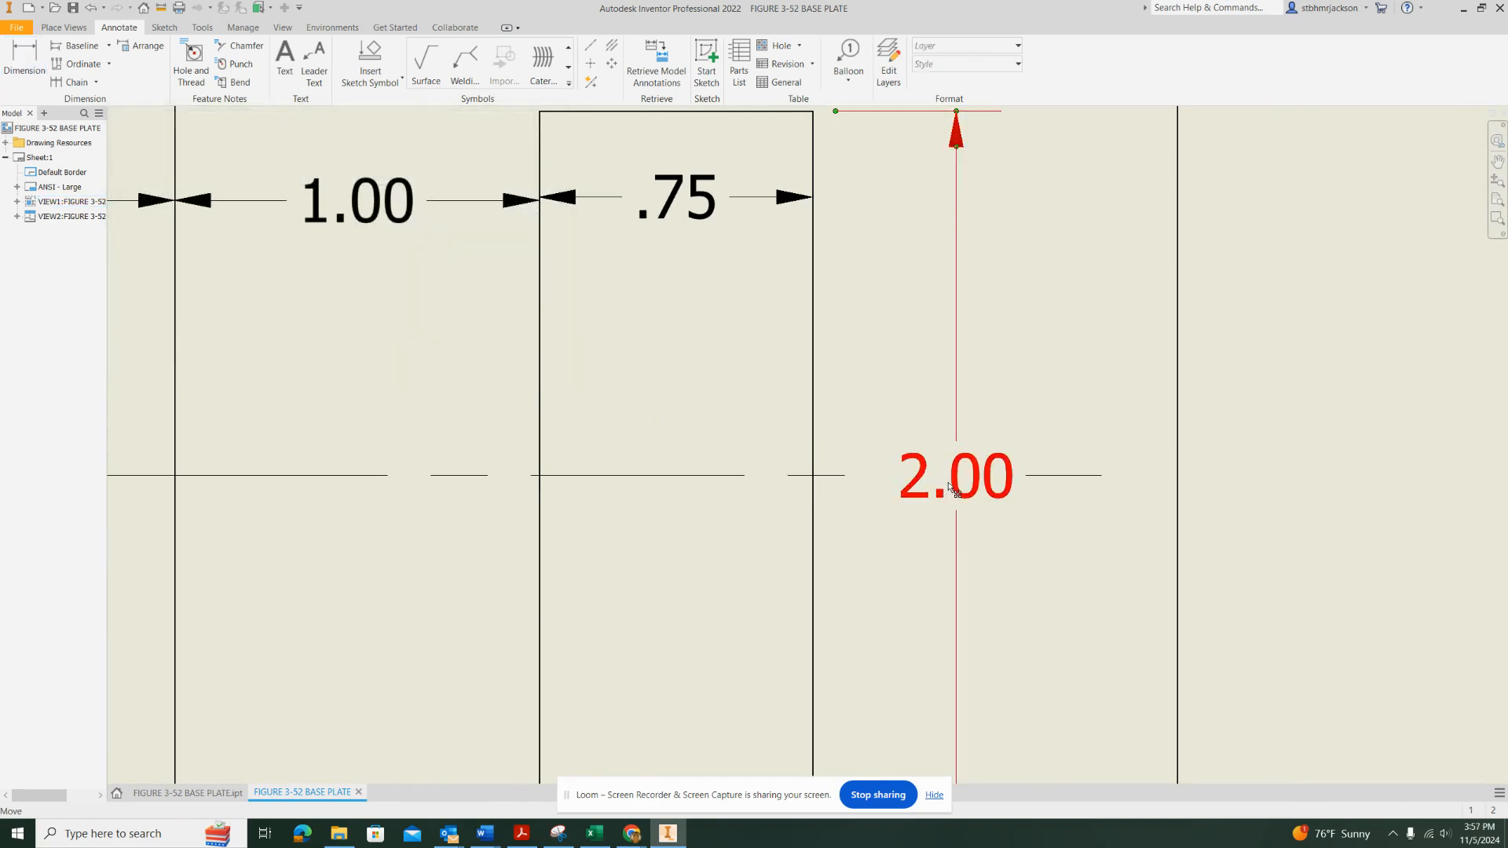
left_click_drag(953, 487, 958, 552)
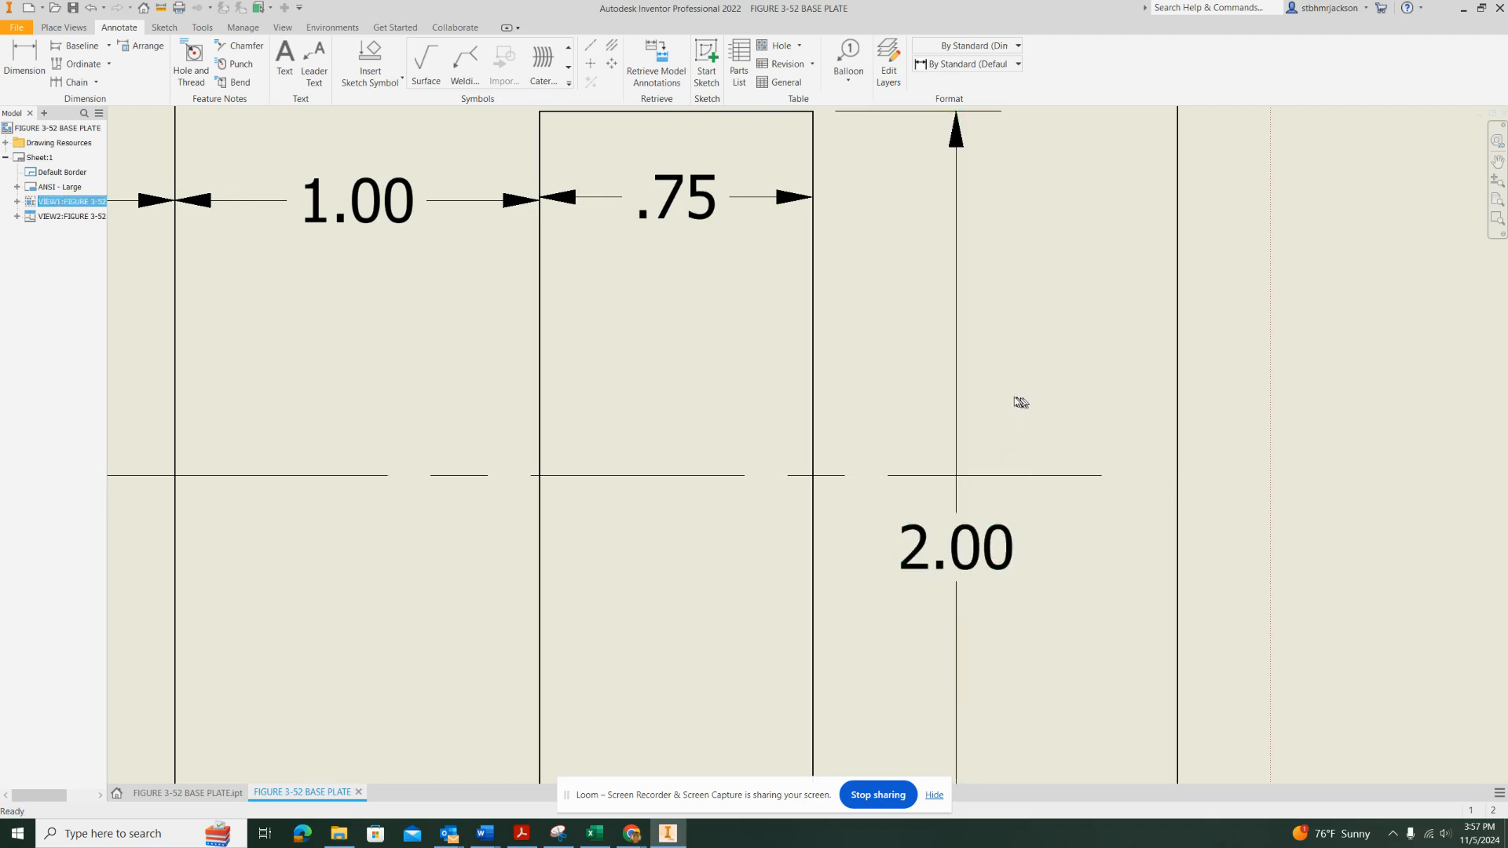
scroll(999, 416, "up", 4)
scroll(995, 437, "down", 4)
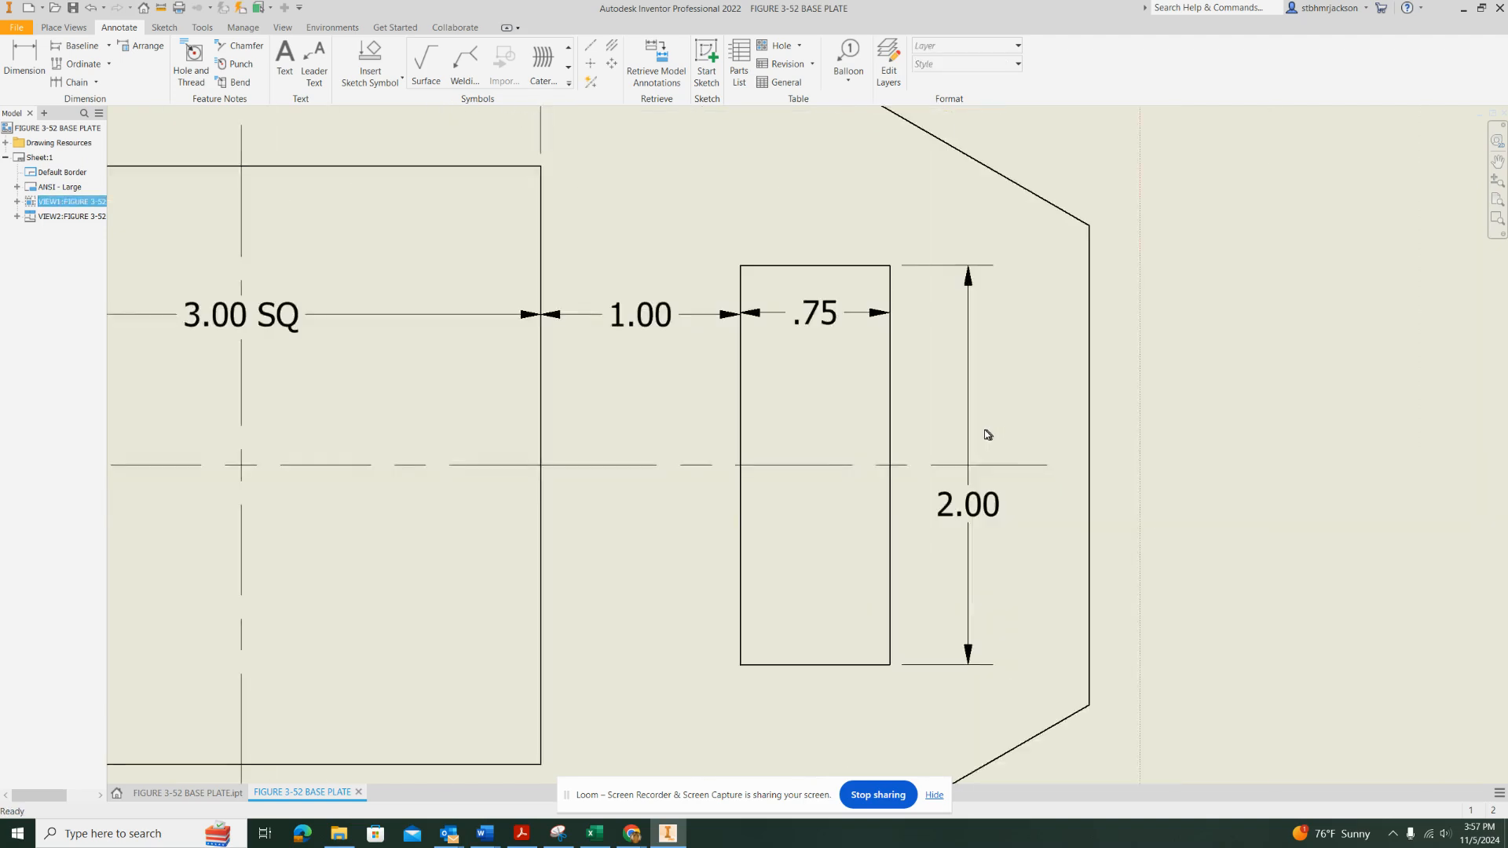
scroll(881, 444, "down", 3)
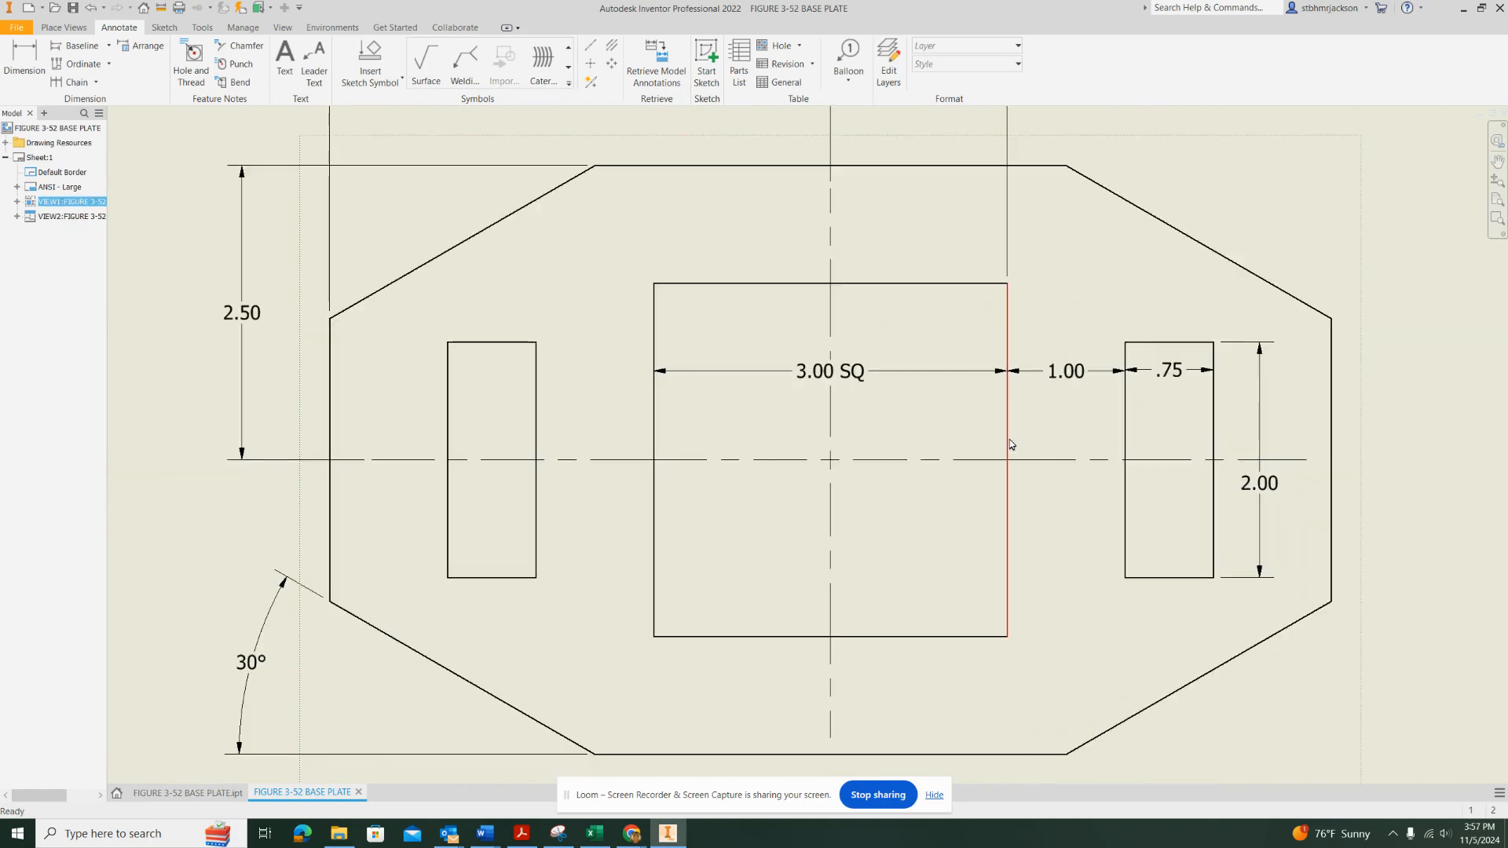
Dimension the horizontal length of the lower-left corner cut, placing the dimension below the front view
scroll(951, 472, "down", 1)
scroll(951, 471, "up", 2)
scroll(950, 493, "down", 3)
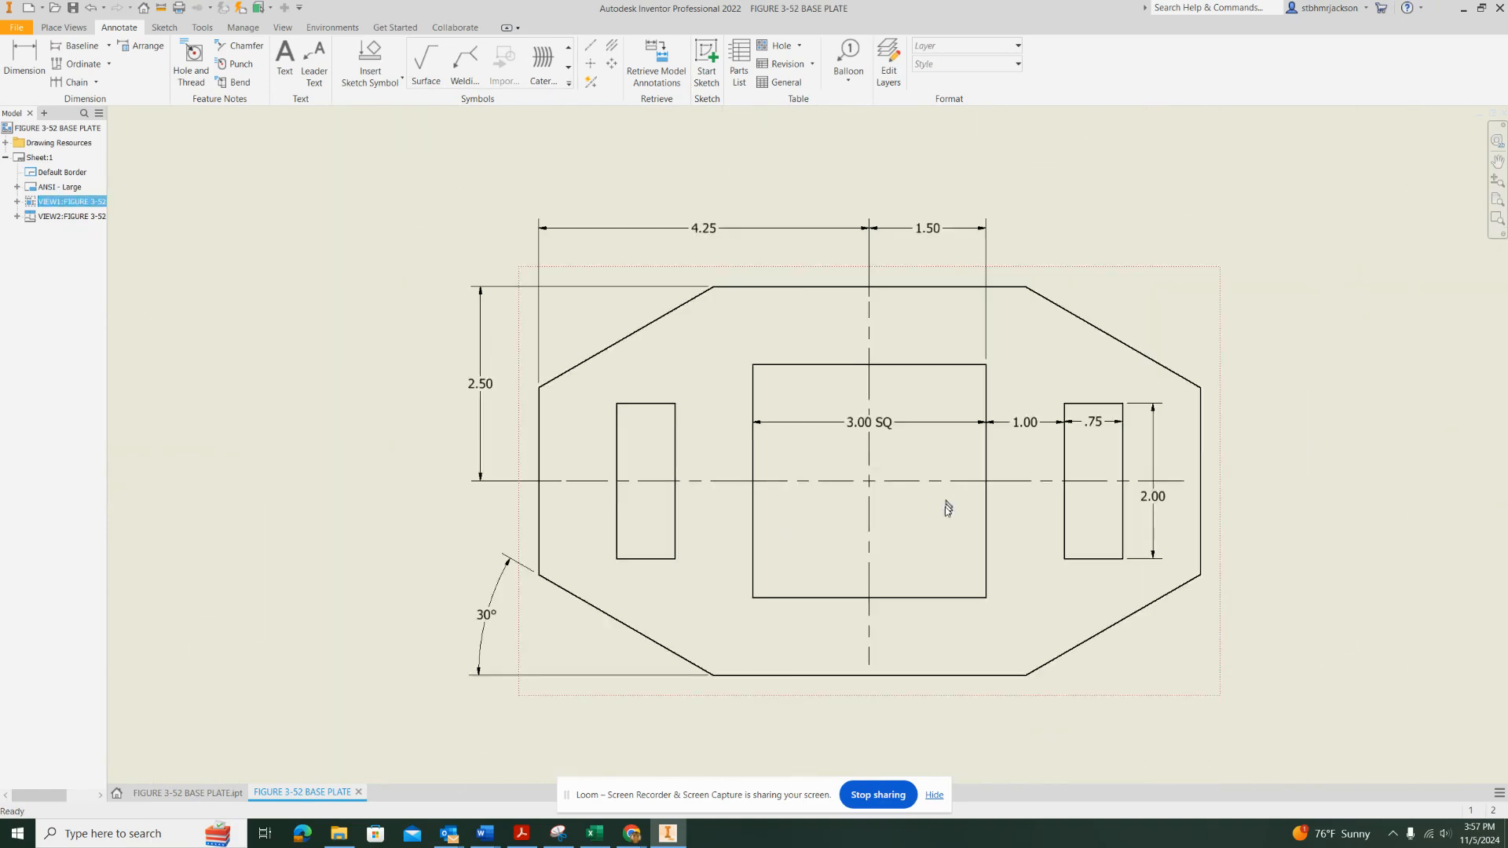
scroll(948, 509, "down", 3)
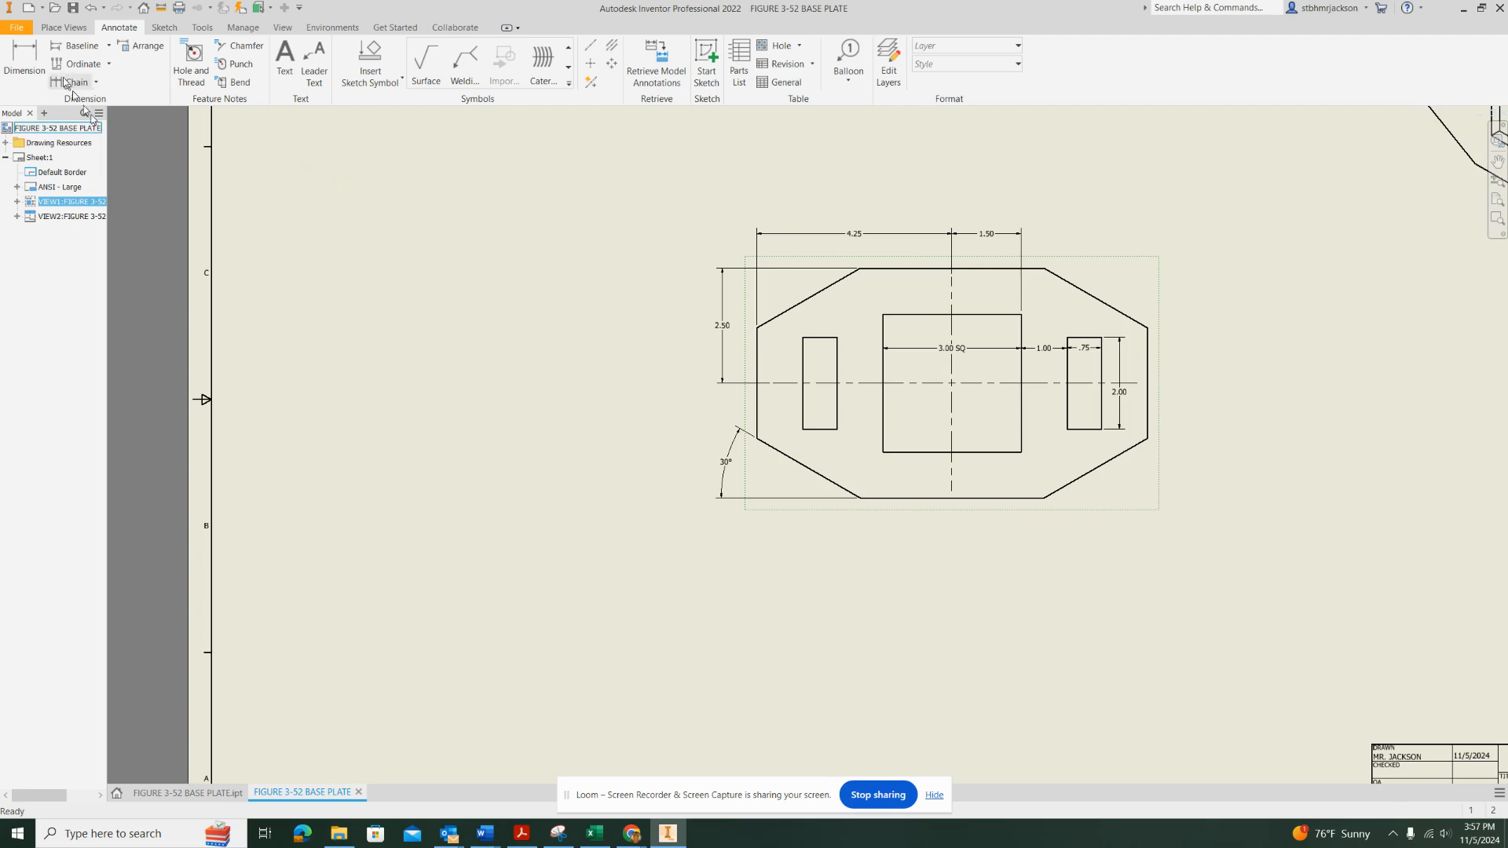
left_click(25, 58)
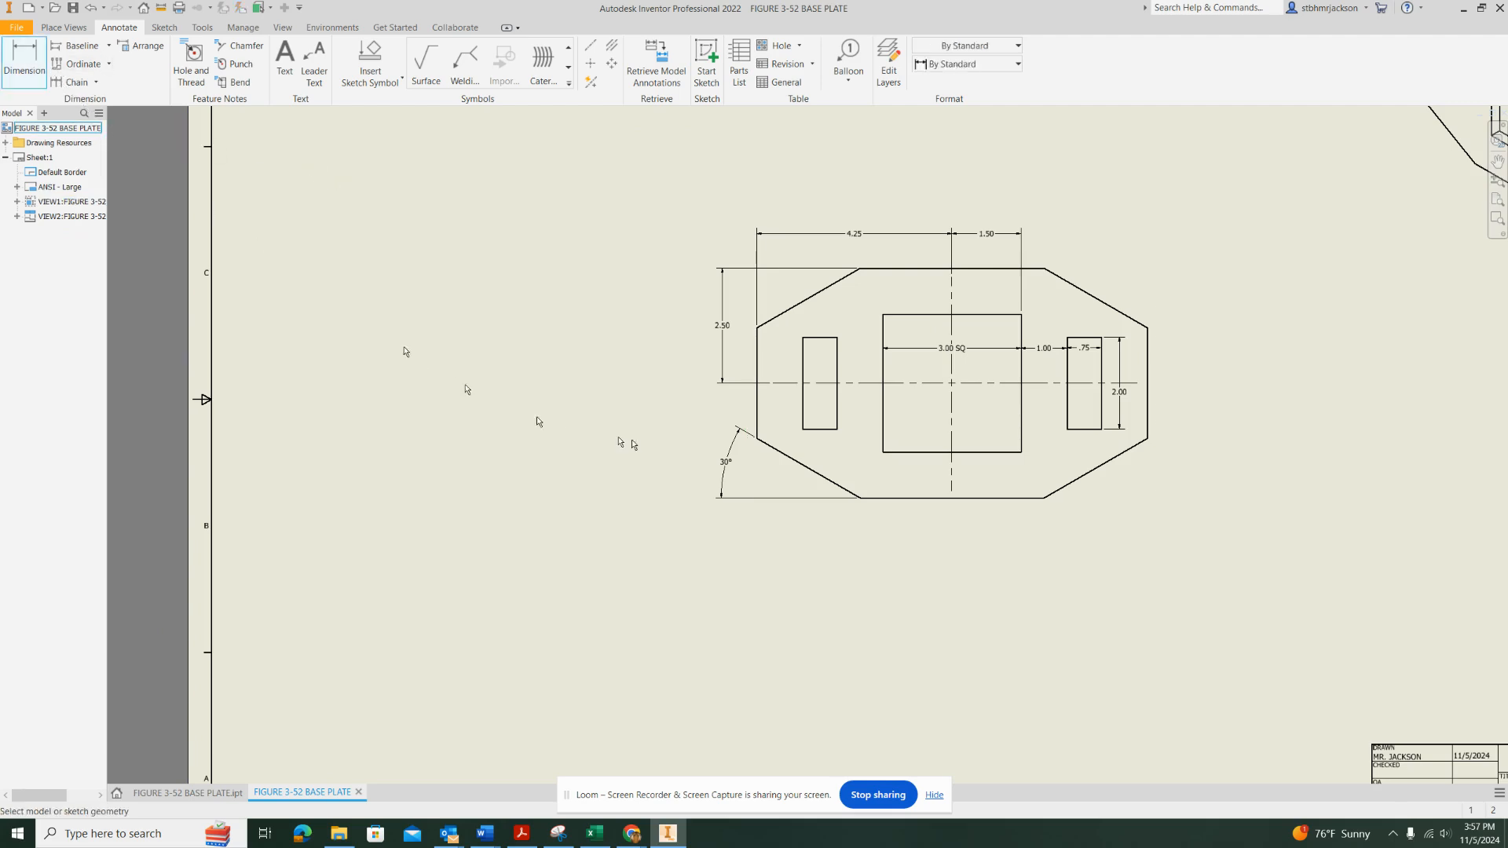
left_click(758, 428)
left_click(864, 498)
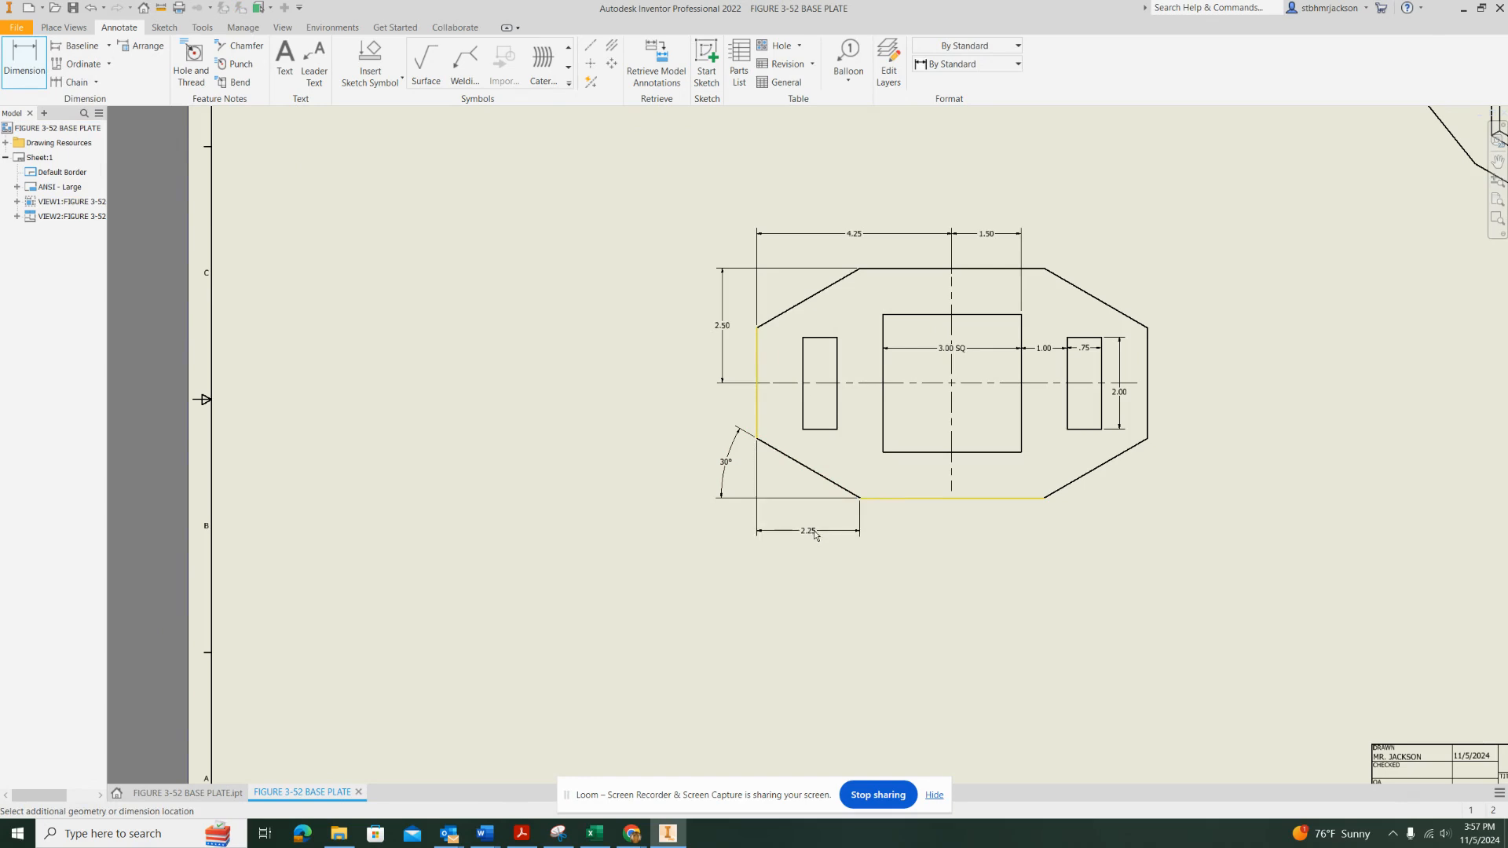
left_click(820, 528)
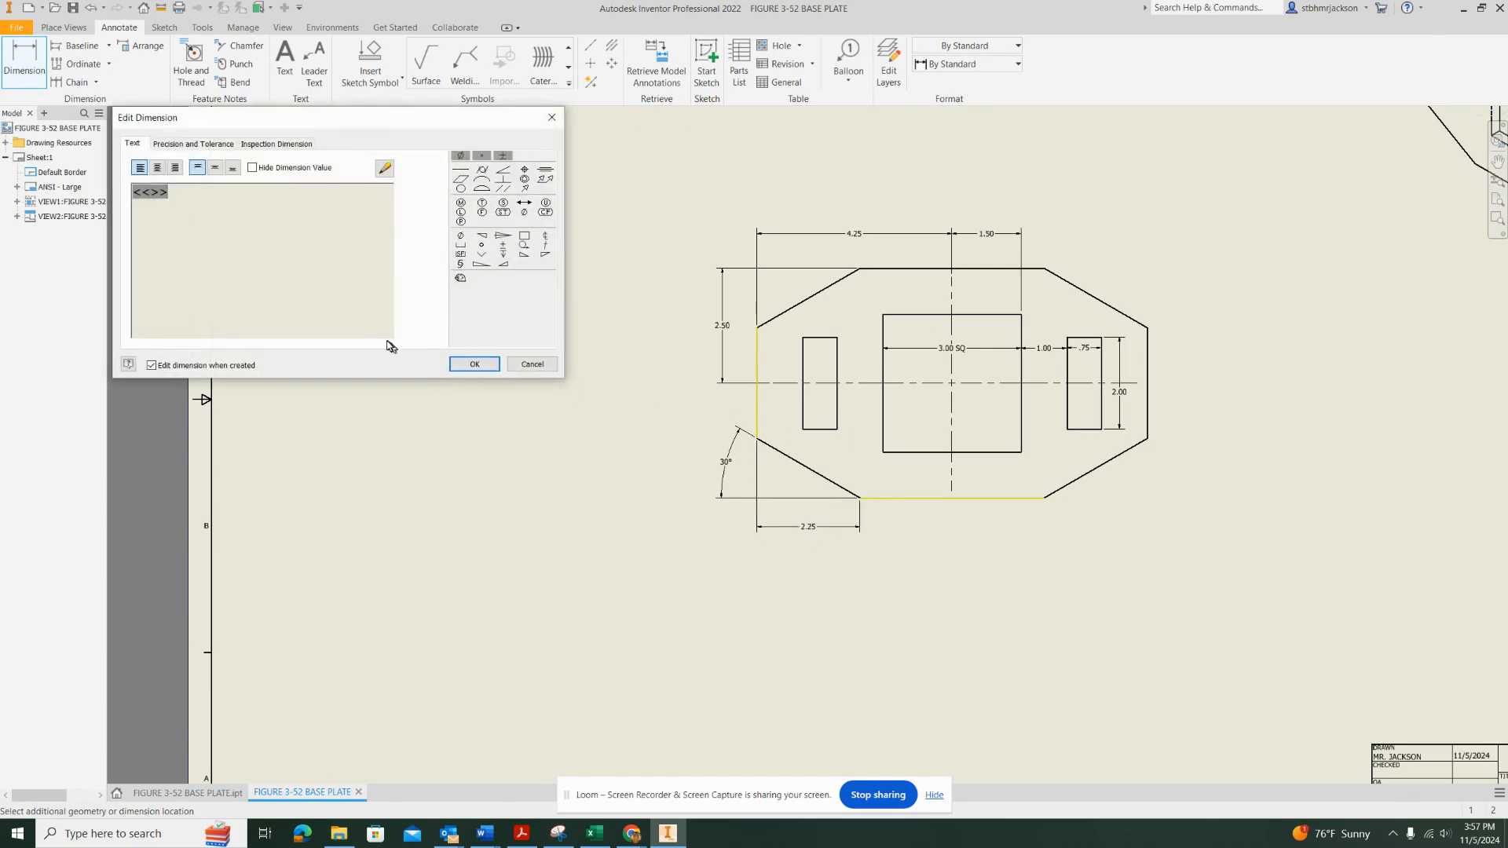
left_click(469, 366)
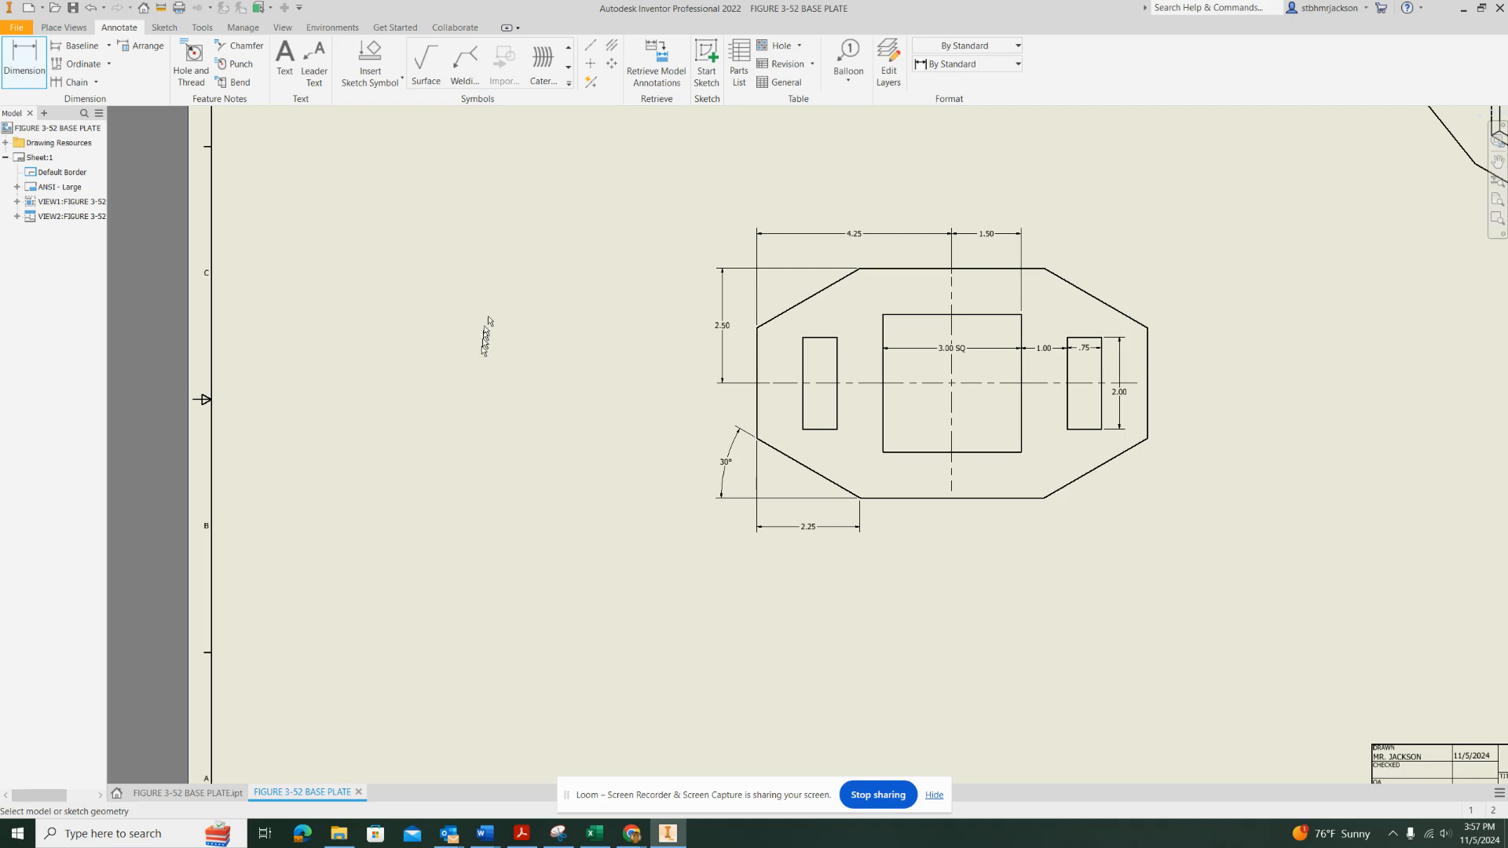
Dimension the plate's overall width between its outer lower corners, placing it below the corner cut dimension
left_click(823, 478)
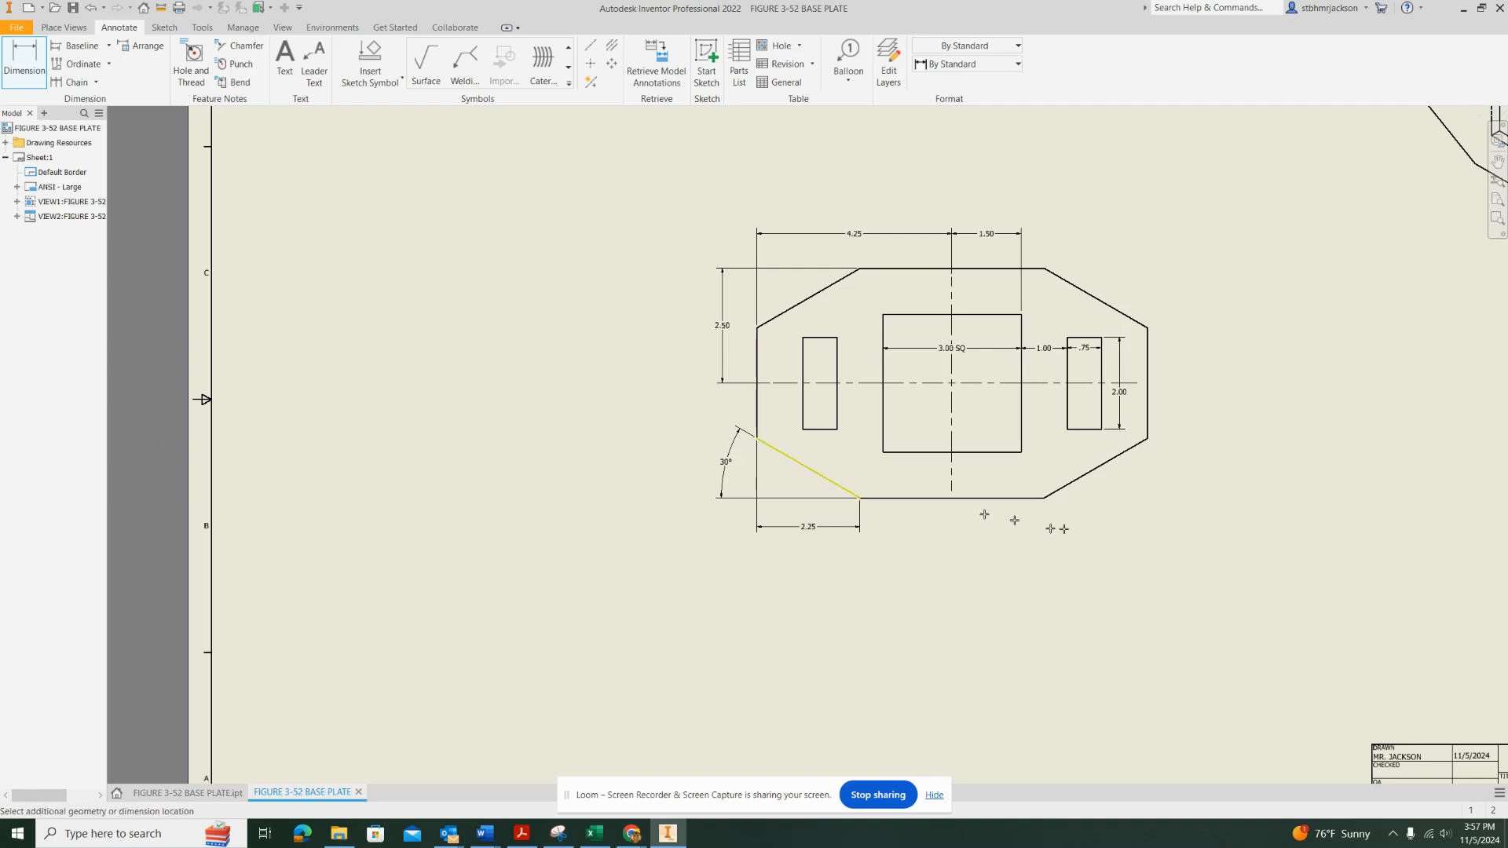
left_click(1143, 441)
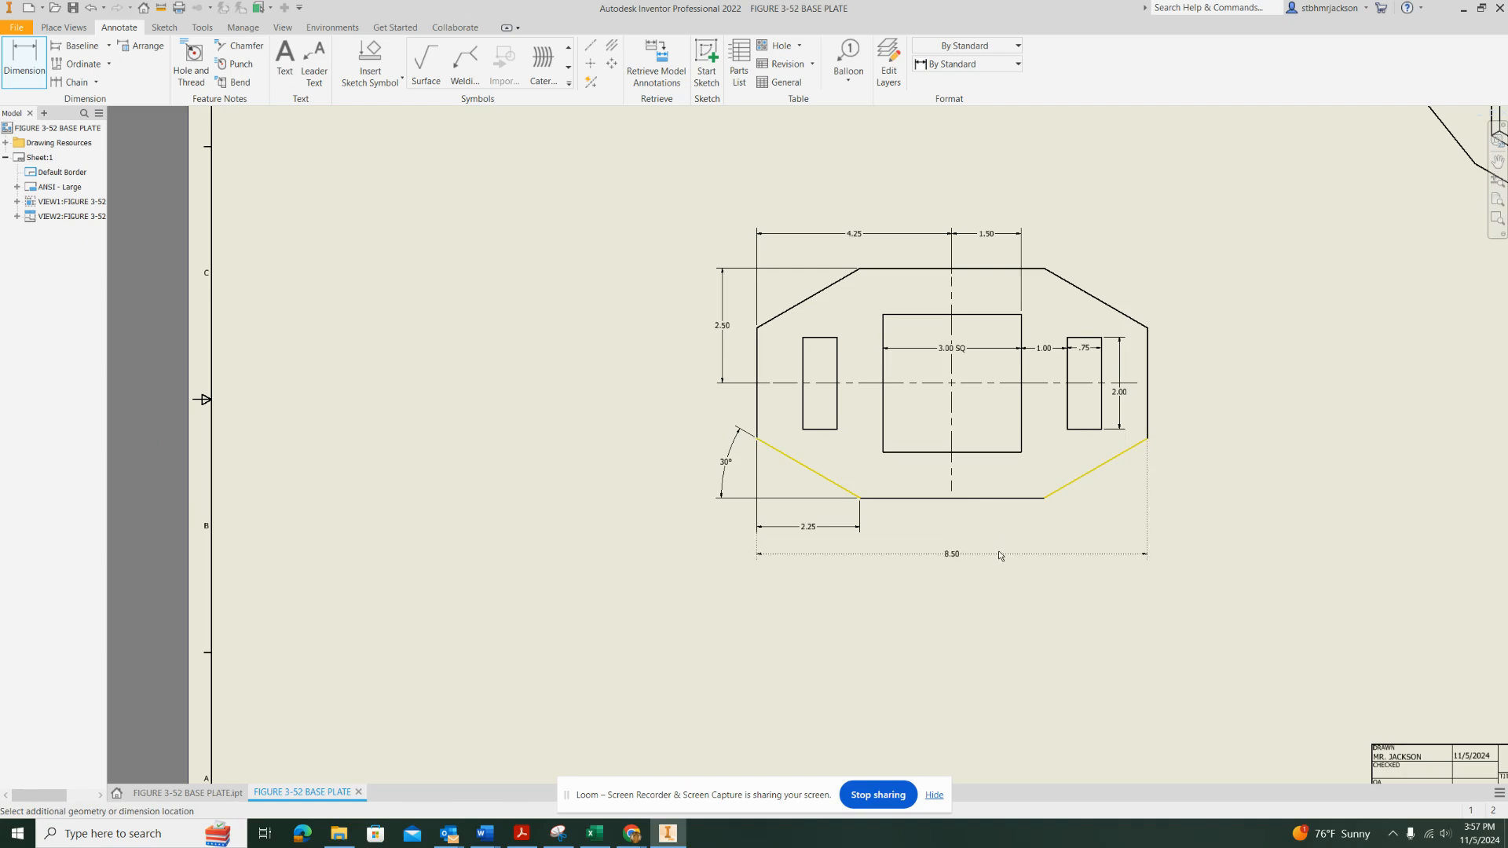
left_click(1000, 556)
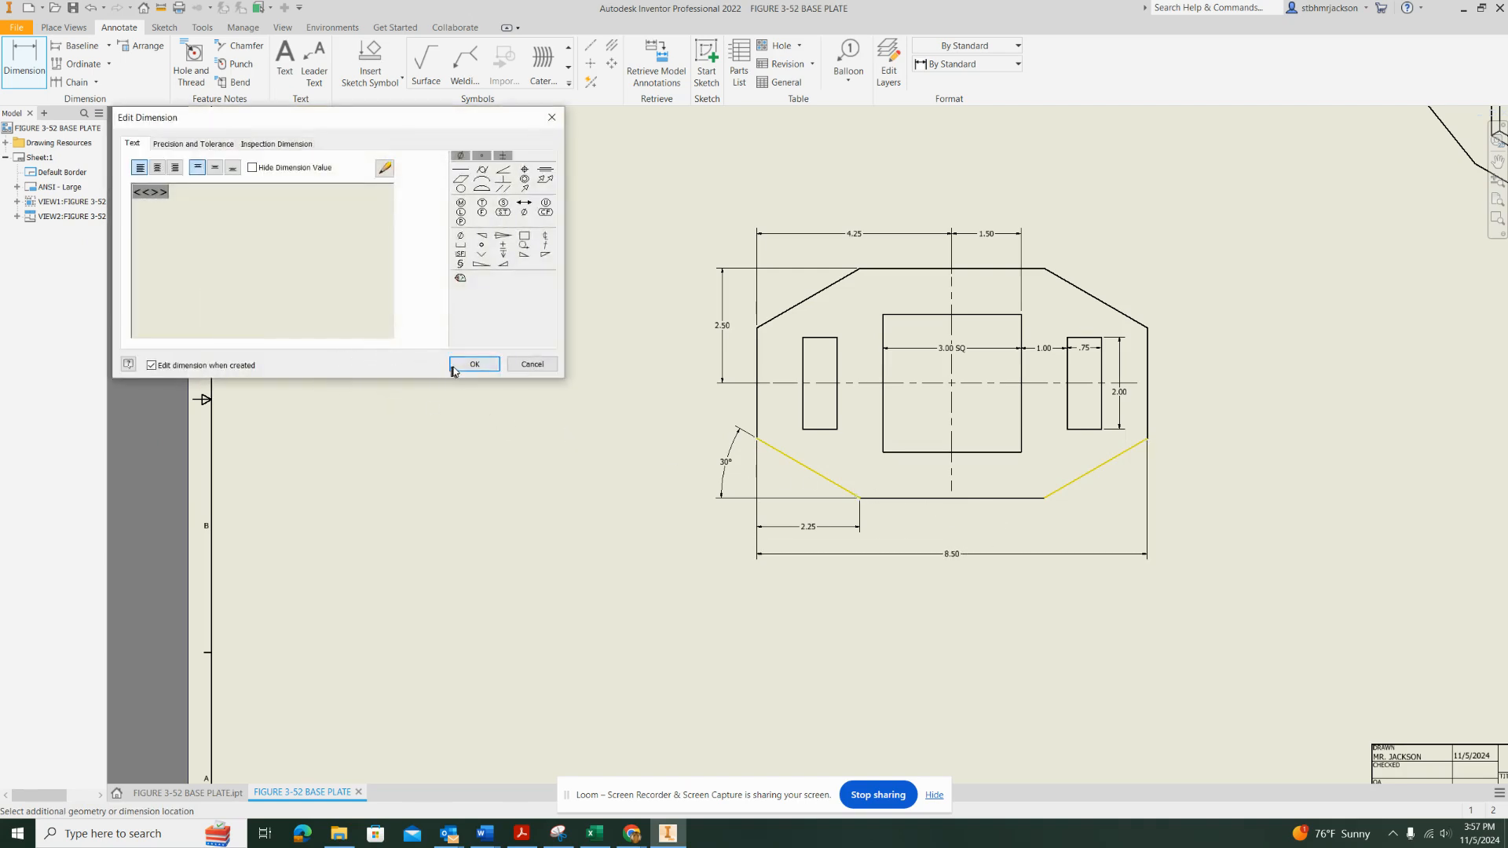
left_click(472, 365)
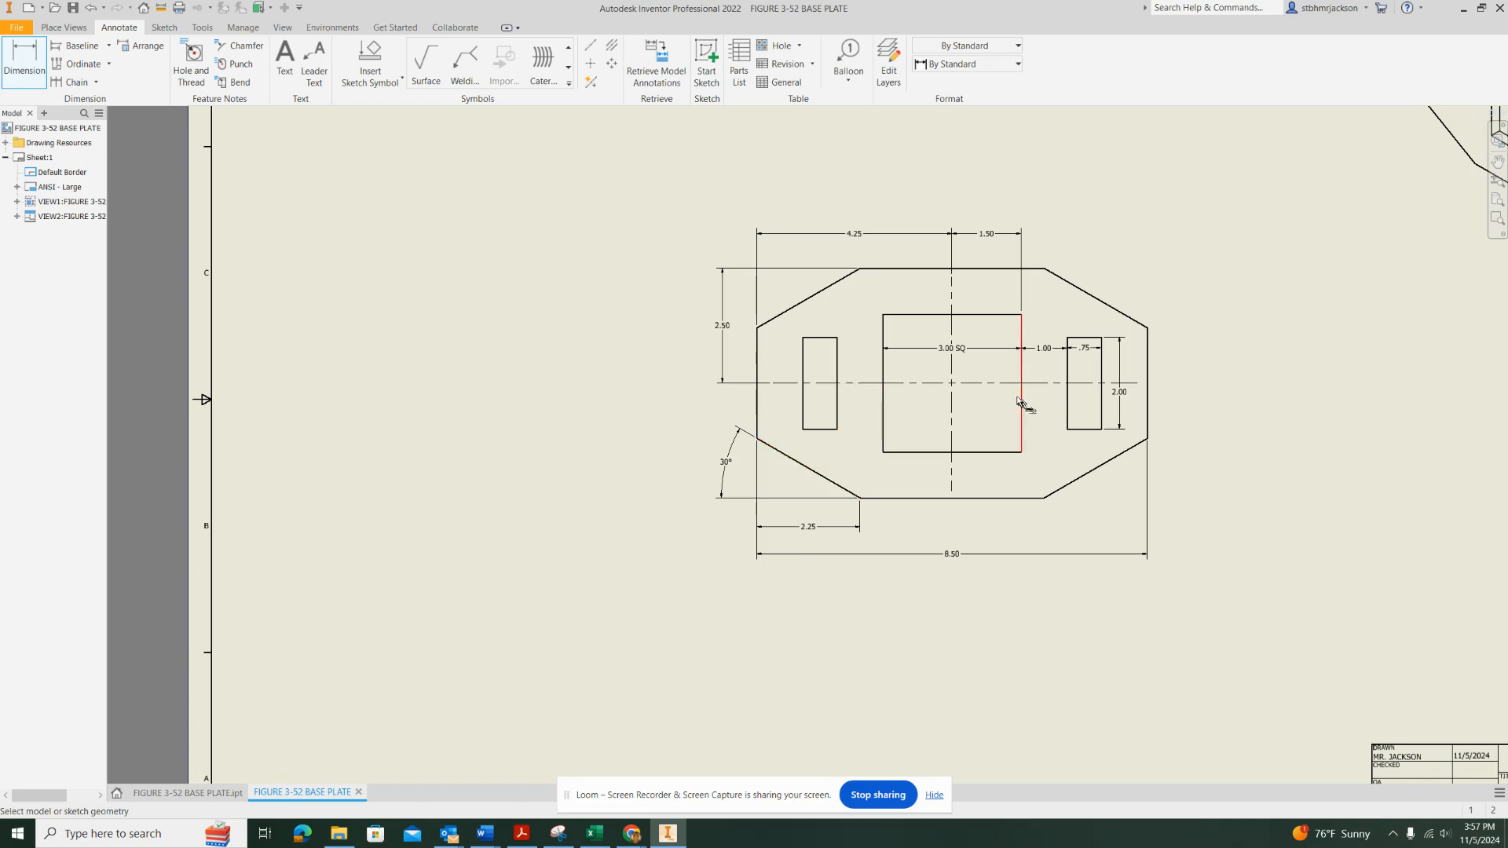
Dimension the plate's overall height from its bottom edge to its top edge, placing it outside the plate's right edge
middle_click_drag(1016, 401, 840, 415)
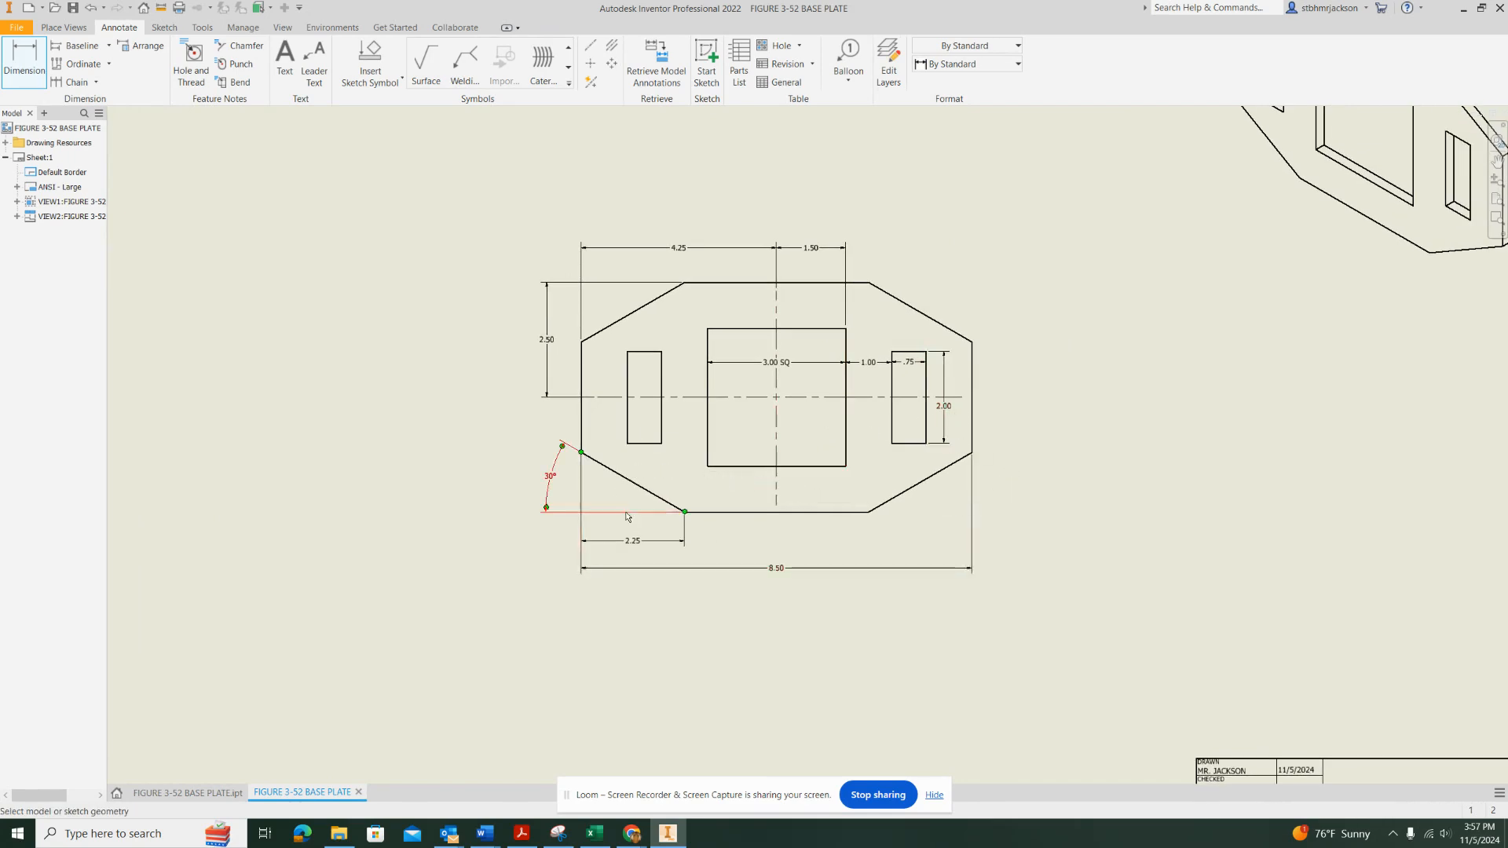
left_click(858, 513)
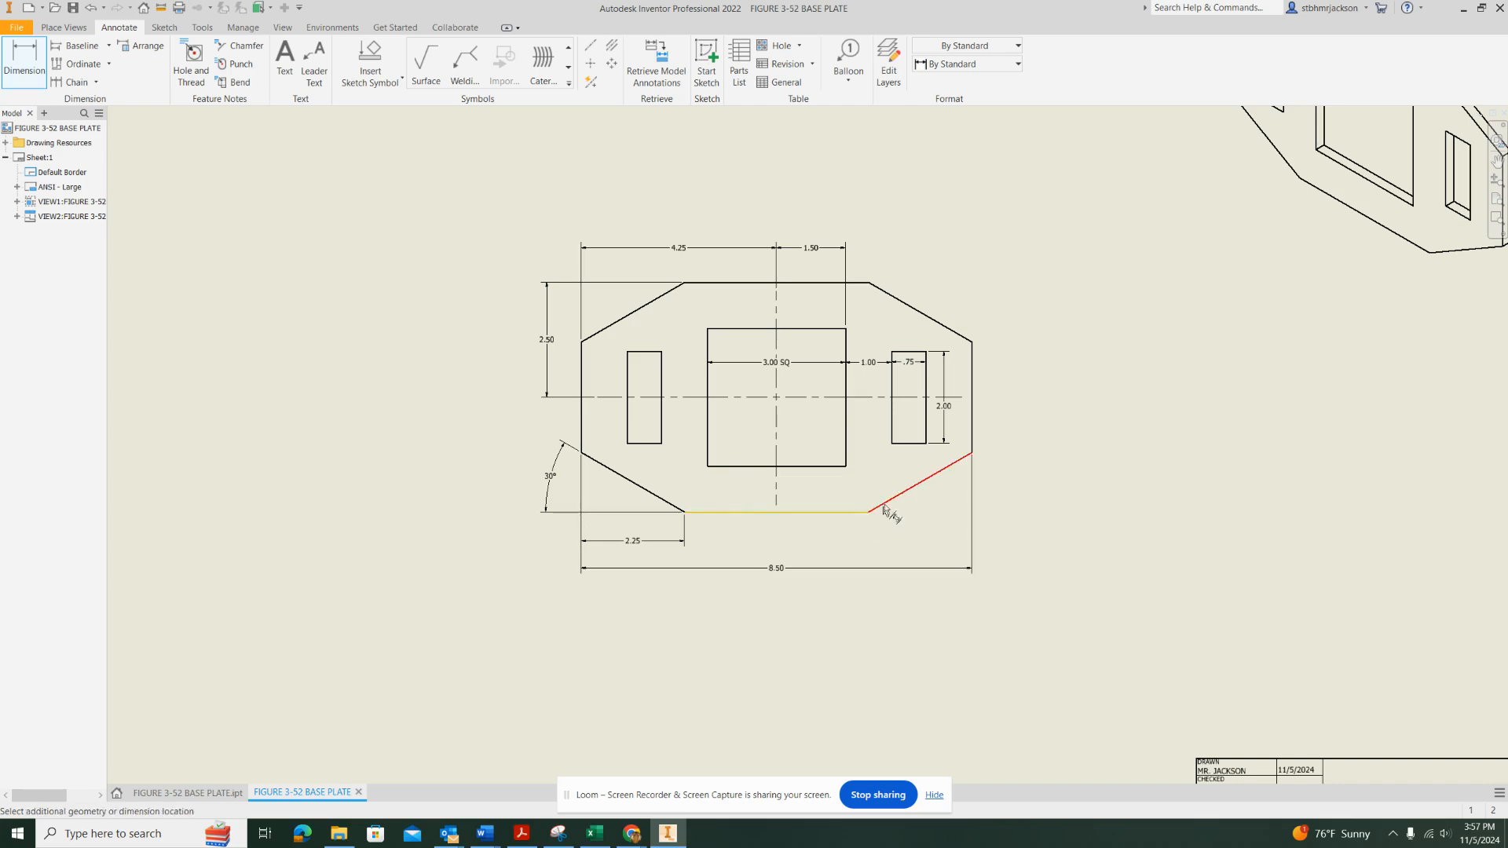
left_click(872, 289)
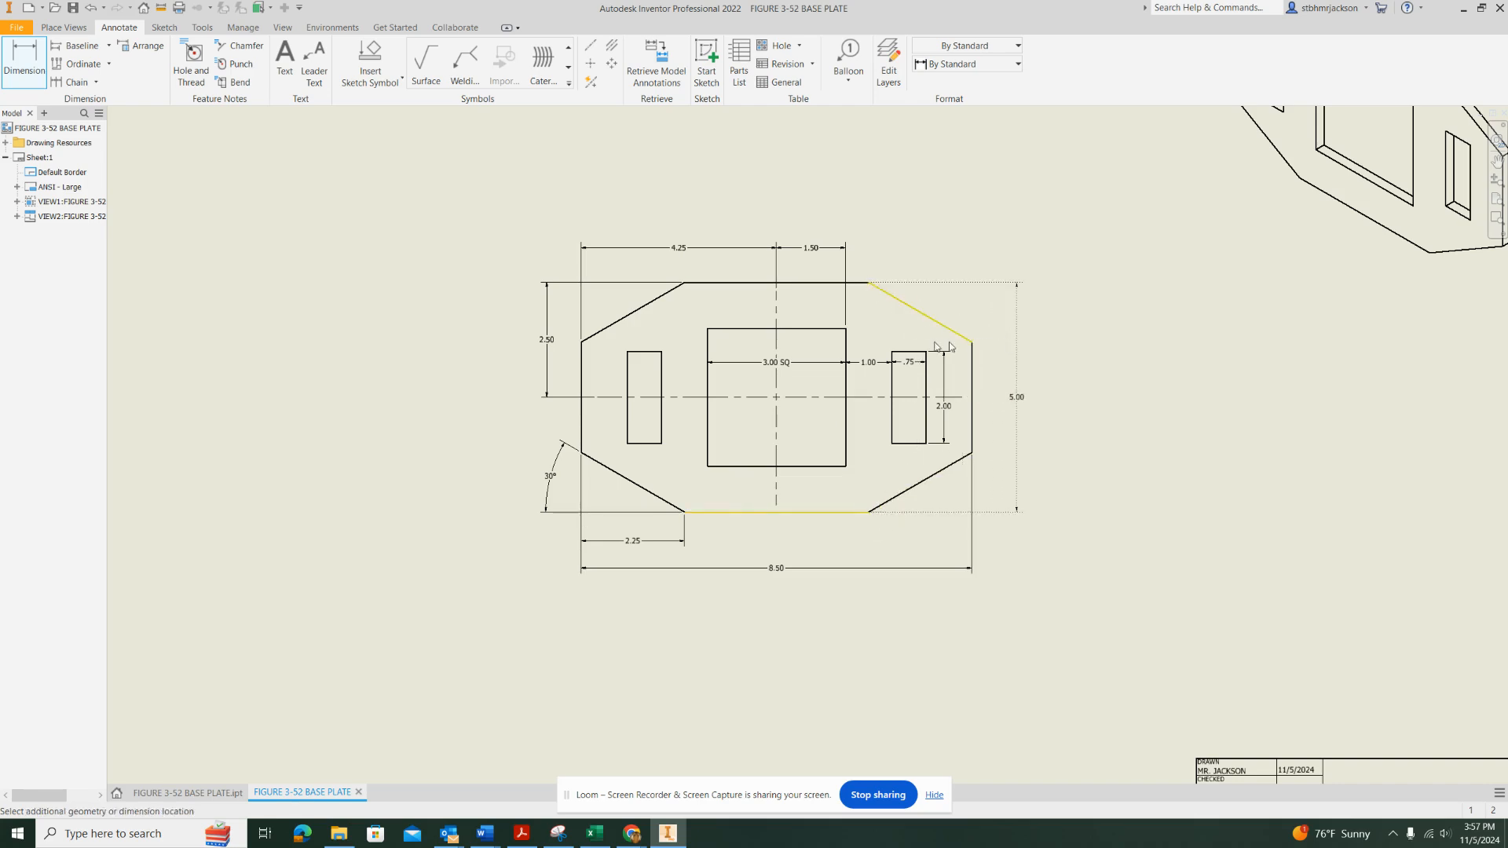
left_click(1012, 343)
left_click(468, 362)
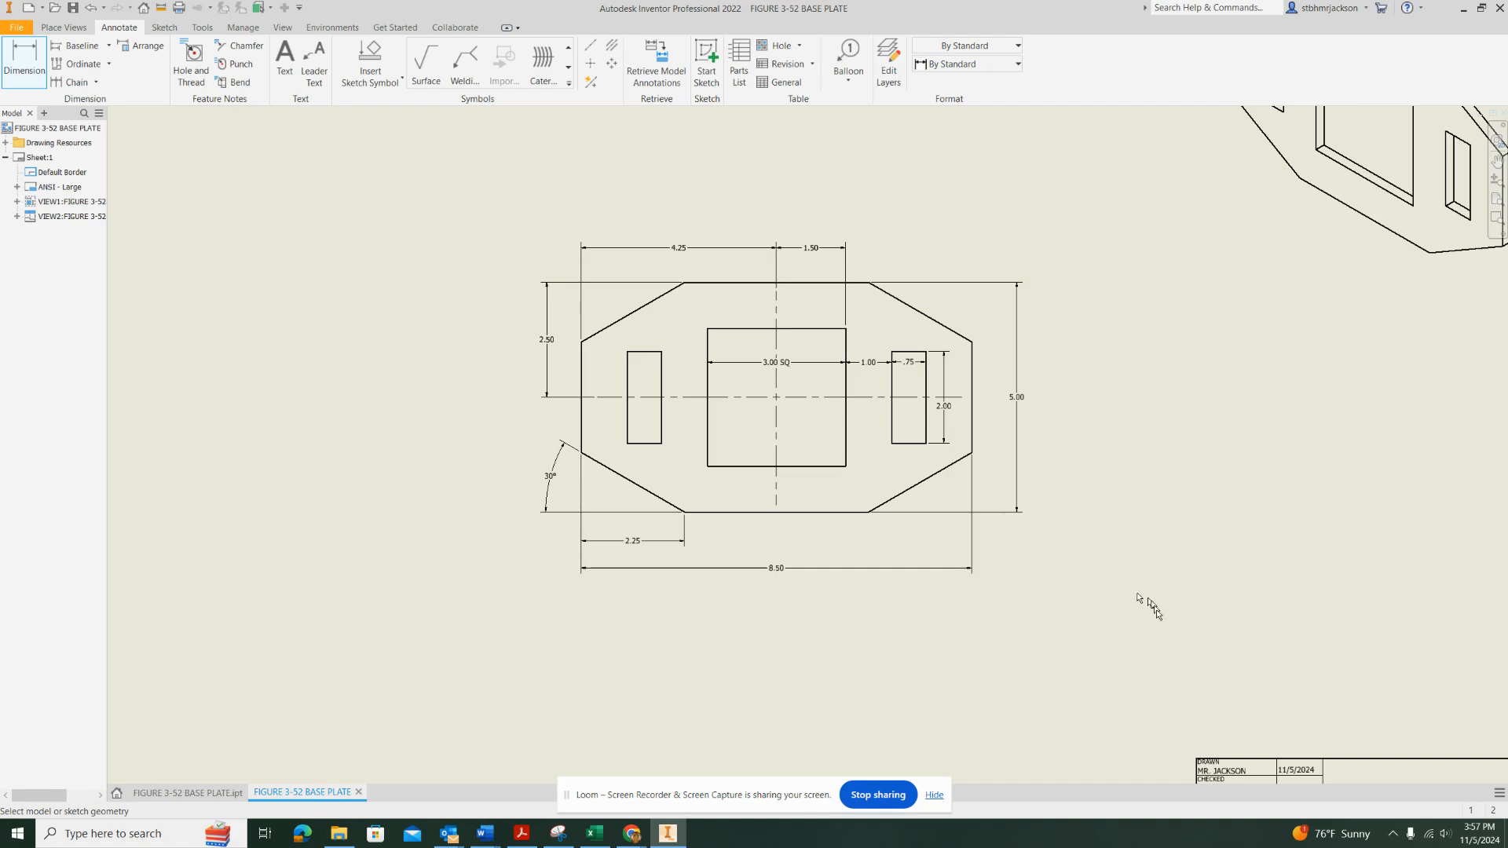
Change the size of Sheet:1 to C
mouse_move(1151, 606)
middle_mouse_down()
mouse_move(464, 235)
mouse_move(730, 480)
mouse_move(871, 564)
mouse_move(850, 544)
mouse_move(1080, 753)
middle_mouse_up()
scroll(1017, 531, "down", 4)
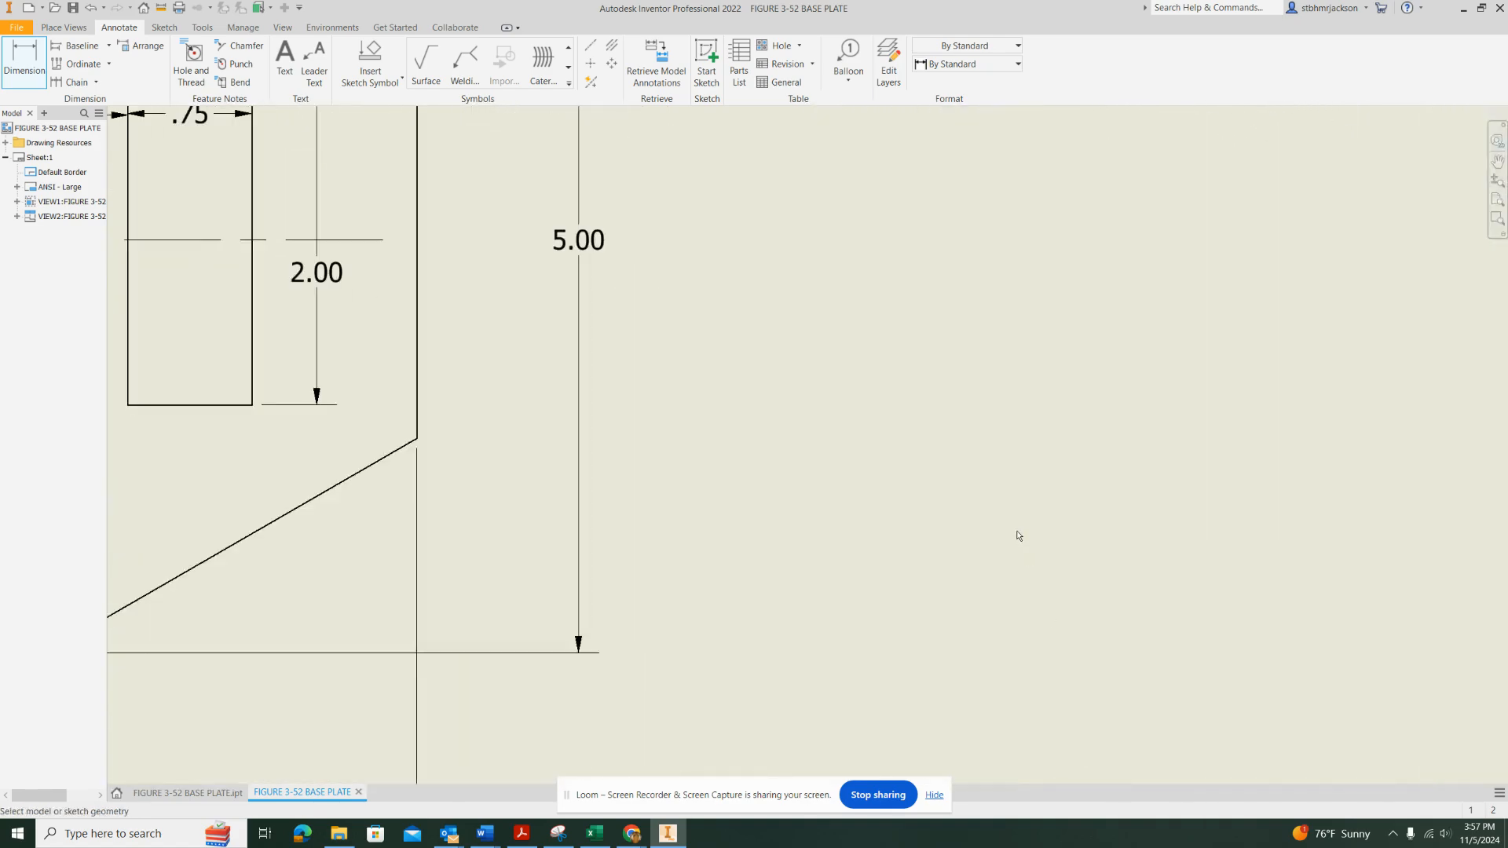
scroll(1017, 531, "up", 6)
scroll(995, 591, "down", 2)
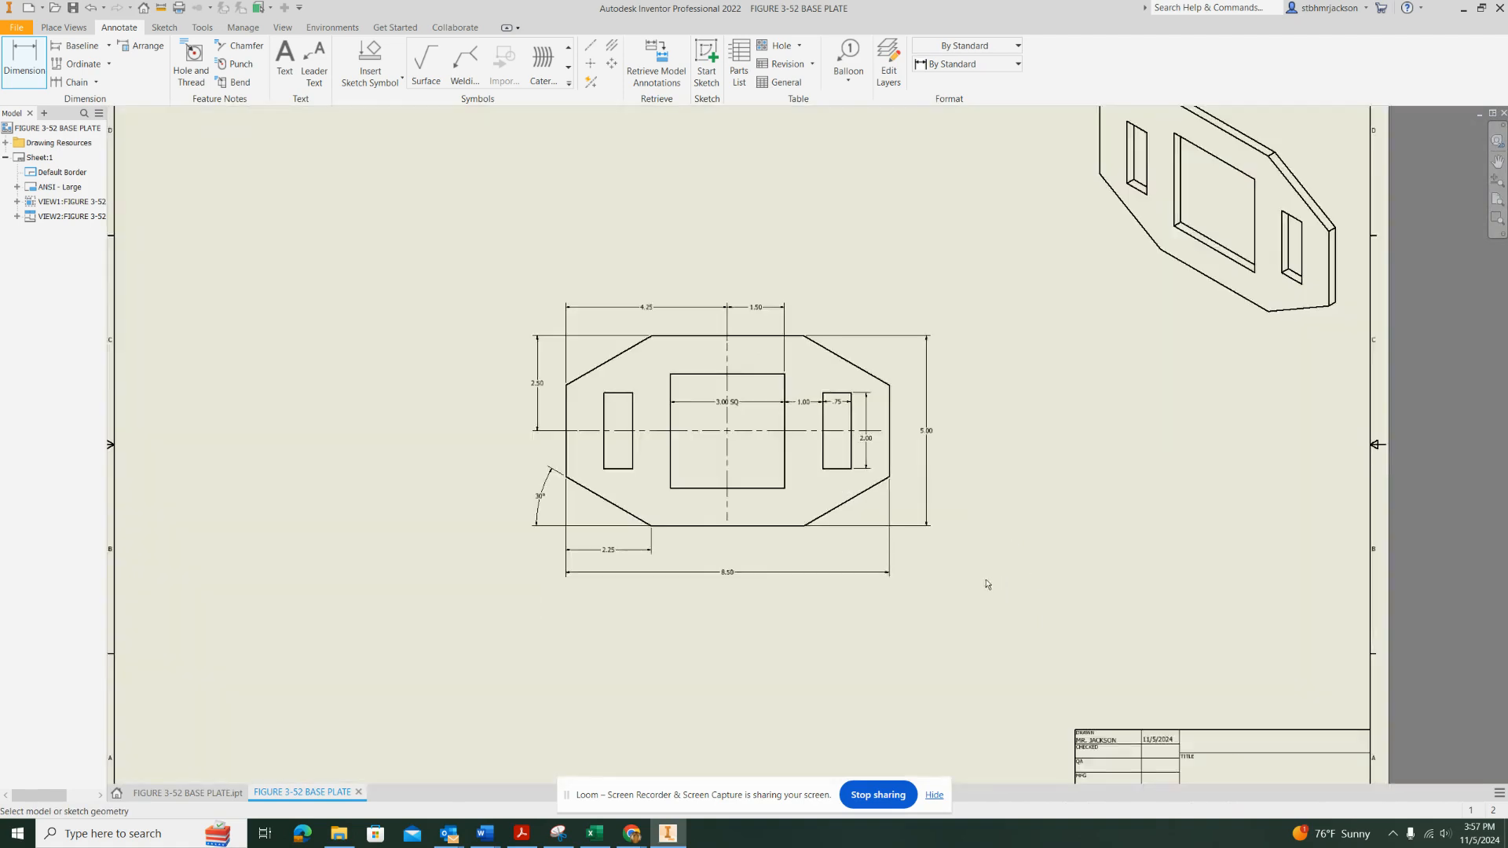
scroll(987, 584, "up", 2)
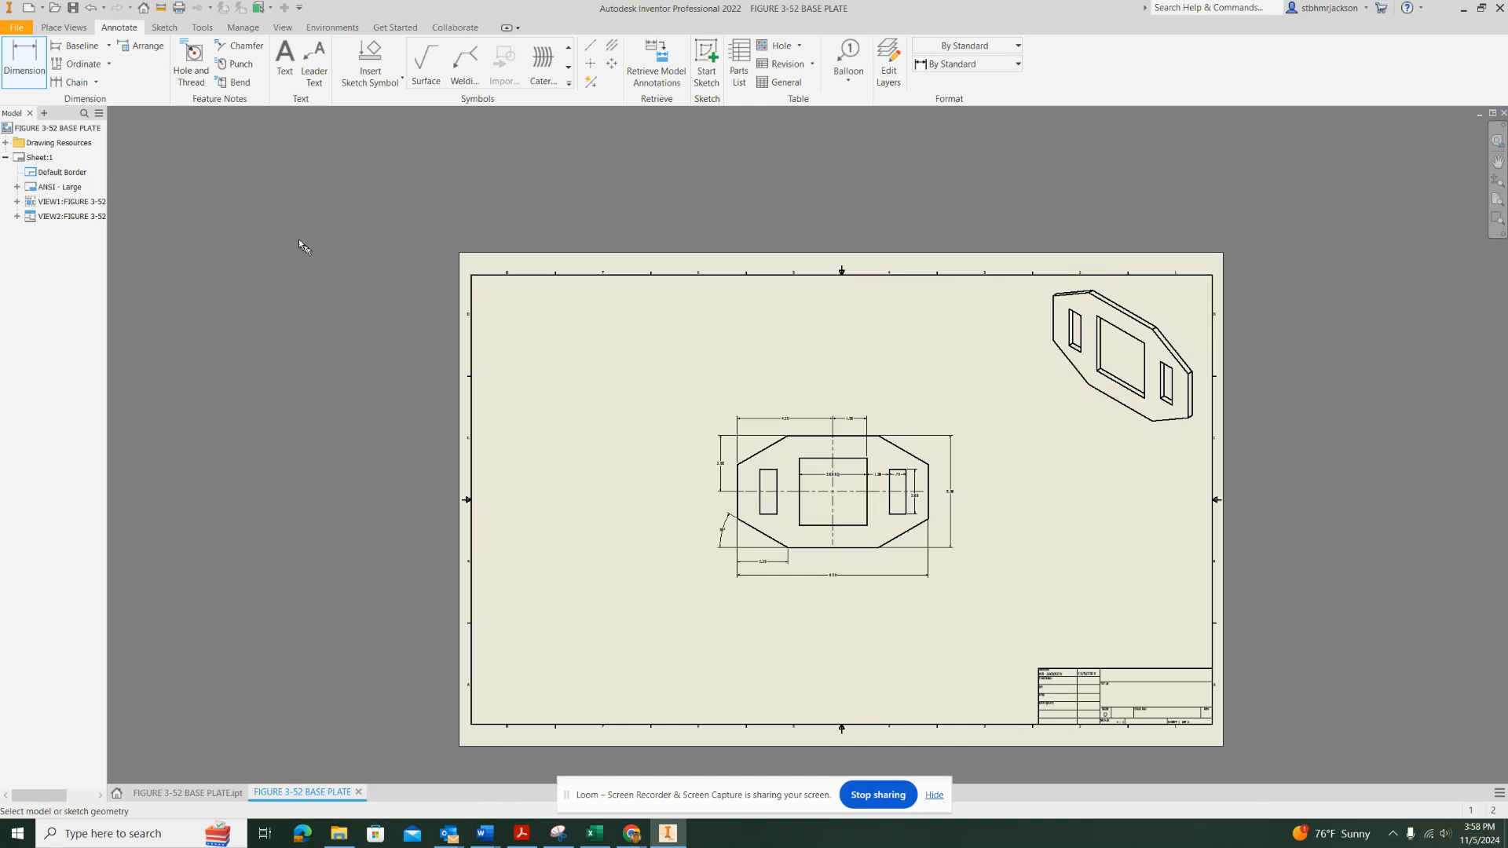
key("Escape")
left_click(32, 158)
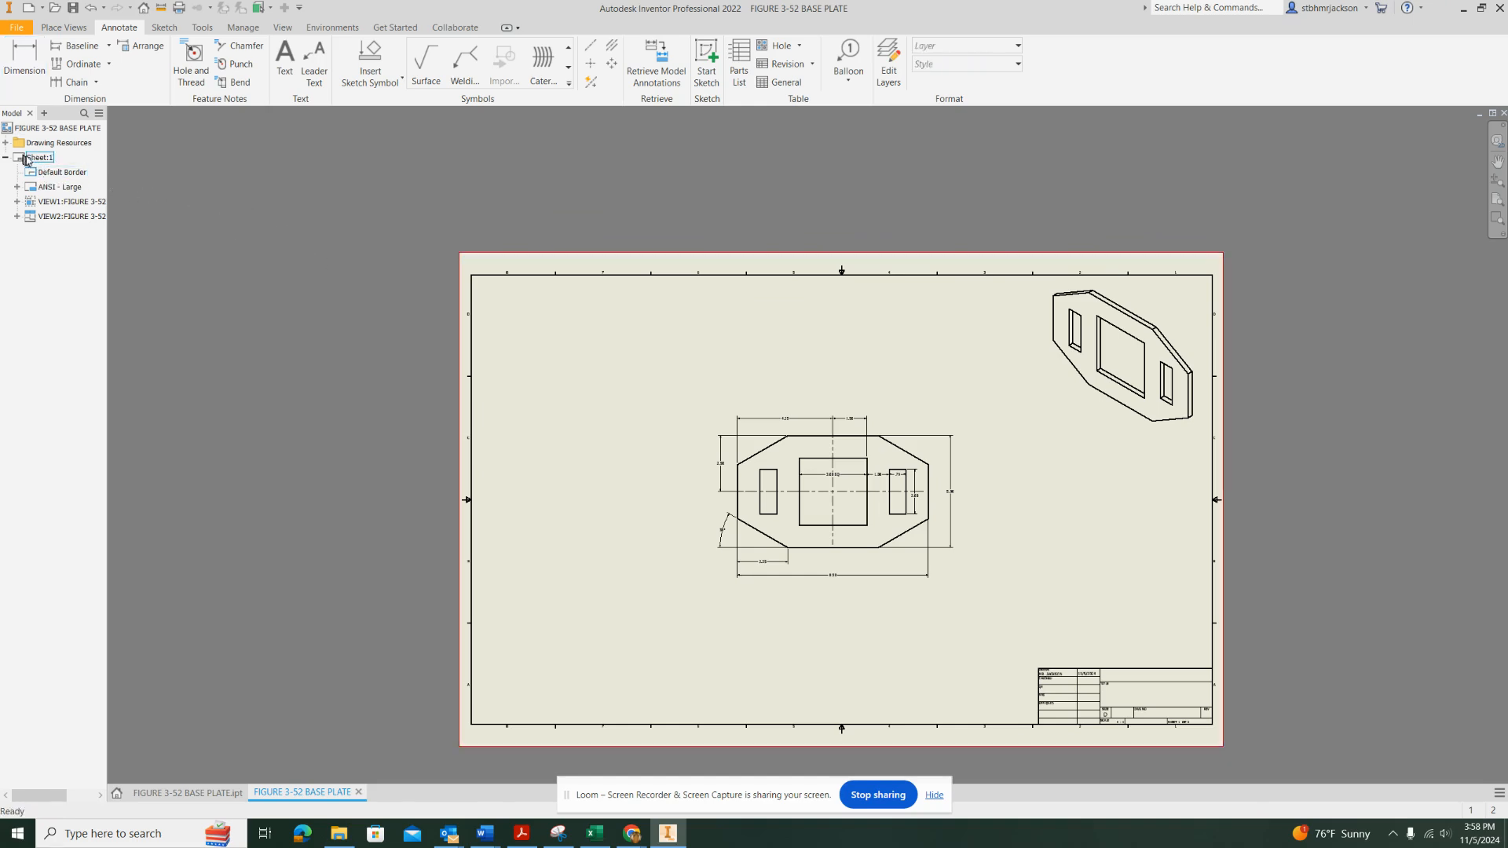
right_click(39, 159)
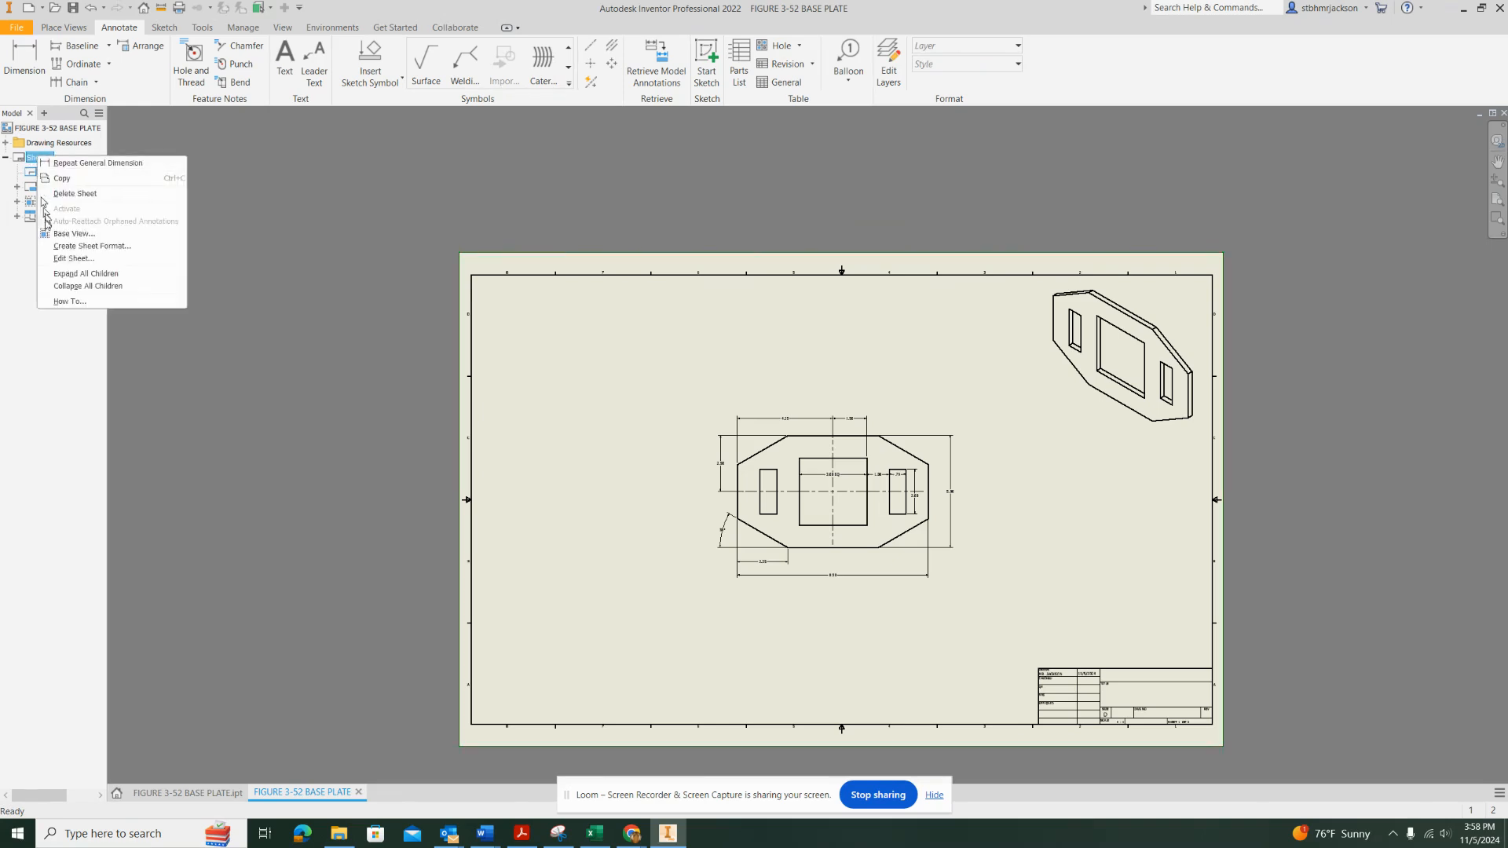
left_click(74, 258)
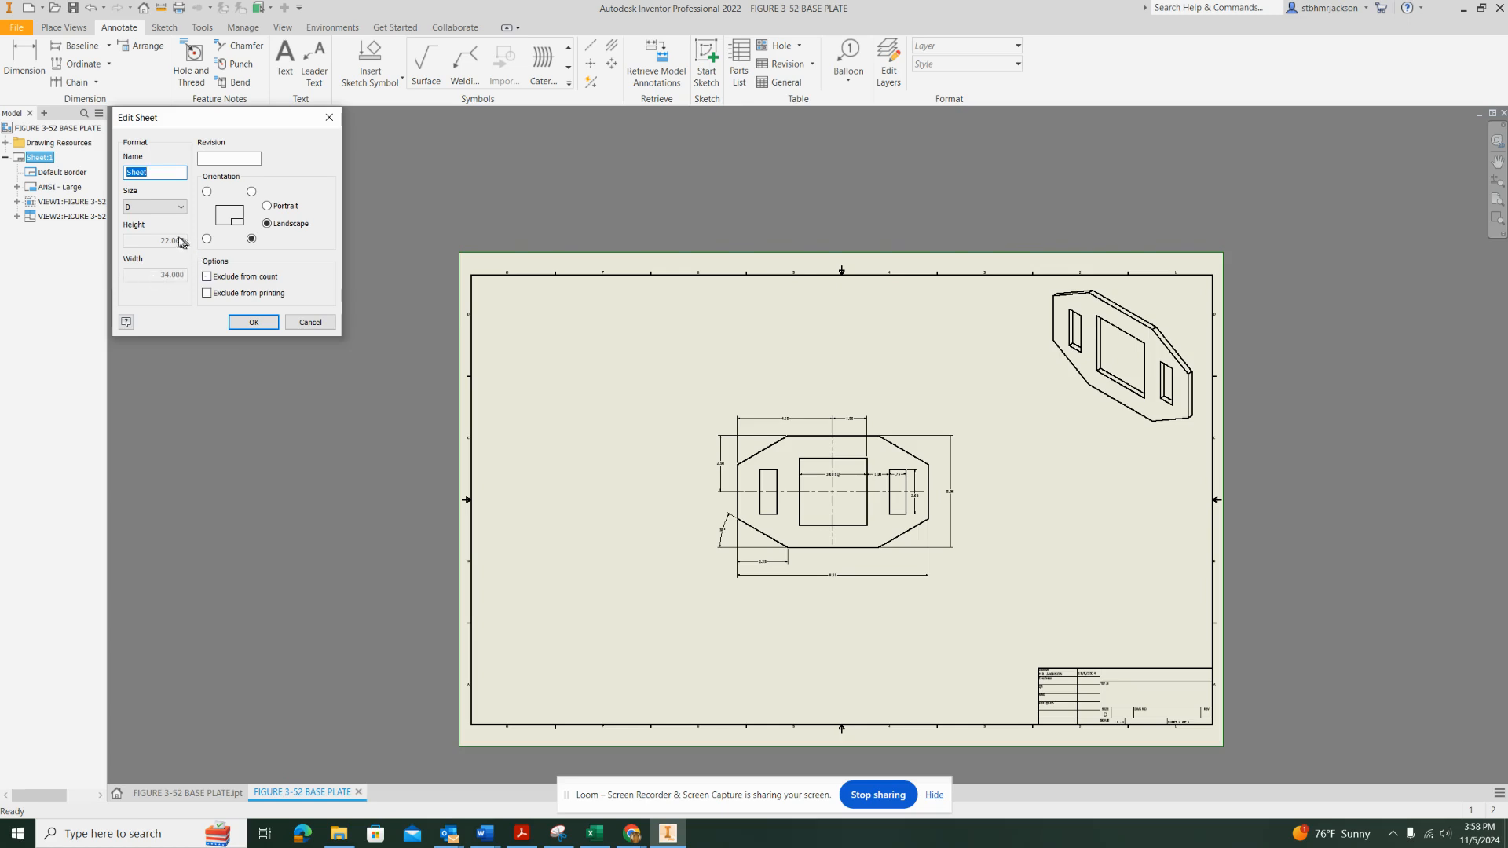
left_click(157, 211)
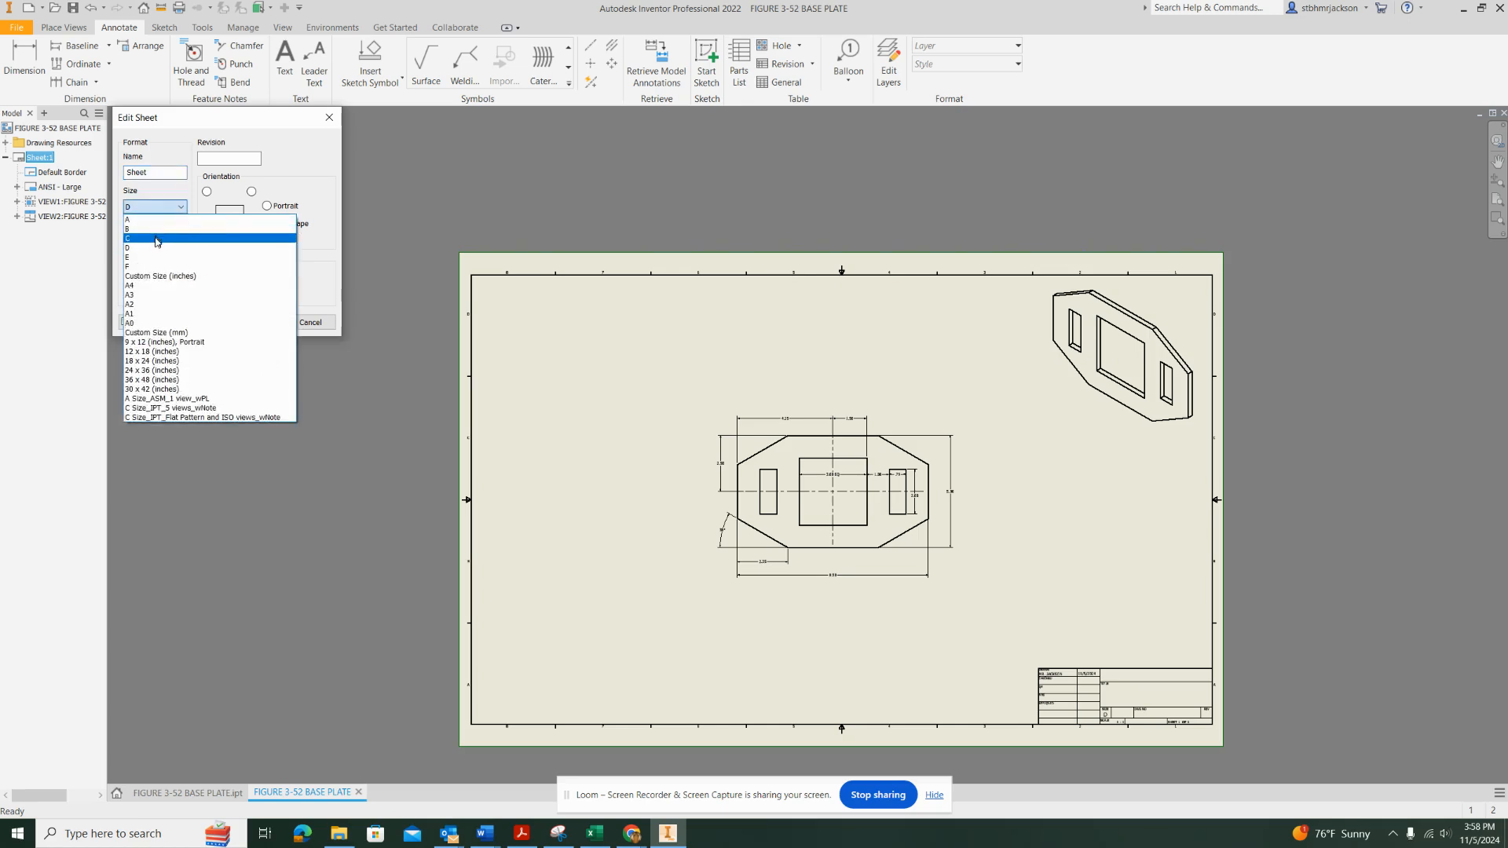
left_click(158, 243)
left_click(248, 322)
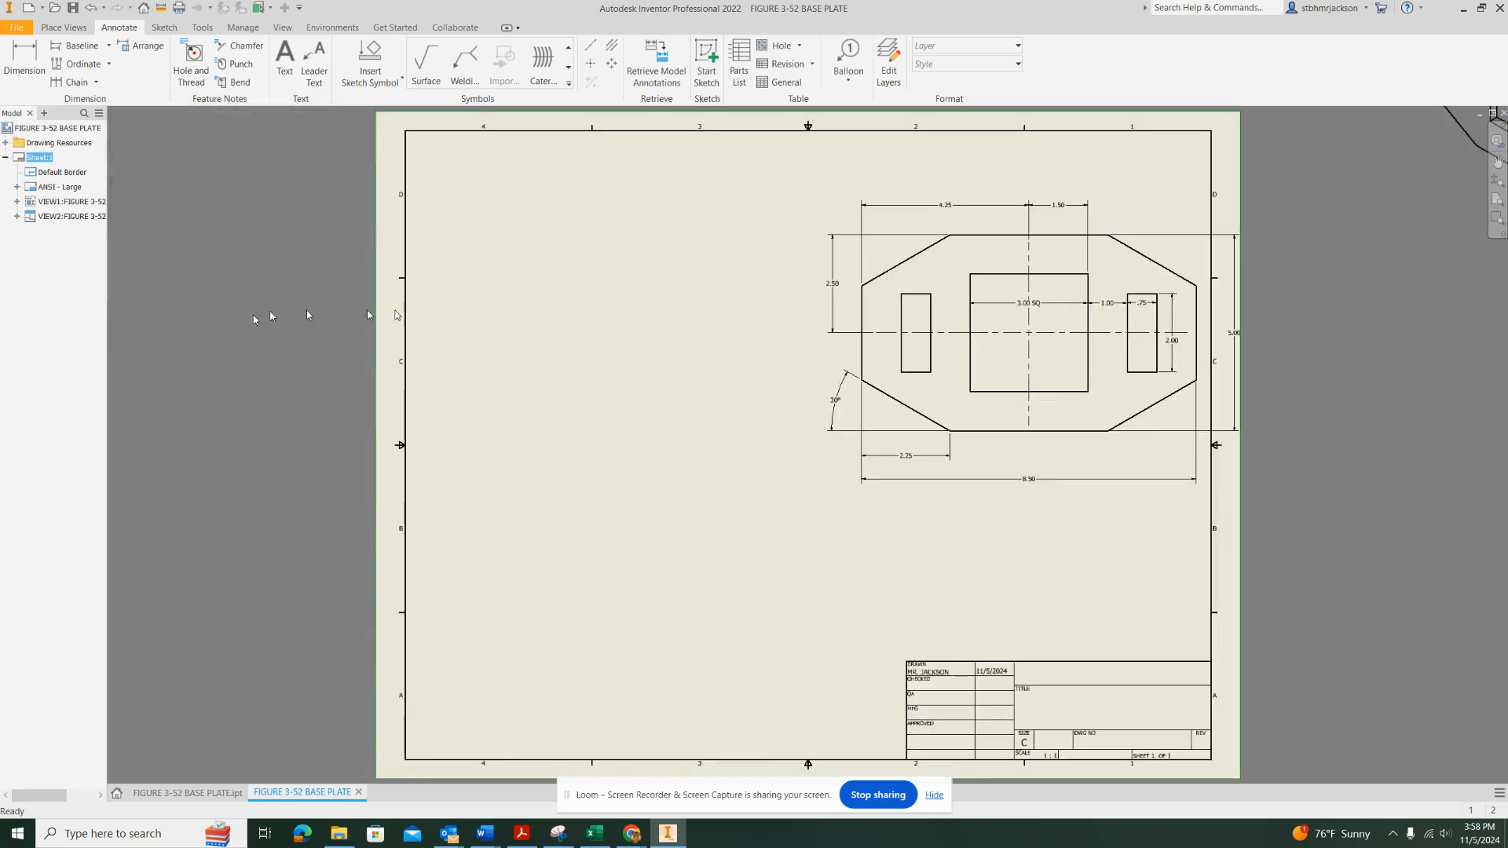
Move the dimensioned front view to the middle of the resized sheet
scroll(827, 439, "up", 5)
scroll(827, 438, "down", 6)
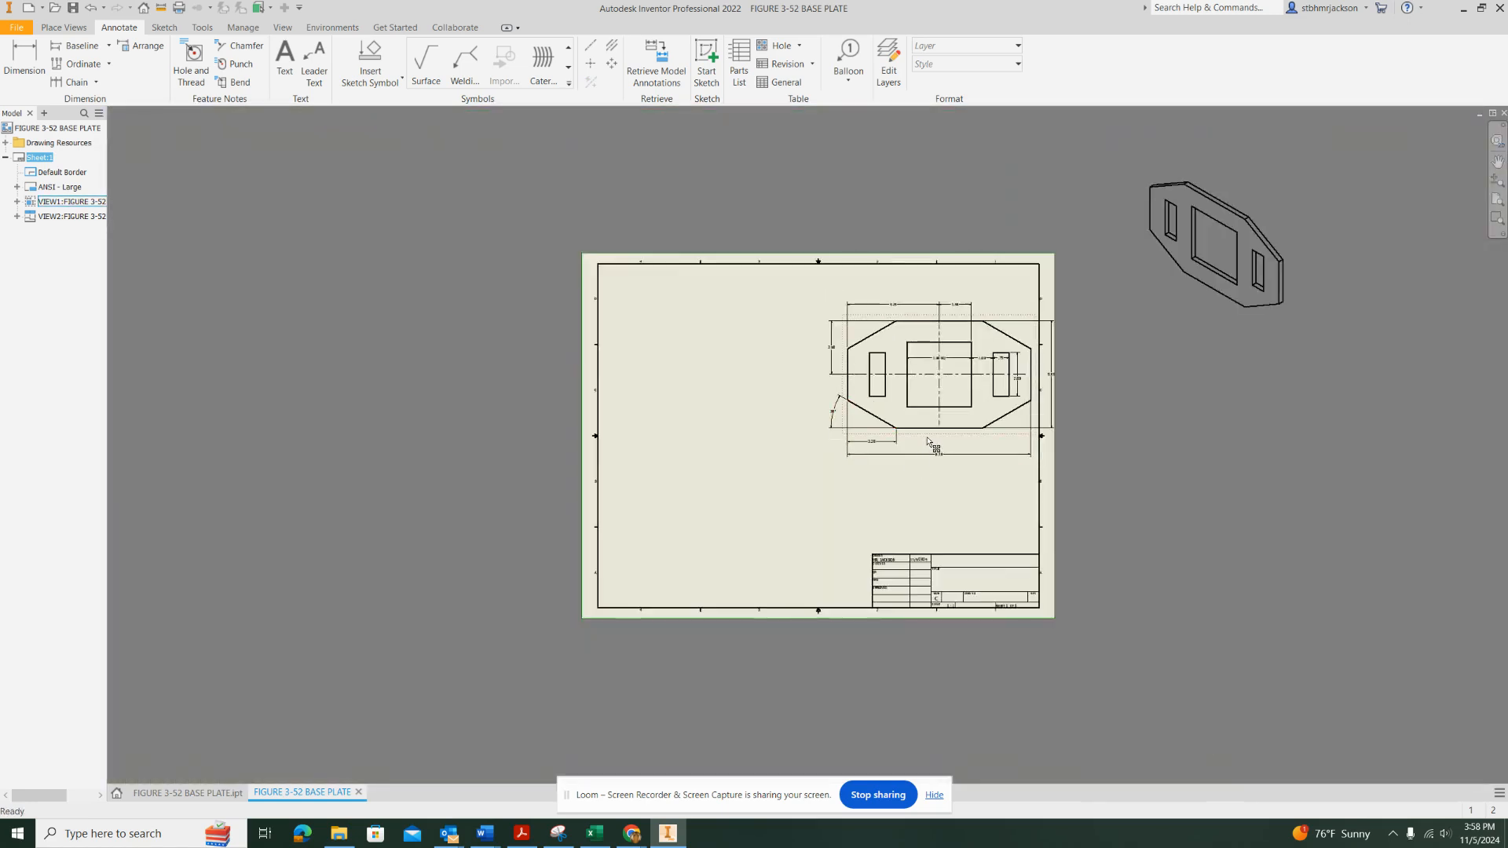
mouse_move(928, 442)
left_mouse_down()
mouse_move(794, 521)
mouse_move(800, 508)
left_mouse_up()
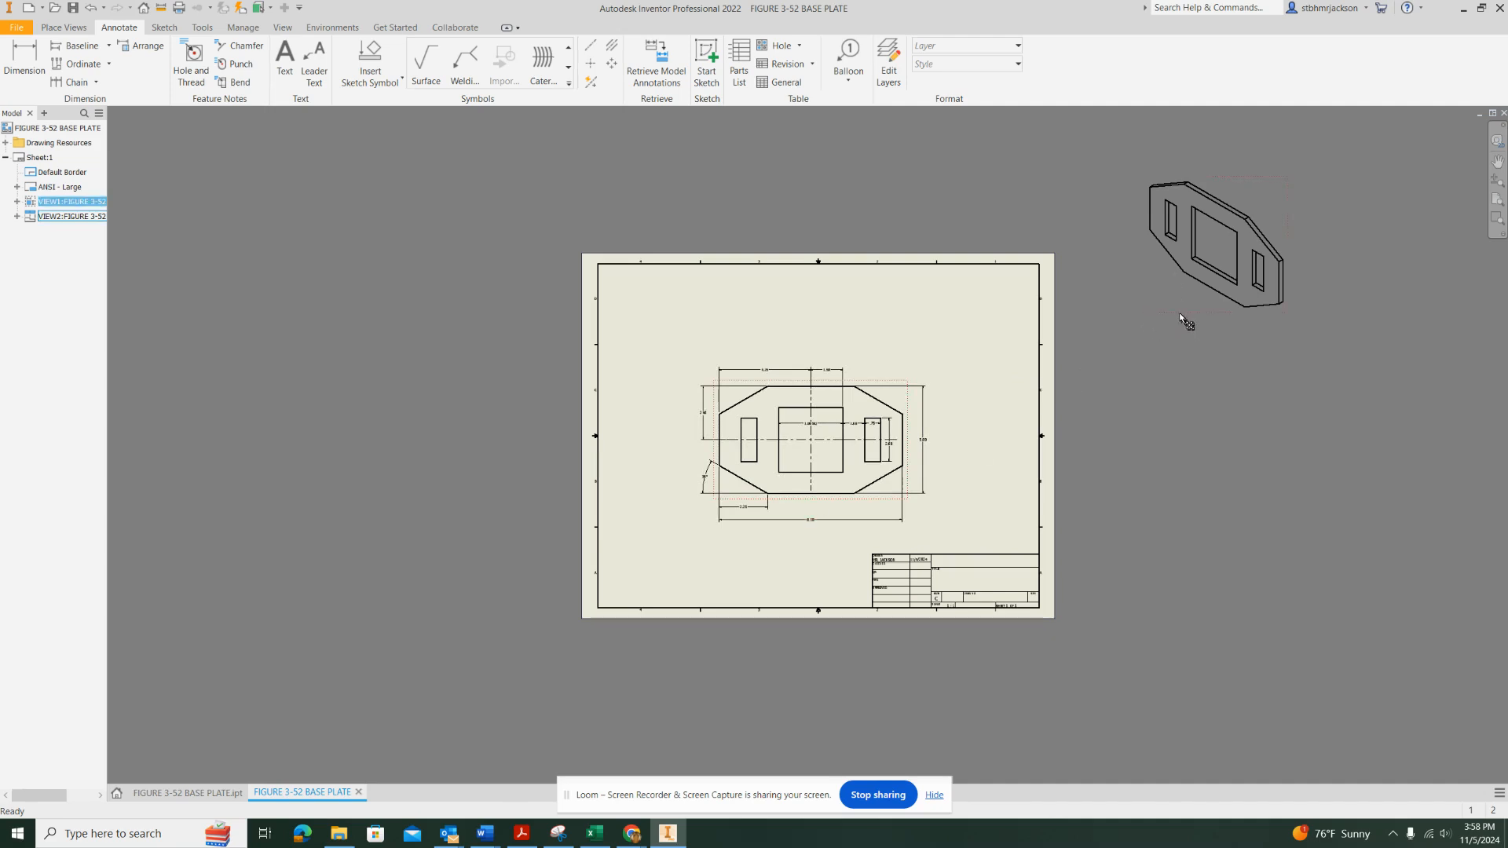
Move the isometric view inside the border at the sheet's upper-right corner
left_click(1211, 297)
left_click_drag(1215, 315, 969, 394)
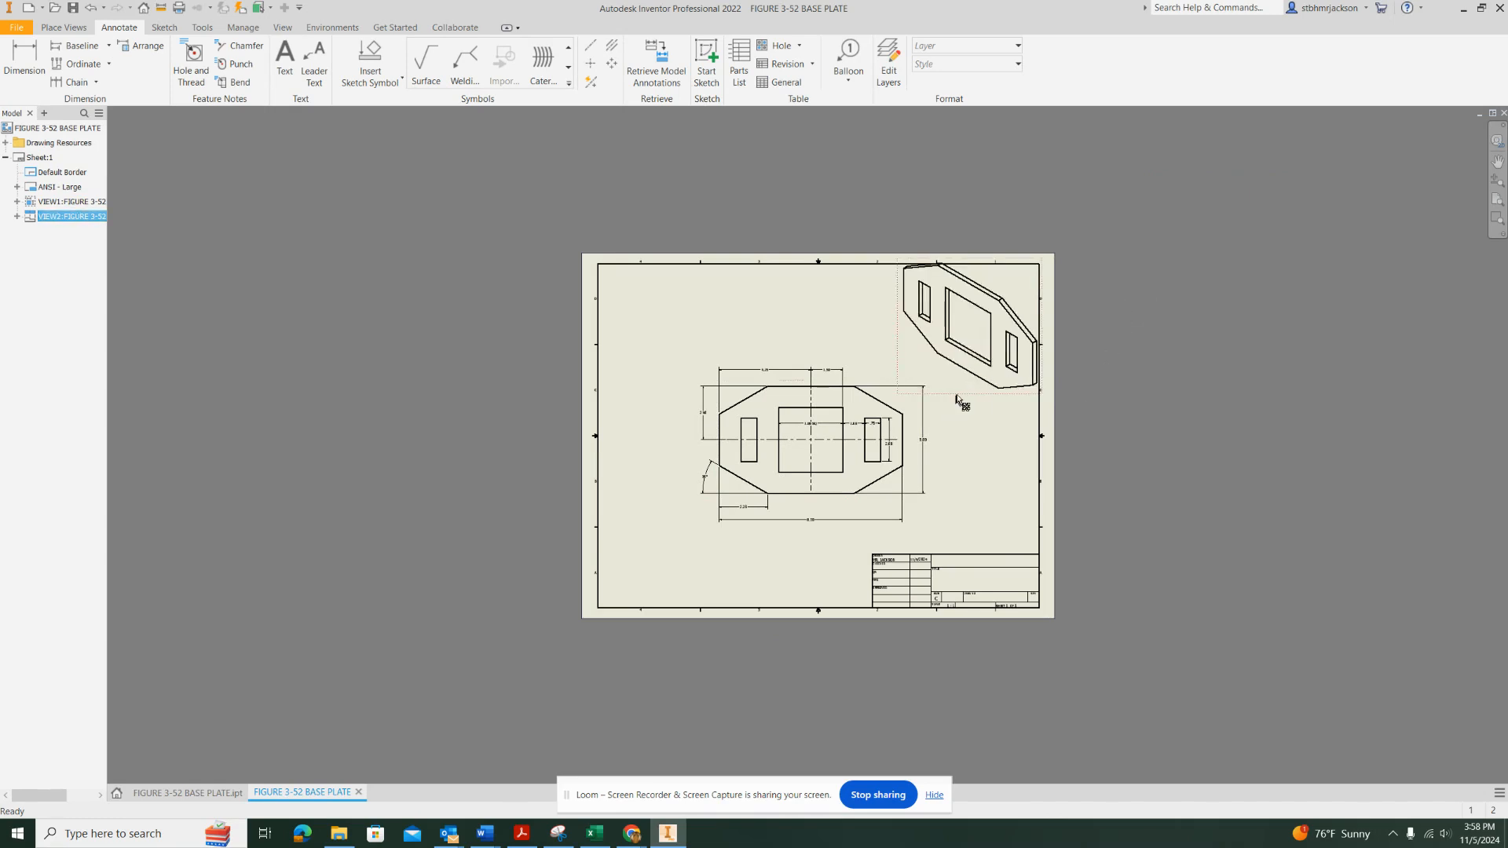
scroll(955, 398, "up", 2)
scroll(955, 399, "down", 3)
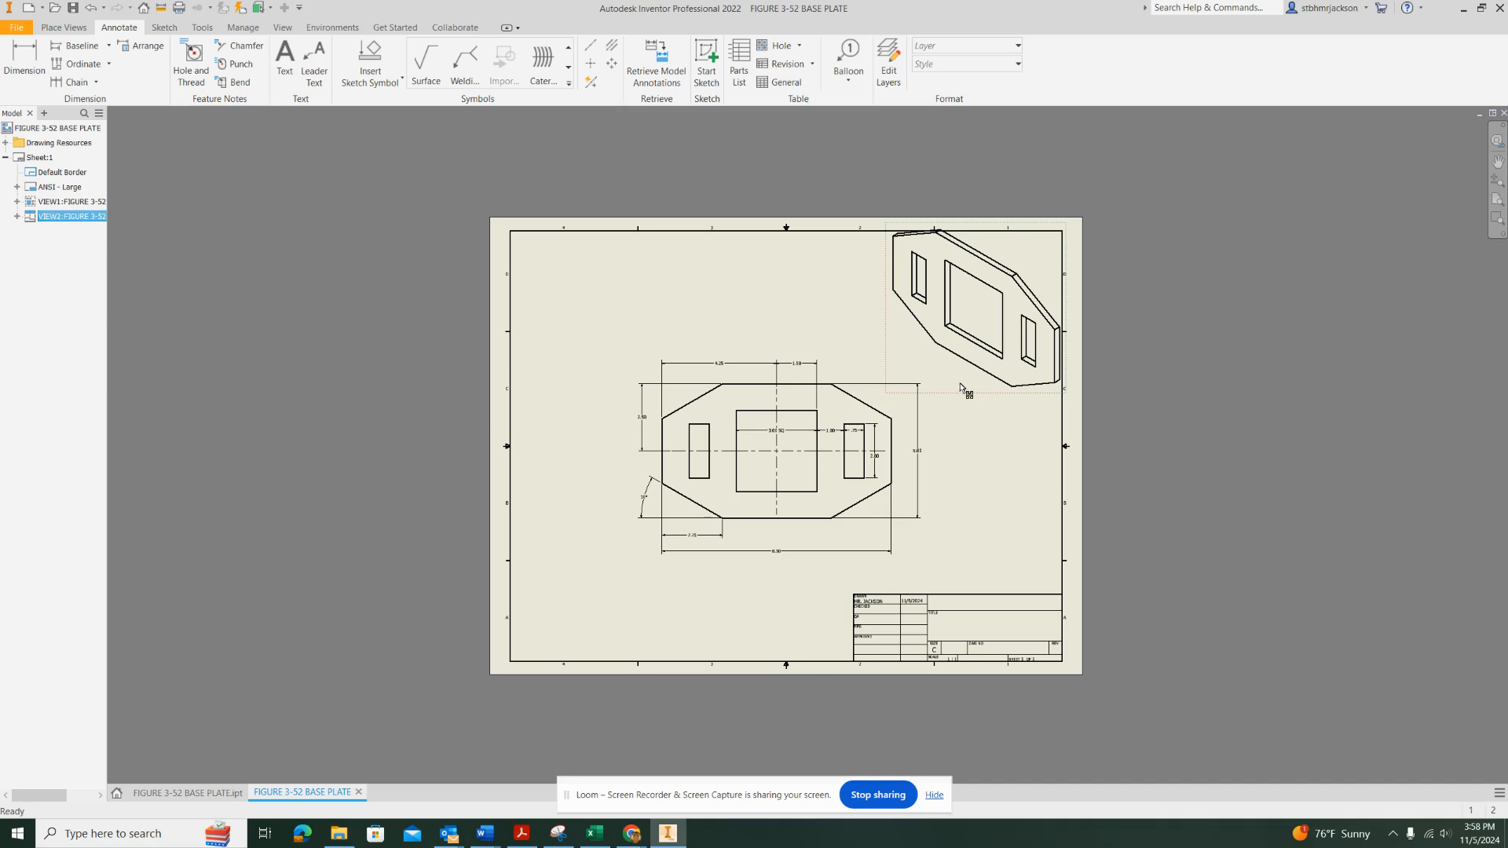
left_click_drag(956, 397, 958, 395)
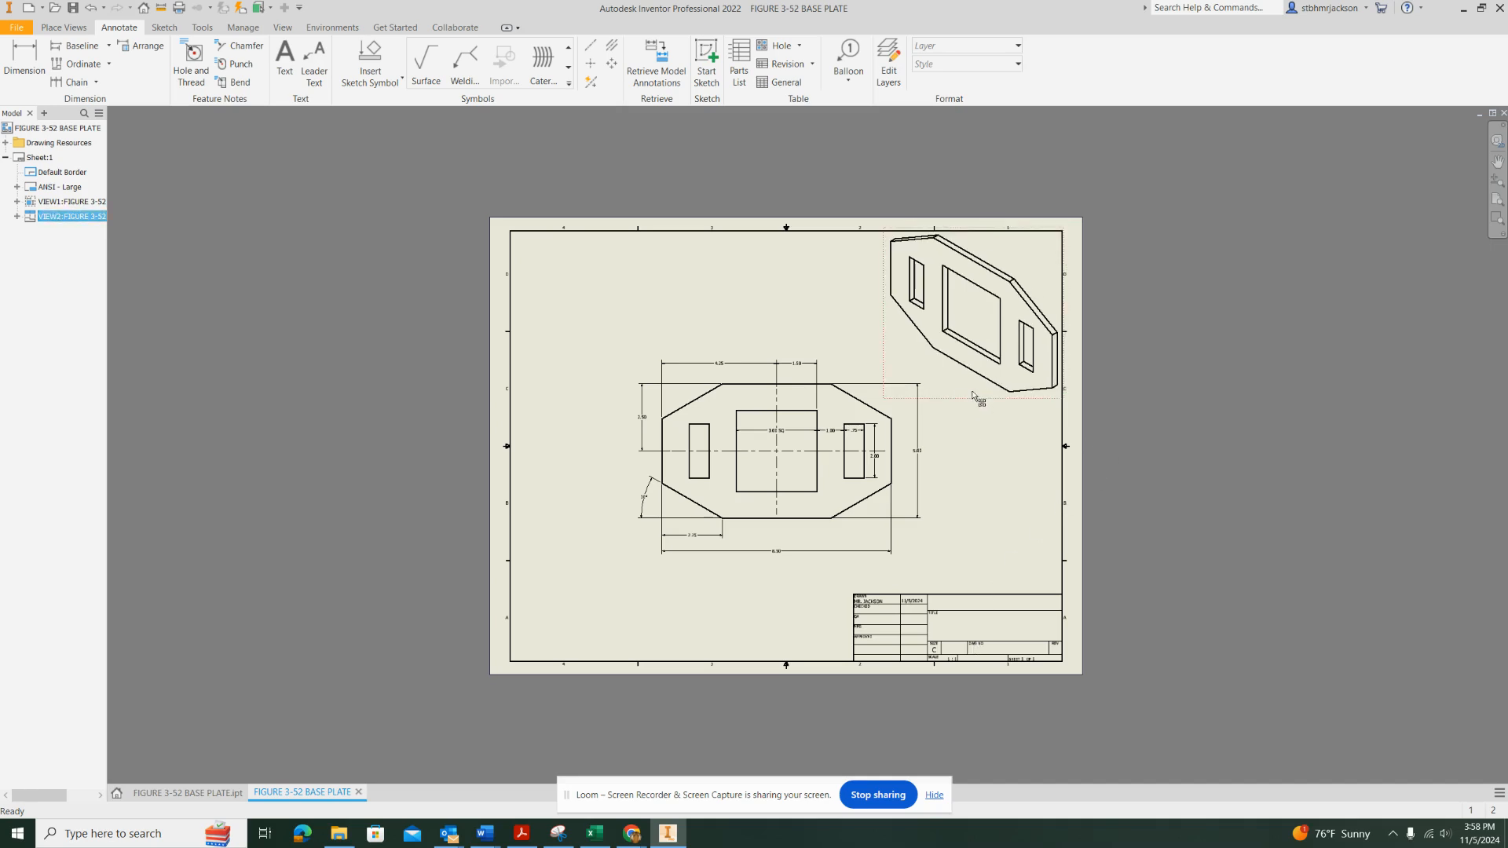
Set the isometric view's style to shaded with hidden lines shown
double_click(974, 396)
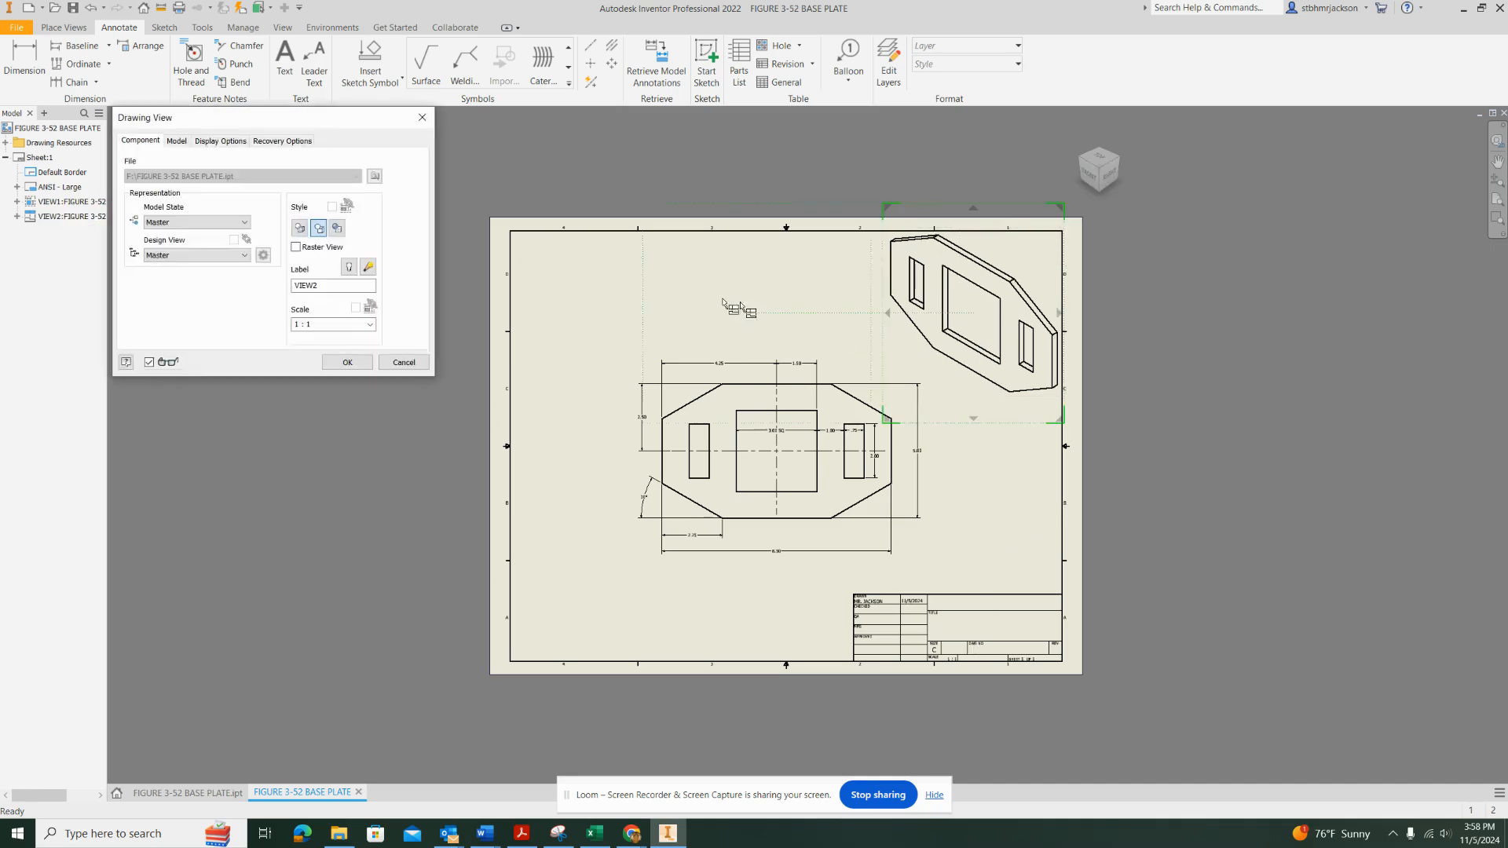
left_click(301, 228)
left_click(337, 228)
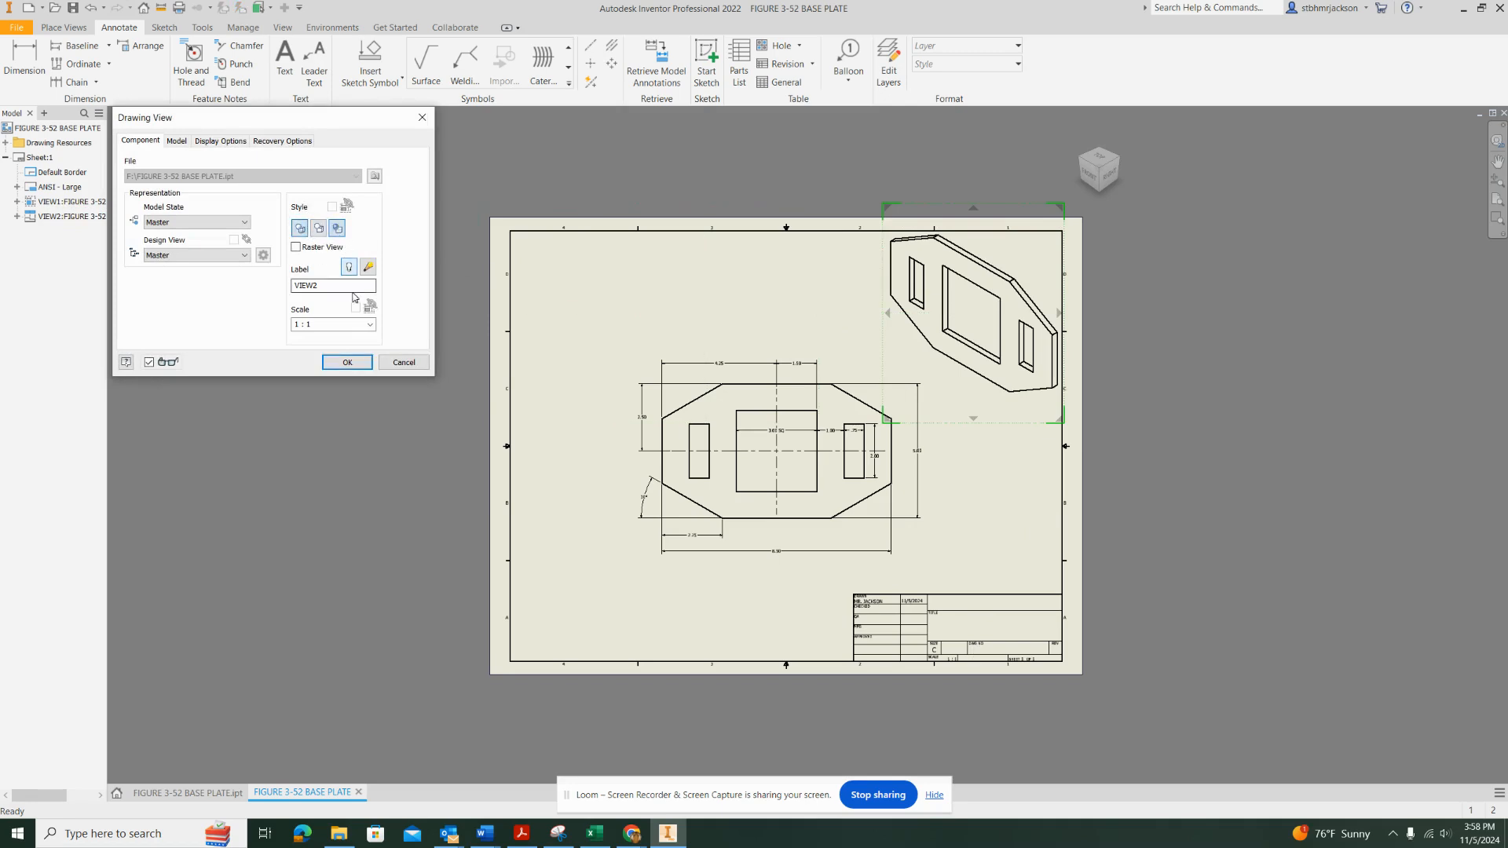
left_click(351, 363)
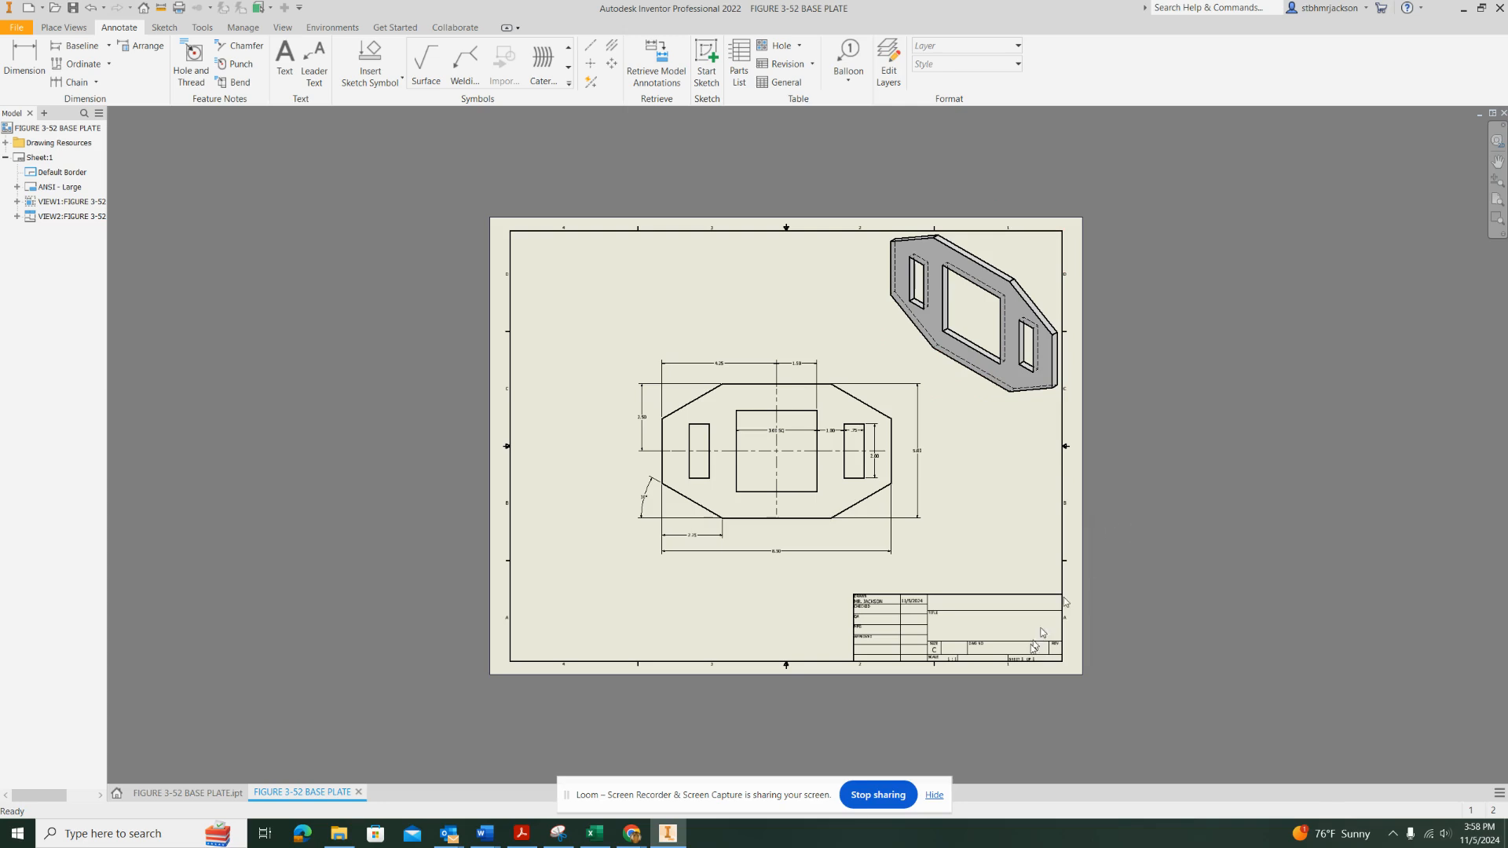
Place a text note in the blank cell above the title, centred horizontally and vertically, with the first line STOCKBRIDGE HIGH SCHOOL
scroll(1010, 661, "up", 2)
scroll(1011, 661, "down", 5)
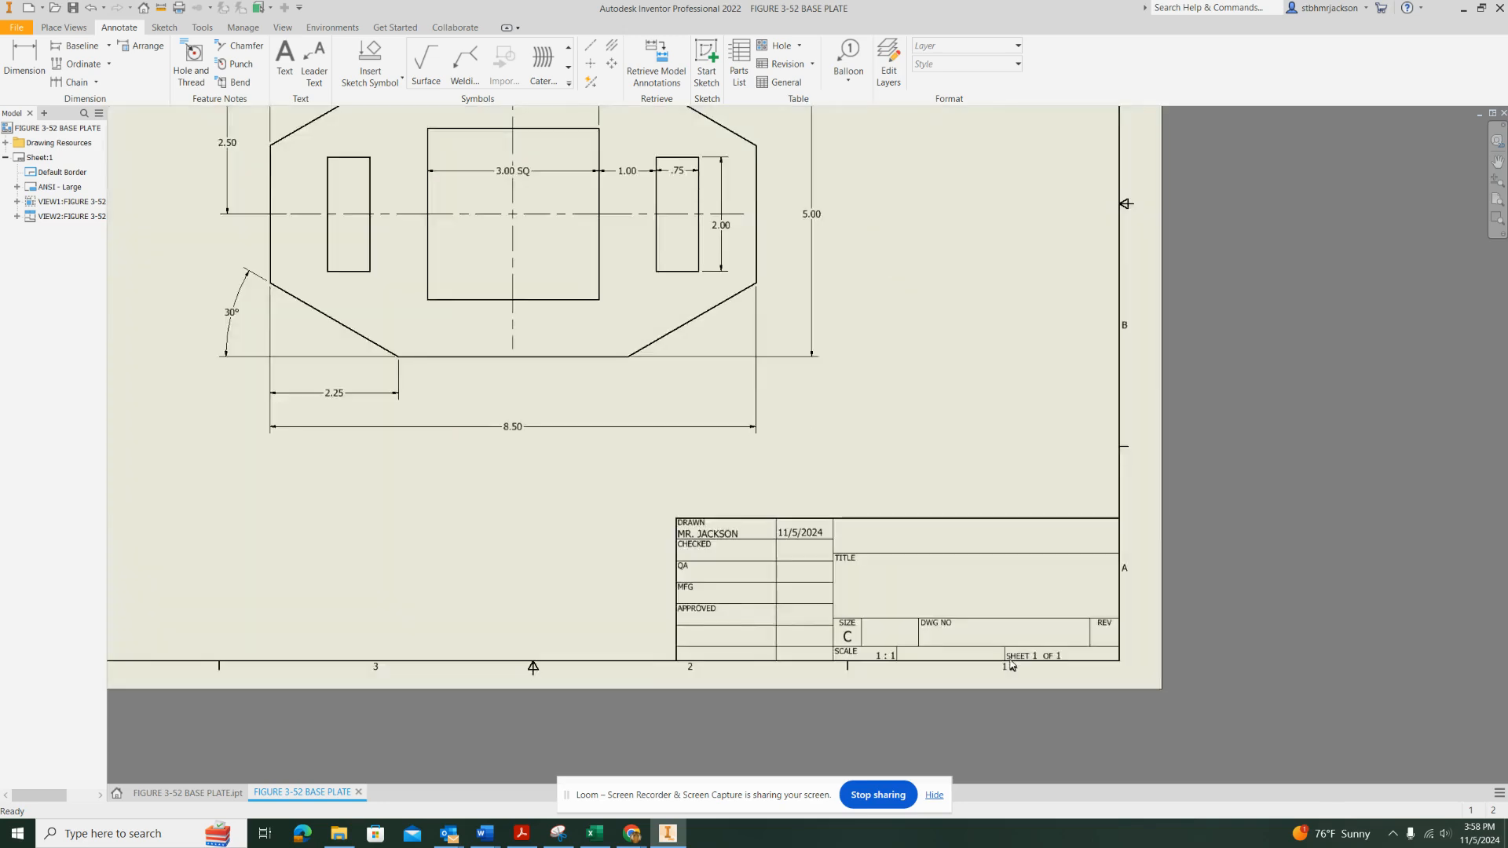
scroll(1010, 661, "down", 3)
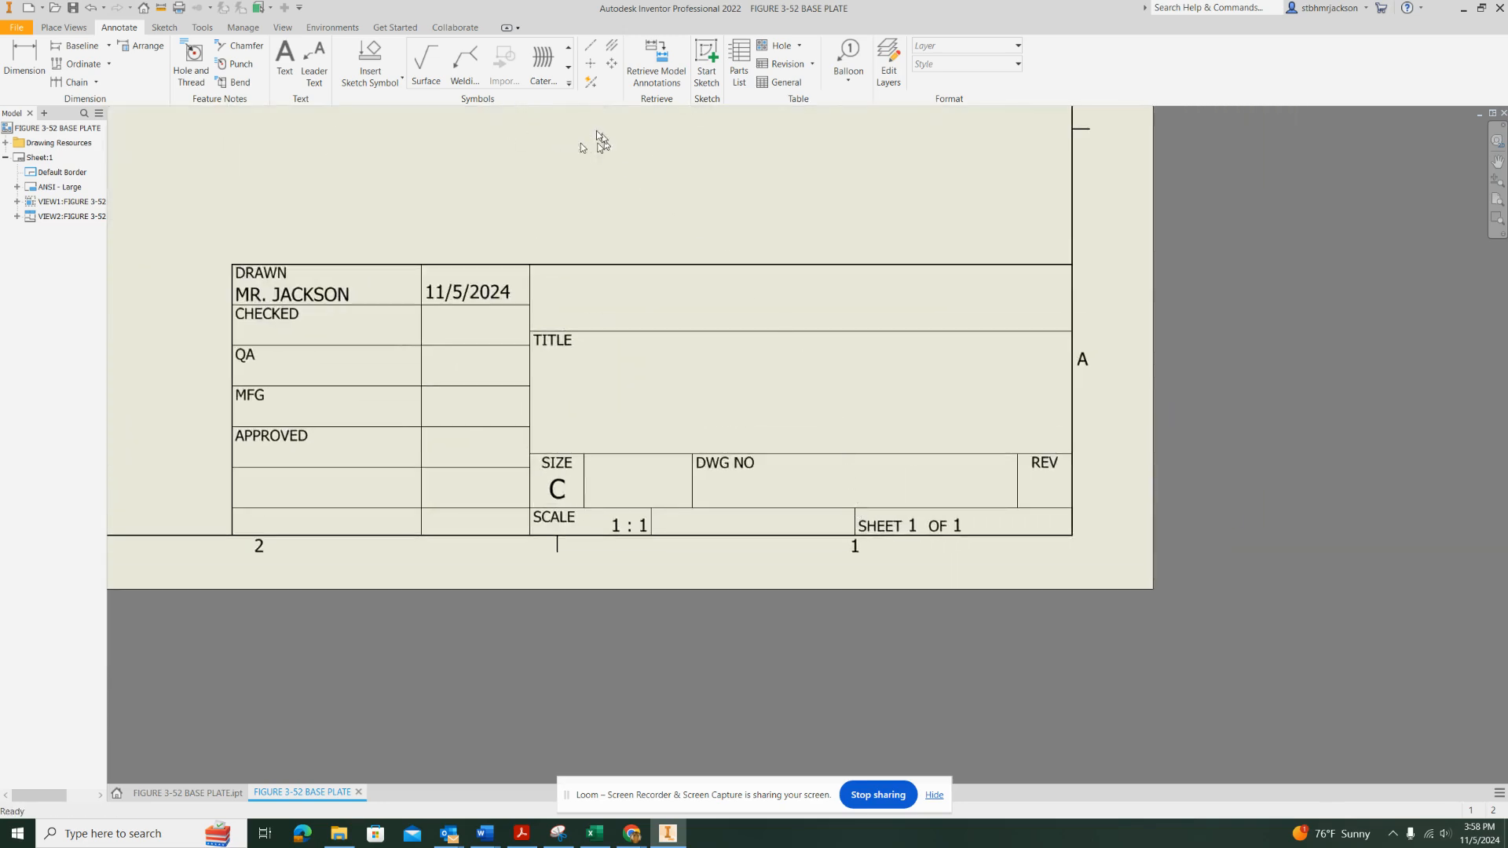
left_click(284, 60)
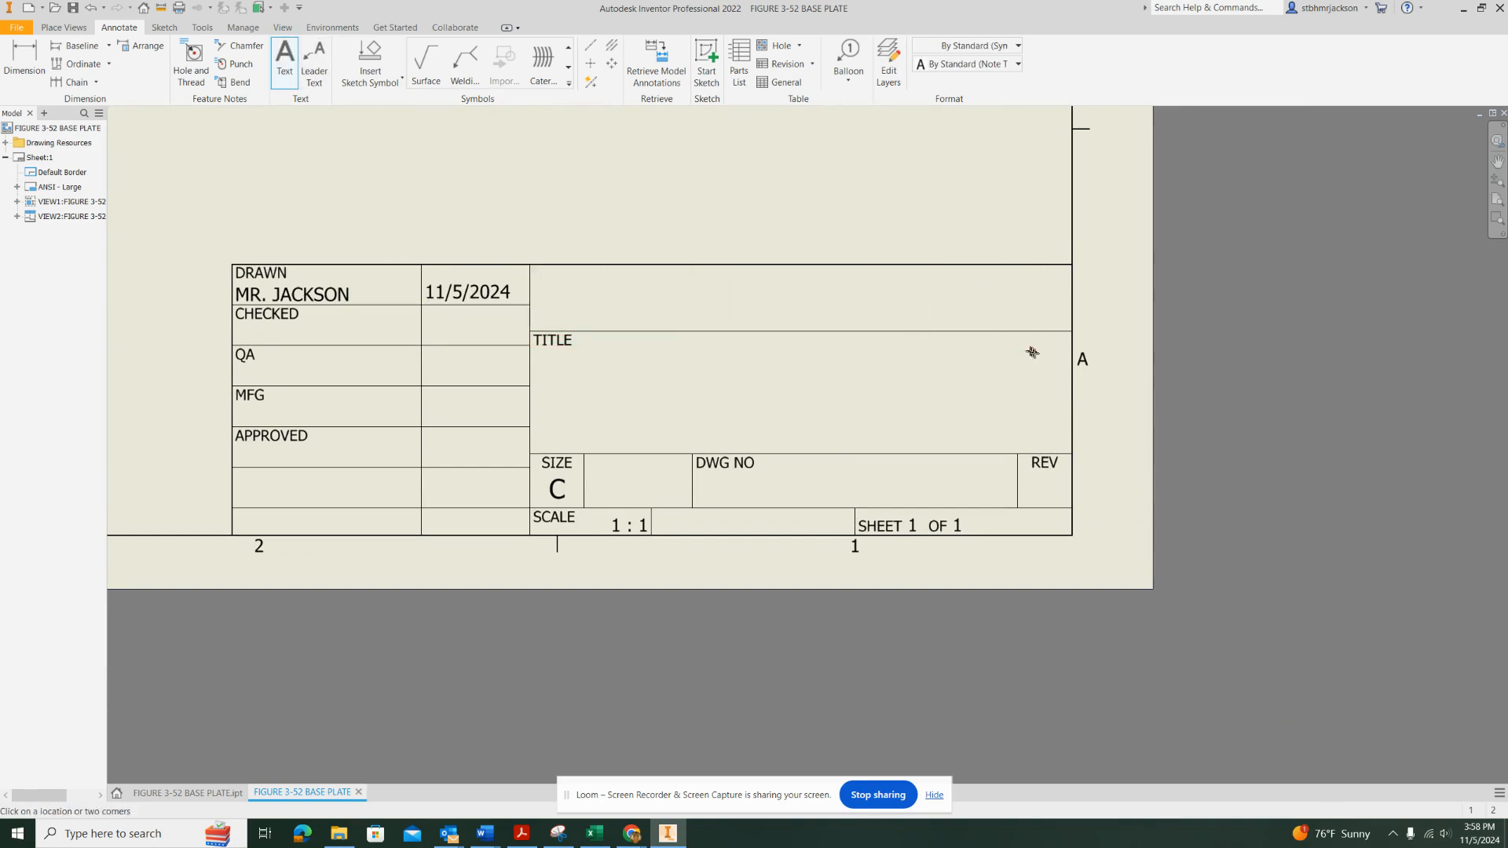
left_click_drag(1033, 353, 1070, 331)
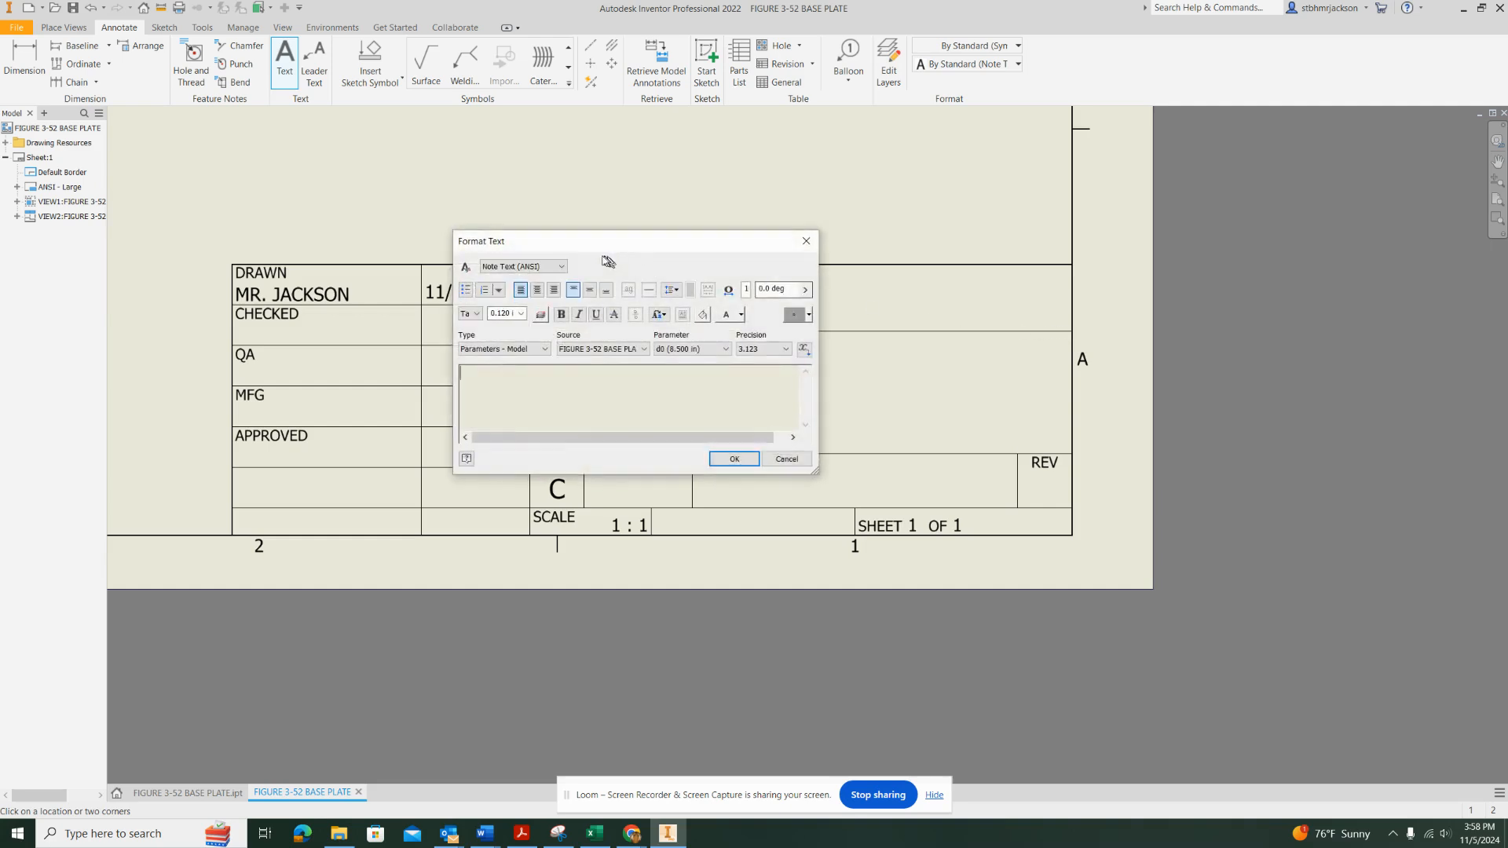
left_click(537, 290)
left_click(590, 291)
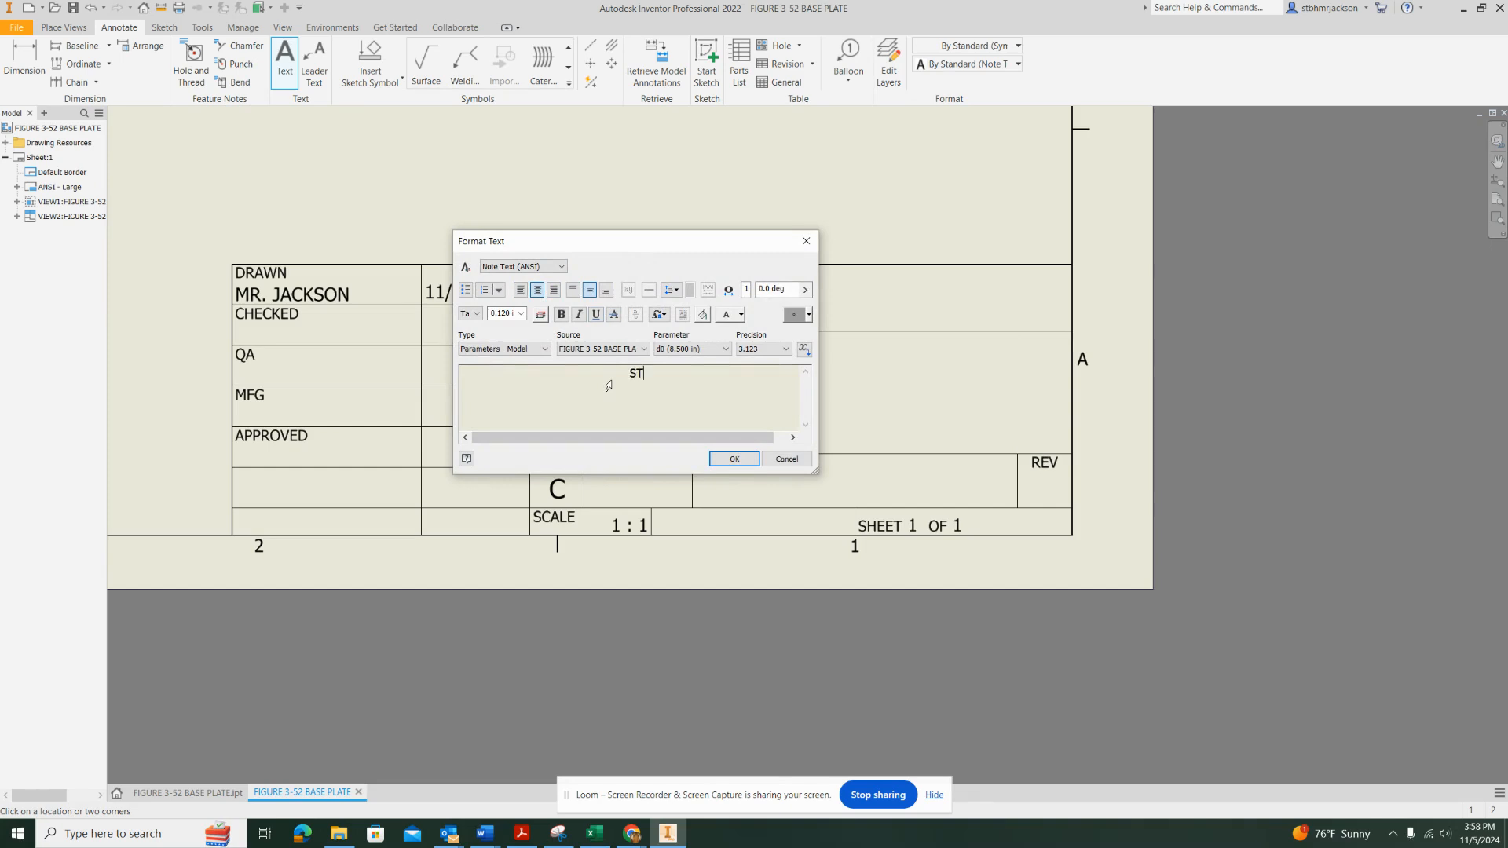
type("STOCKBRIDGE HIGH SCHOOL")
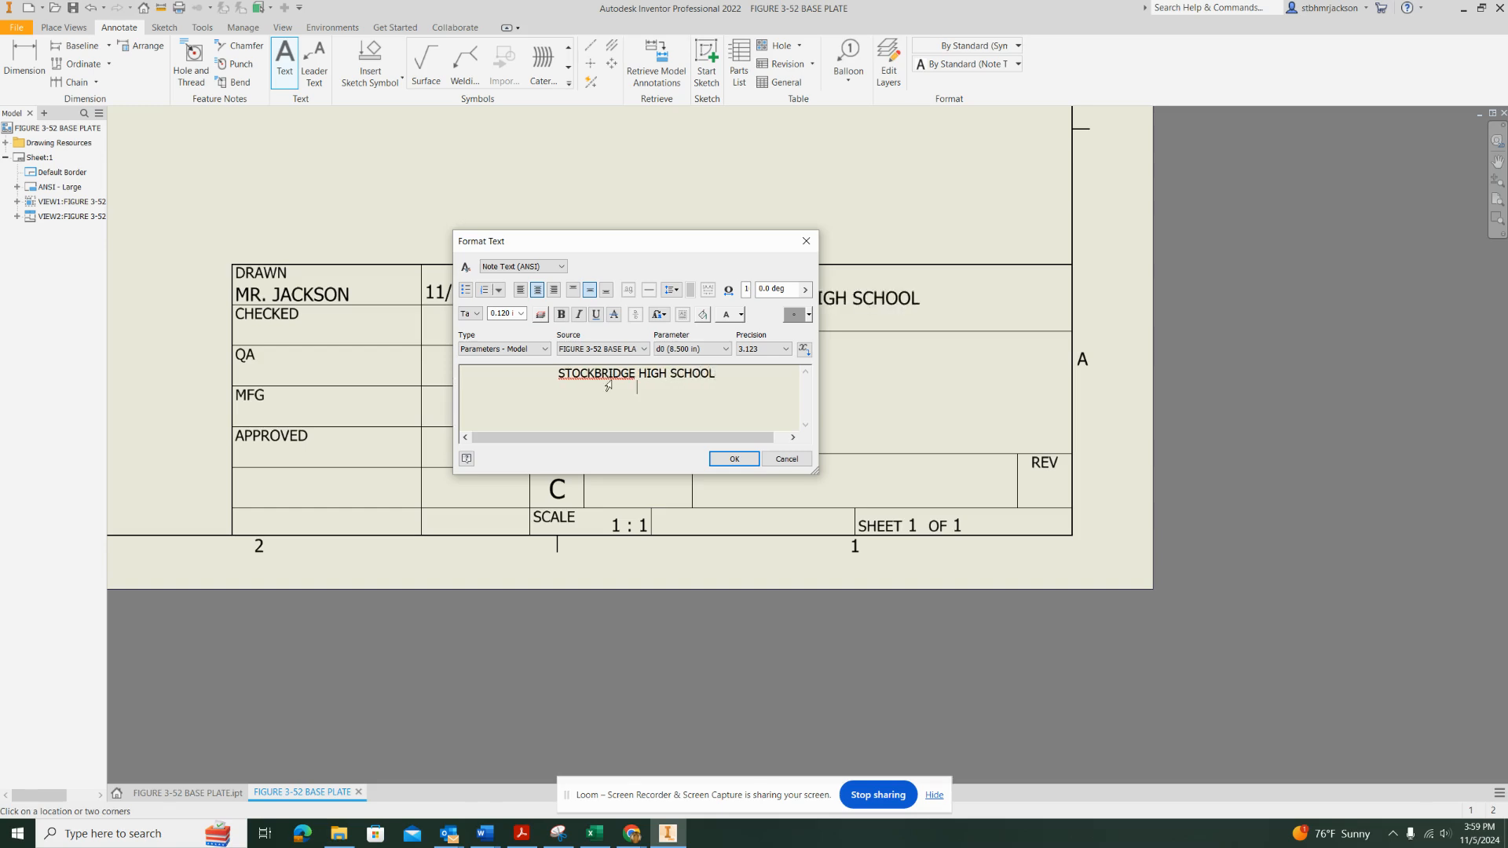
type("INTGRO")
Add INTRO TO DRAFTING AND DESIGN as the note's second line and finish the note
key("BackSpace")
key("BackSpace")
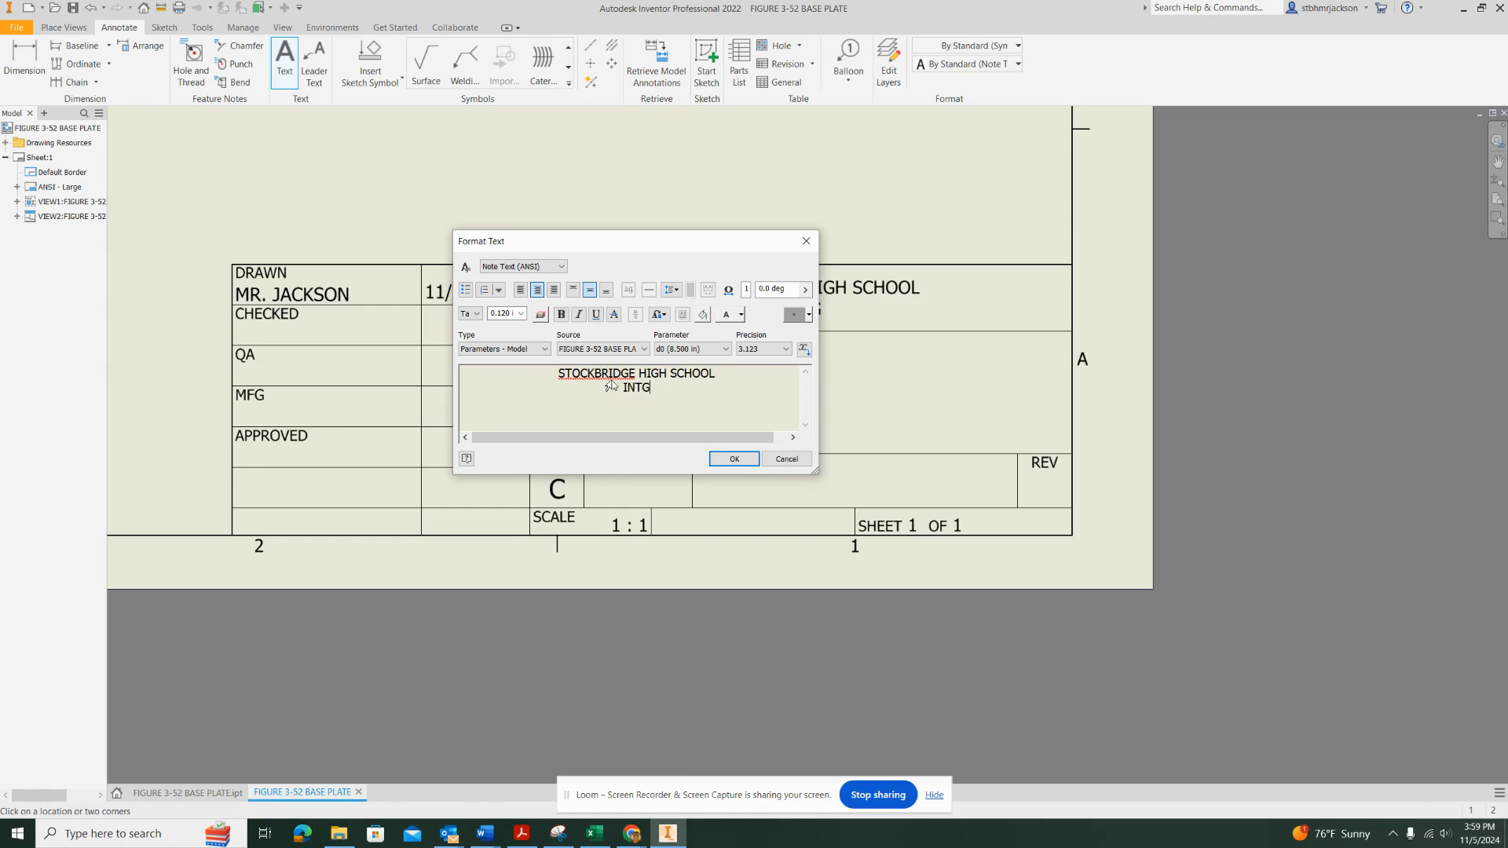
type("TO DRAFTING AND DESIGN")
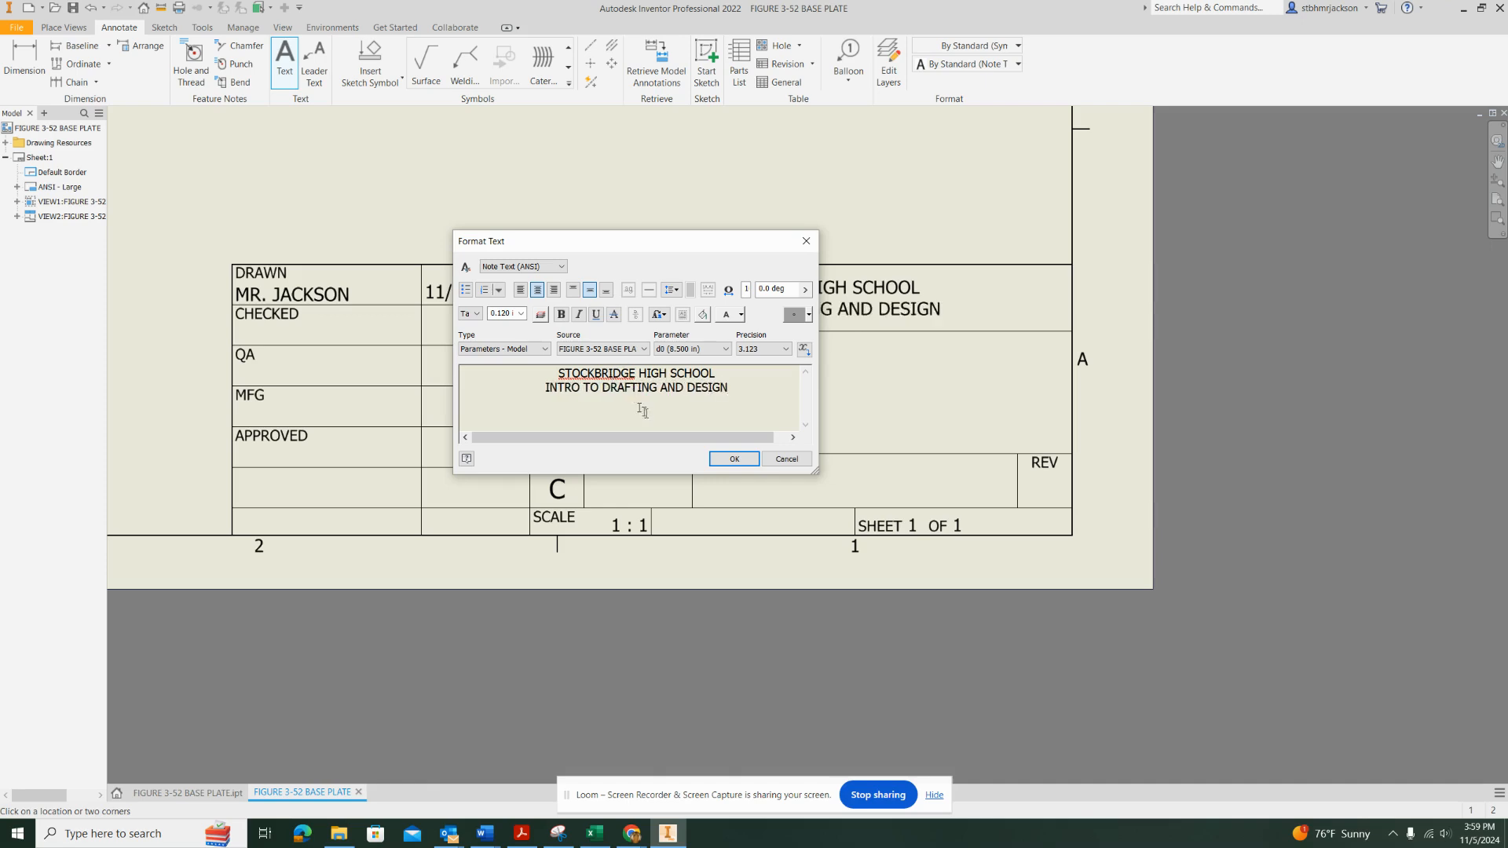
left_click(733, 459)
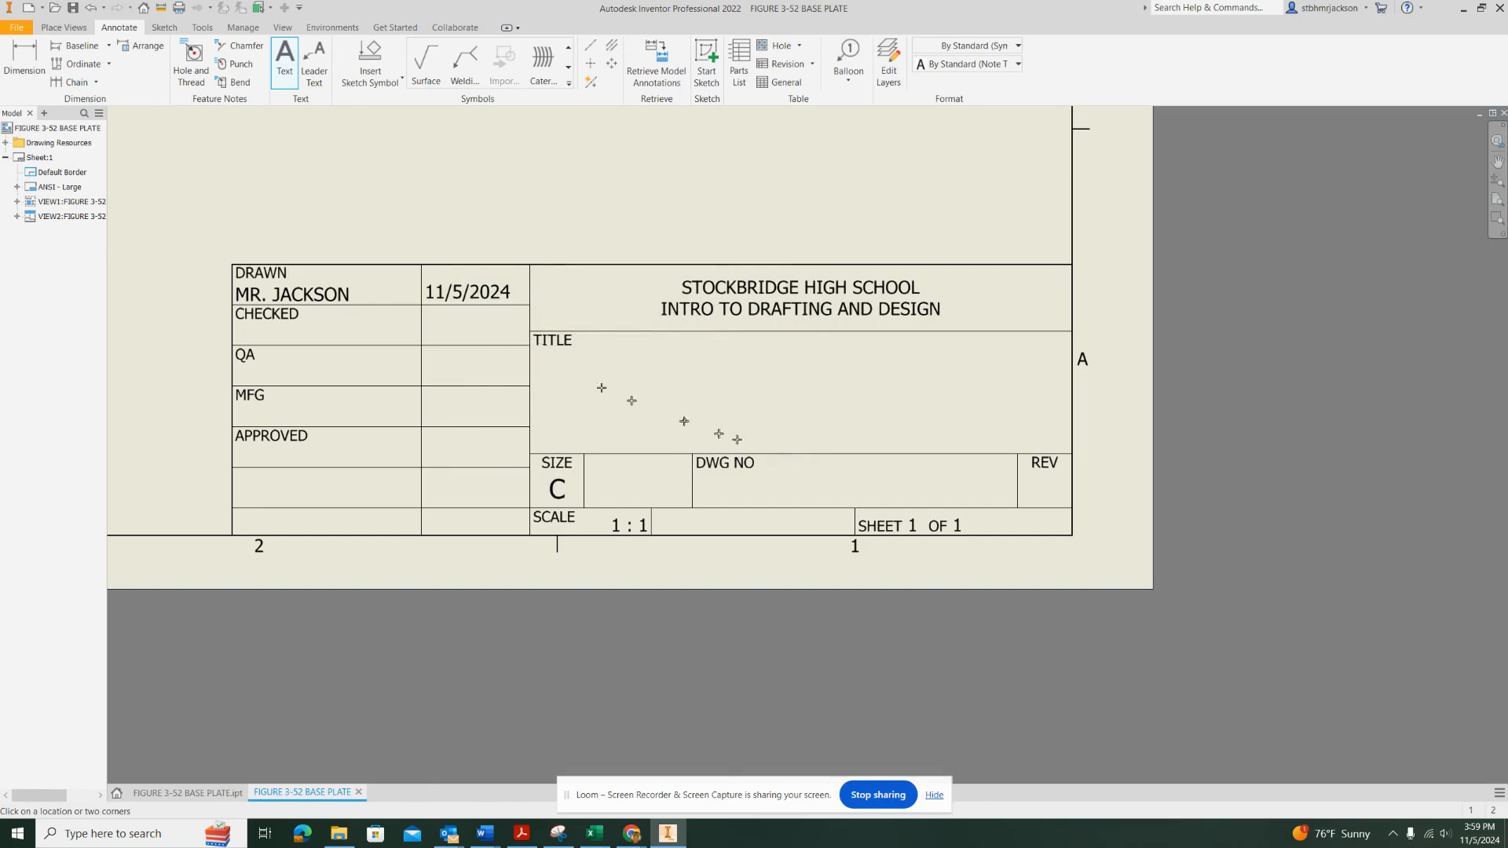
Place a second text note in the TITLE cell, centred horizontally and vertically, reading FIGURE 3-52 BASE PLATE
left_click(783, 336)
left_click(537, 291)
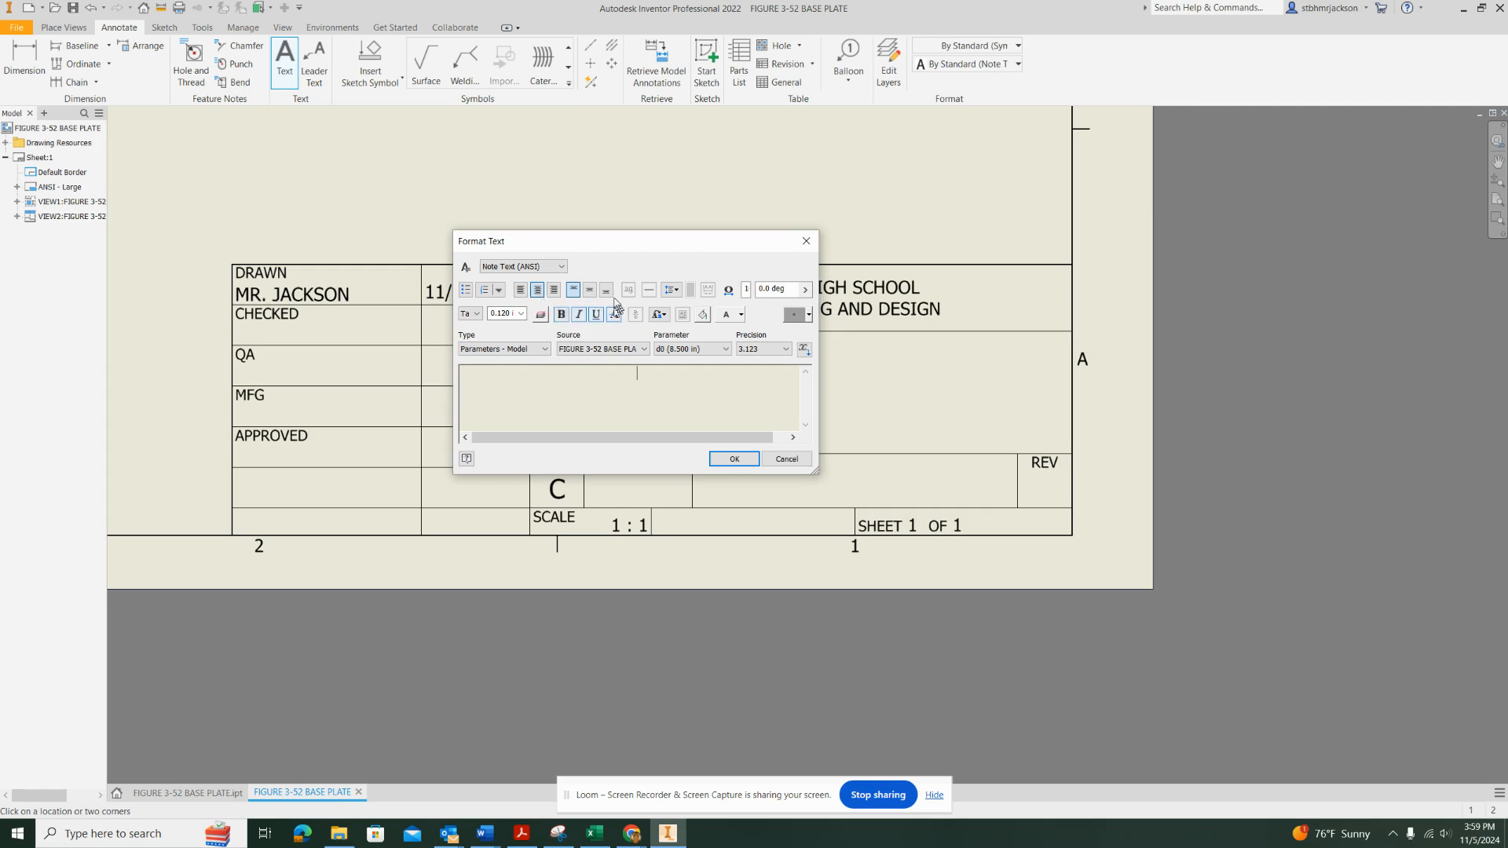
left_click(589, 291)
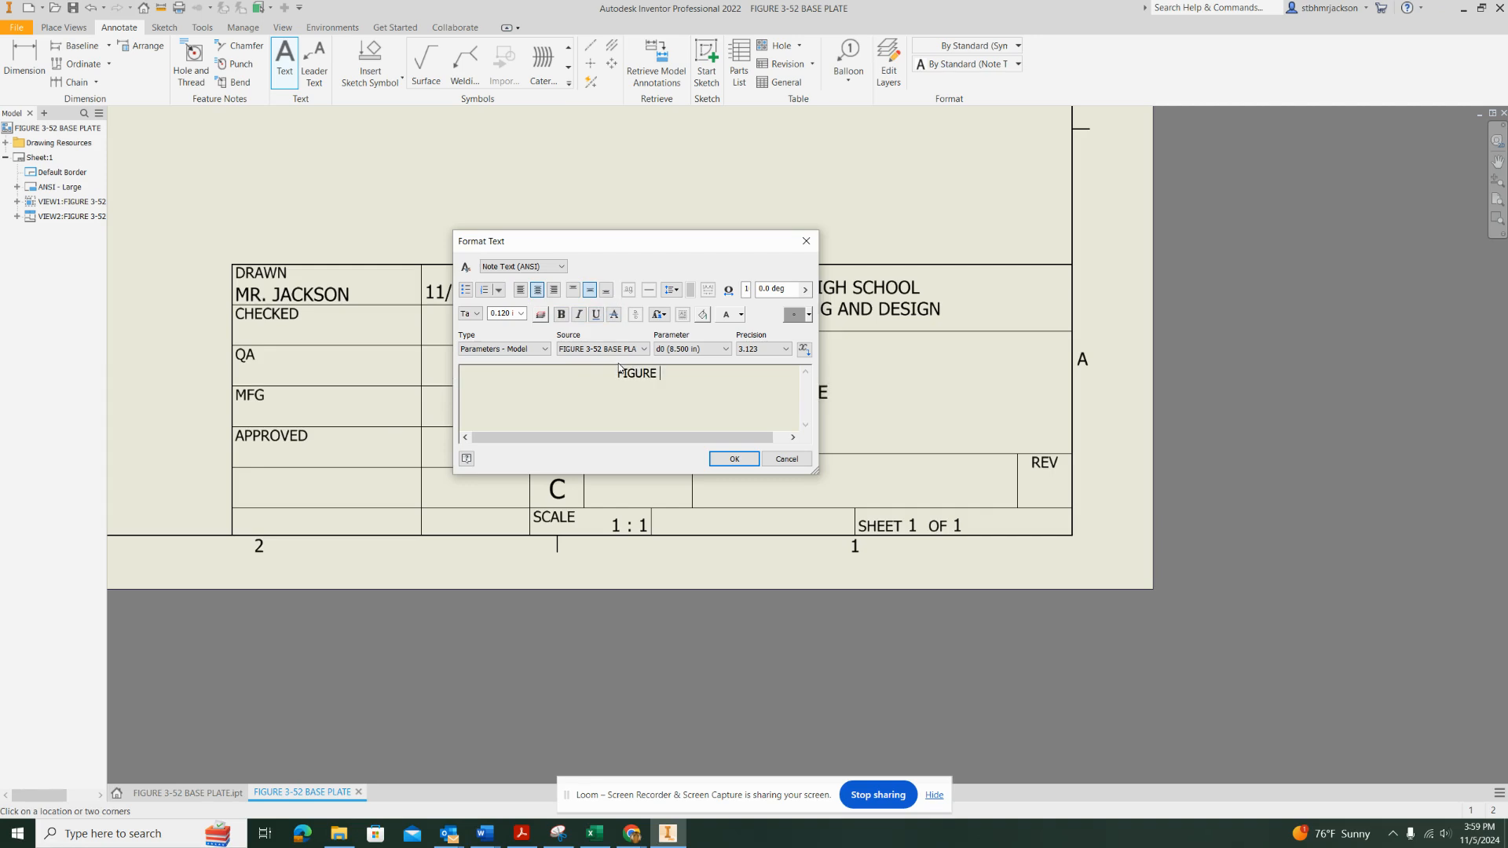
type("3-")
type("52 BASE PLATE")
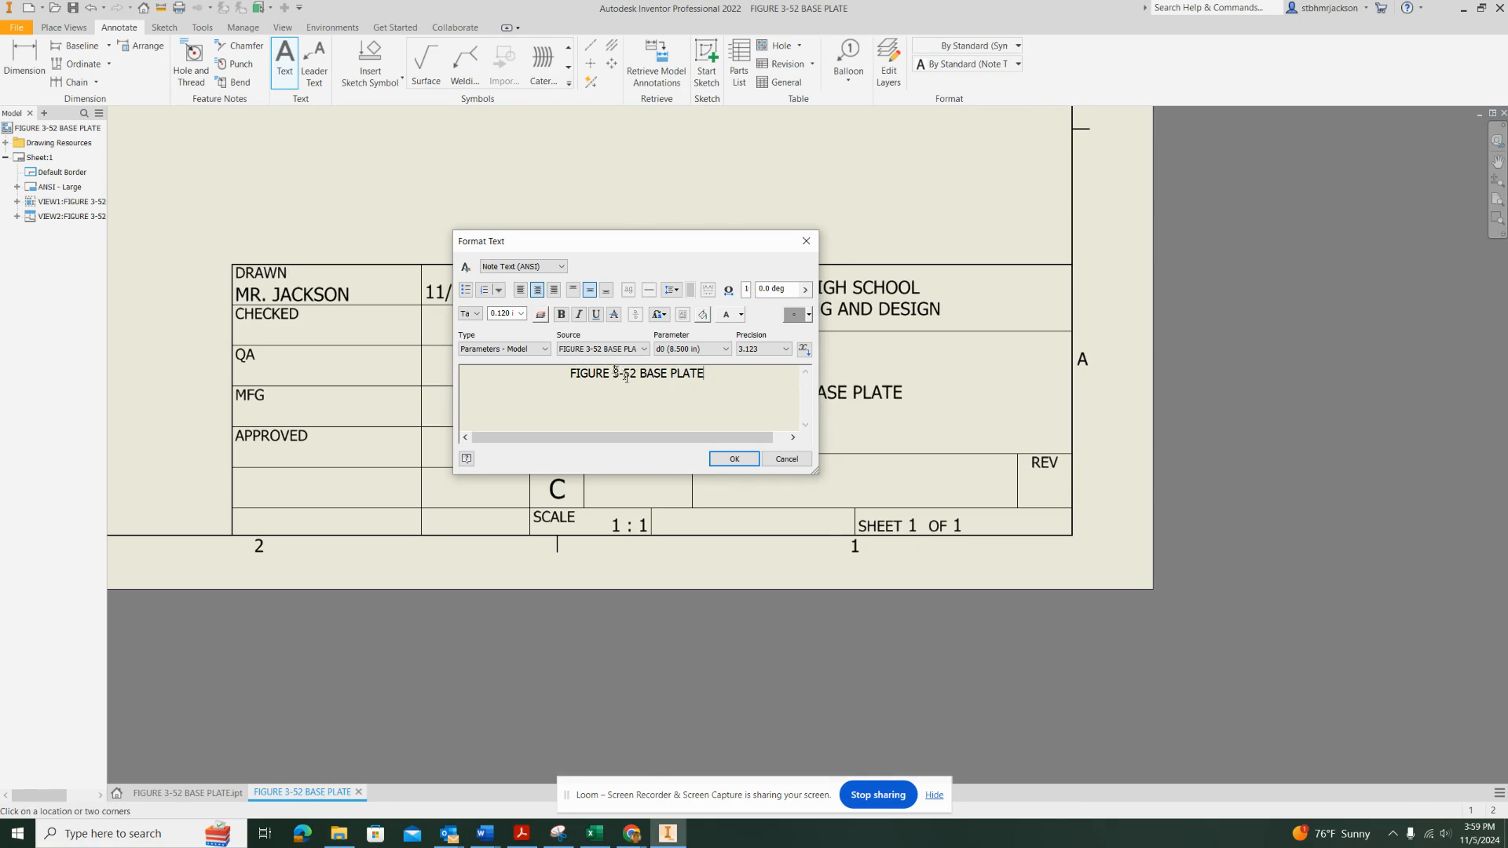
Make the drawing title text bold with a height of 0.240 in and finish the note
left_click_drag(709, 374, 481, 381)
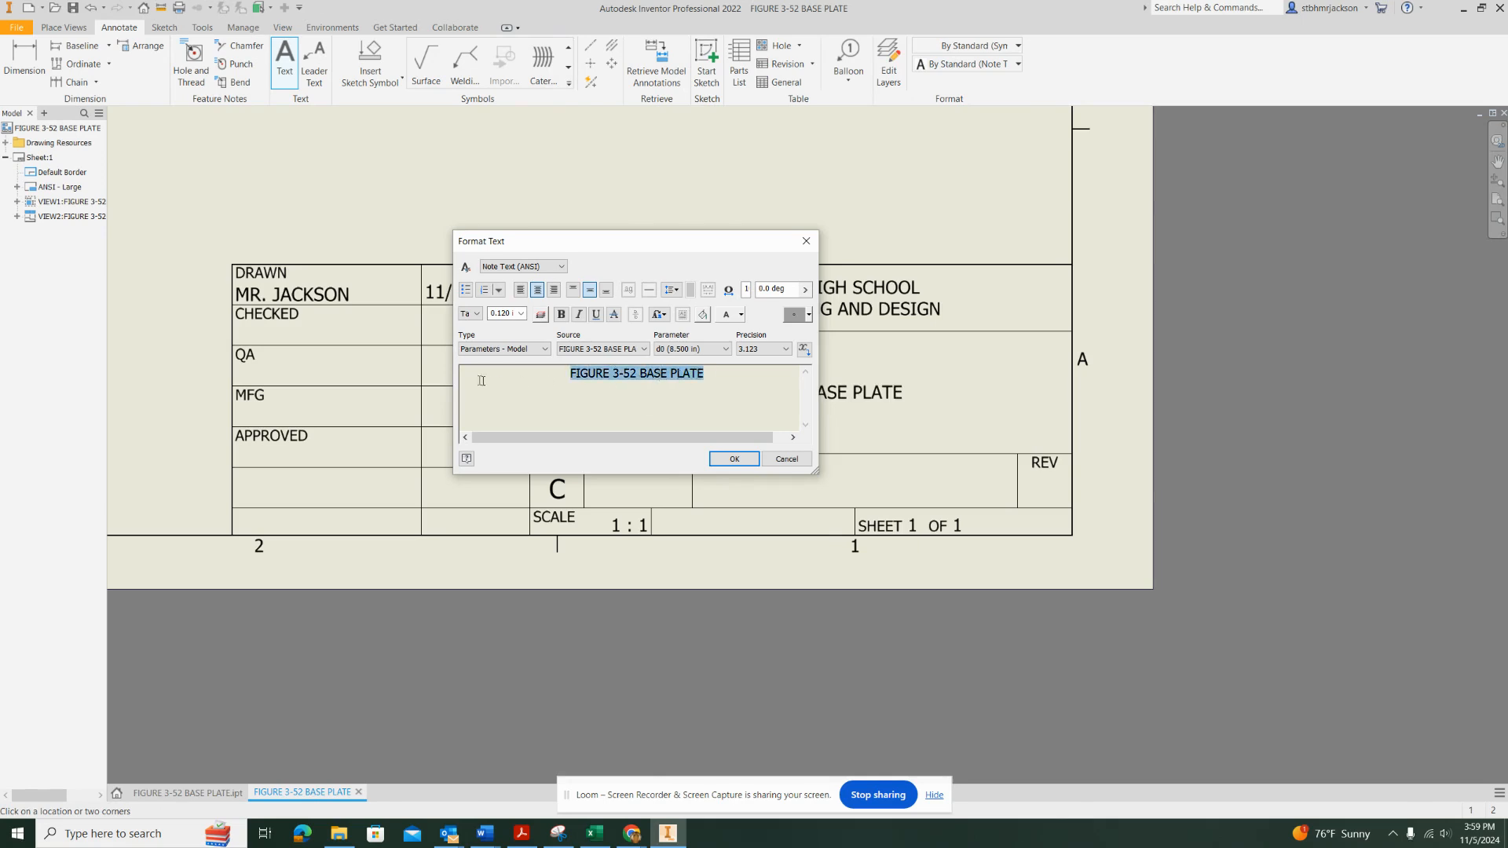
left_click(562, 315)
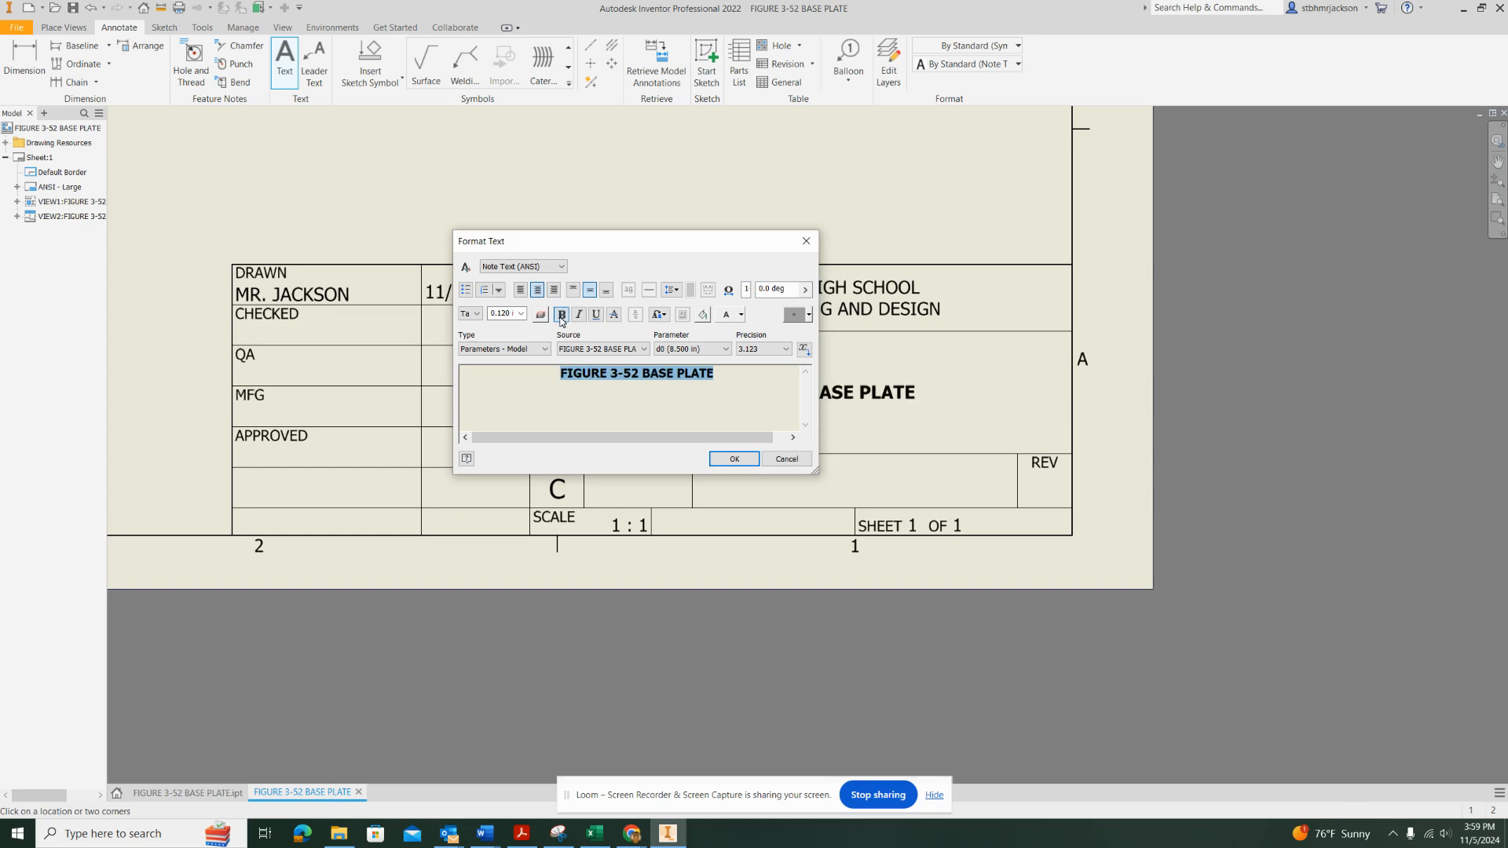
left_click(521, 313)
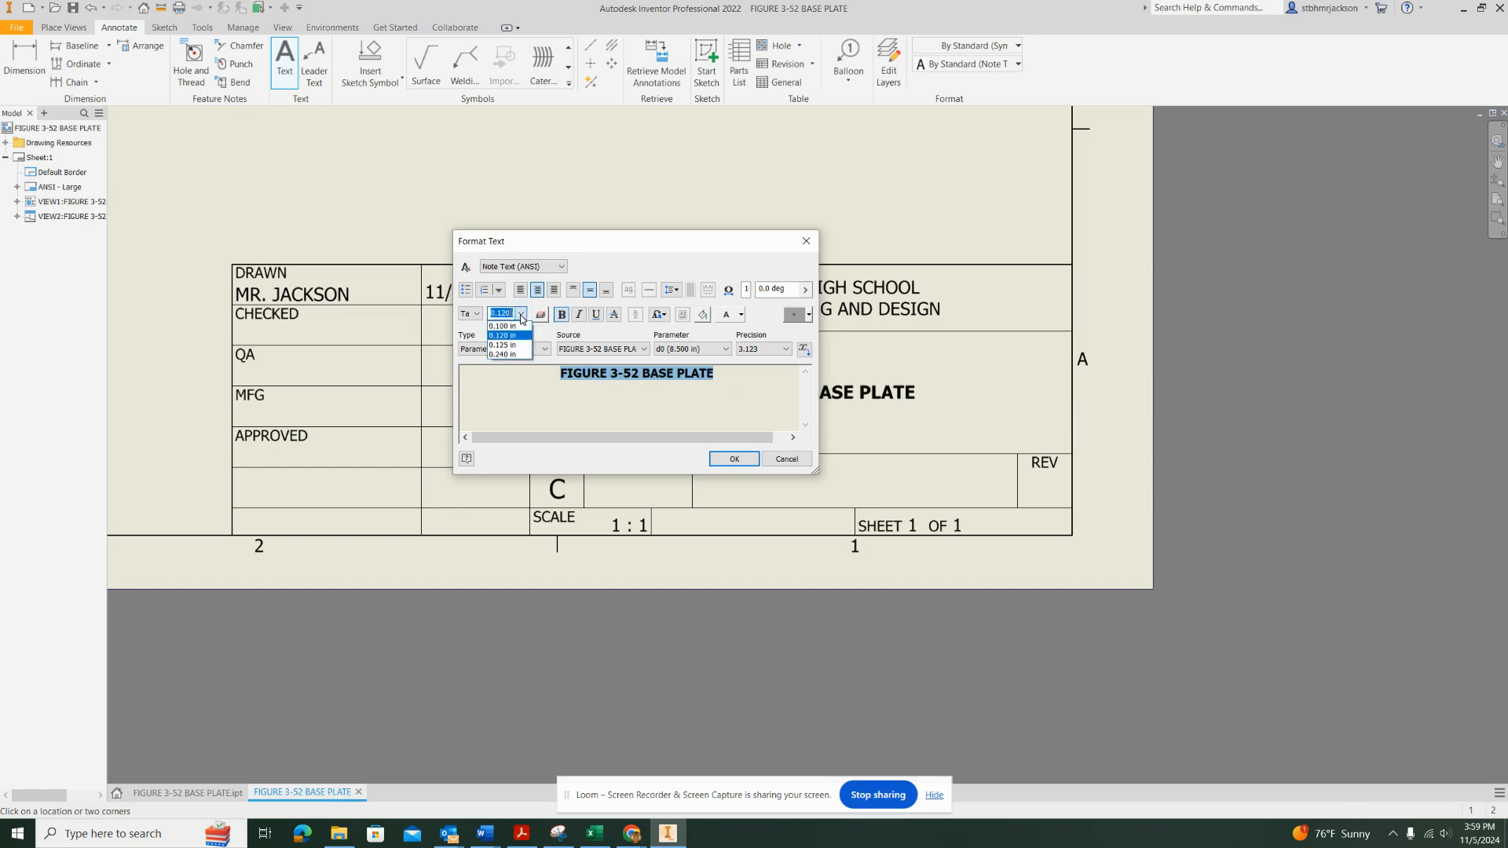
left_click(505, 355)
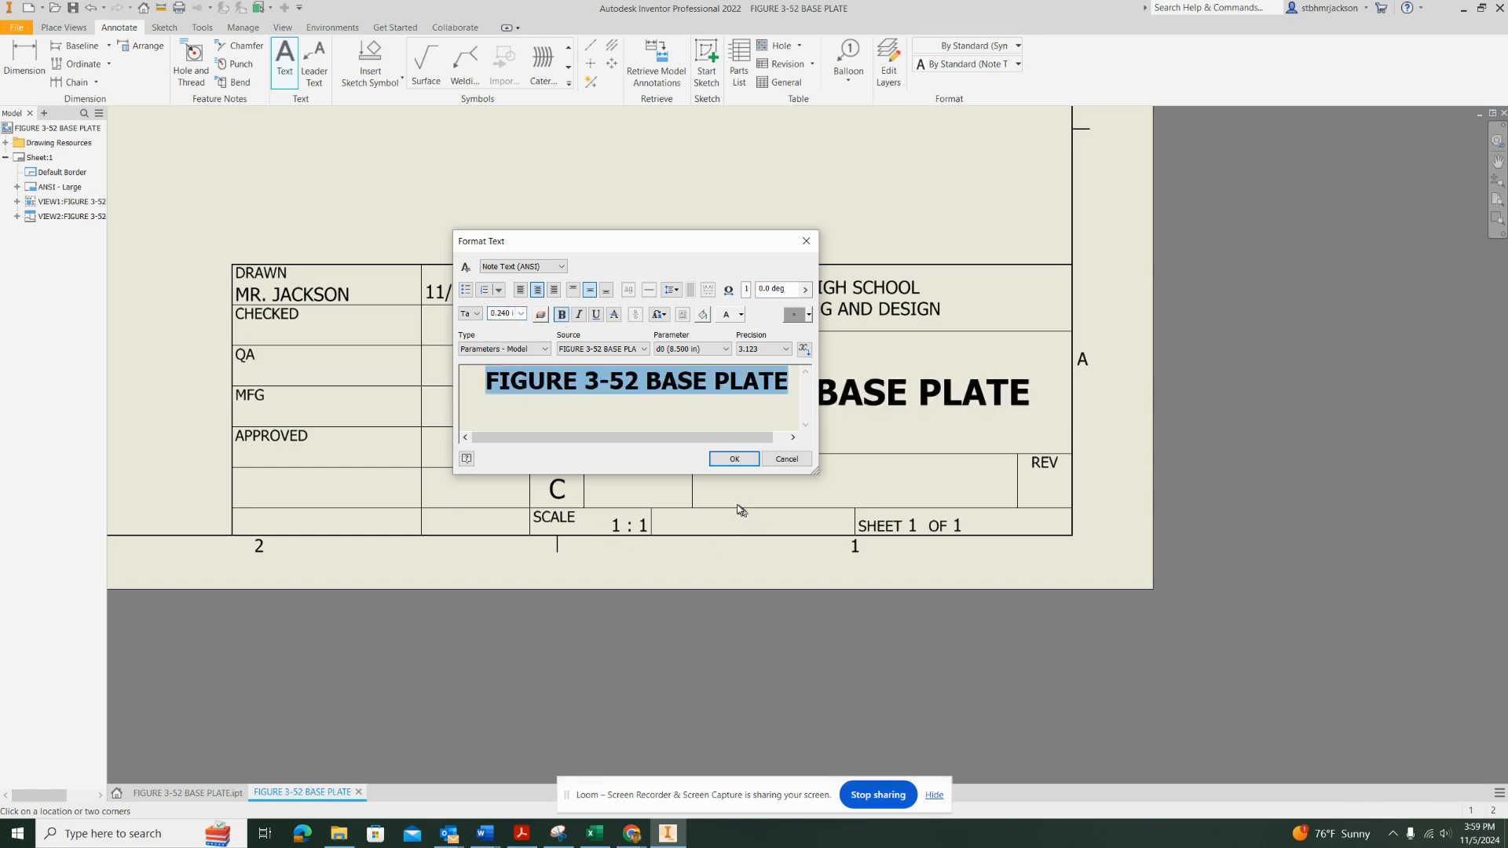
left_click(729, 460)
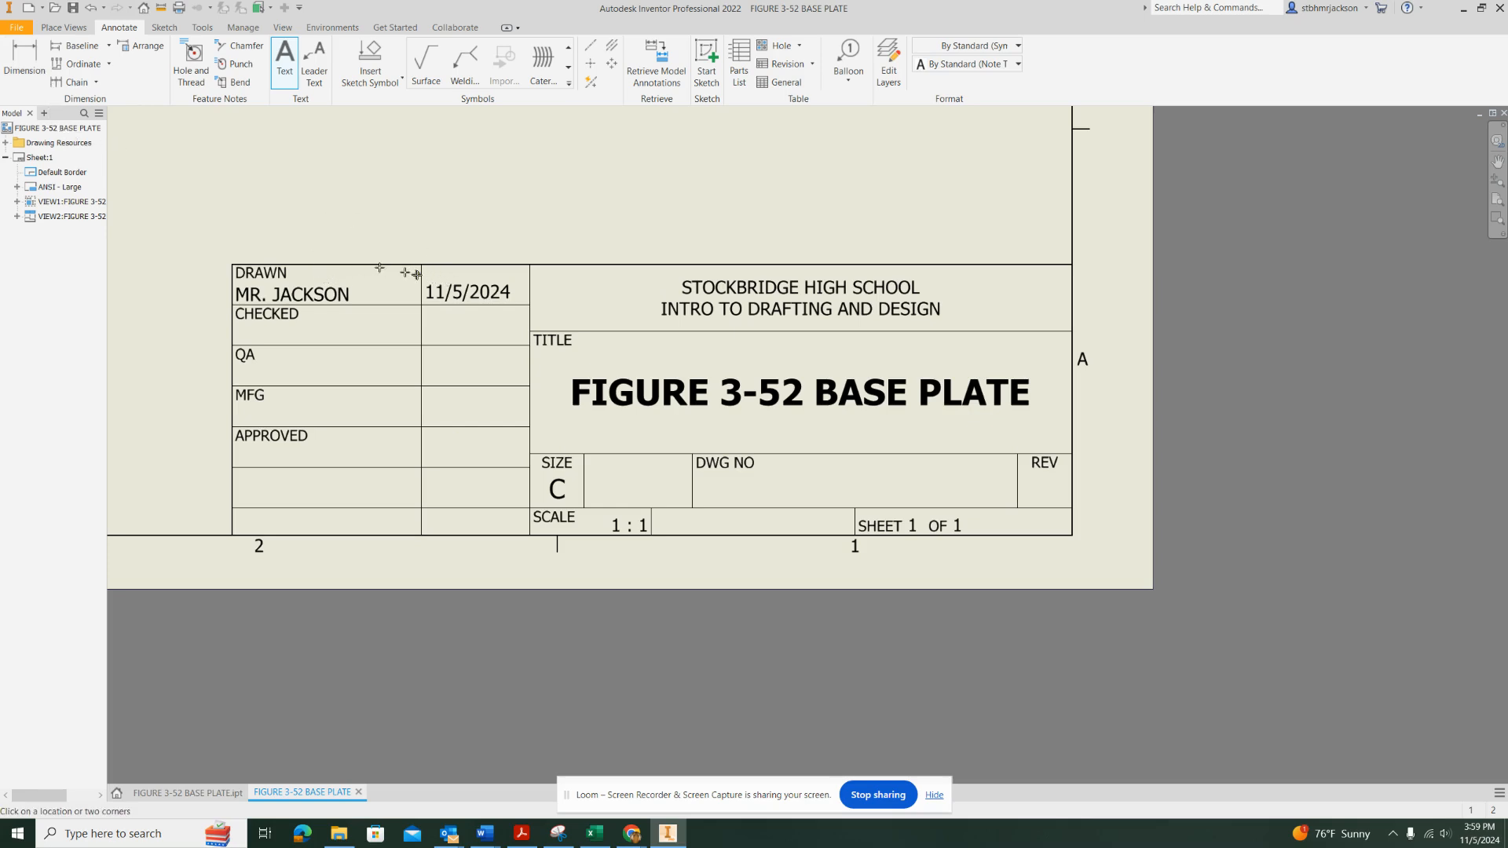
Check the Author entry in the drawing's iProperties summary and close the properties
left_click(14, 29)
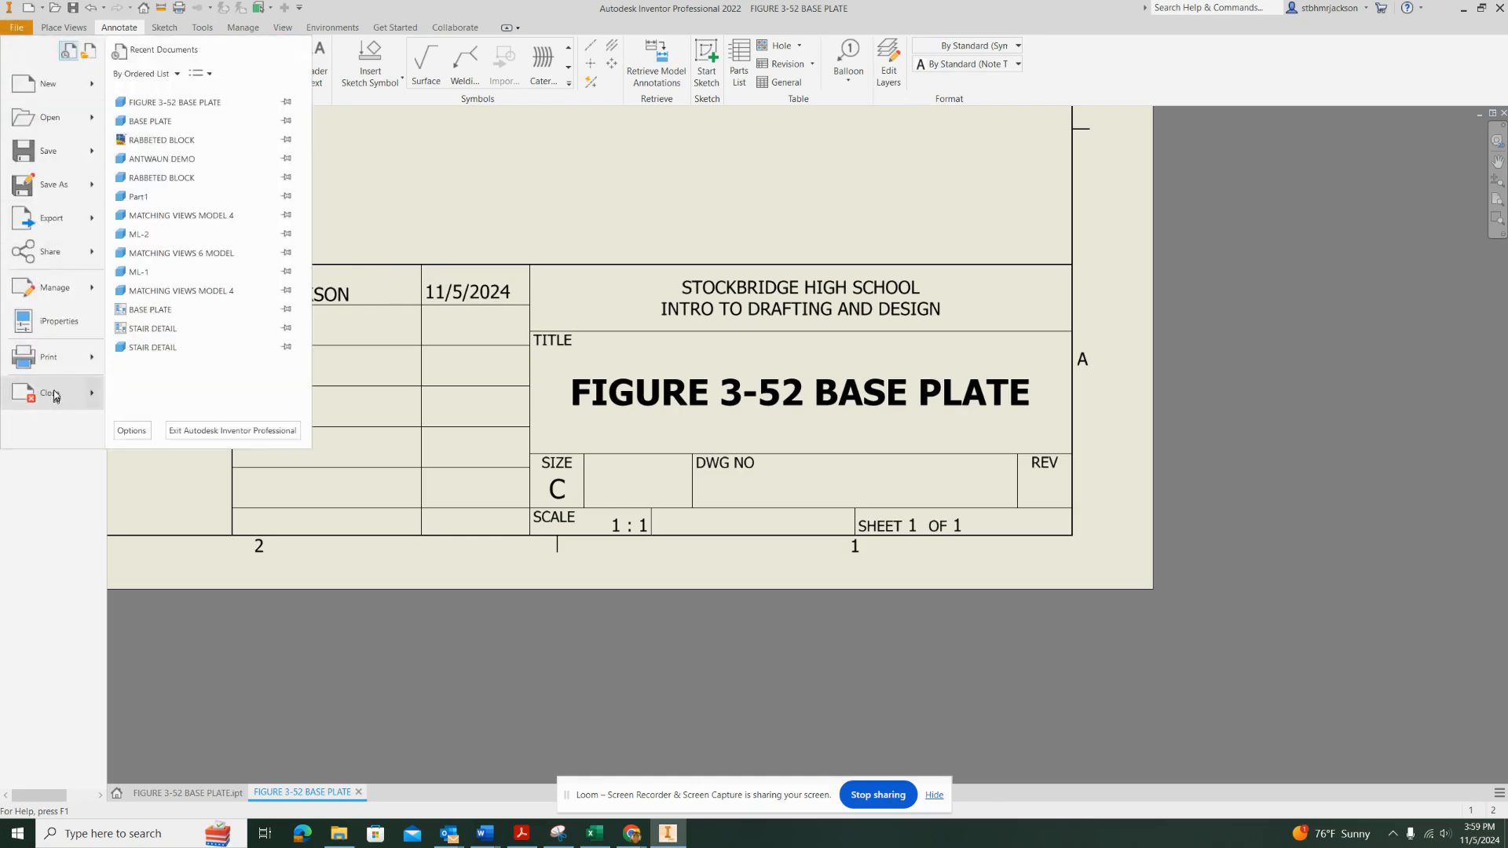
left_click(63, 328)
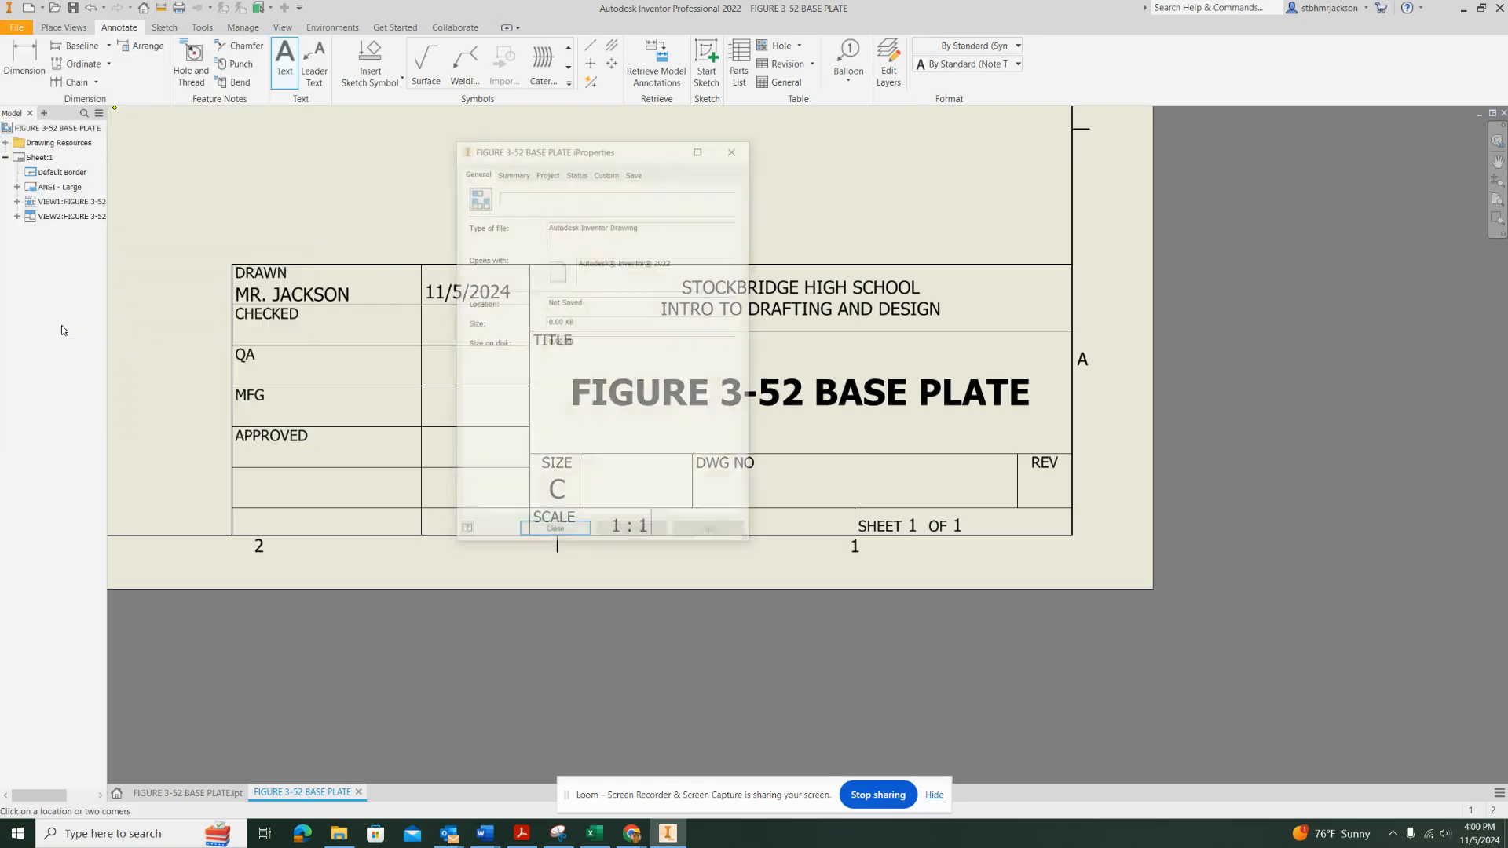
left_click(522, 174)
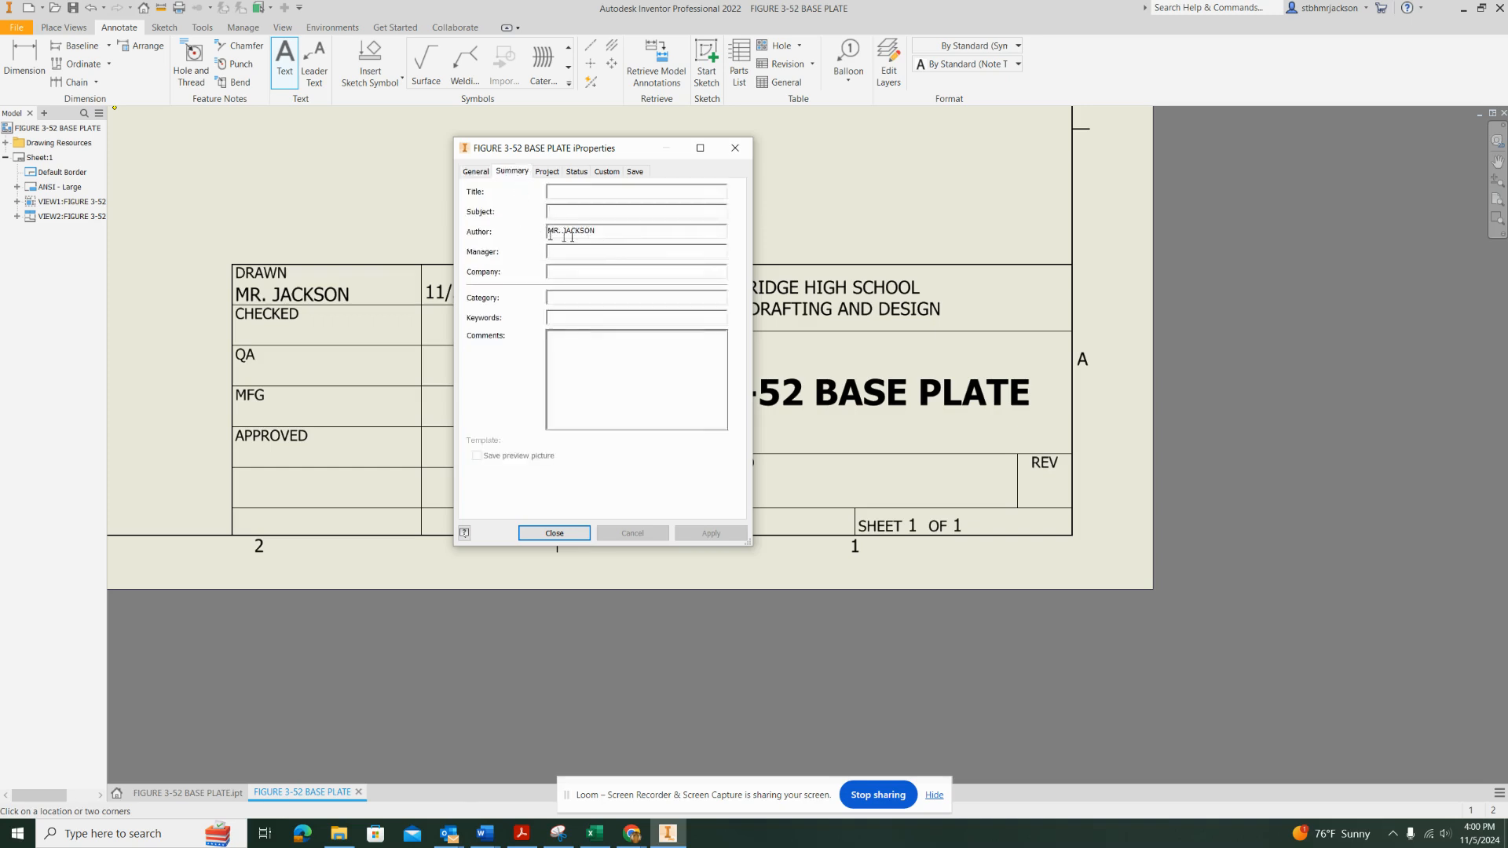
left_click(622, 235)
left_click(555, 535)
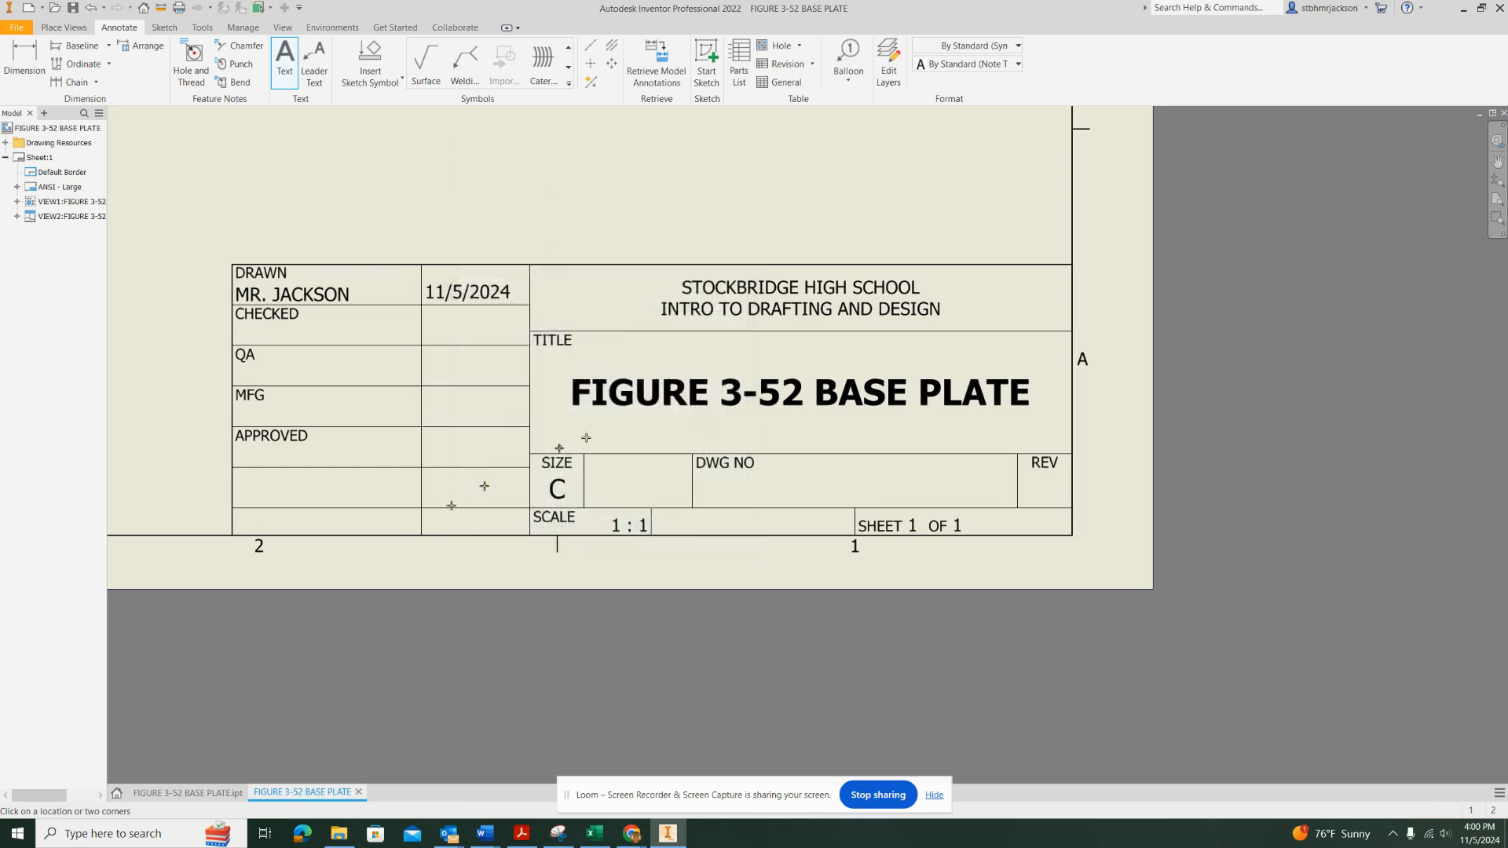
Move the 3.00 SQ dimension text to the right of the vertical centerline inside the square cutout
scroll(793, 408, "down", 6)
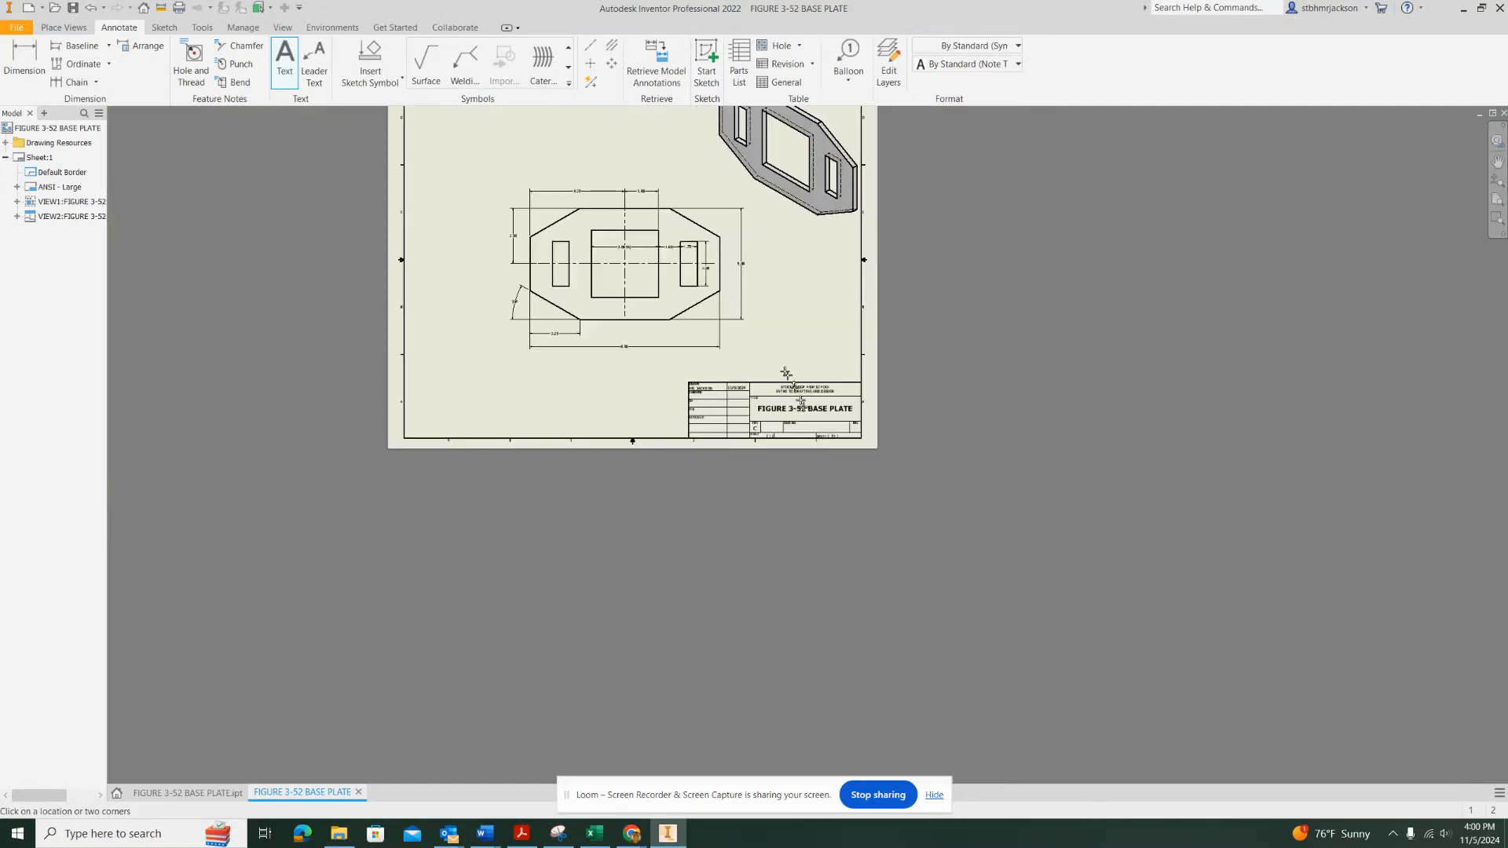
scroll(813, 466, "up", 4)
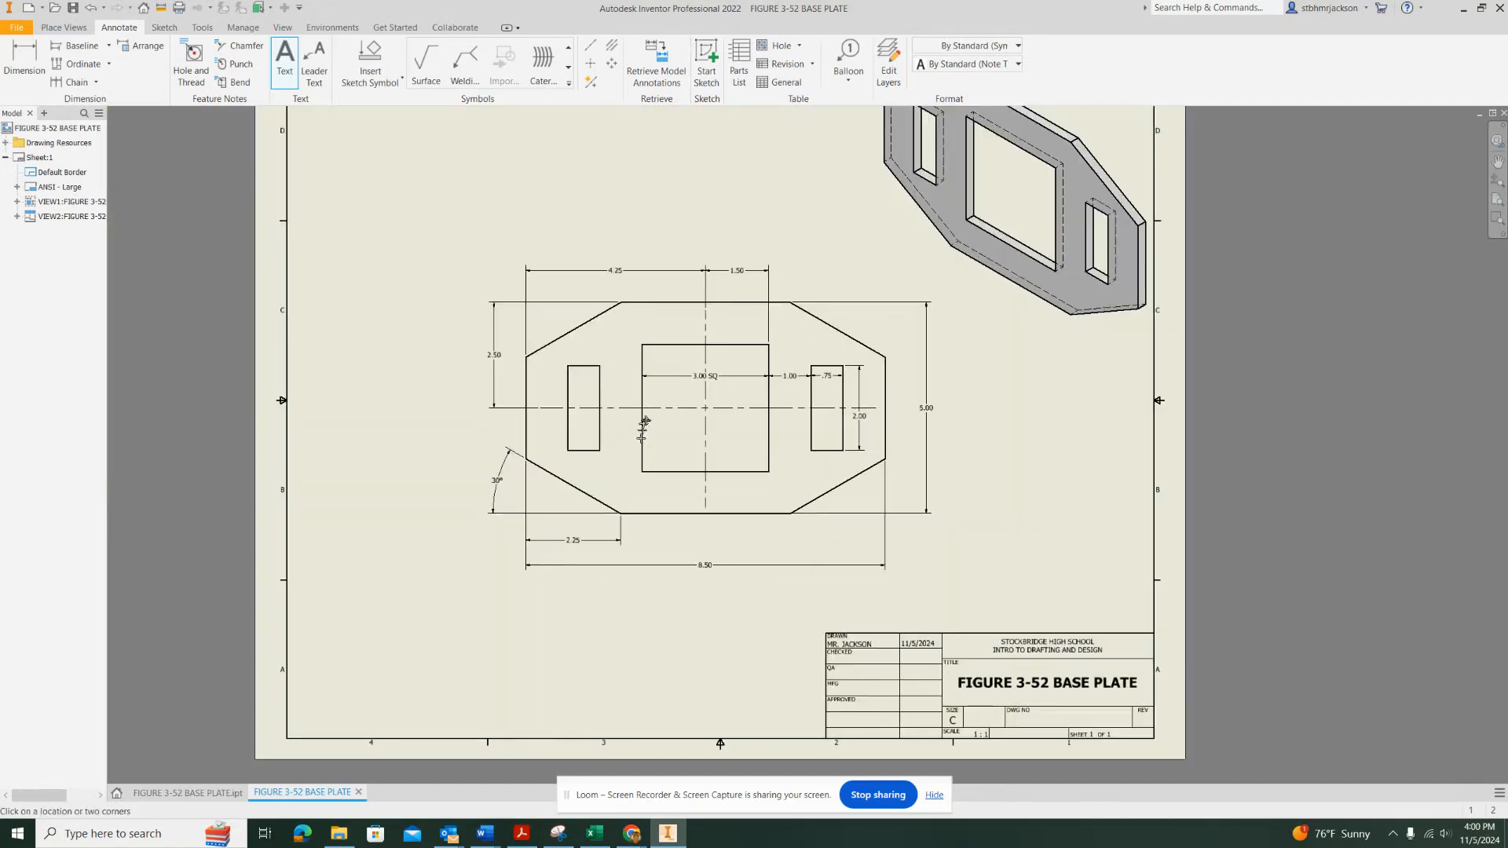
scroll(650, 418, "down", 2)
scroll(659, 412, "up", 7)
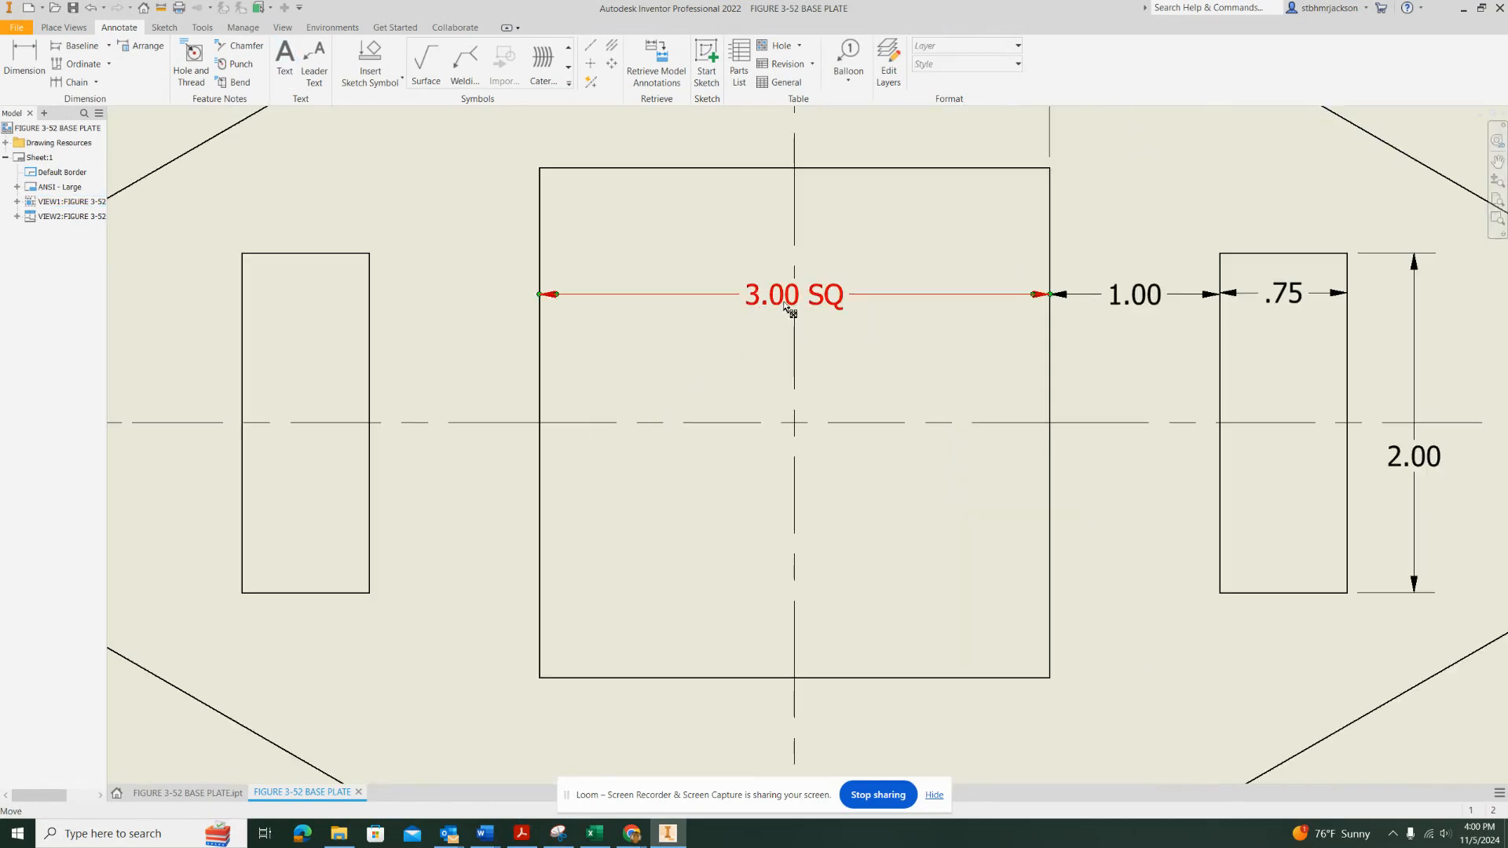
left_click_drag(801, 302, 885, 301)
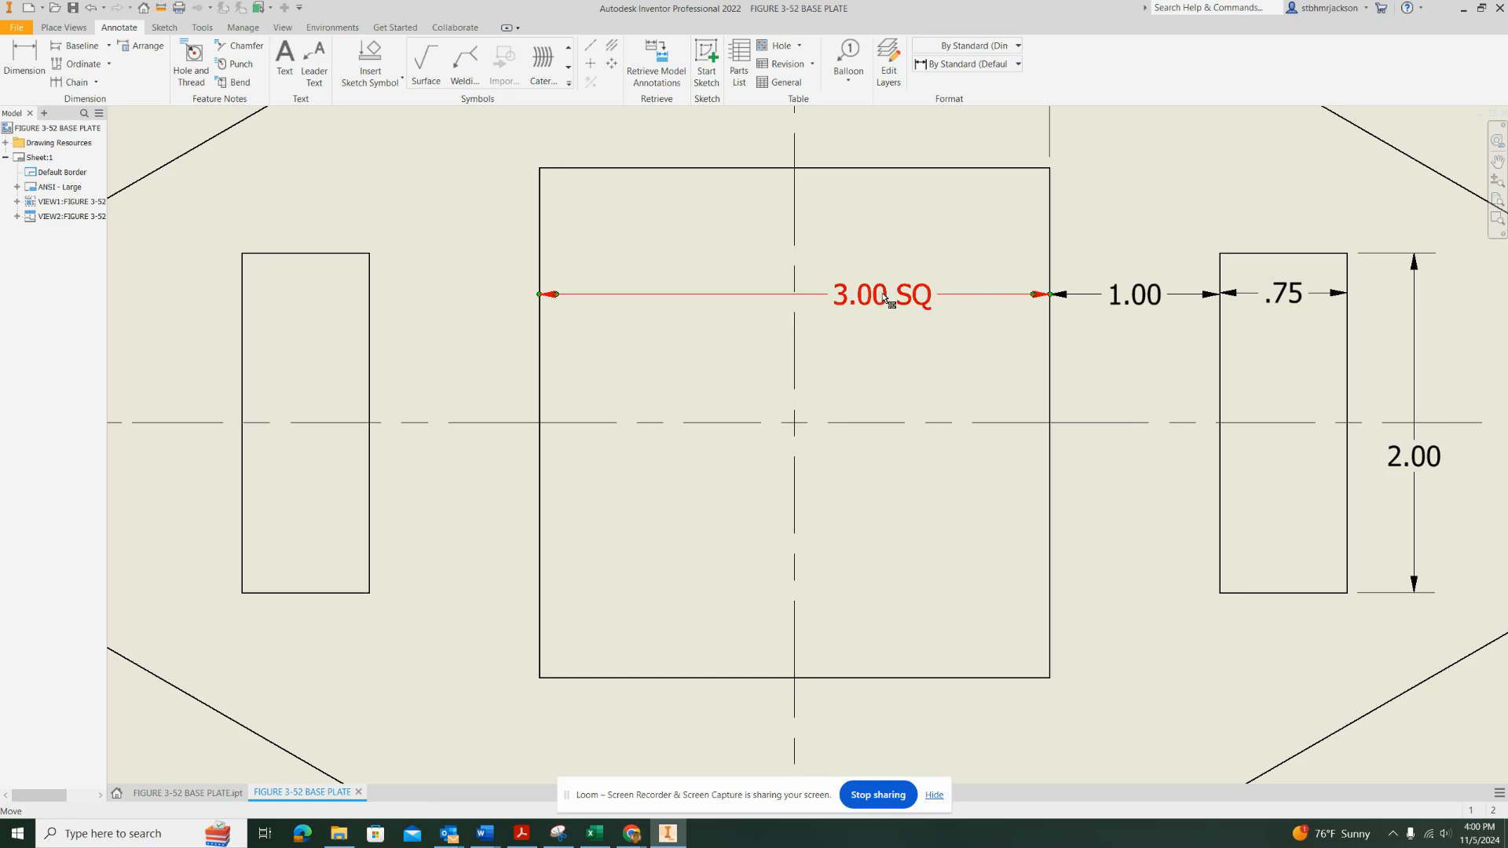
left_click(813, 341)
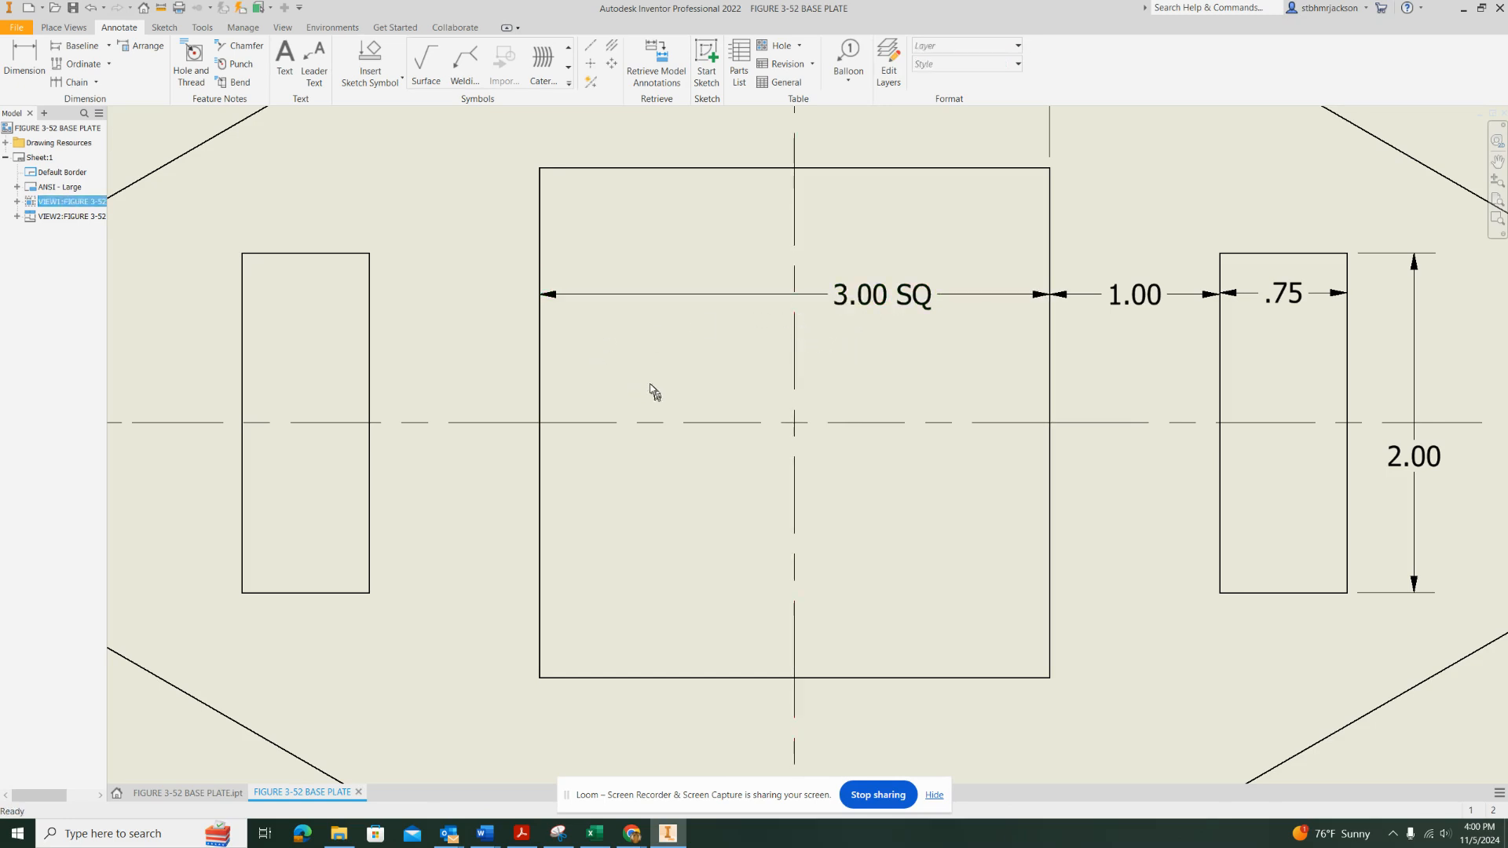
Export the drawing as a PDF file named FIGURE 3-52 BASE PLATE to USB Drive (F:)
scroll(640, 363, "down", 3)
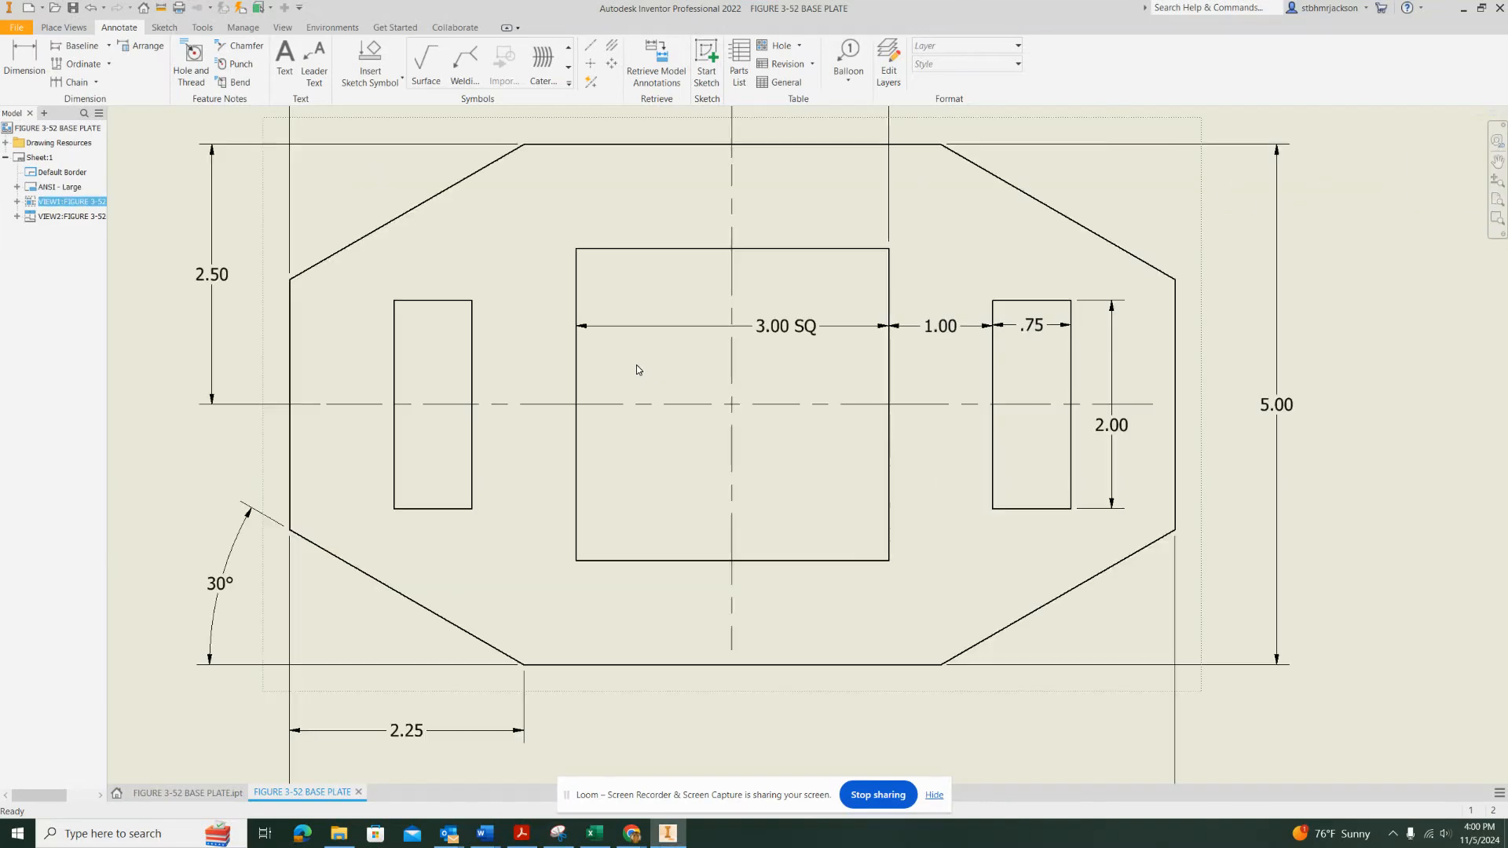
scroll(638, 368, "down", 2)
scroll(628, 342, "down", 4)
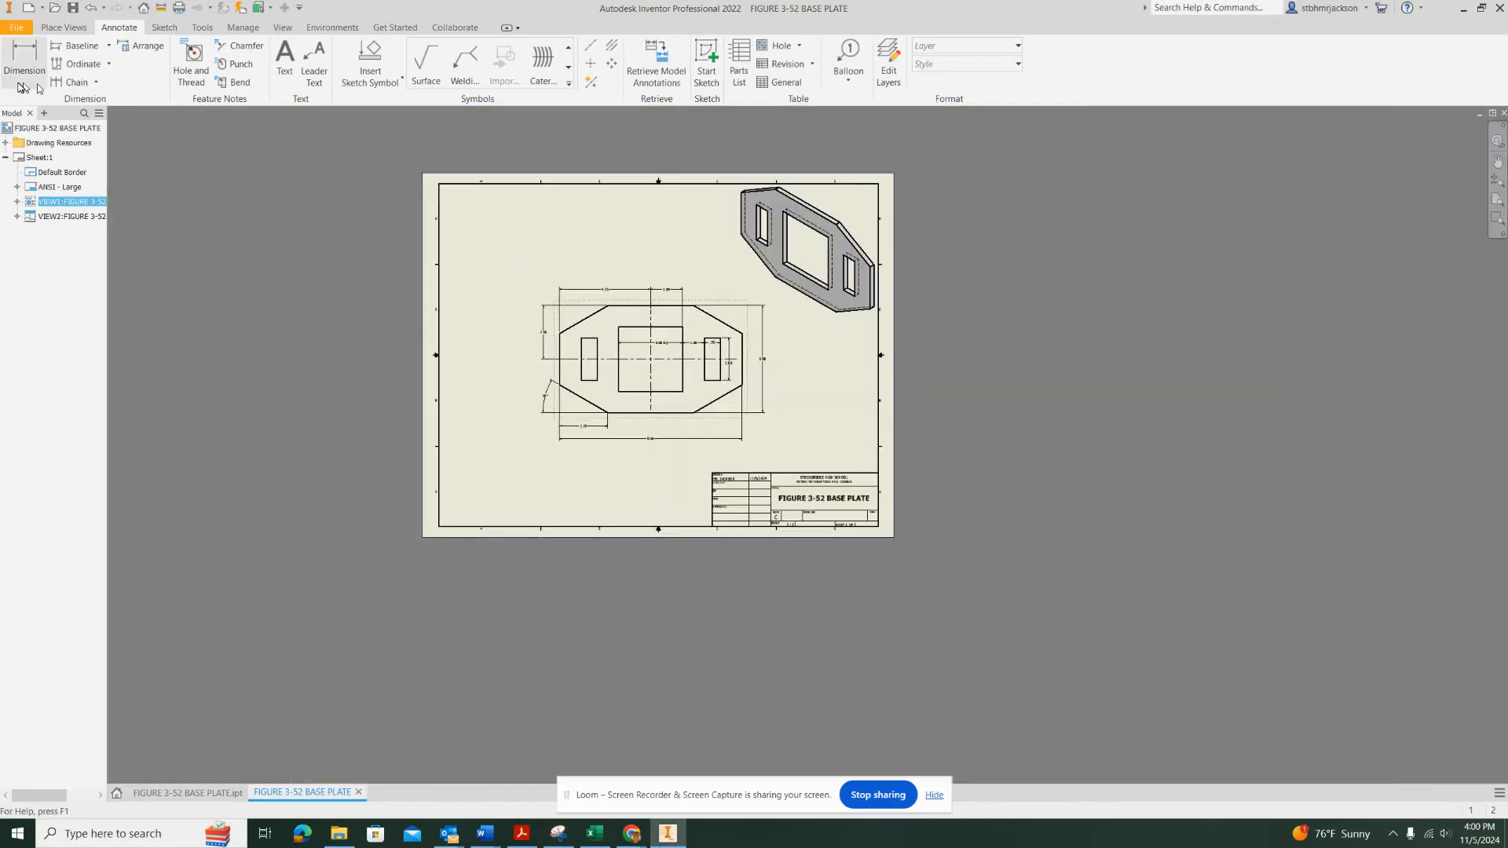
left_click(17, 27)
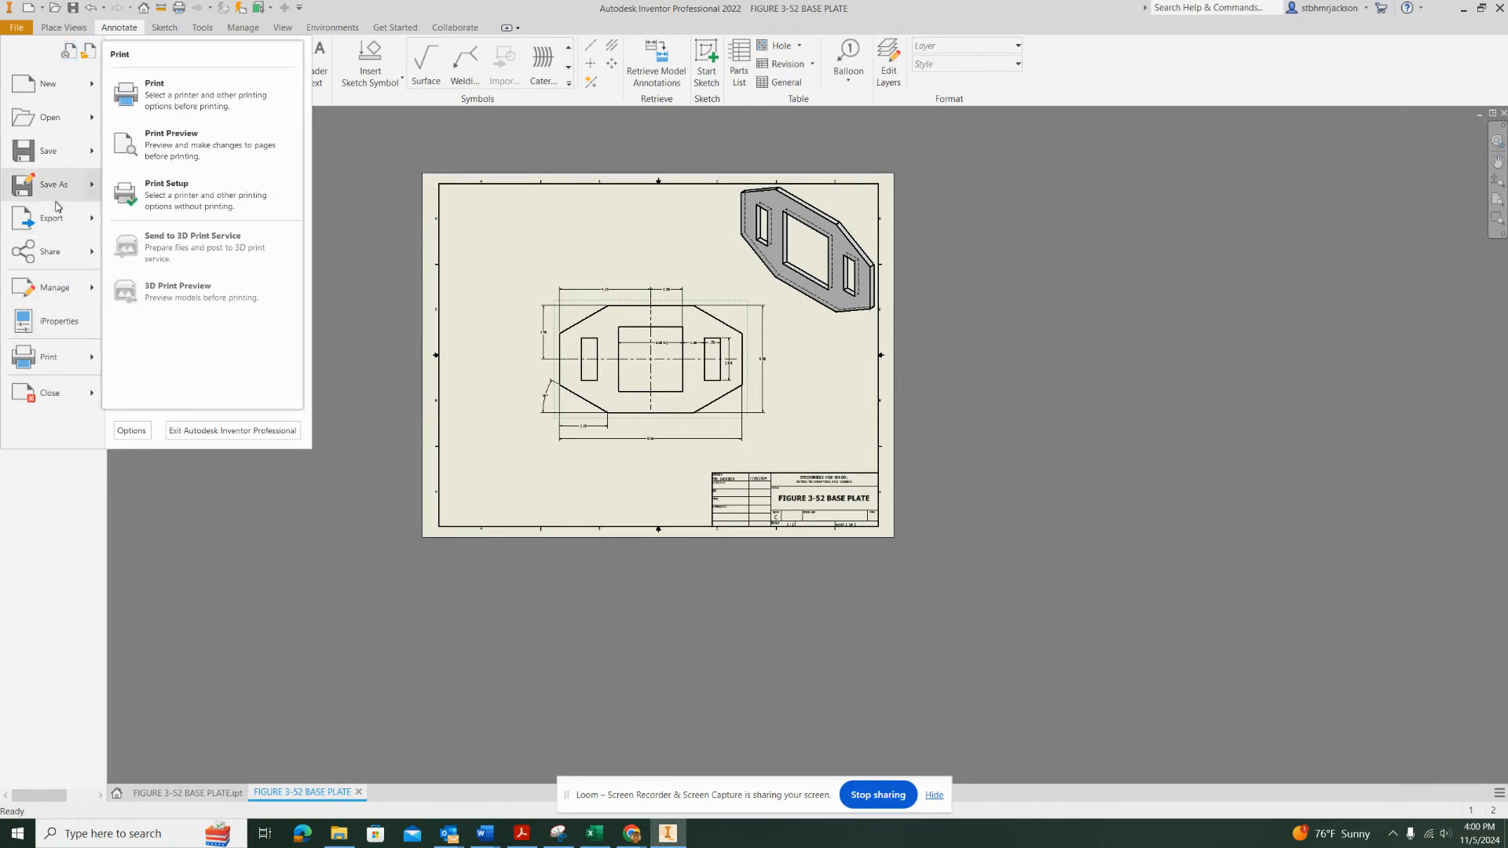
left_click(195, 190)
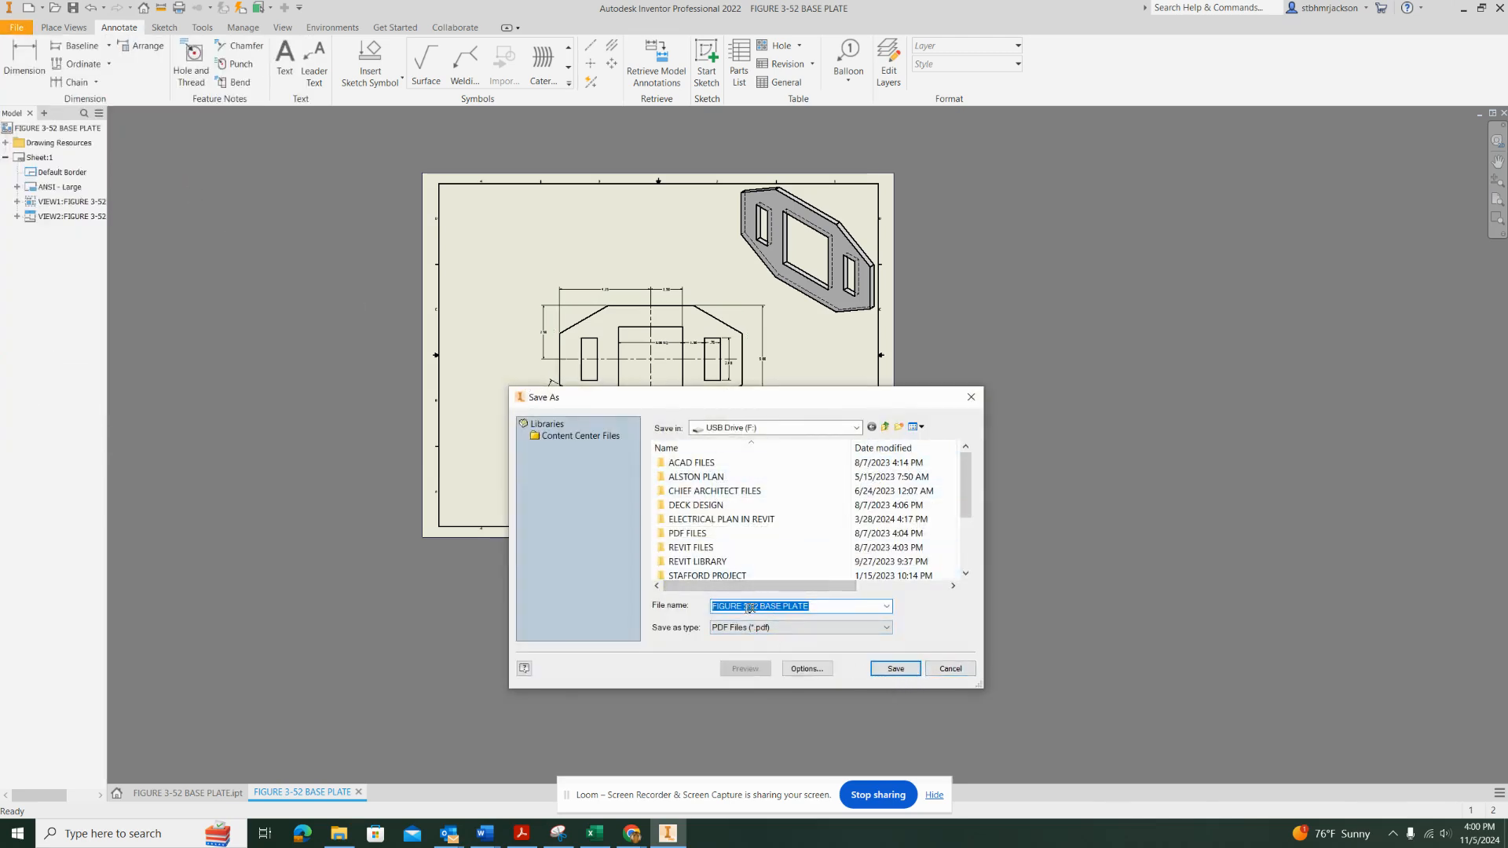
left_click(892, 669)
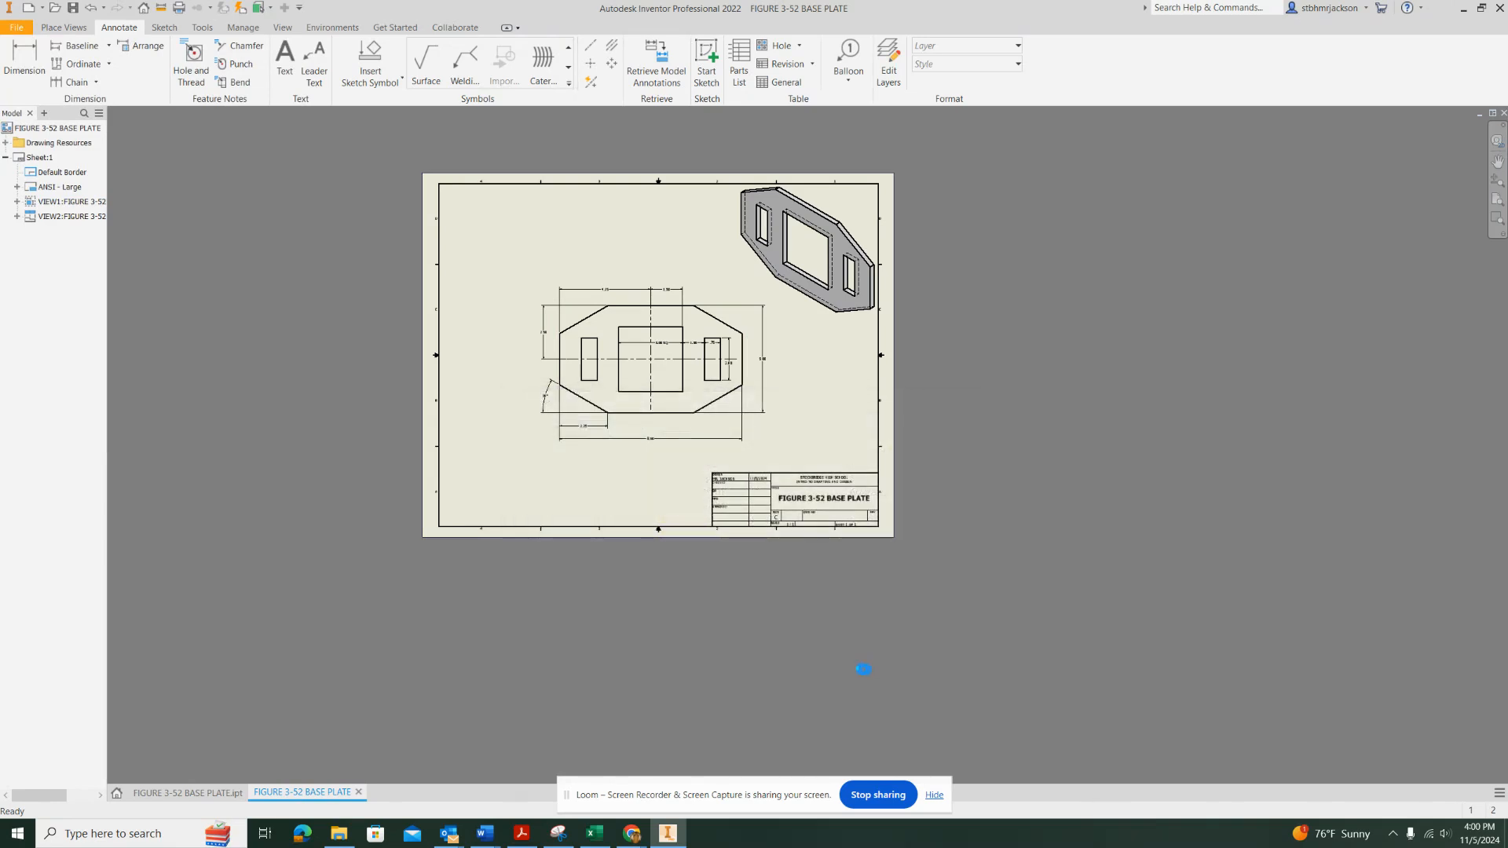